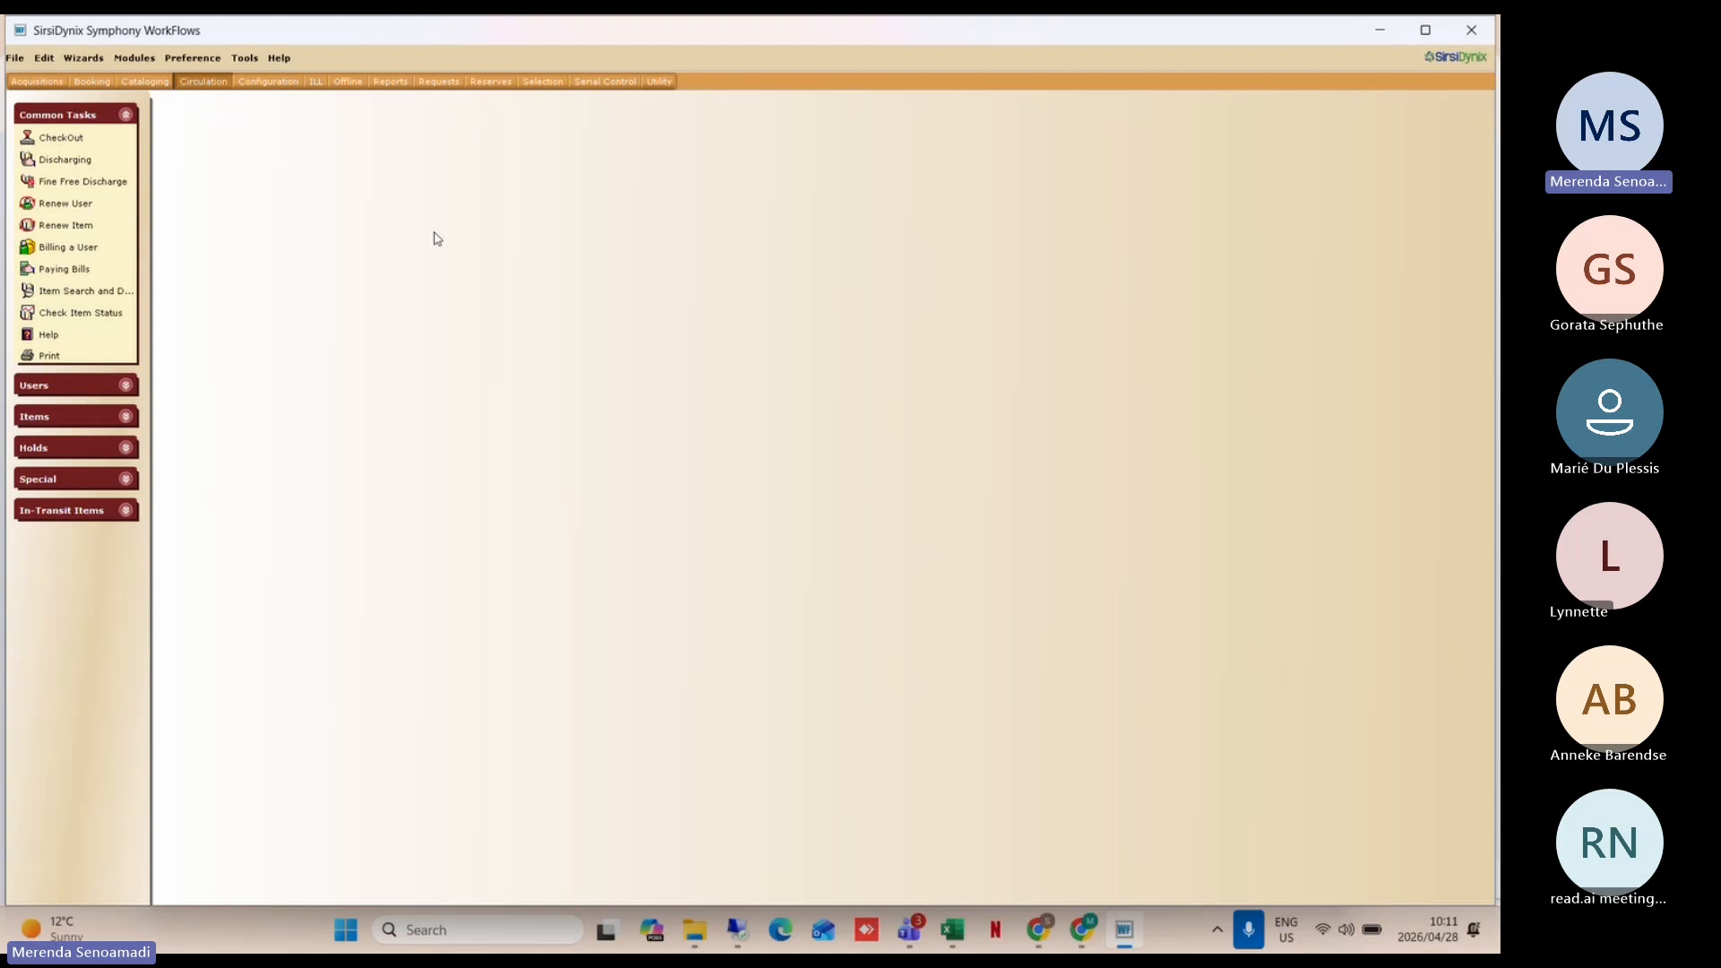
Step: Run a keyword title search for WATER in Item Search and Display, listing 119 records
{"action": "left_click", "coordinate": [82, 293]}
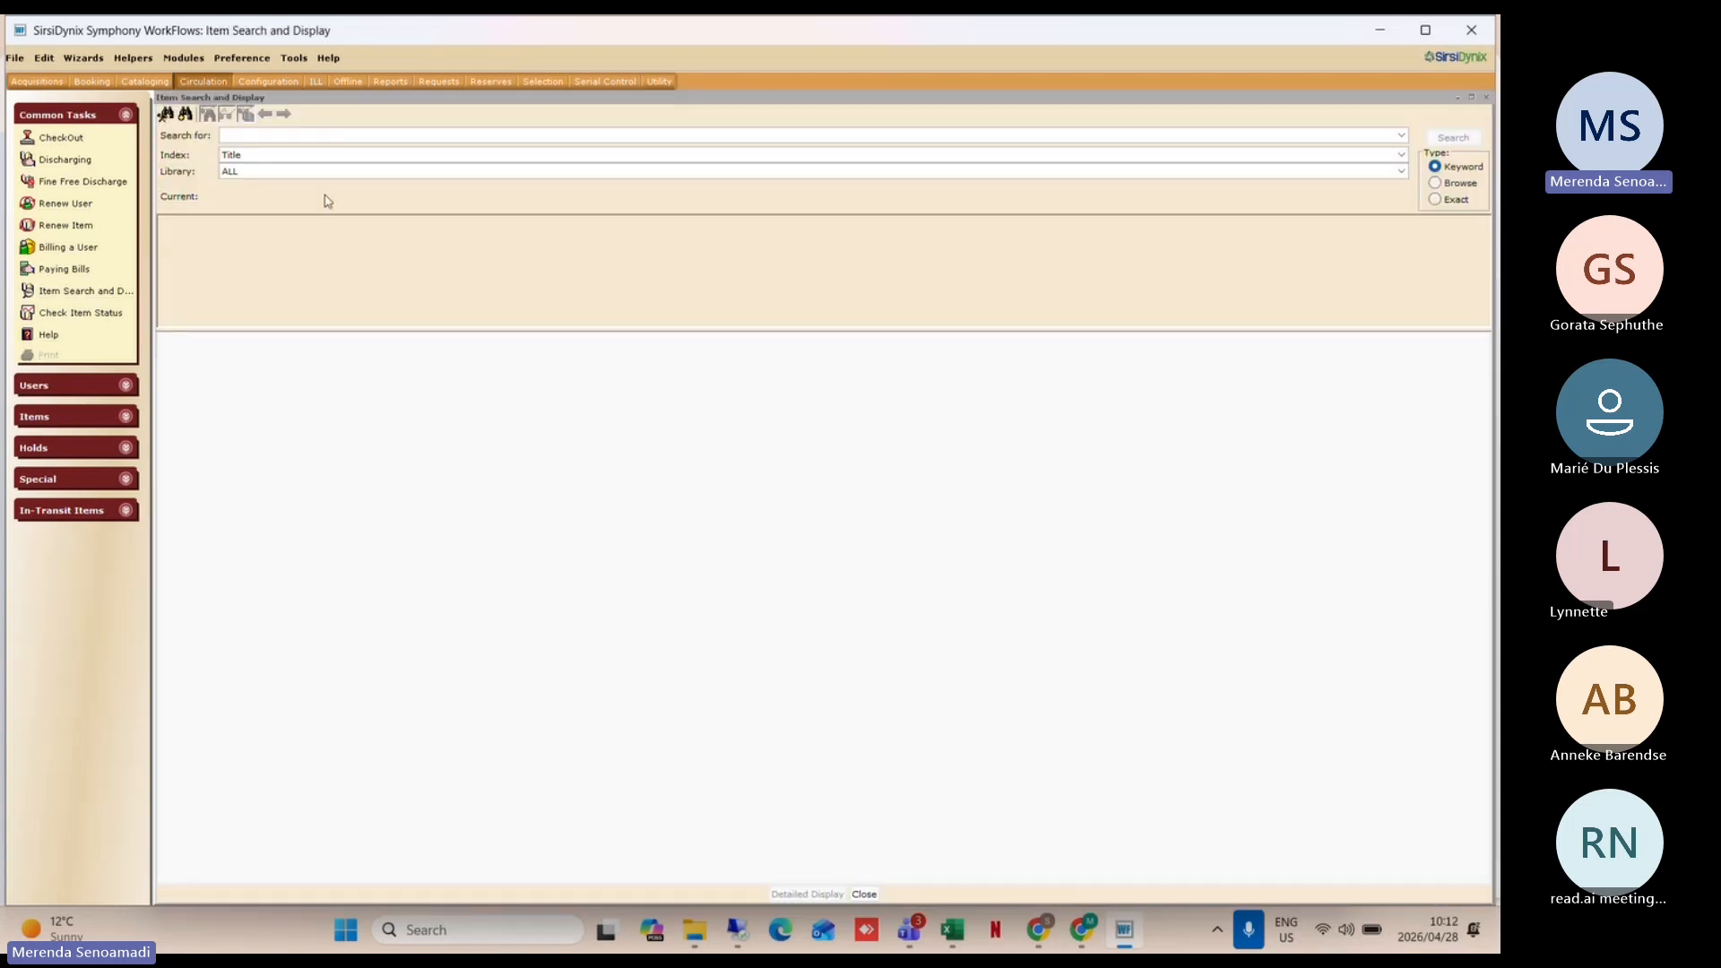
{"action": "type", "text": "WATER"}
{"action": "key", "text": "Return"}
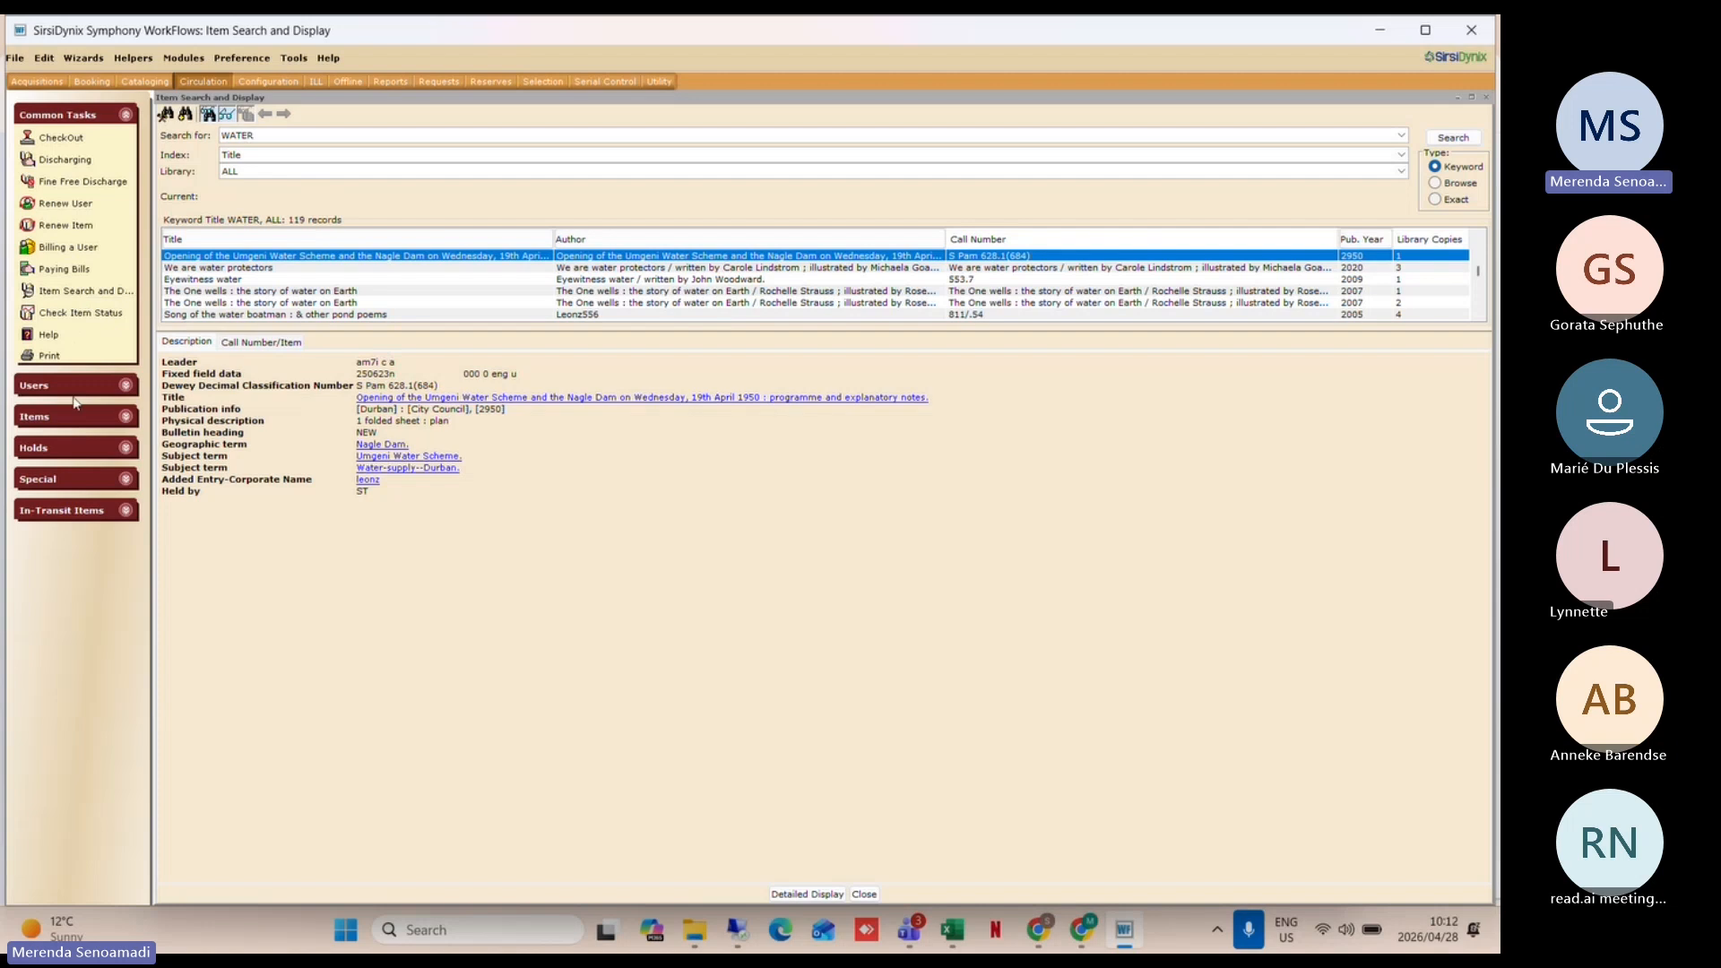
Step: Switch to the Cataloging module, start SmartPort, and dismiss the open-wizards warning
{"action": "left_click", "coordinate": [144, 81]}
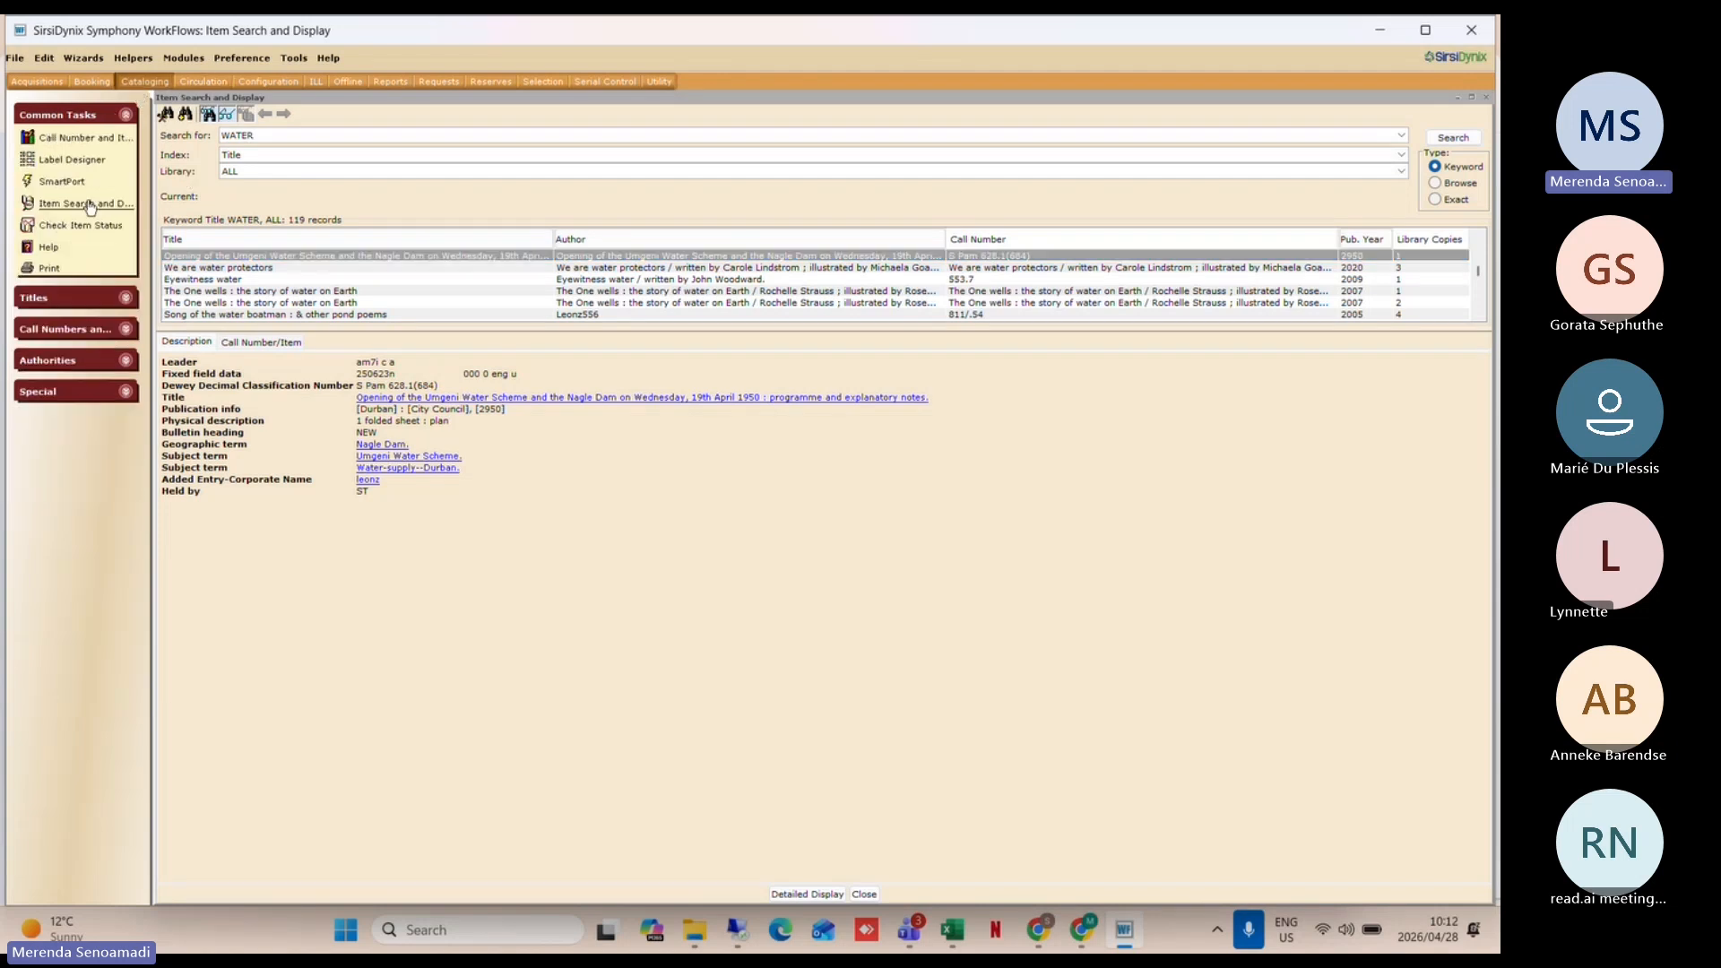
{"action": "left_click", "coordinate": [49, 183]}
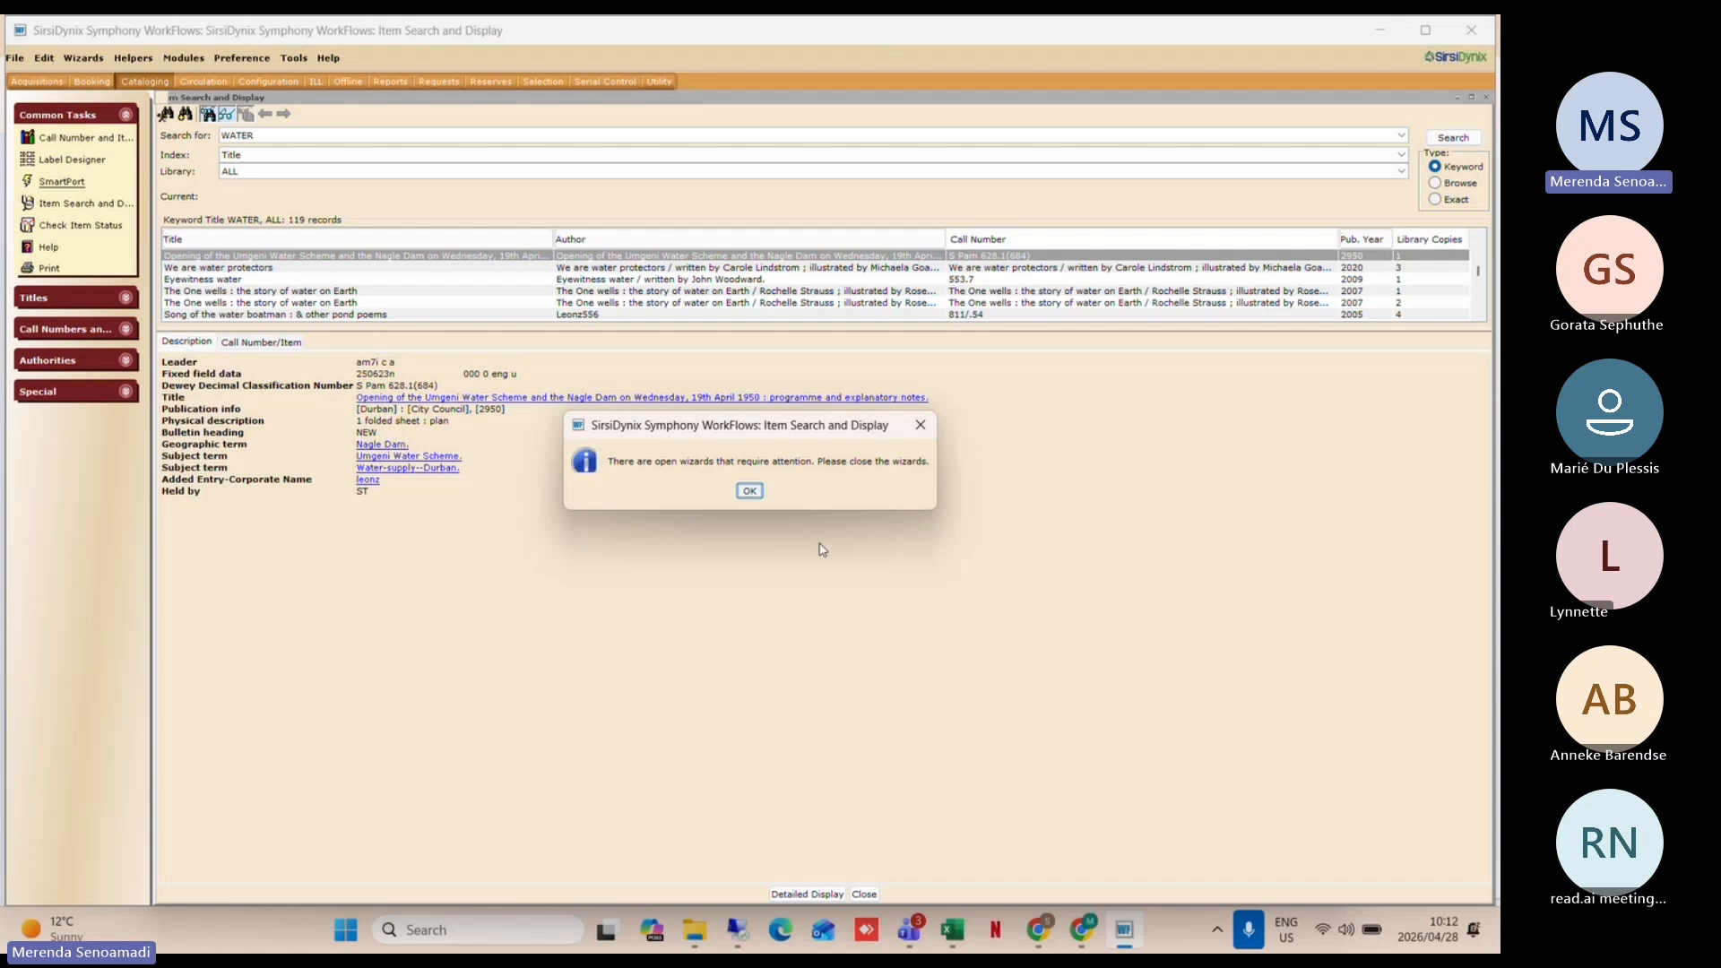
{"action": "left_click", "coordinate": [751, 494]}
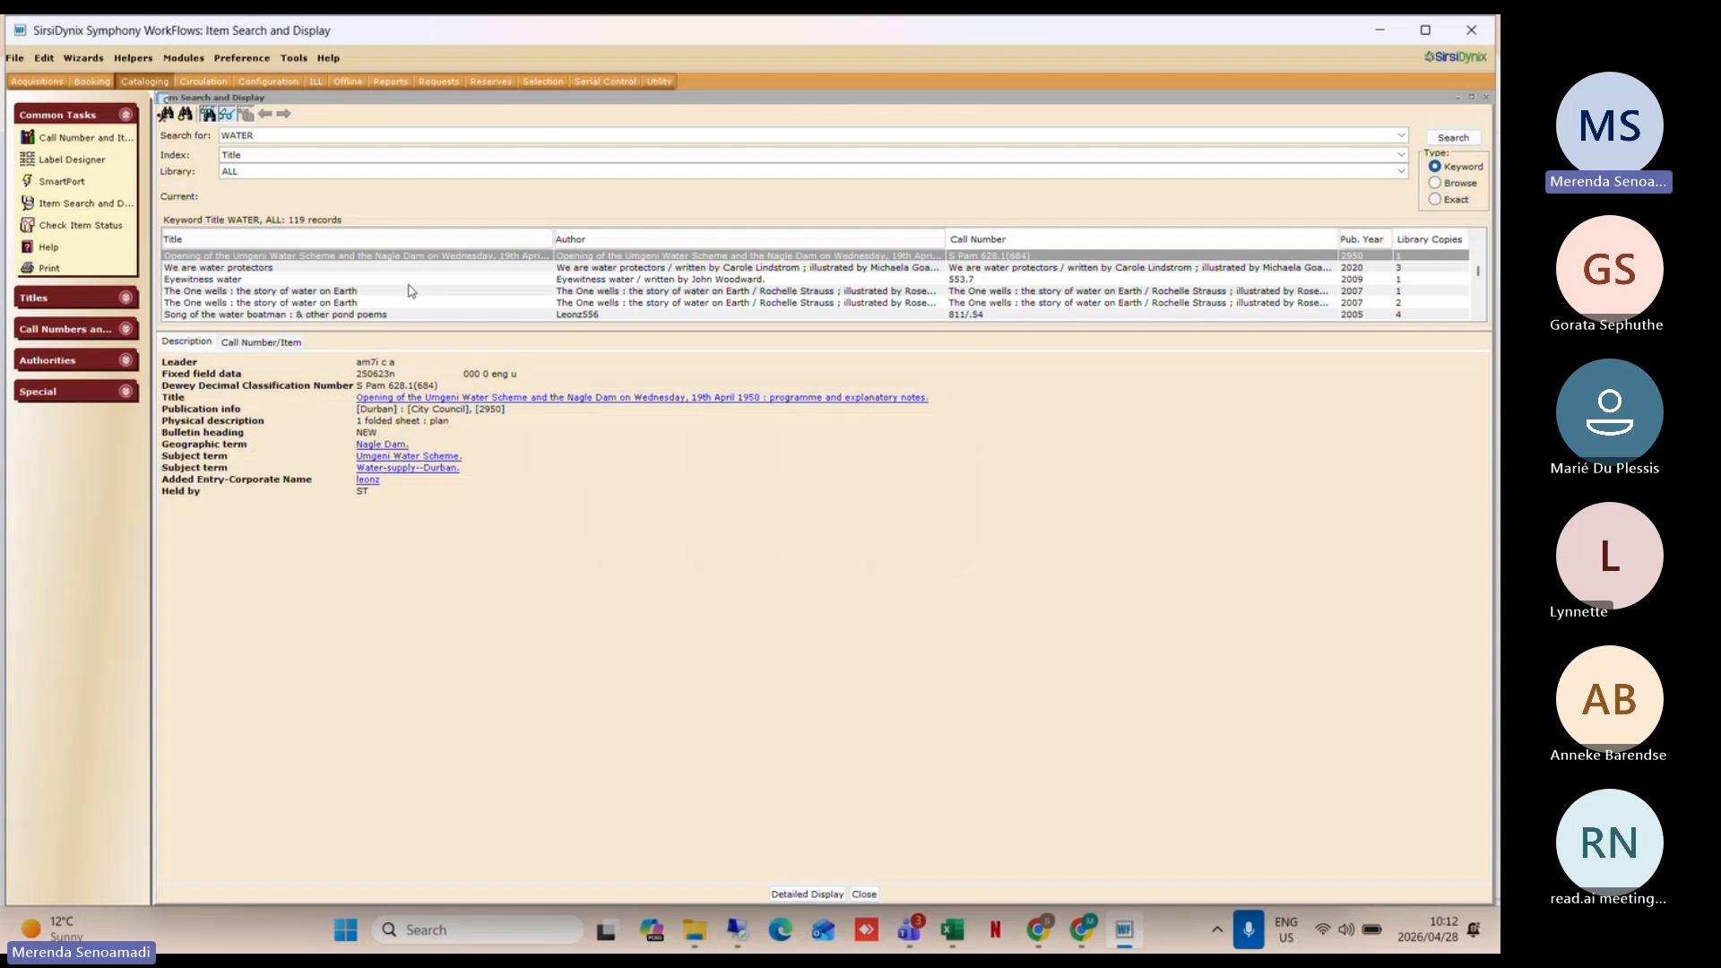
Step: Close the item search and tick Multiple windows mode in Desktop Setup, saving the change
{"action": "left_click", "coordinate": [866, 895]}
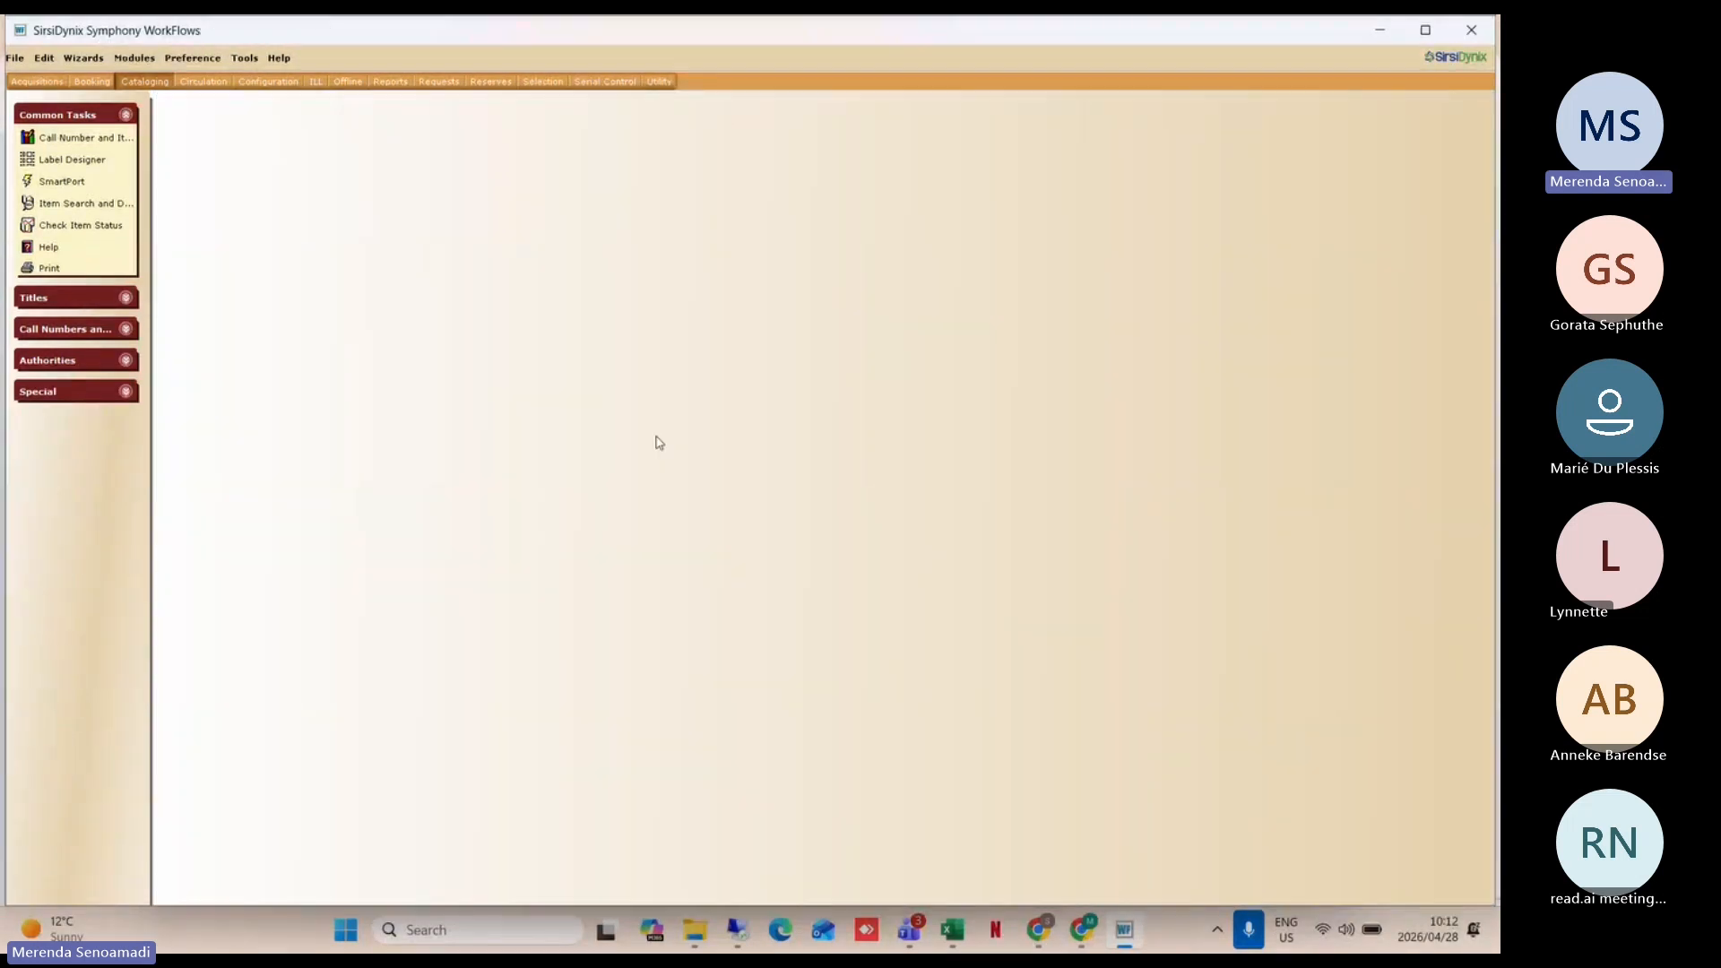
{"action": "left_click", "coordinate": [197, 60]}
{"action": "mouse_move", "coordinate": [210, 109]}
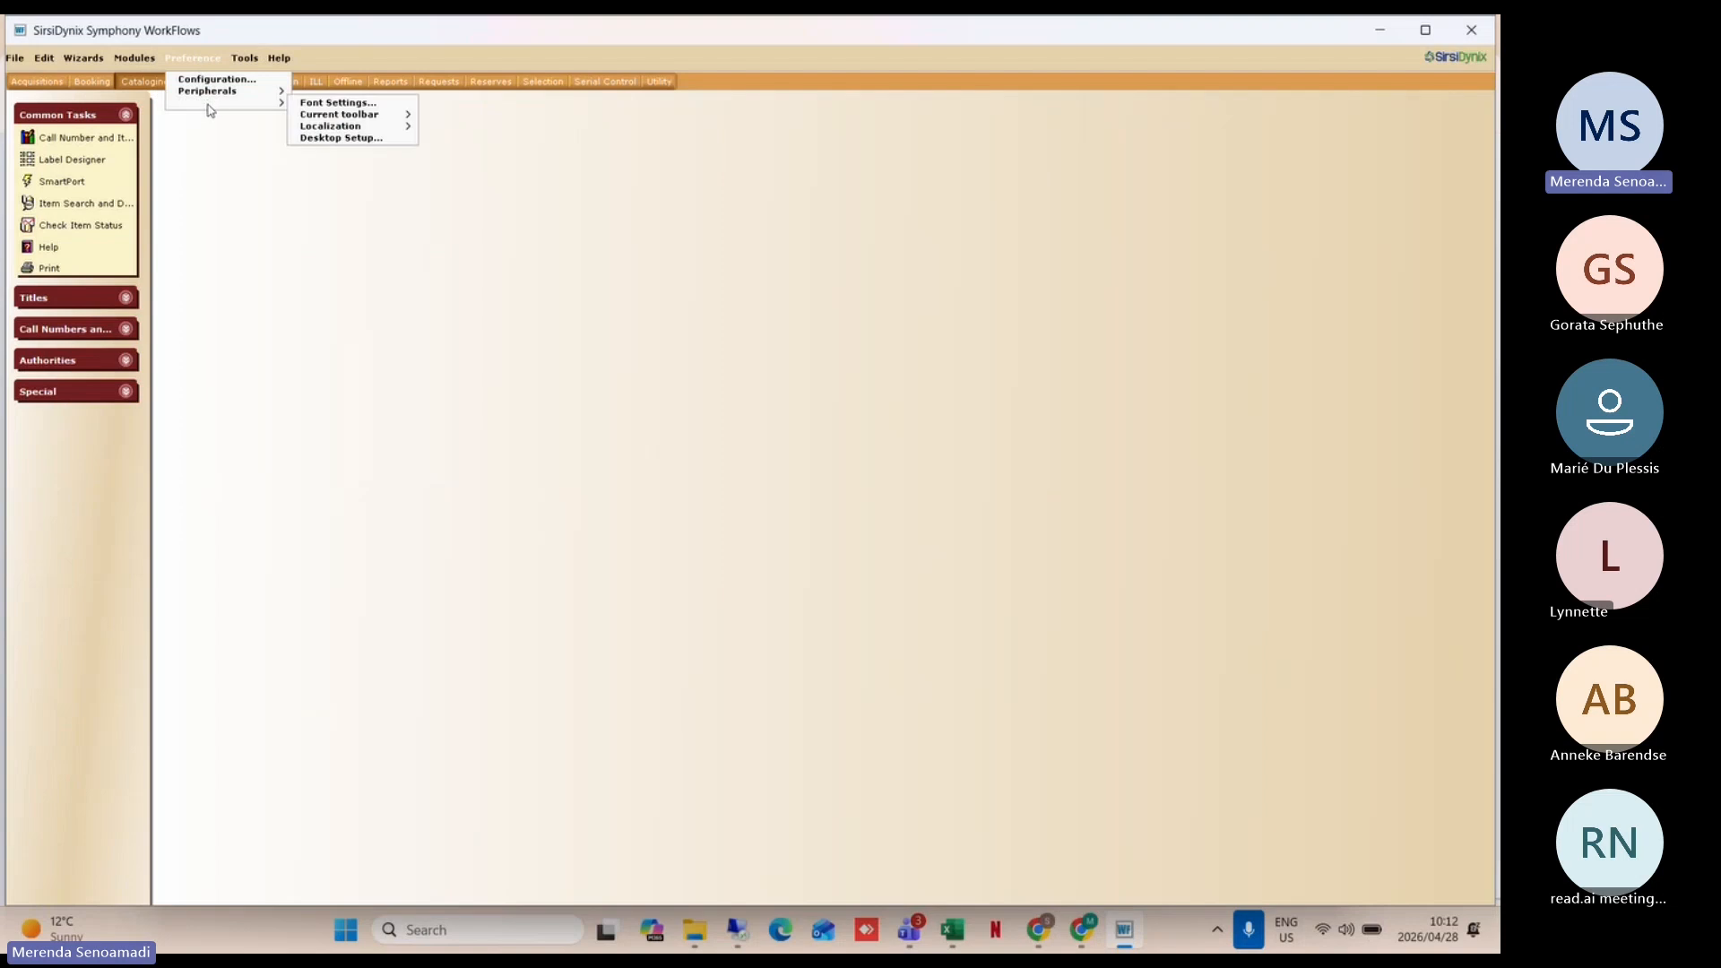
{"action": "left_click", "coordinate": [350, 146]}
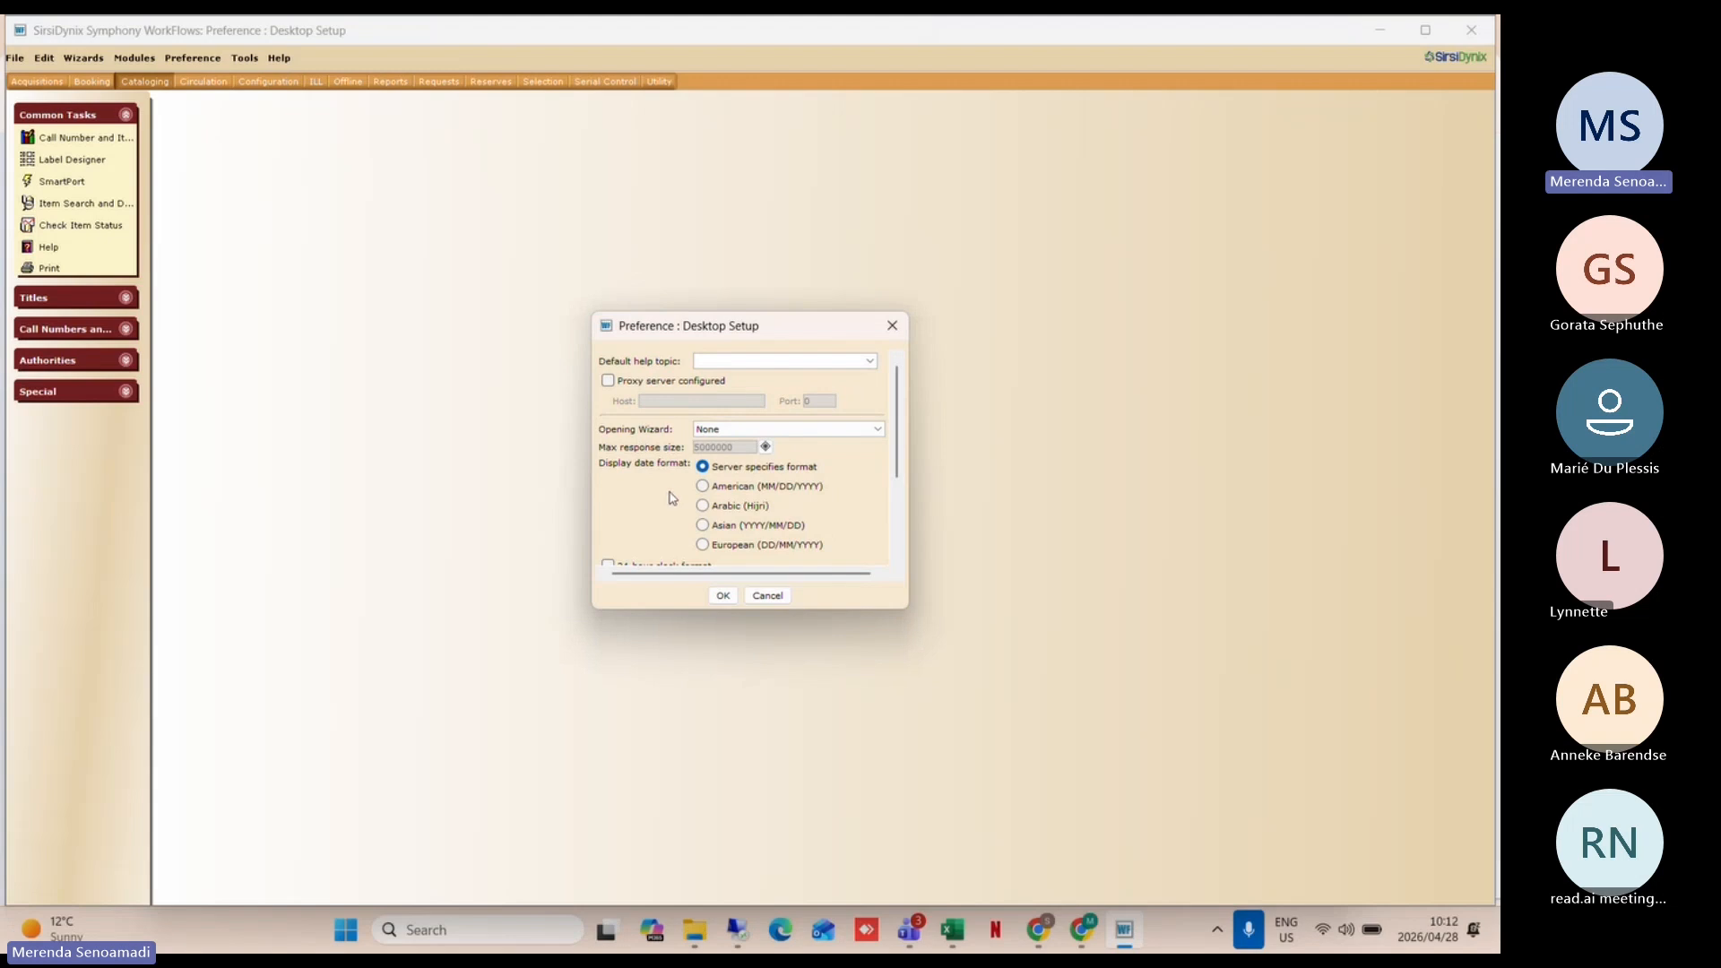
{"action": "scroll", "coordinate": [673, 497], "scroll_direction": "down", "scroll_amount": 2}
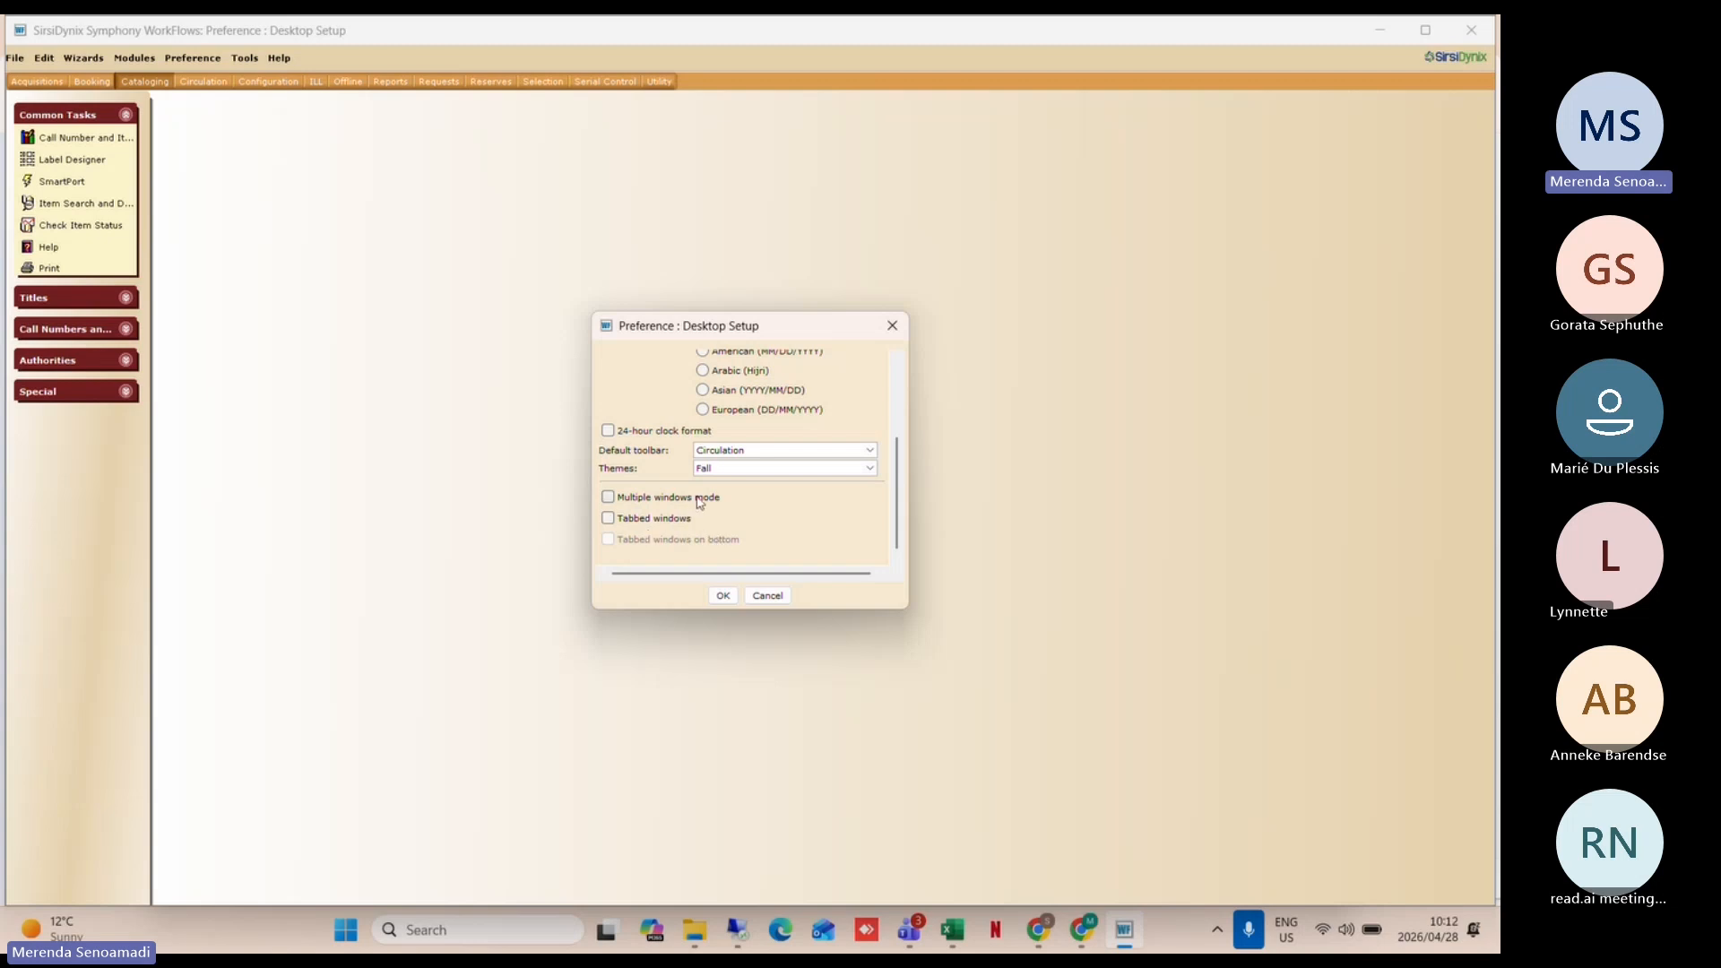
{"action": "left_click", "coordinate": [607, 502]}
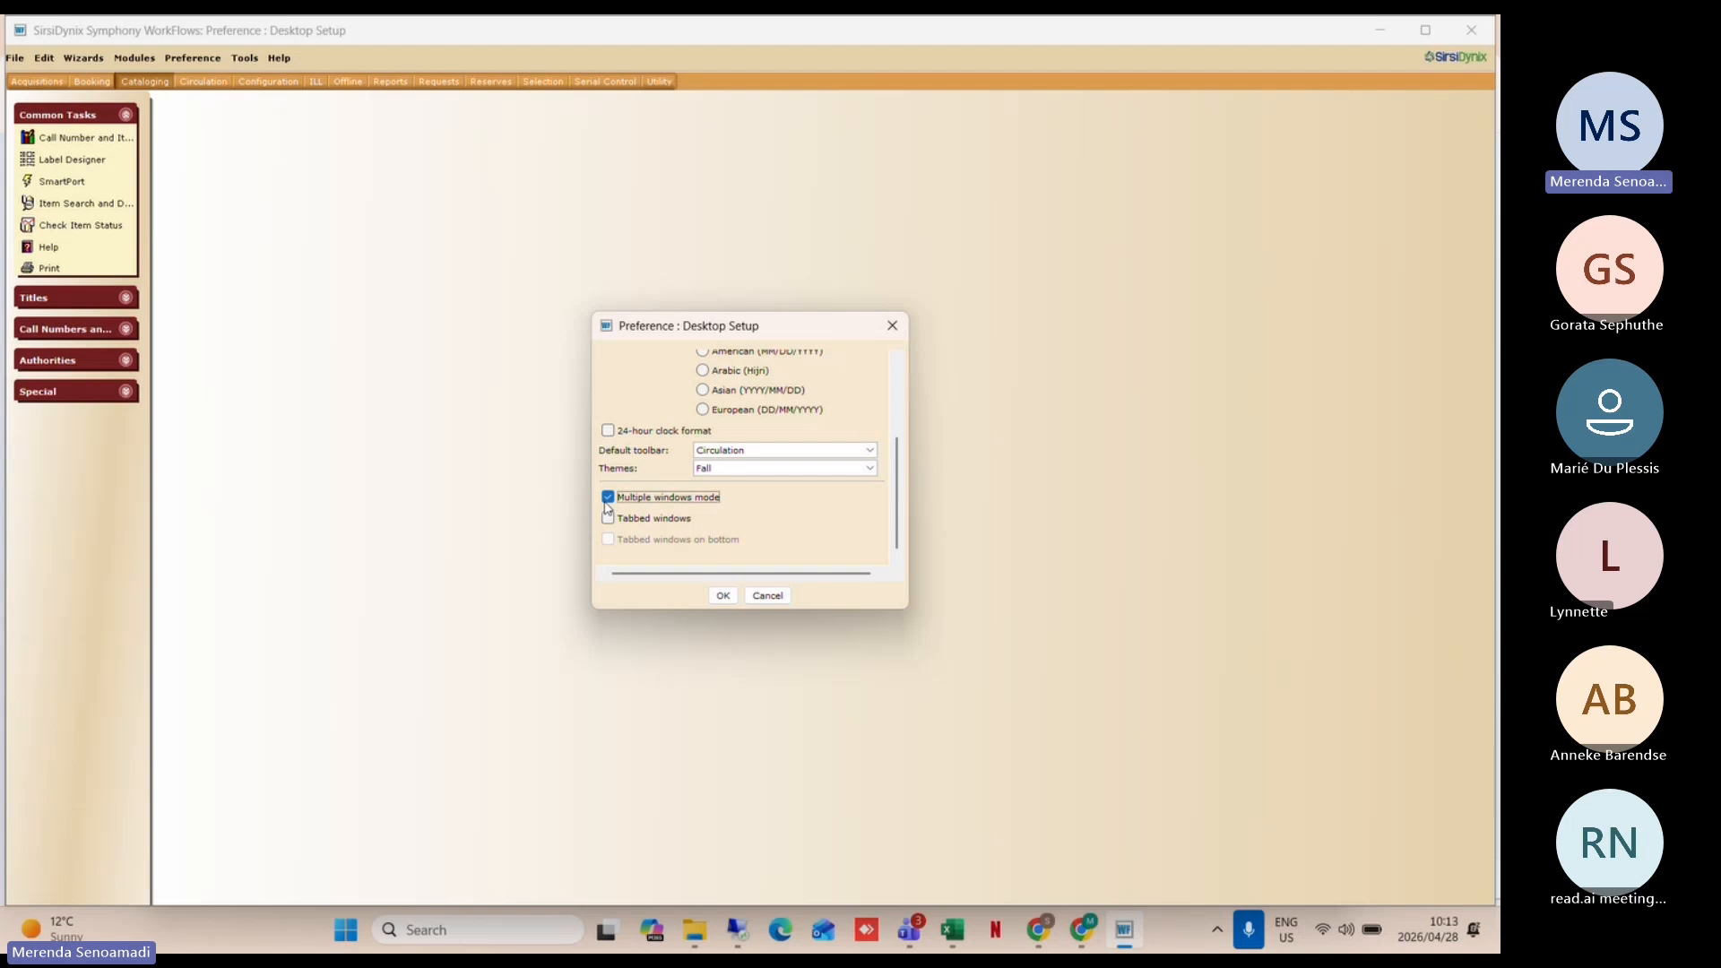
{"action": "left_click", "coordinate": [722, 596]}
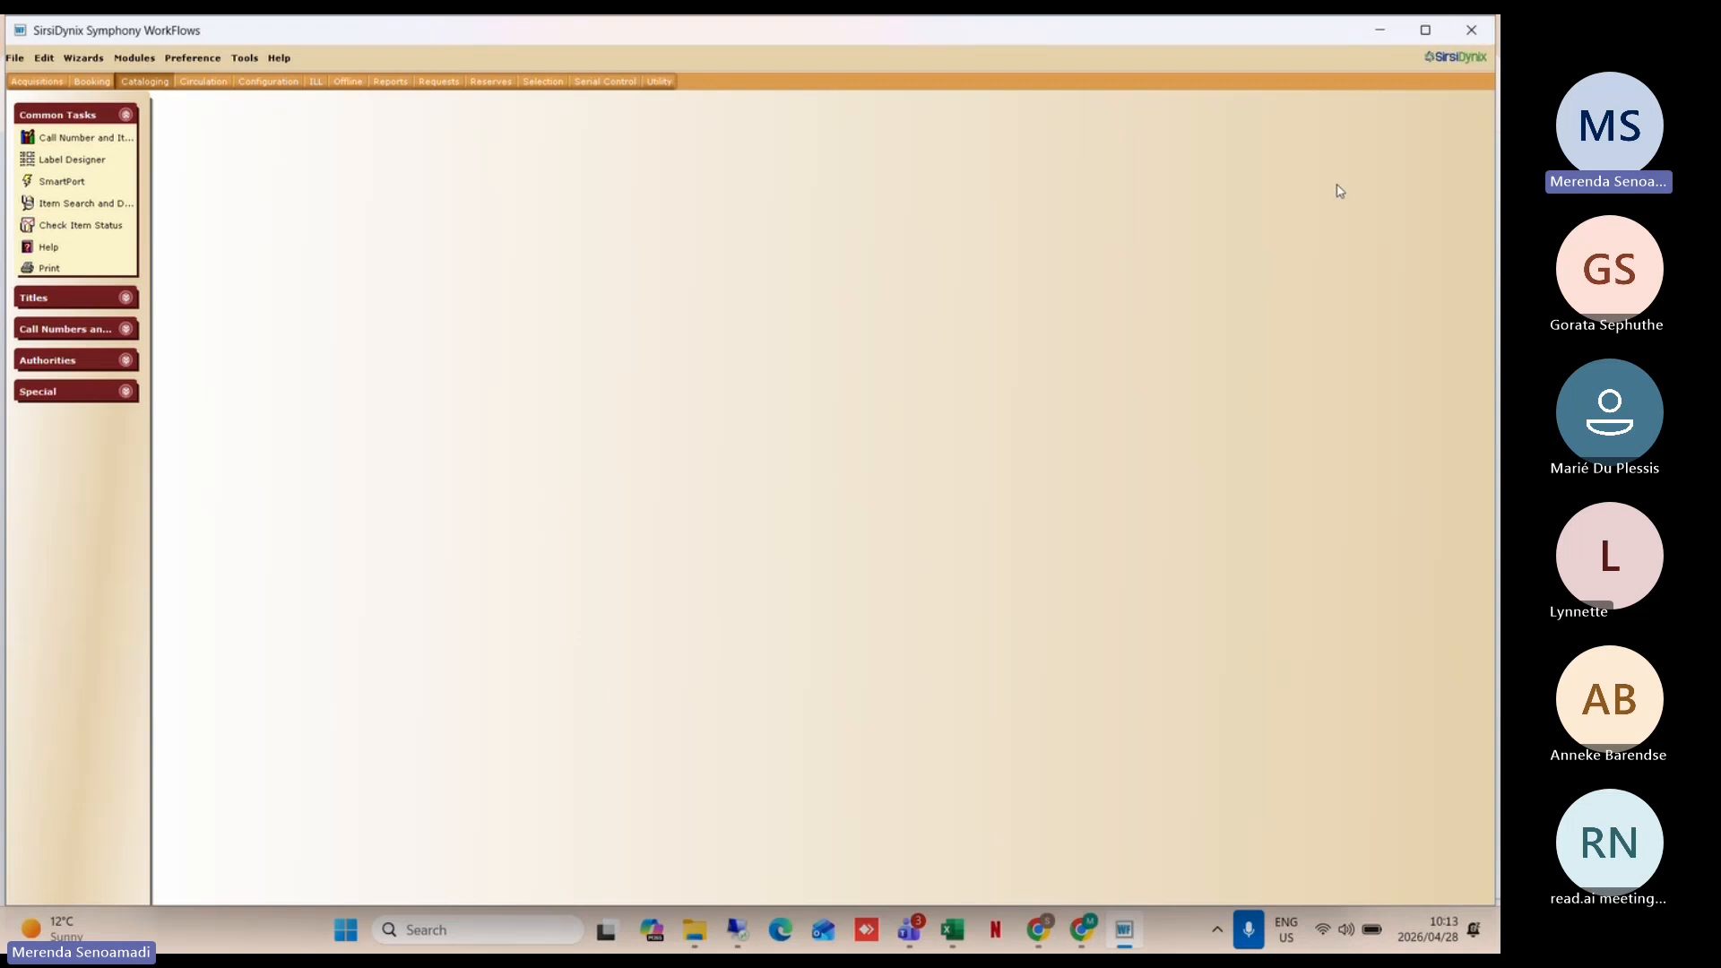
Step: Exit and halt the WorkFlows workstation, minimizing the Gmail and Teams windows
{"action": "left_click", "coordinate": [1476, 31]}
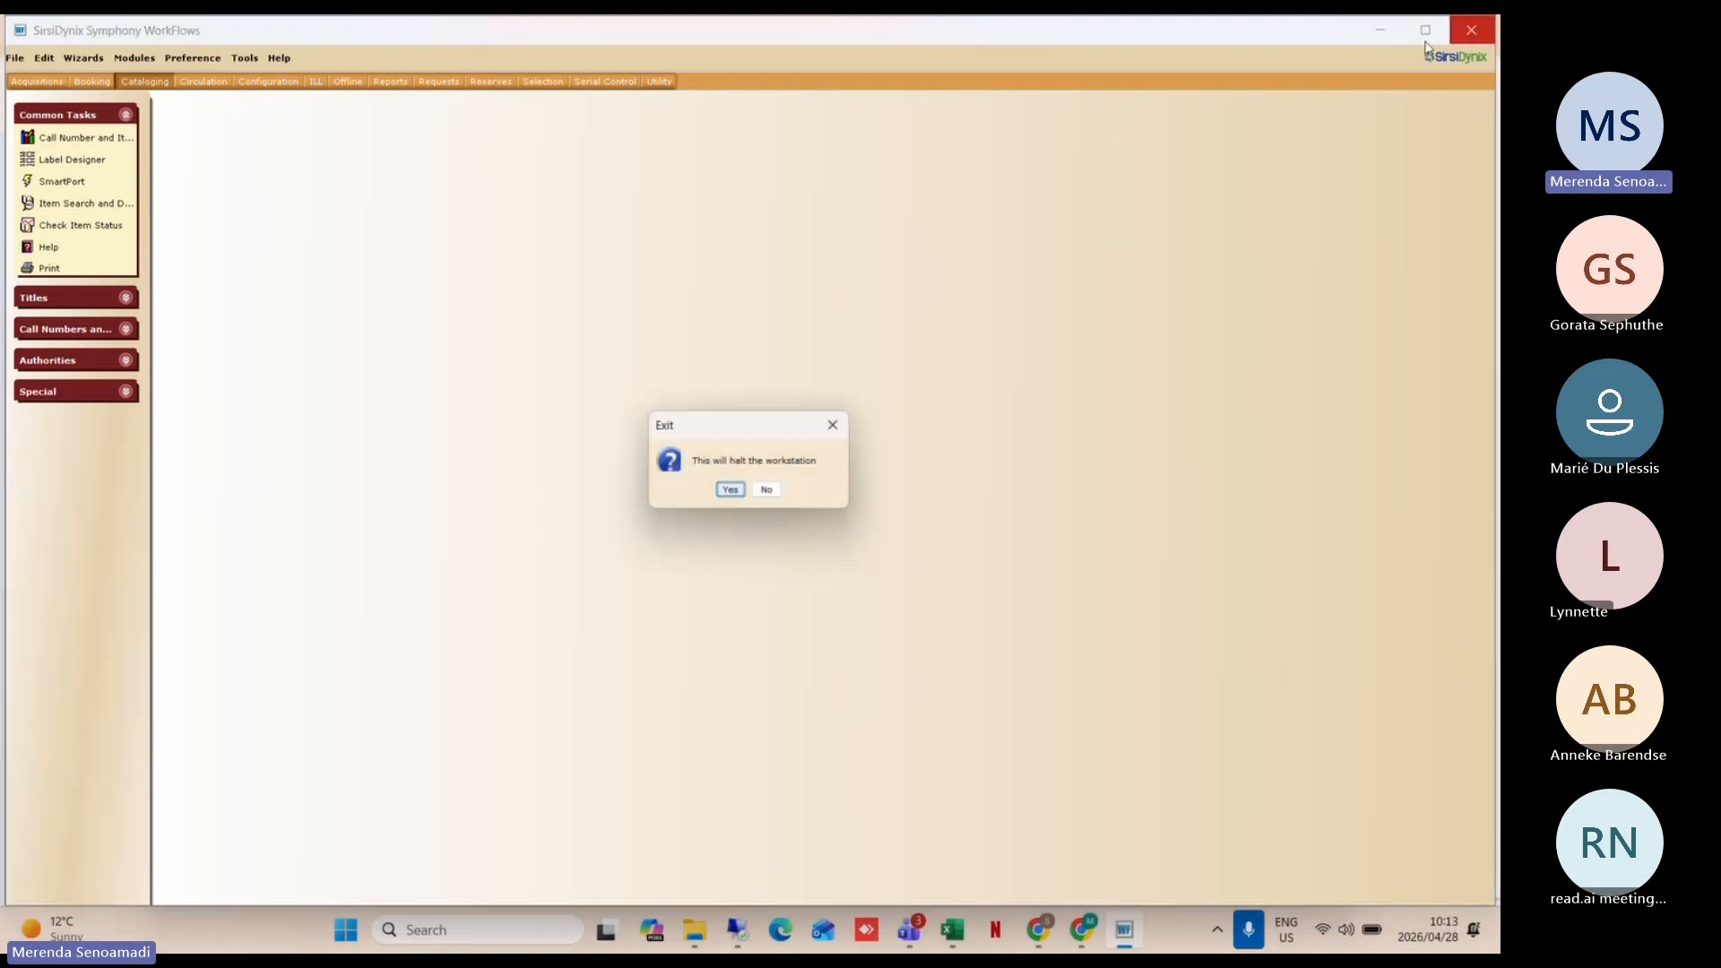
{"action": "left_click", "coordinate": [732, 491]}
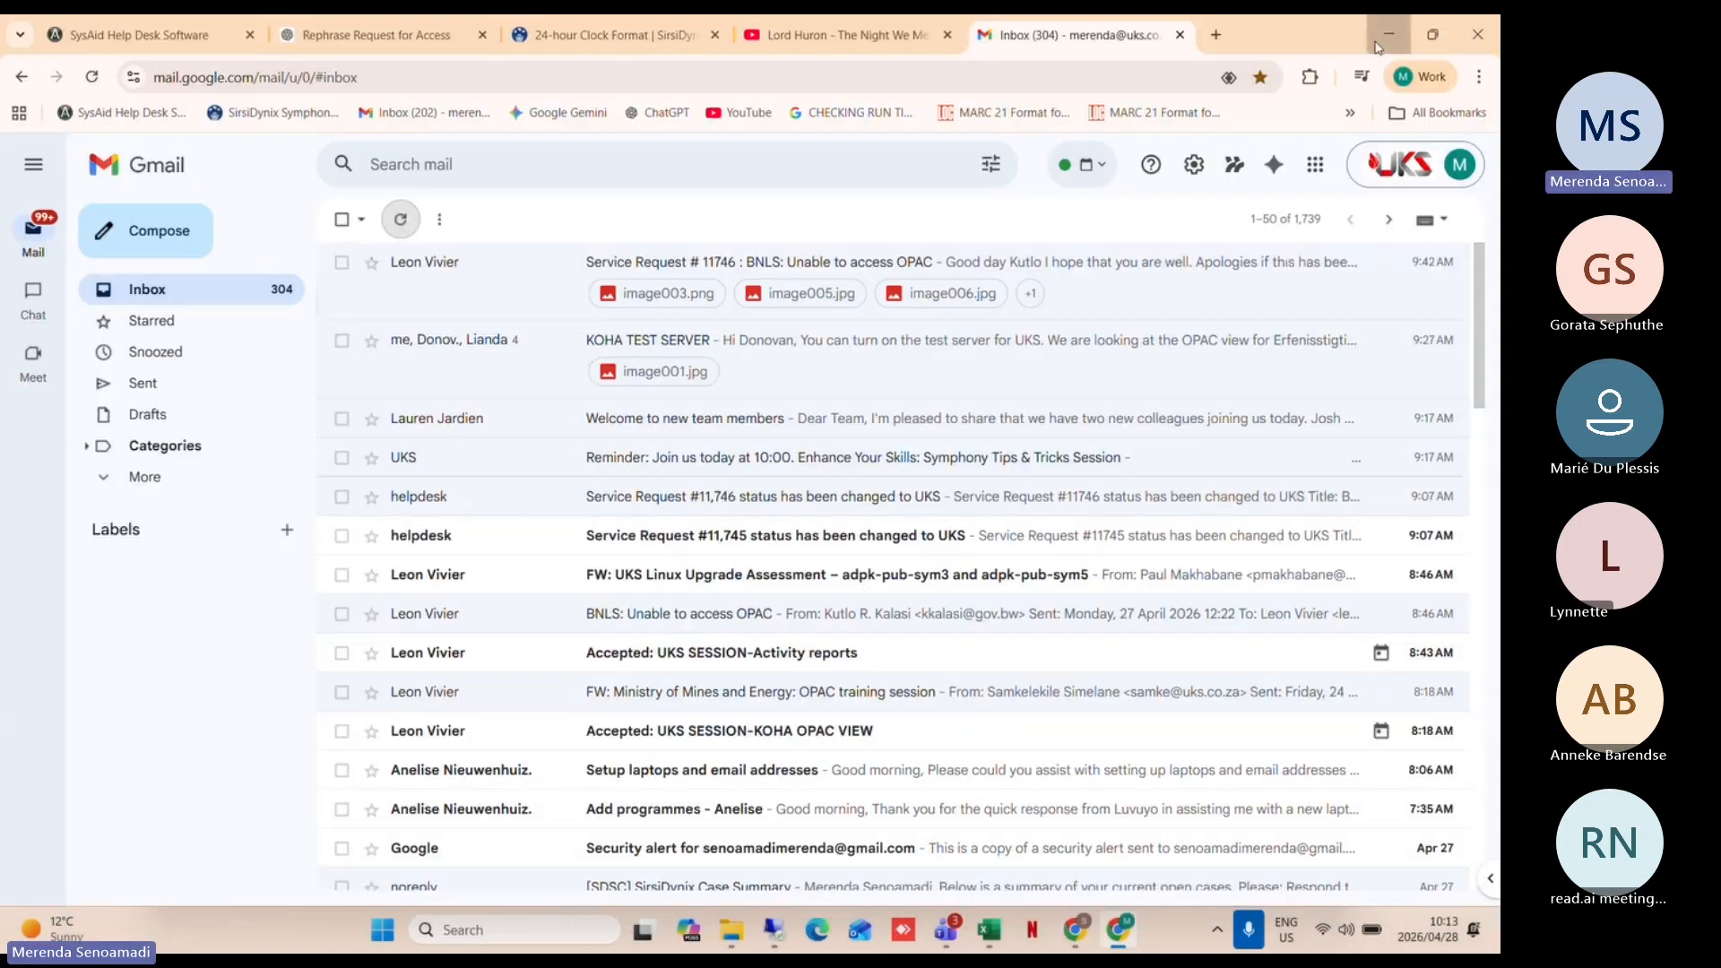
{"action": "left_click", "coordinate": [1377, 50]}
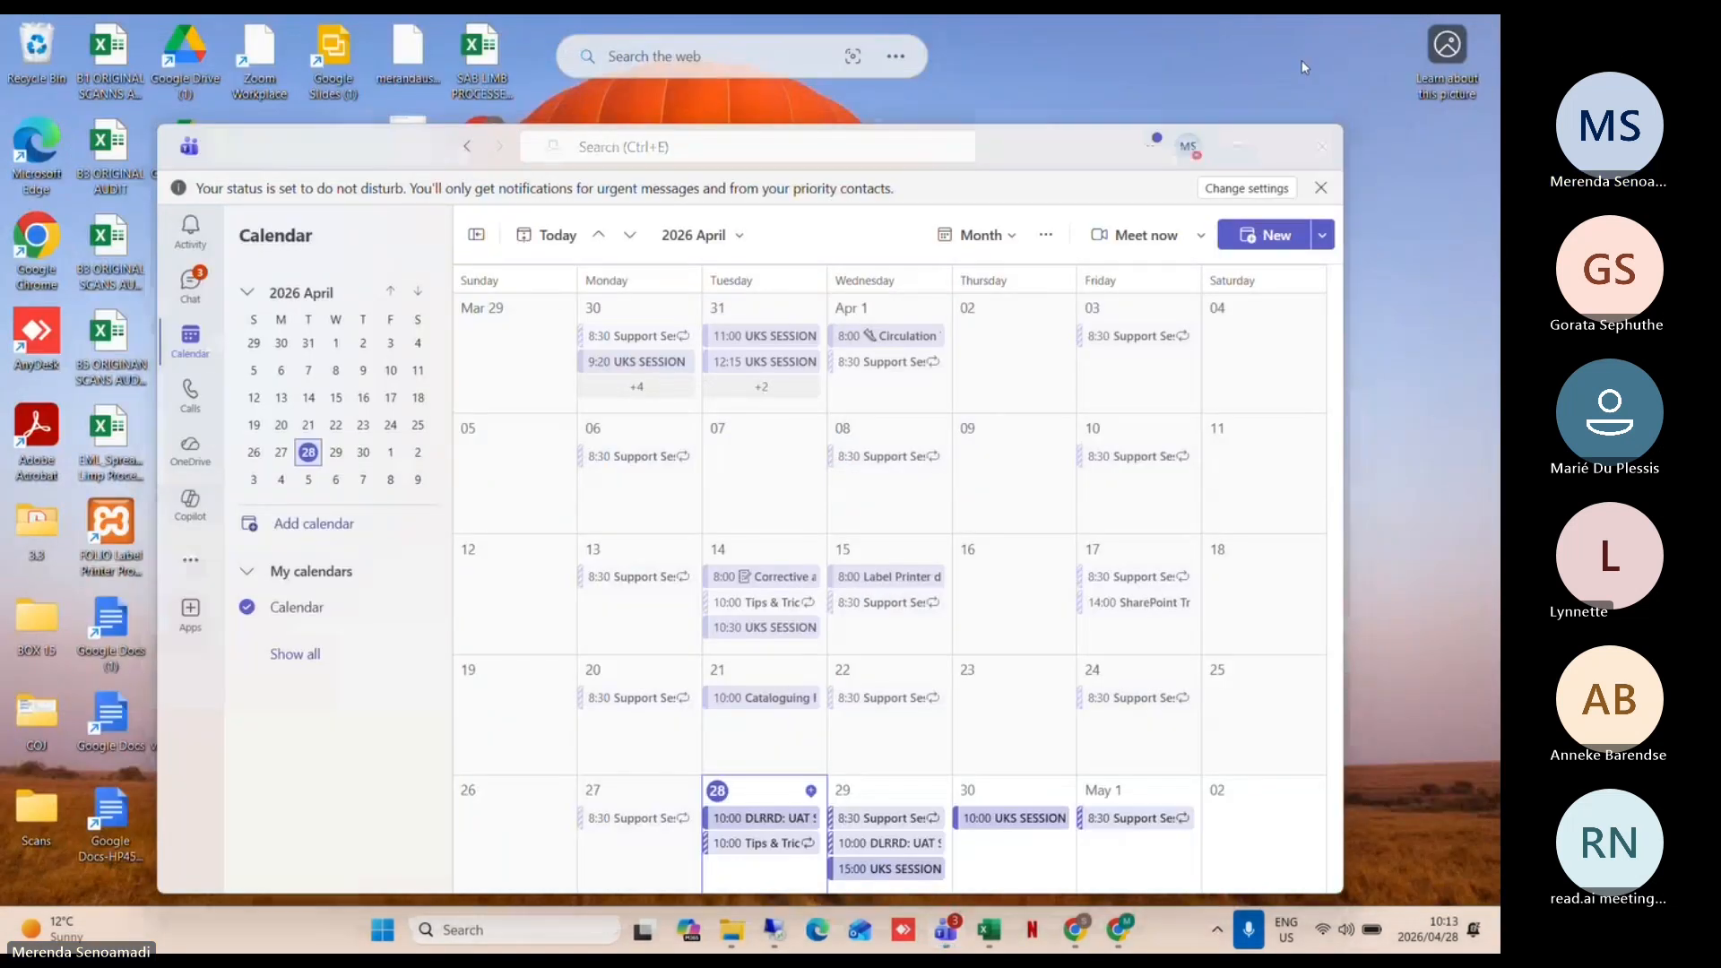
{"action": "left_click", "coordinate": [1238, 149]}
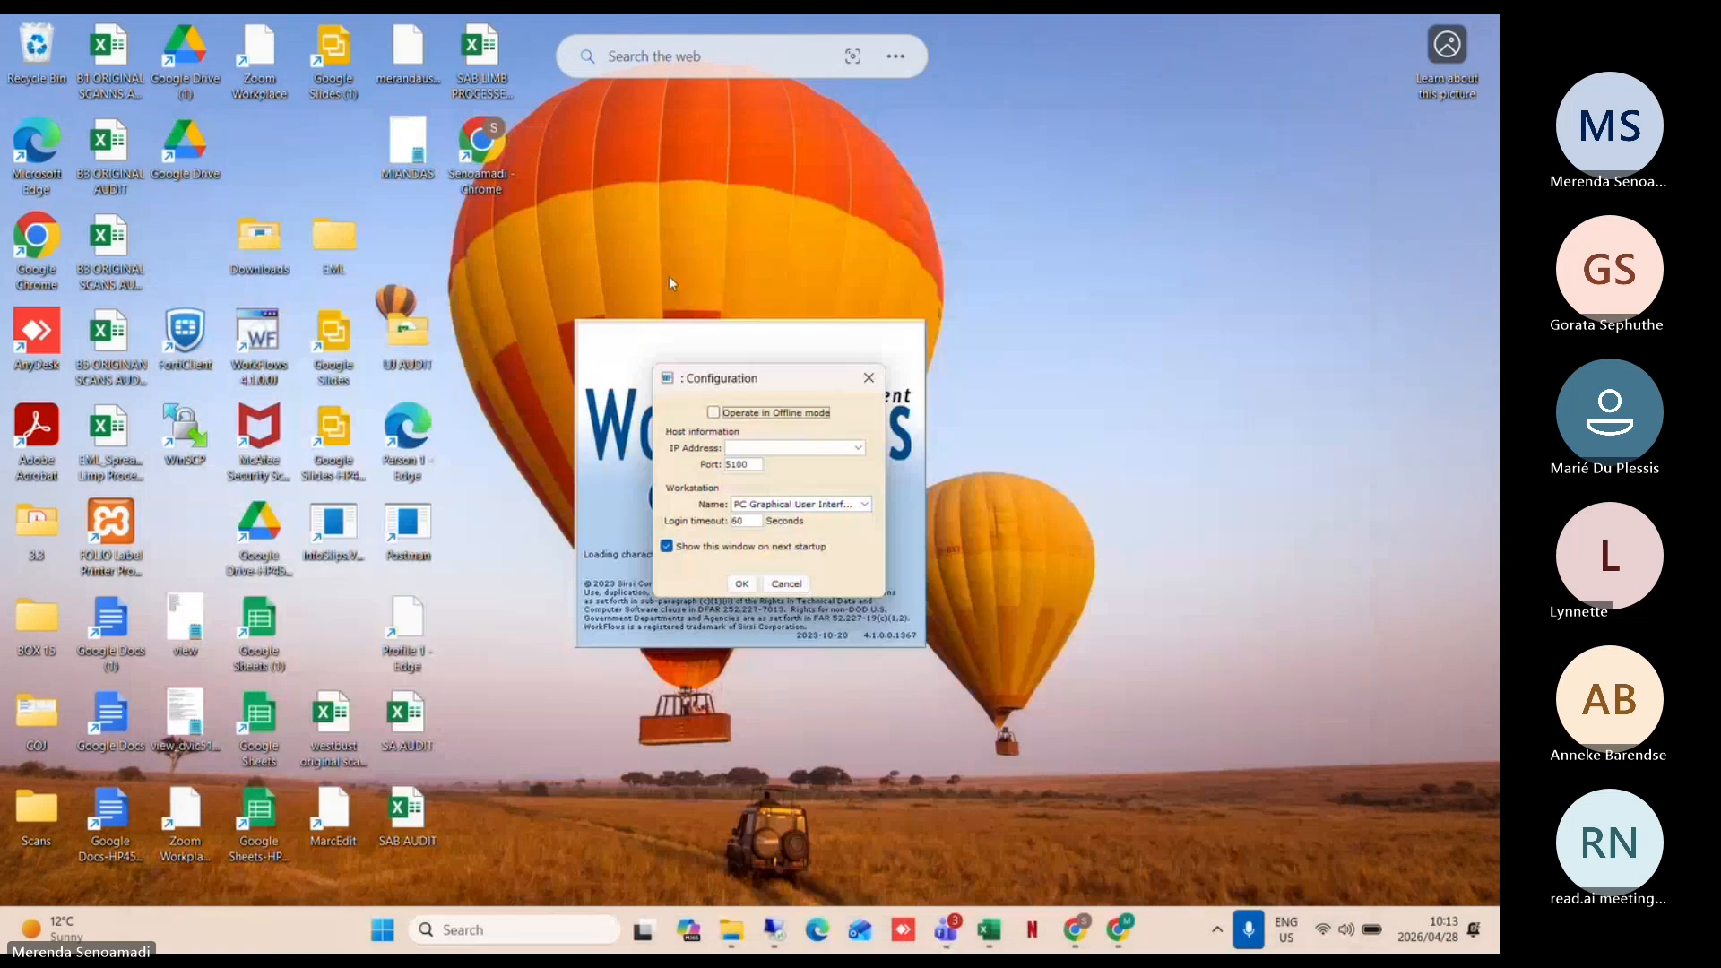
Step: Relaunch WorkFlows, accept the server connection settings, and log in with user ID and PIN
{"action": "left_click", "coordinate": [786, 584]}
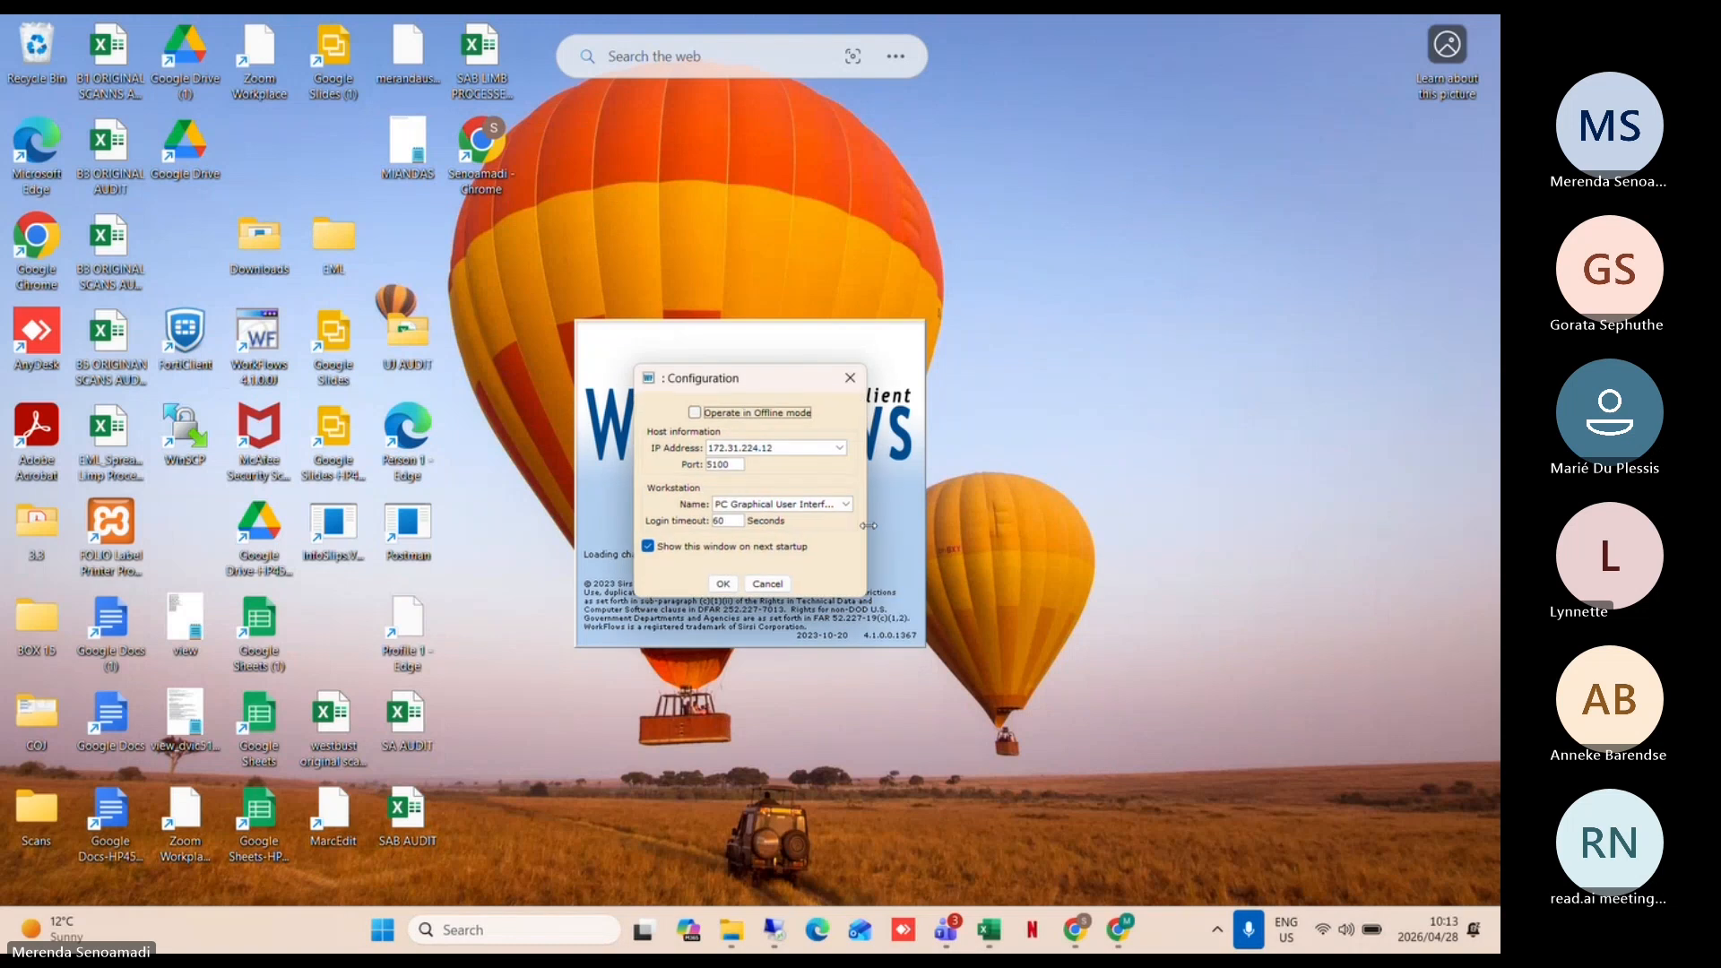
{"action": "left_click", "coordinate": [722, 584]}
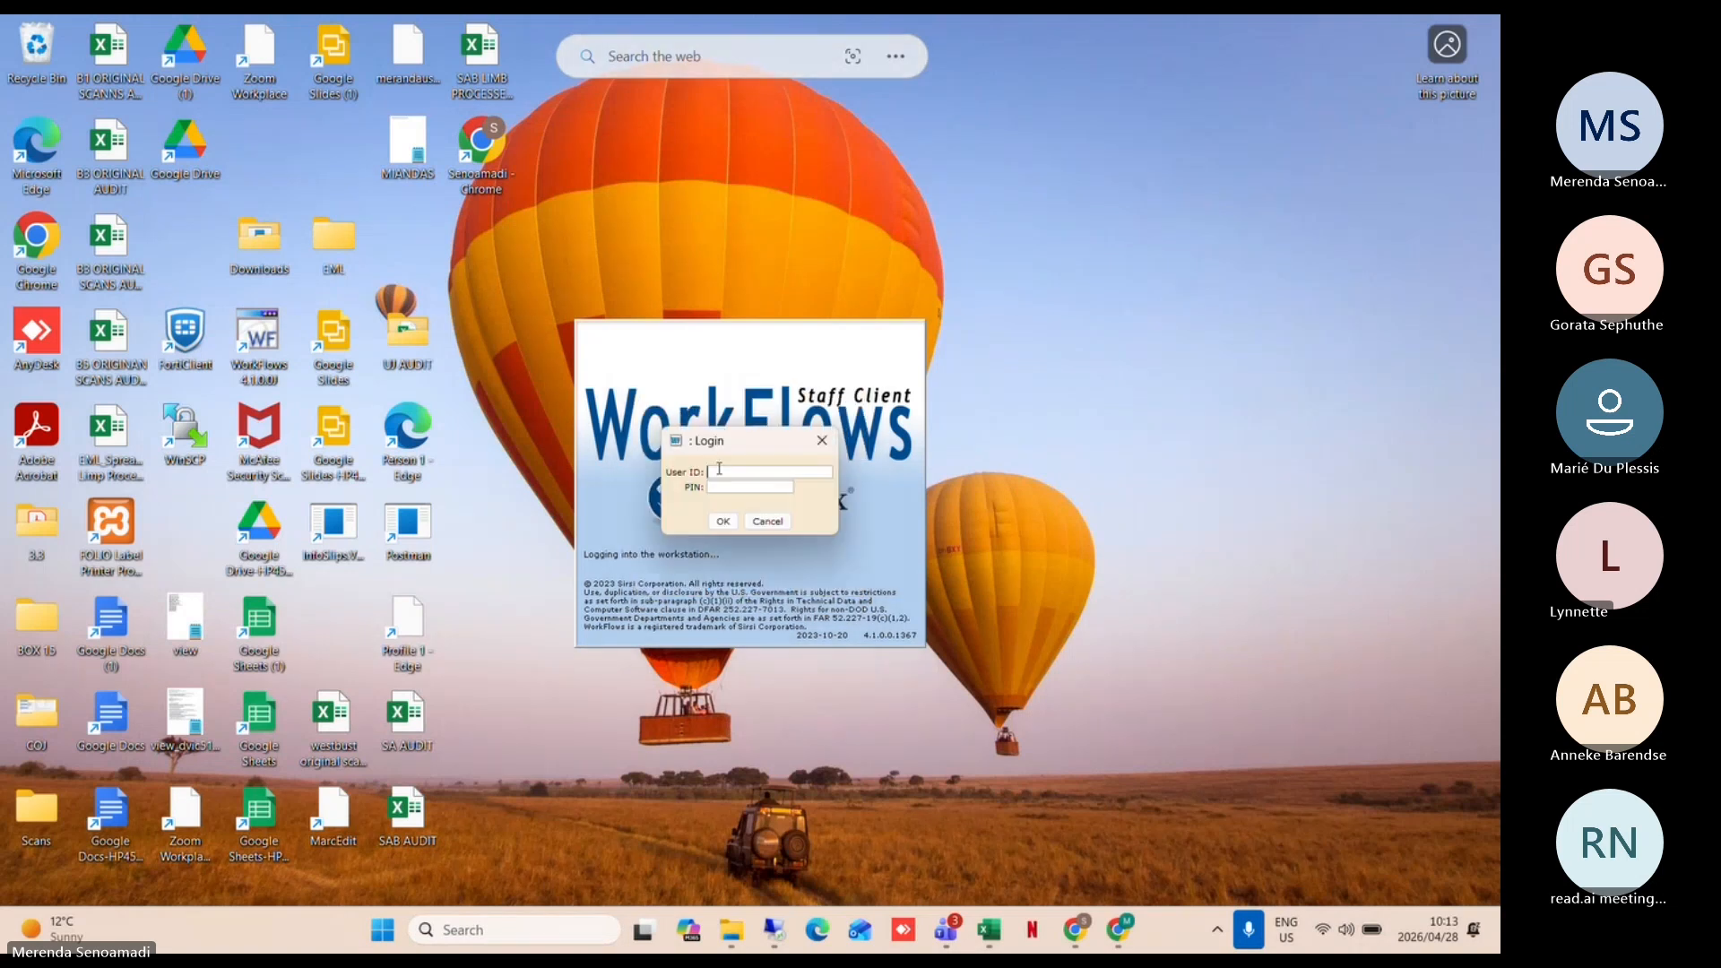
{"action": "type", "text": "SIRSI"}
{"action": "type", "text": "****"}
{"action": "left_click", "coordinate": [723, 519]}
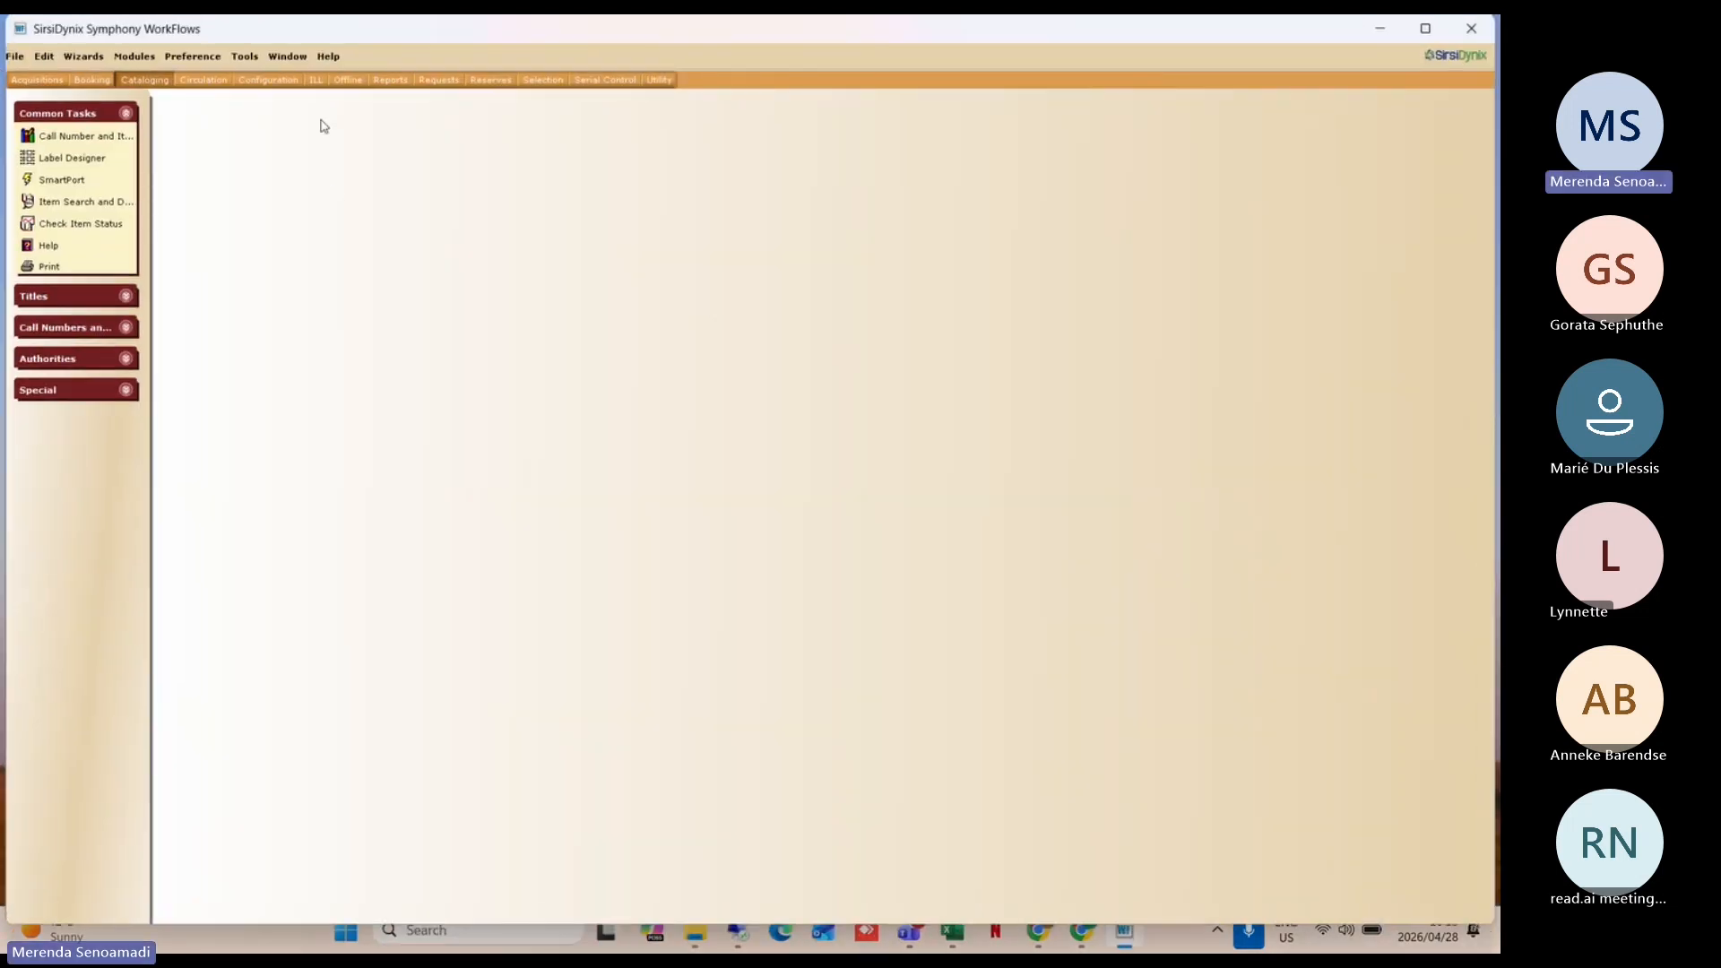
Step: Rerun the WATER keyword search and open SmartPort's database connection list
{"action": "left_click", "coordinate": [120, 208]}
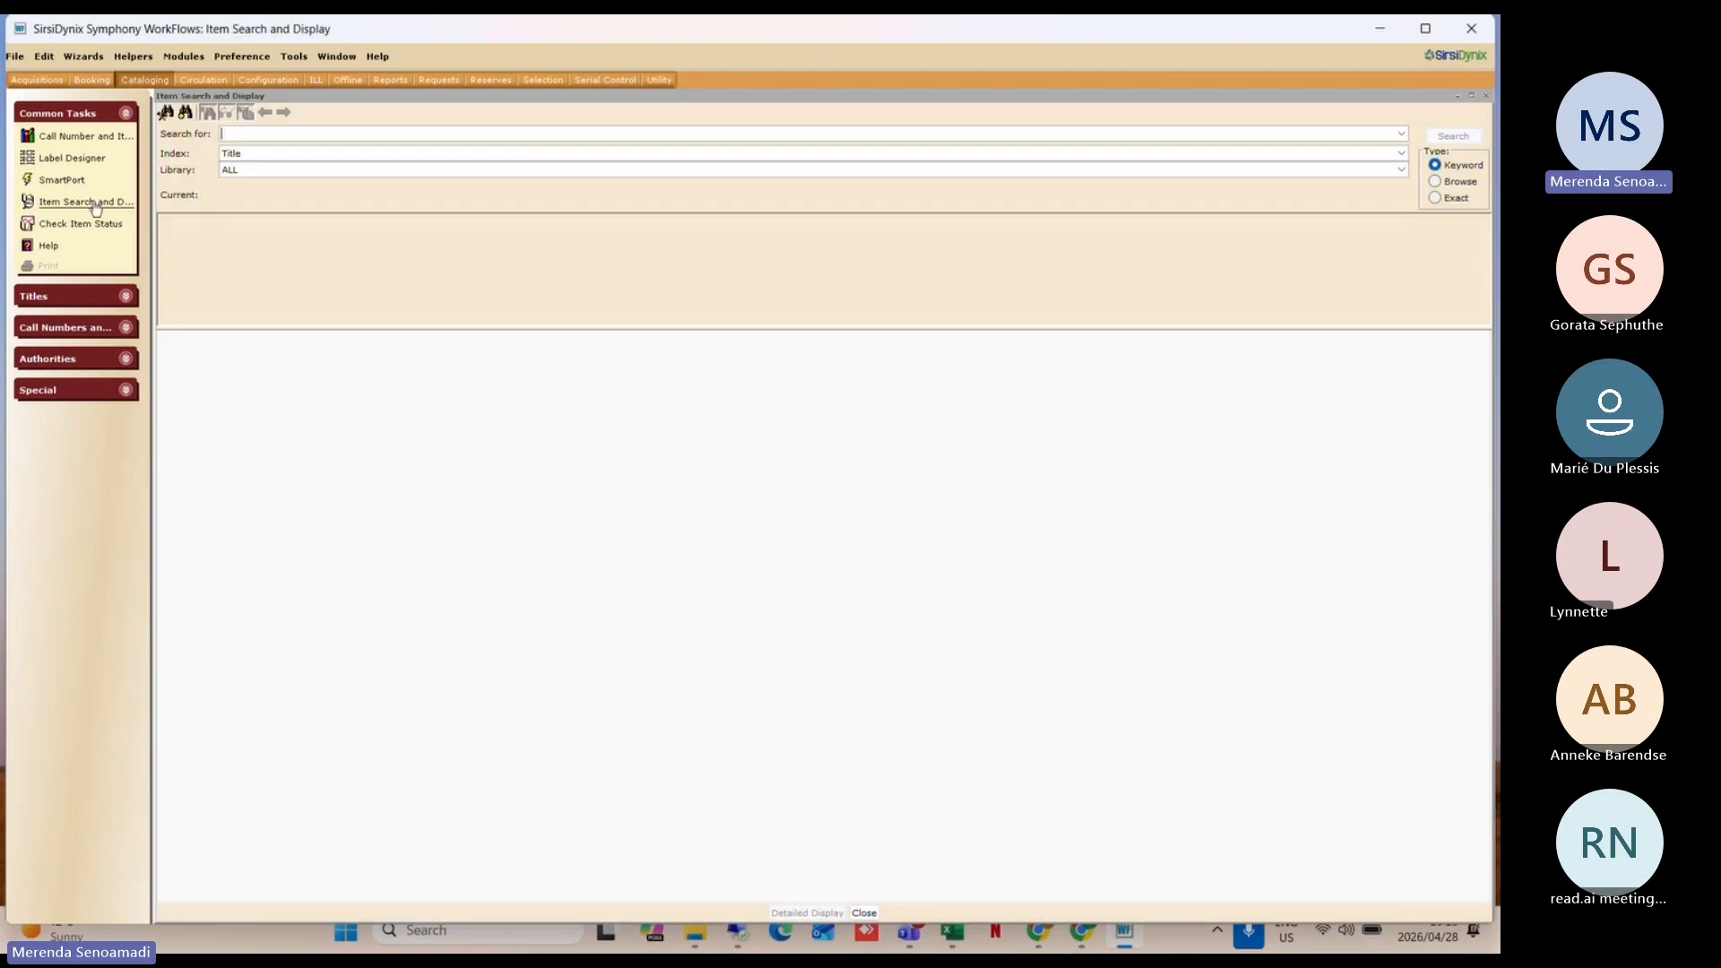
{"action": "type", "text": "WATER"}
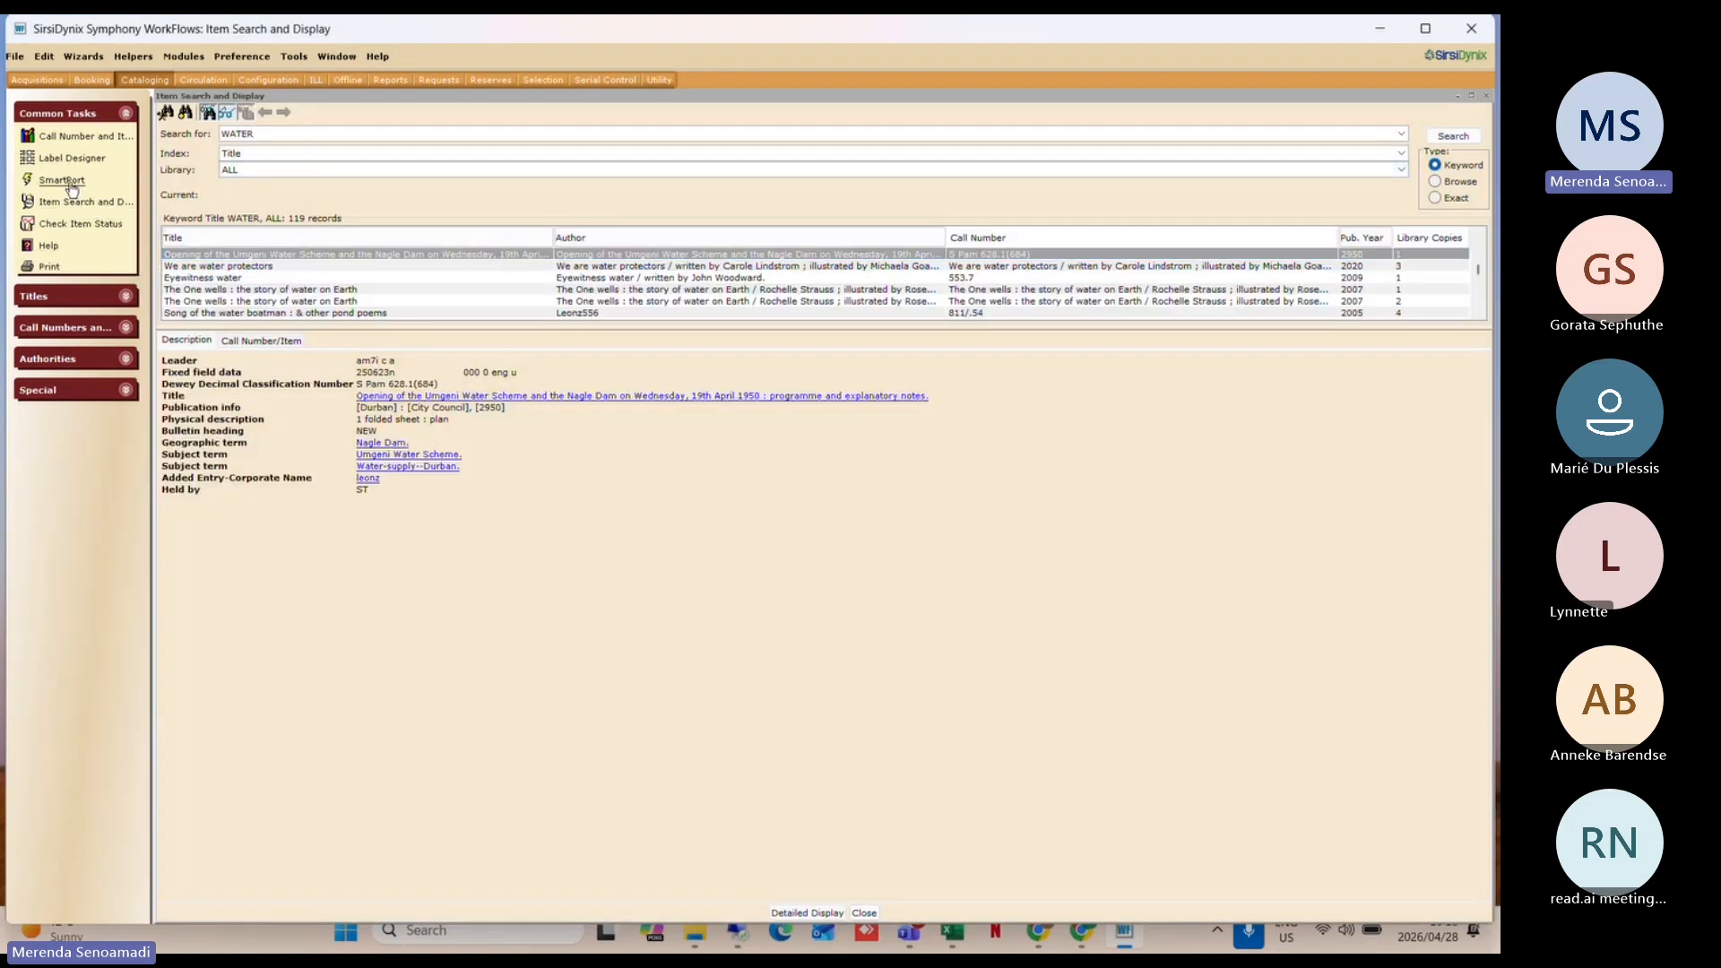
{"action": "left_click", "coordinate": [62, 181]}
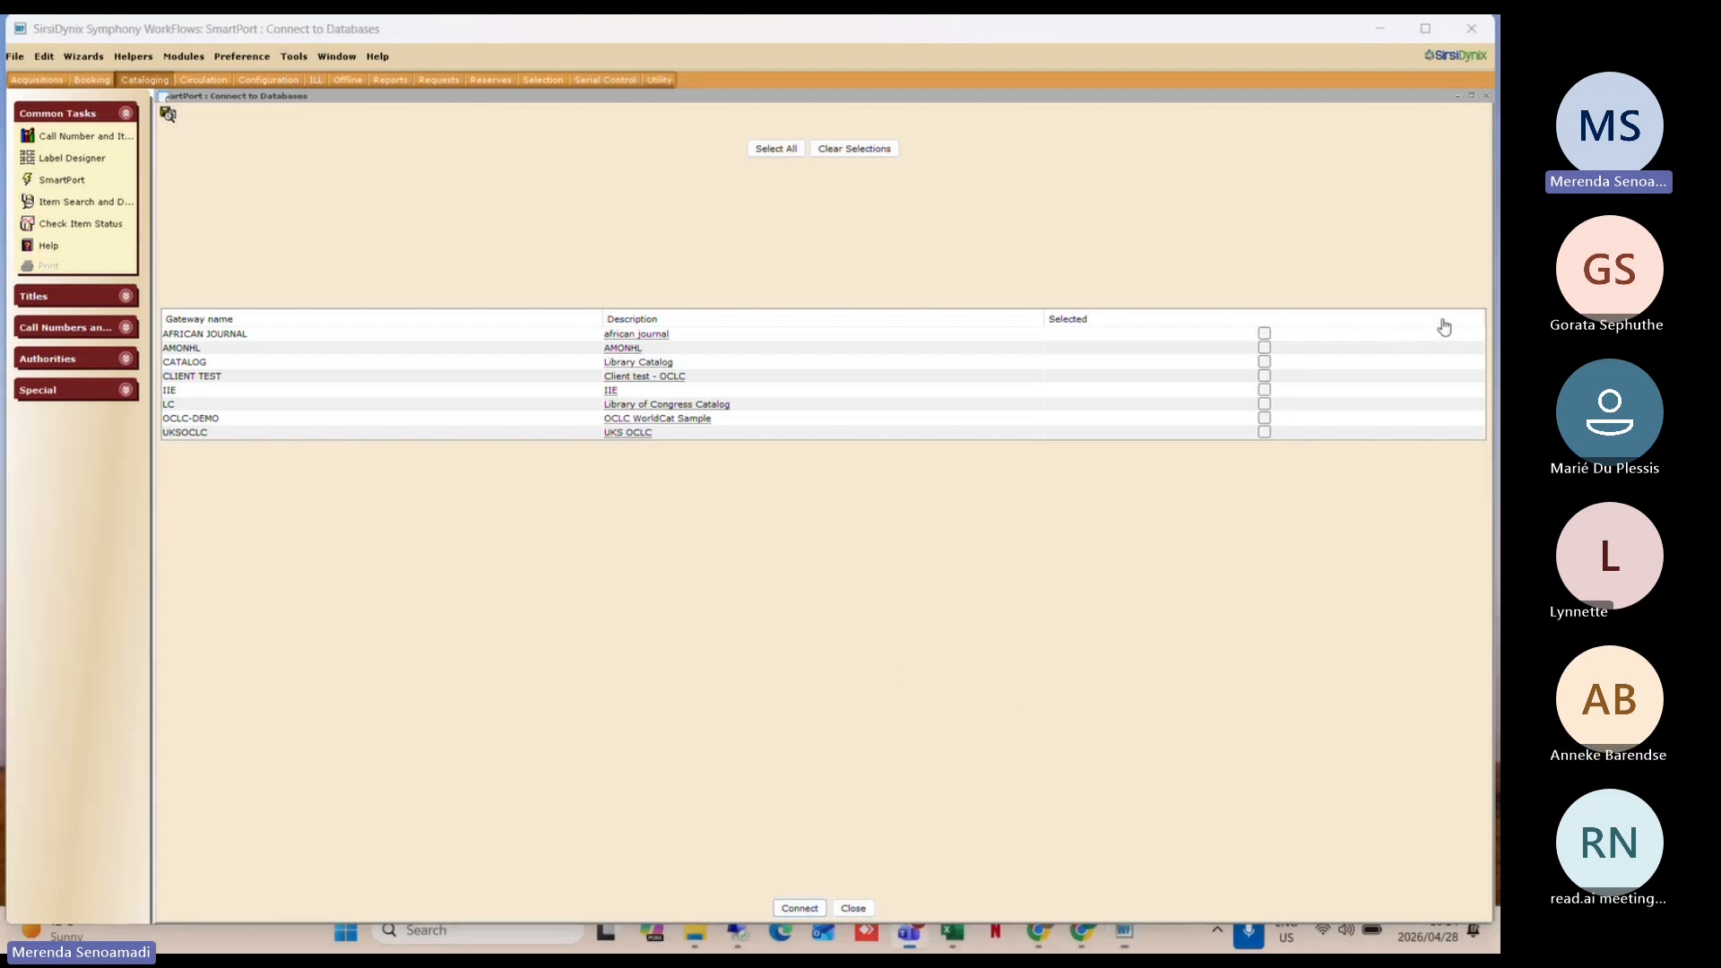
Step: Minimize the Teams meeting window and close the SmartPort database list
{"action": "key", "text": "alt+Tab"}
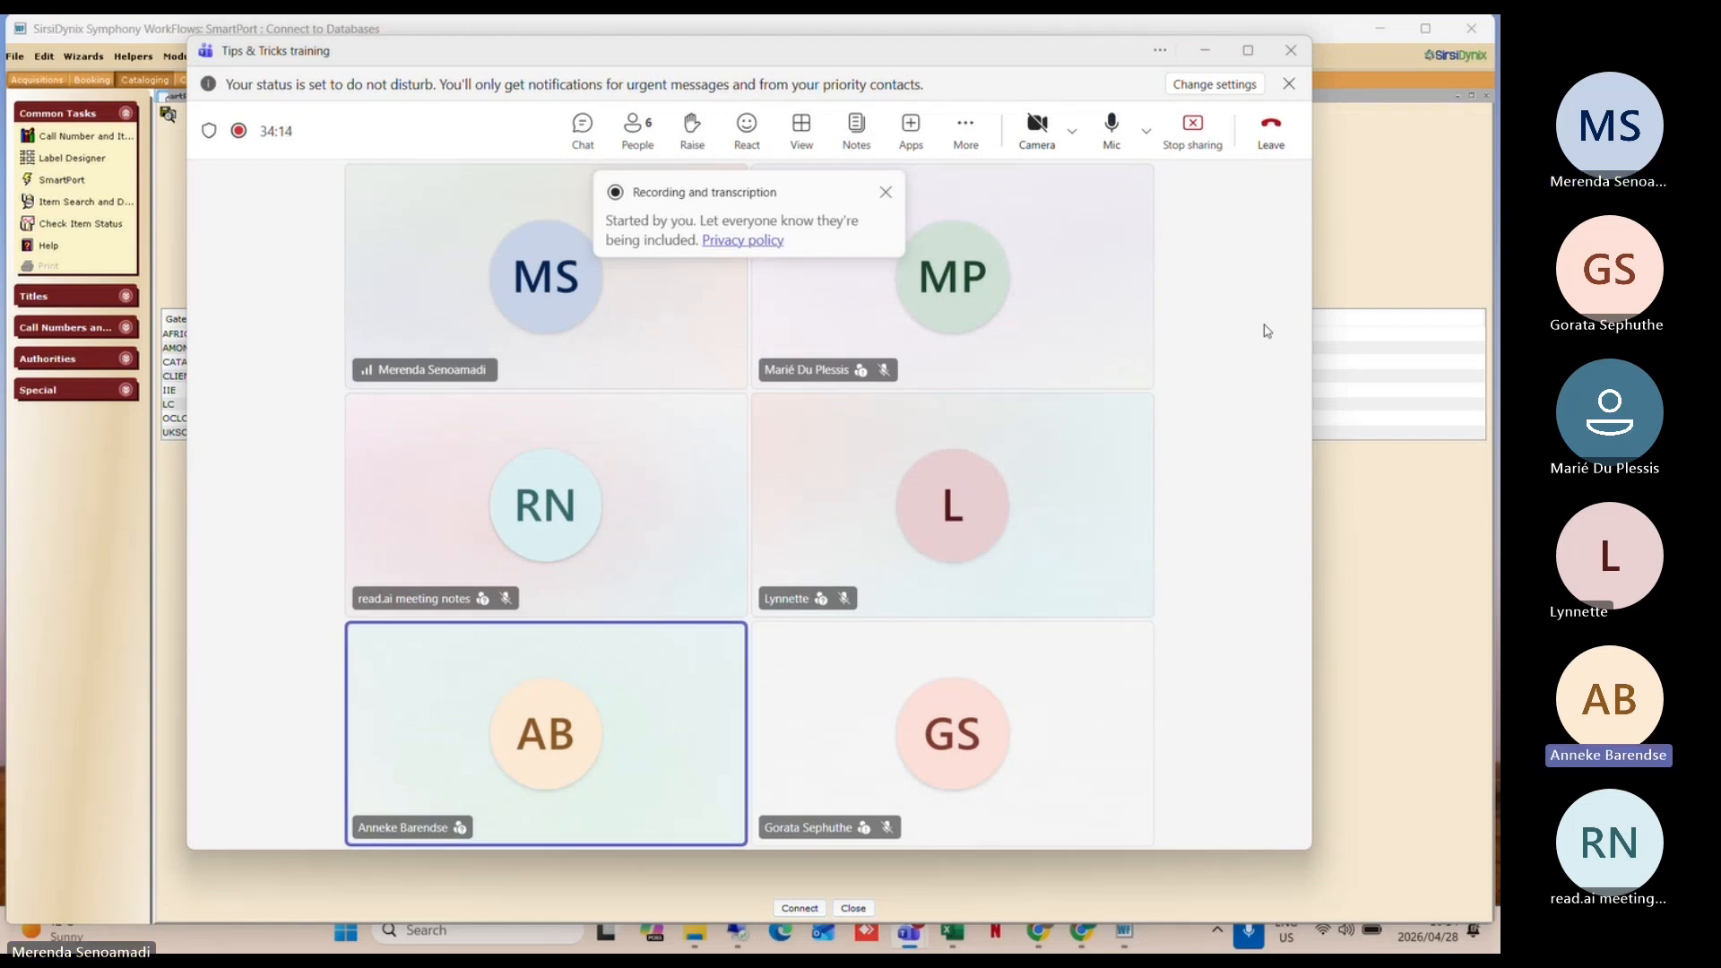
{"action": "left_click", "coordinate": [1204, 50]}
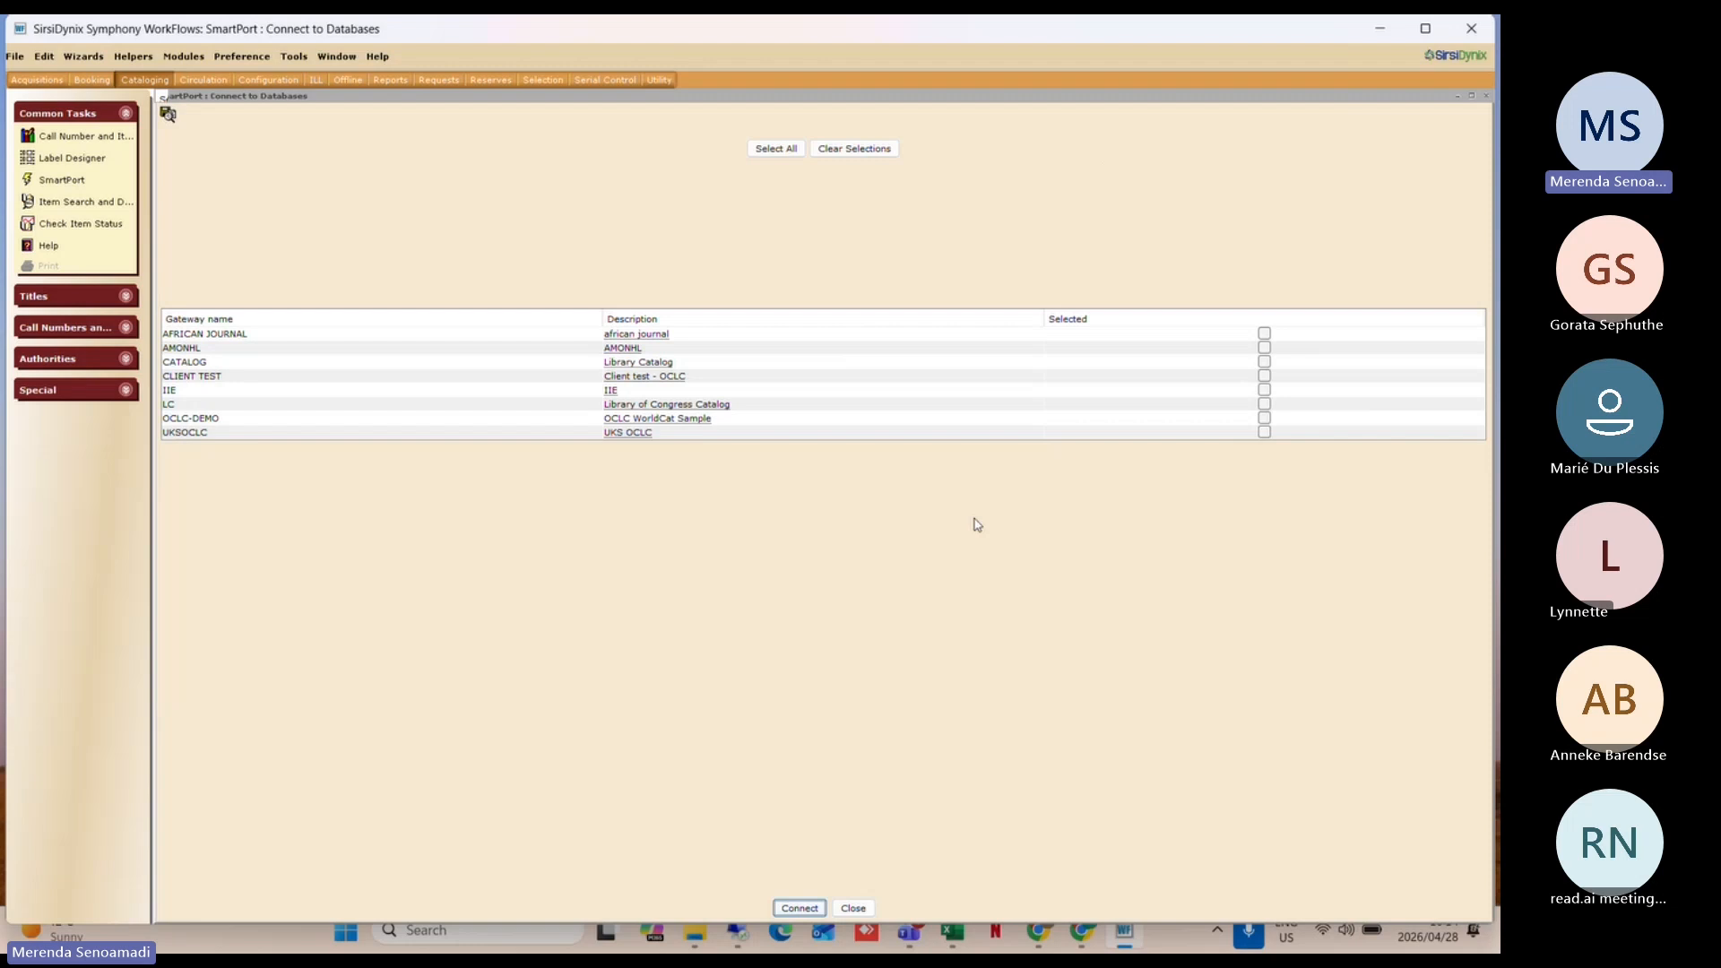
{"action": "left_click", "coordinate": [855, 908]}
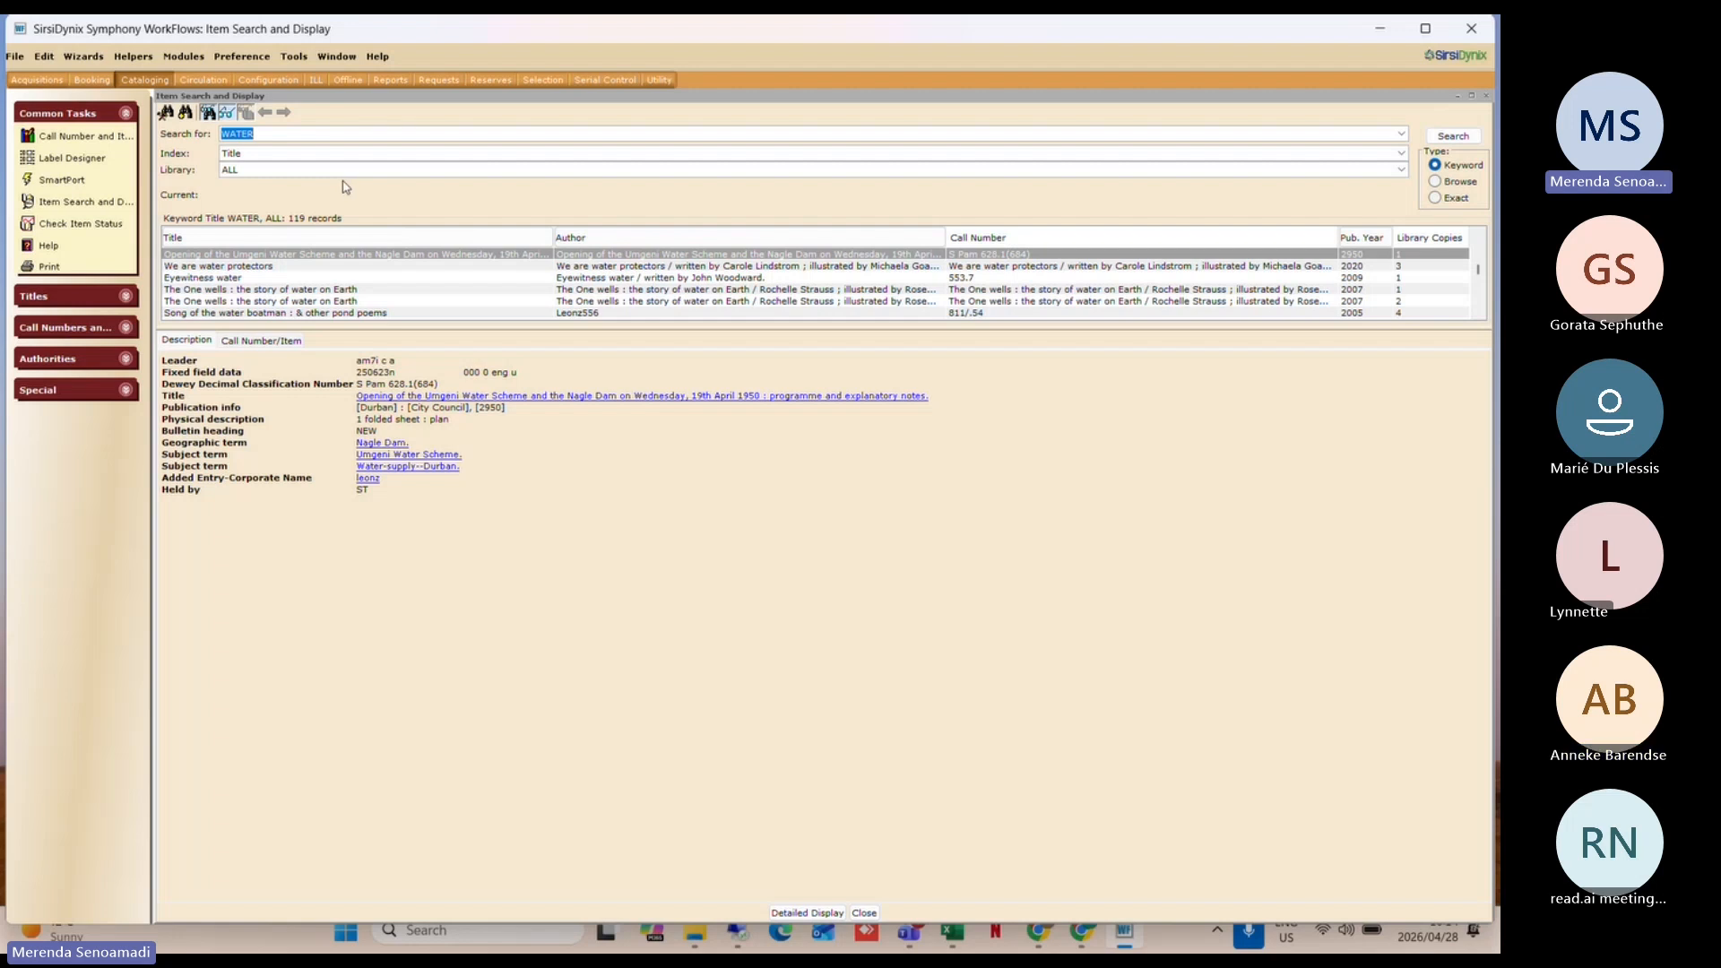
Step: Turn on Tabbed windows in Desktop Setup, save, and acknowledge the restart-required notice
{"action": "left_click", "coordinate": [248, 58]}
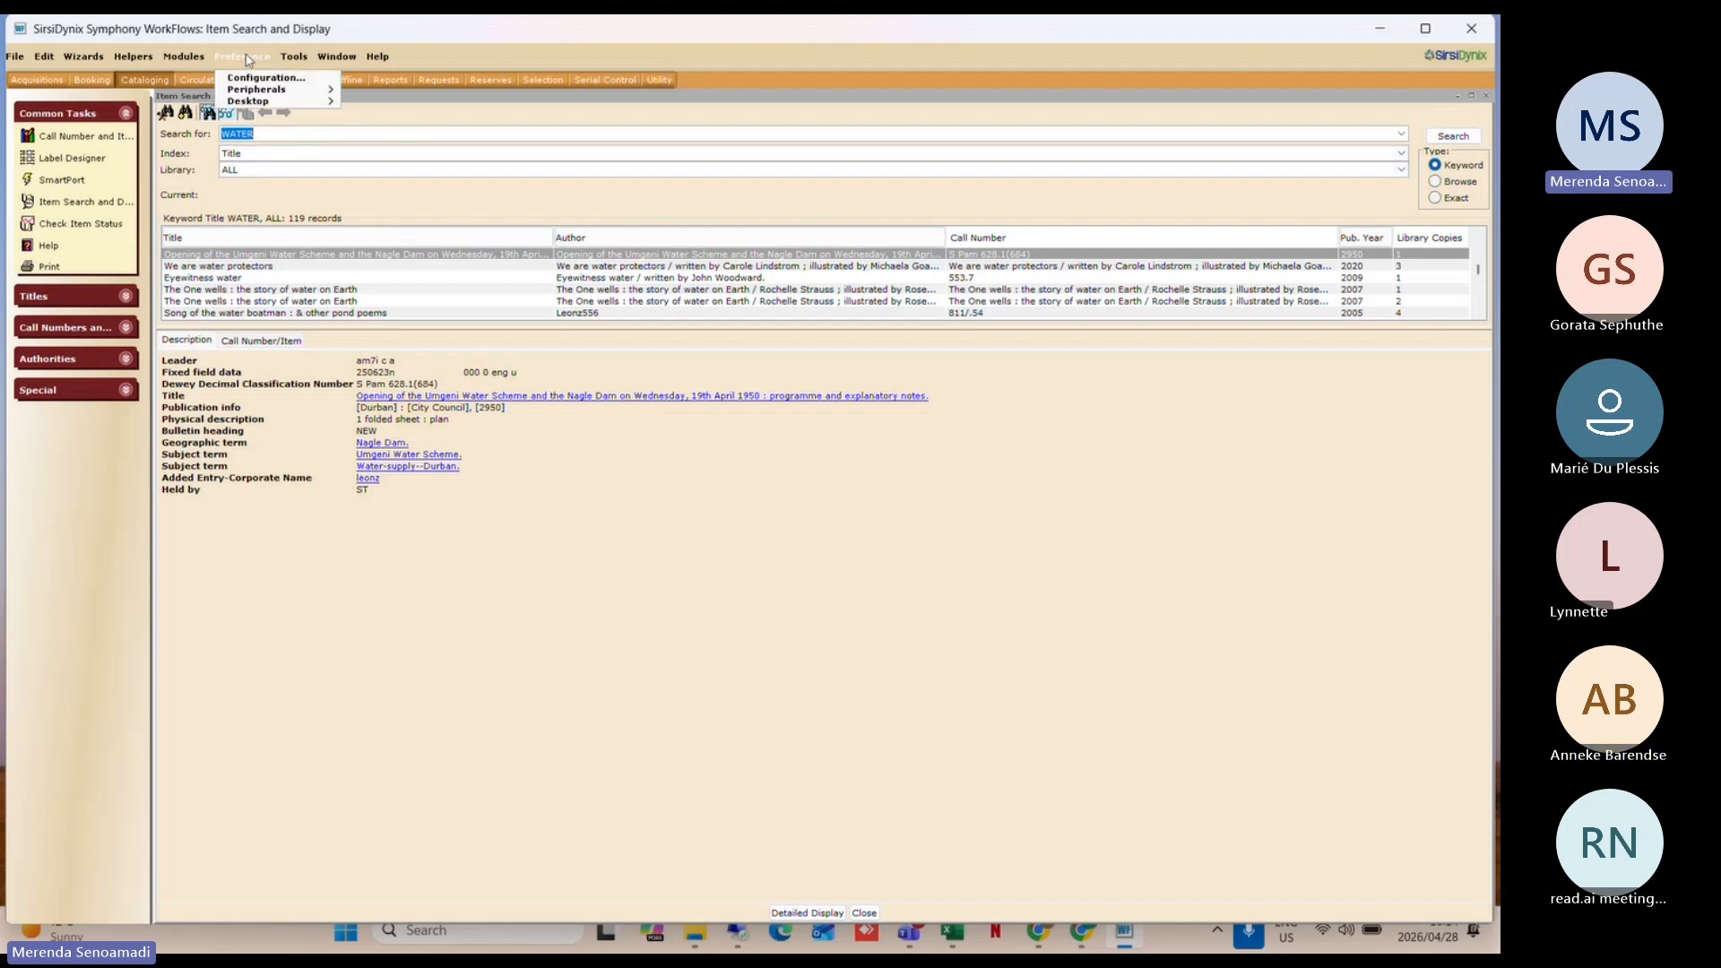
{"action": "mouse_move", "coordinate": [266, 102]}
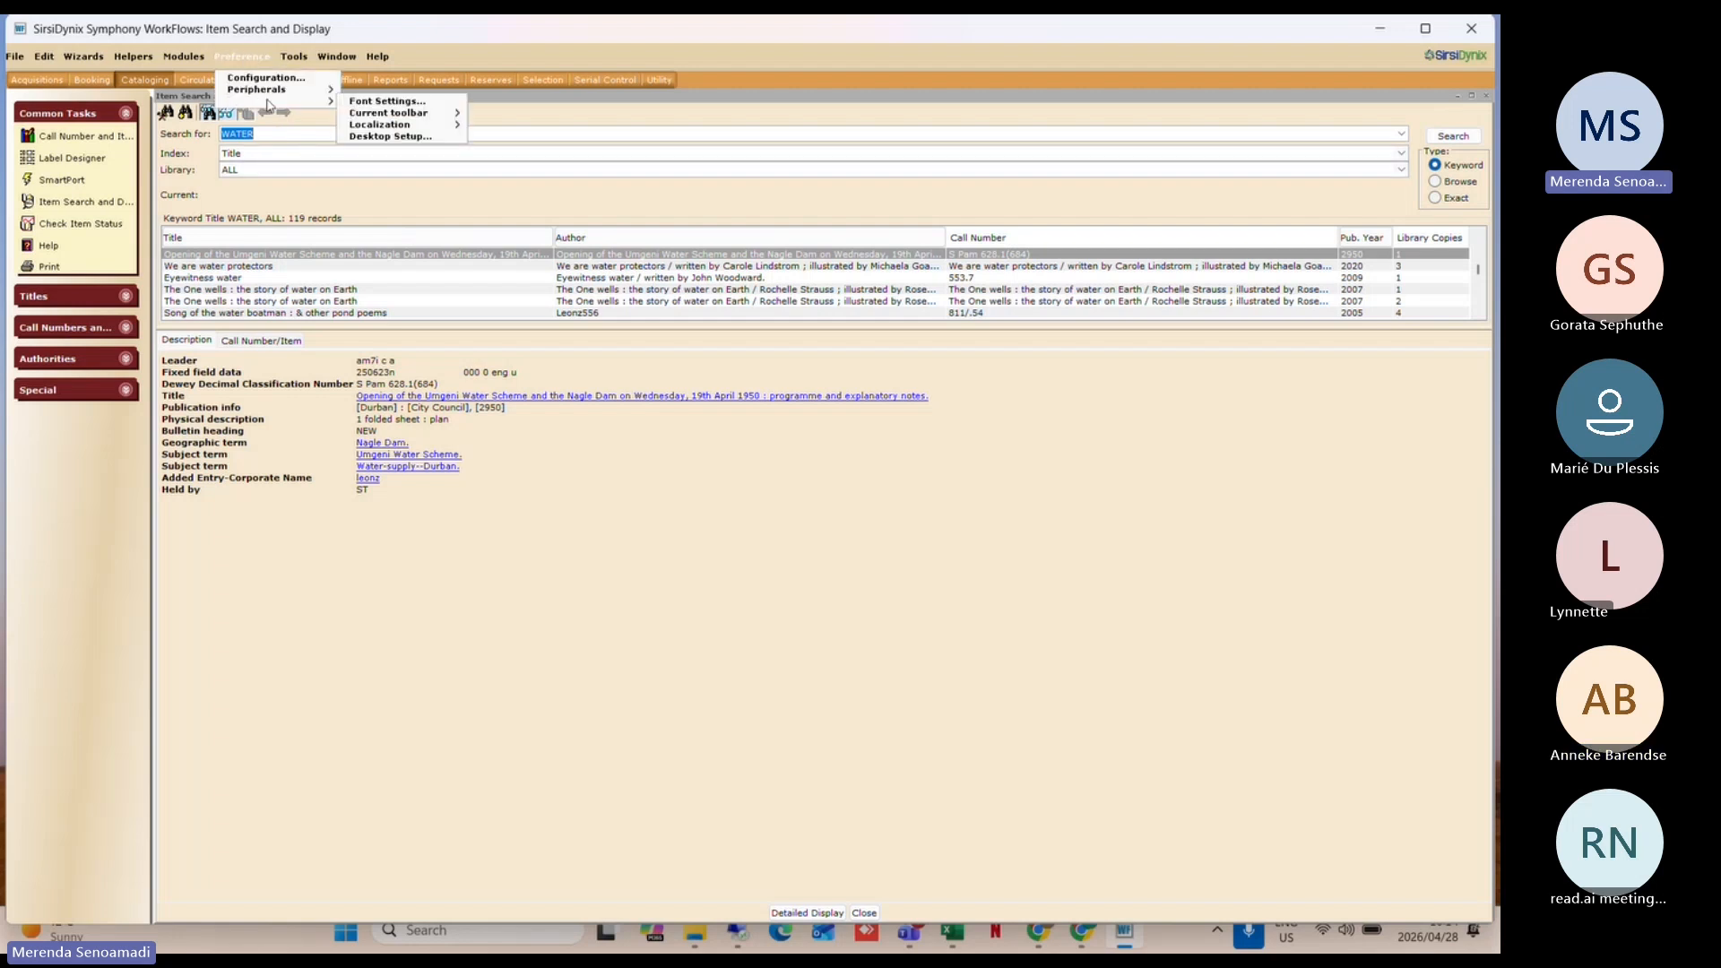
{"action": "left_click", "coordinate": [395, 136]}
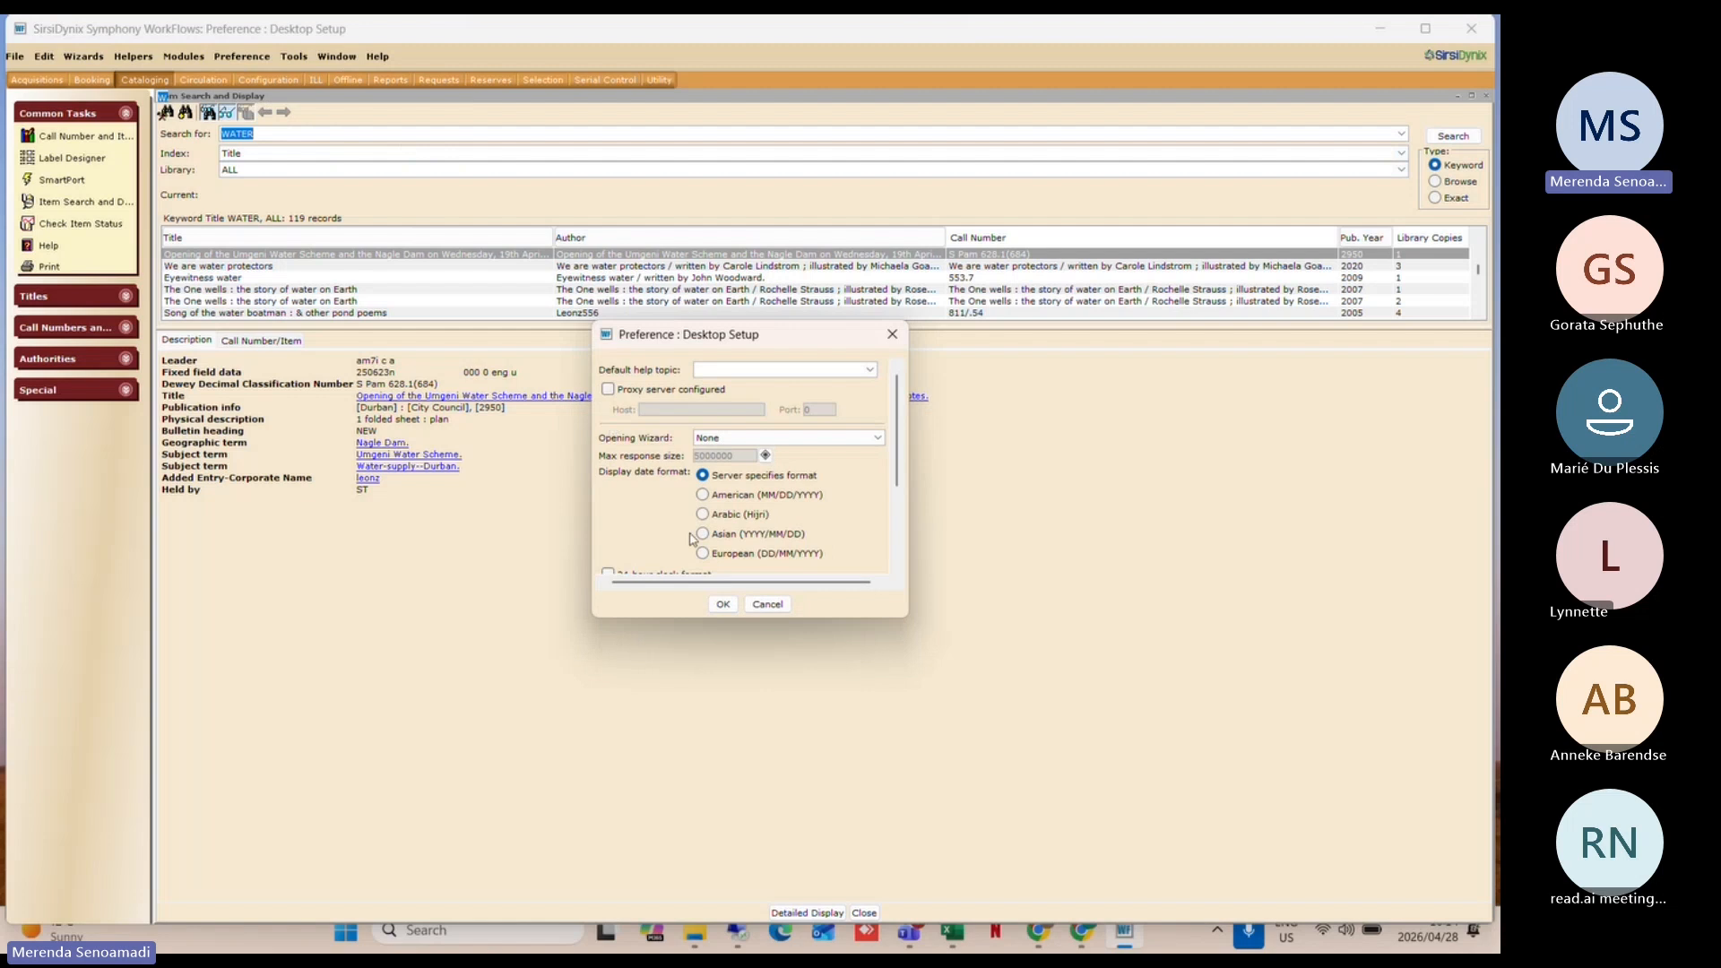
{"action": "scroll", "coordinate": [693, 541], "scroll_direction": "down", "scroll_amount": 3}
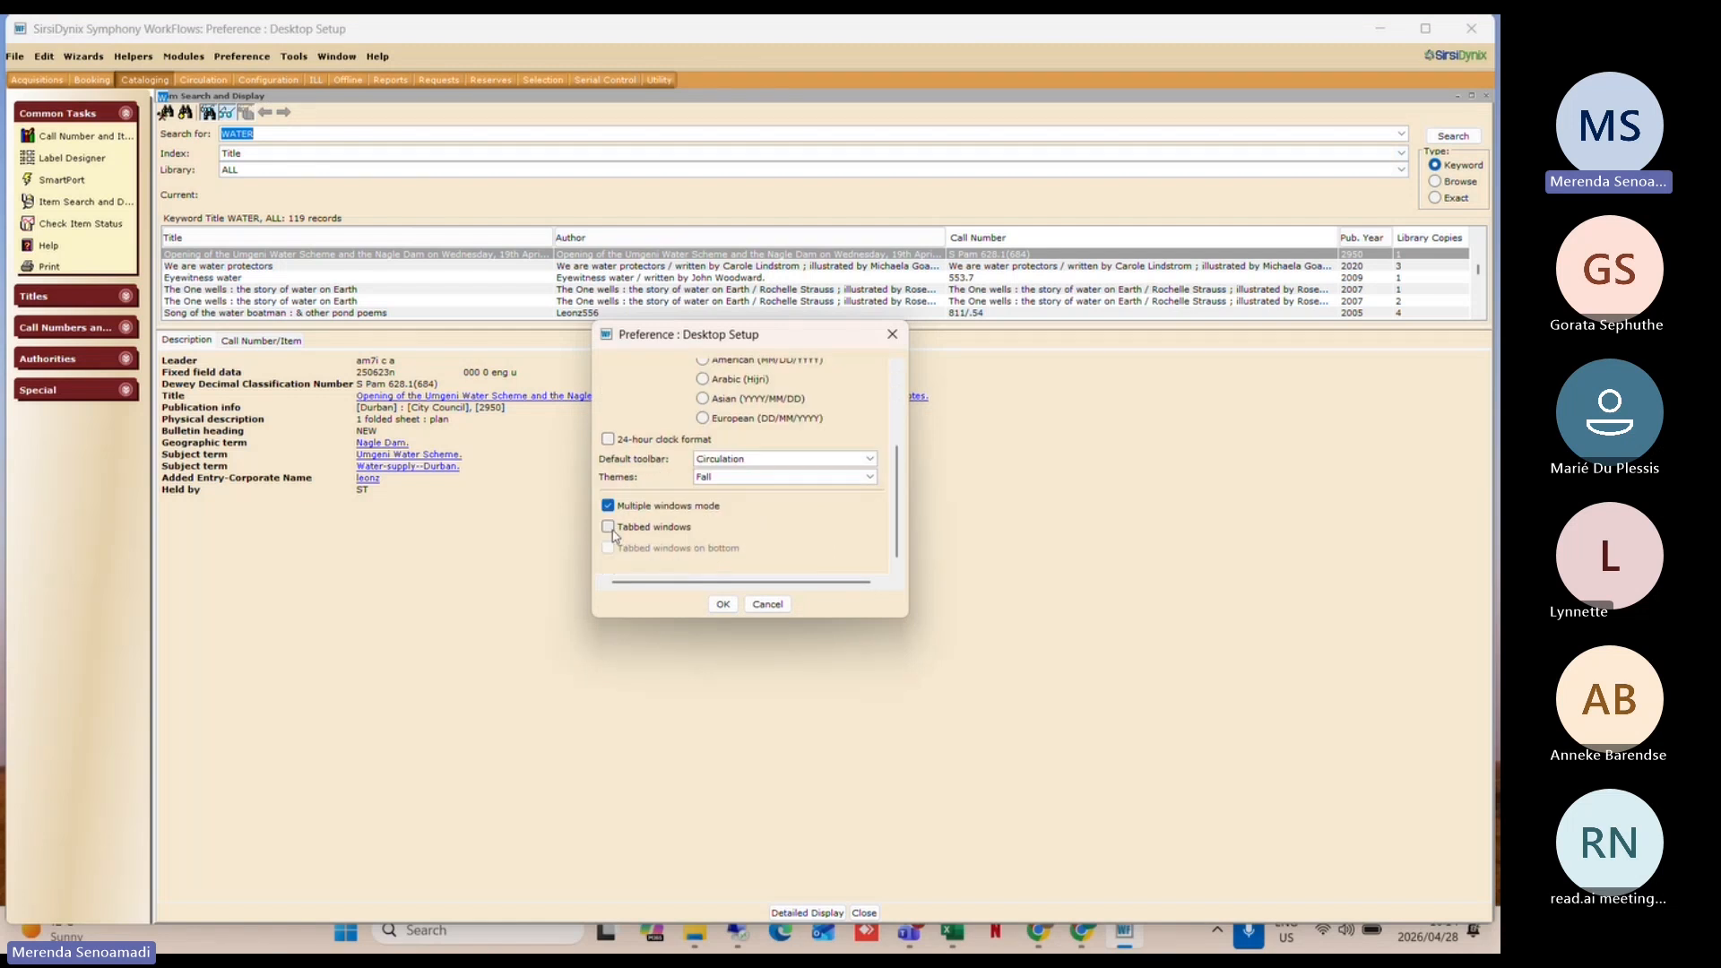
{"action": "scroll", "coordinate": [627, 533], "scroll_direction": "up", "scroll_amount": 5}
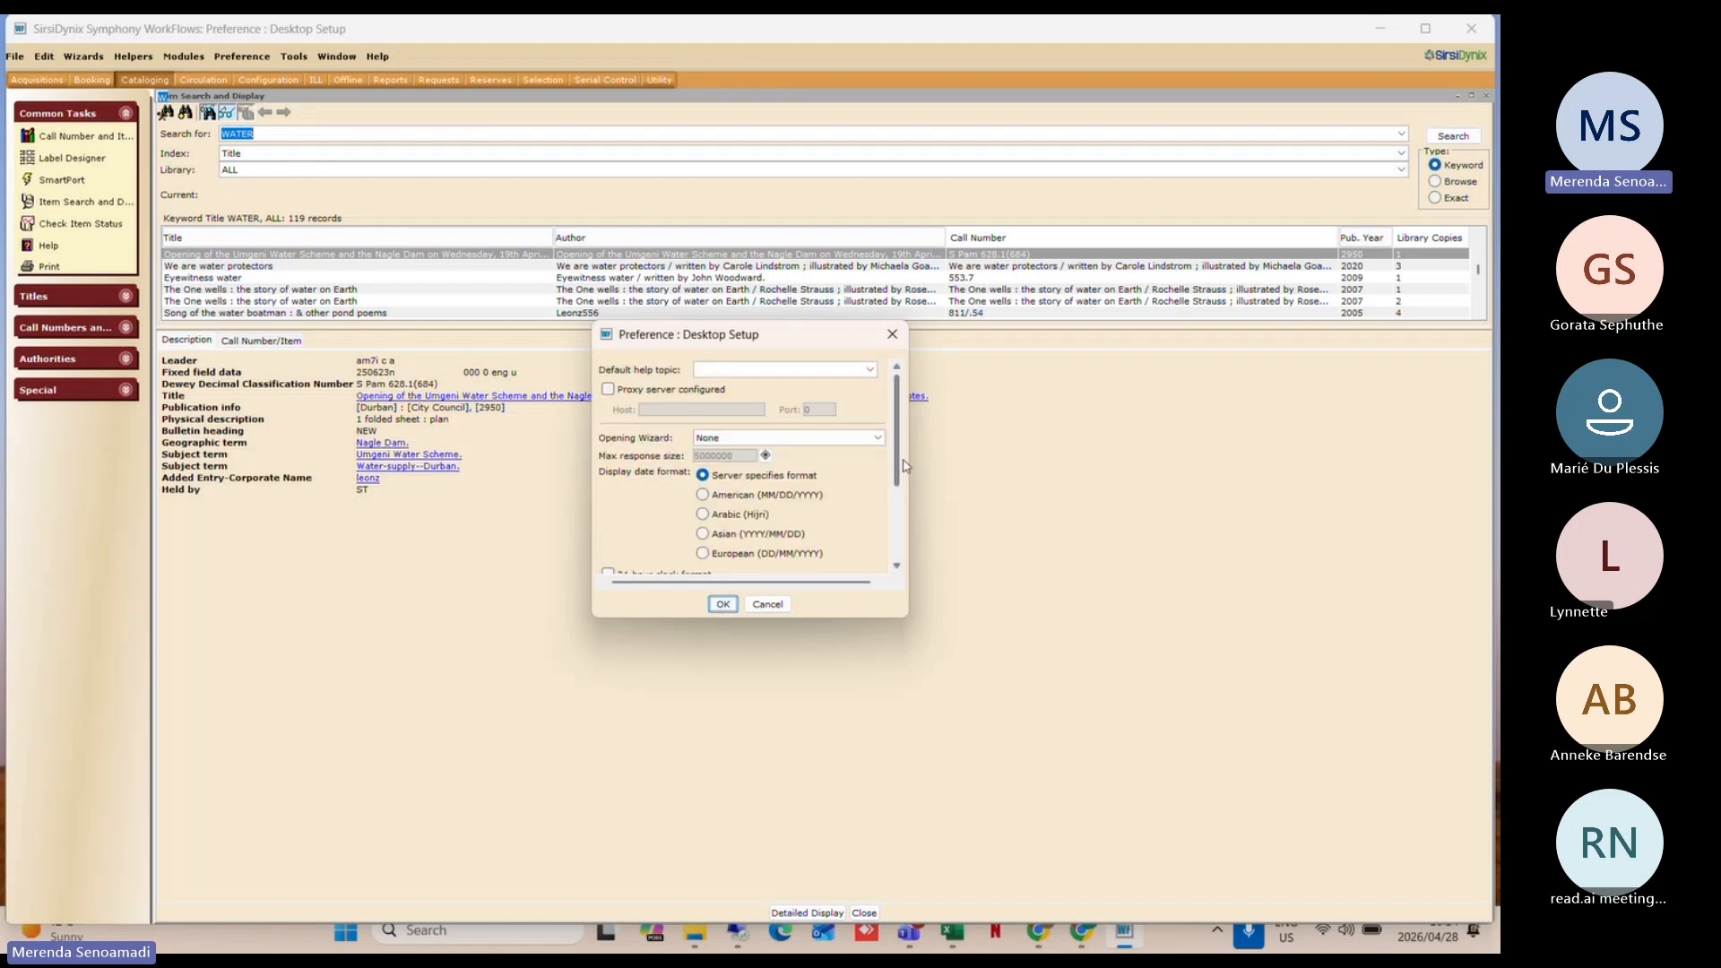
{"action": "scroll", "coordinate": [905, 465], "scroll_direction": "down", "scroll_amount": 3}
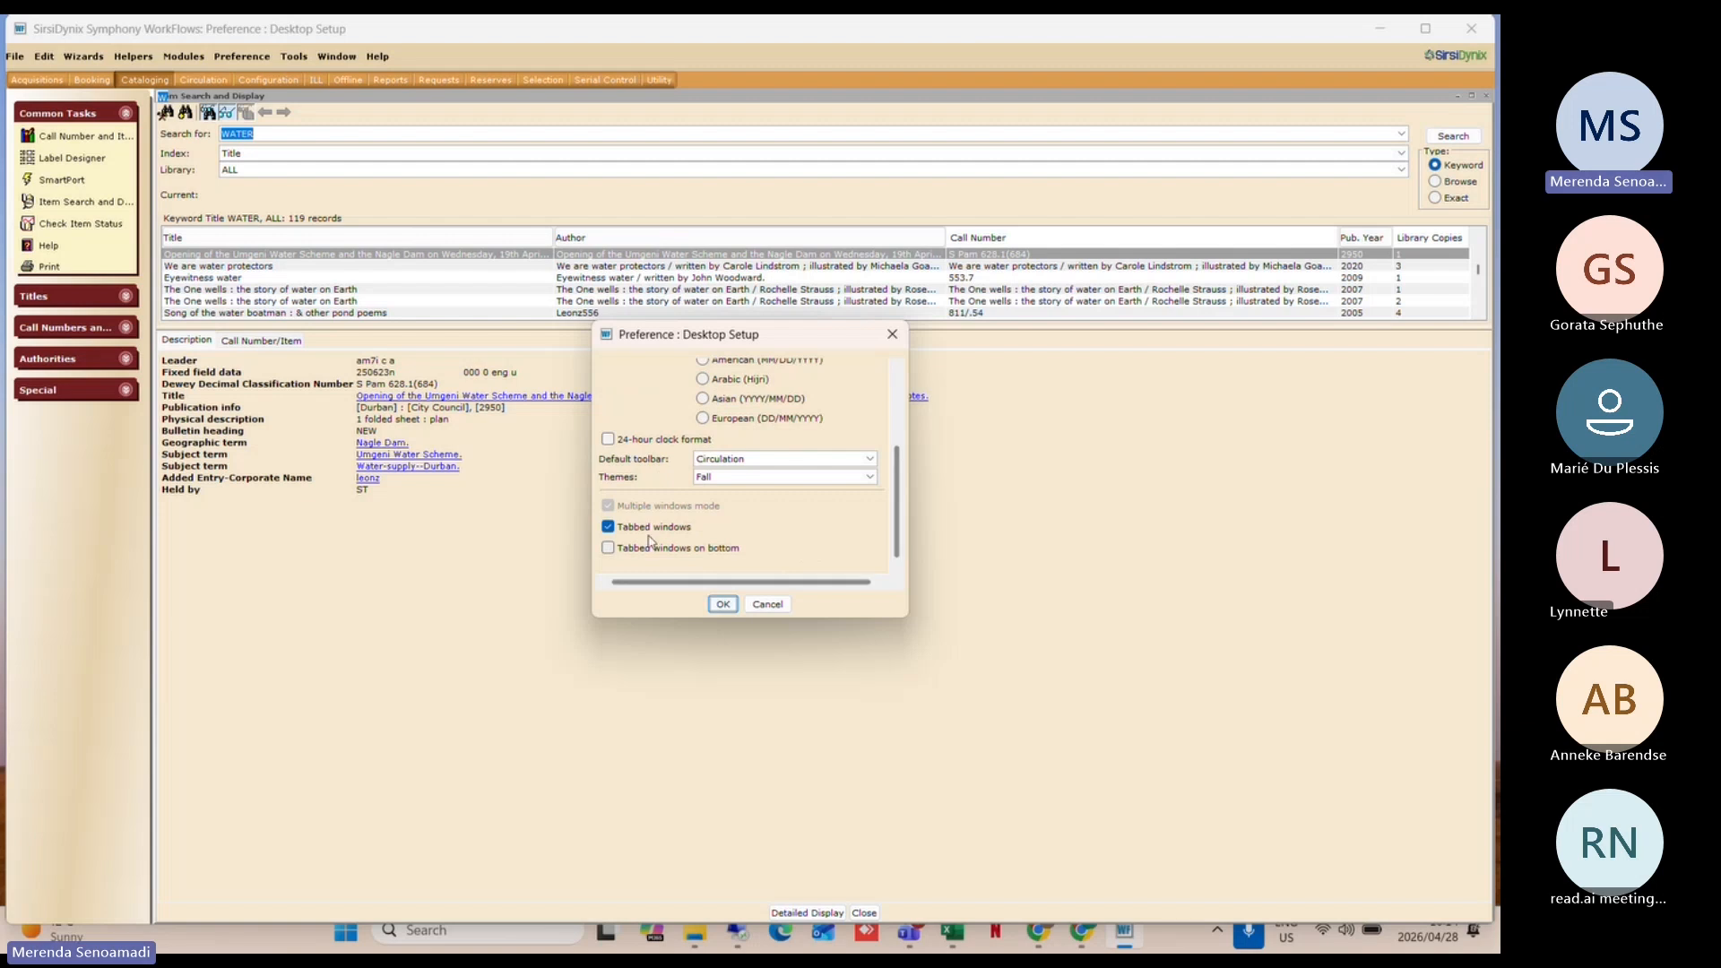
{"action": "left_click", "coordinate": [723, 605]}
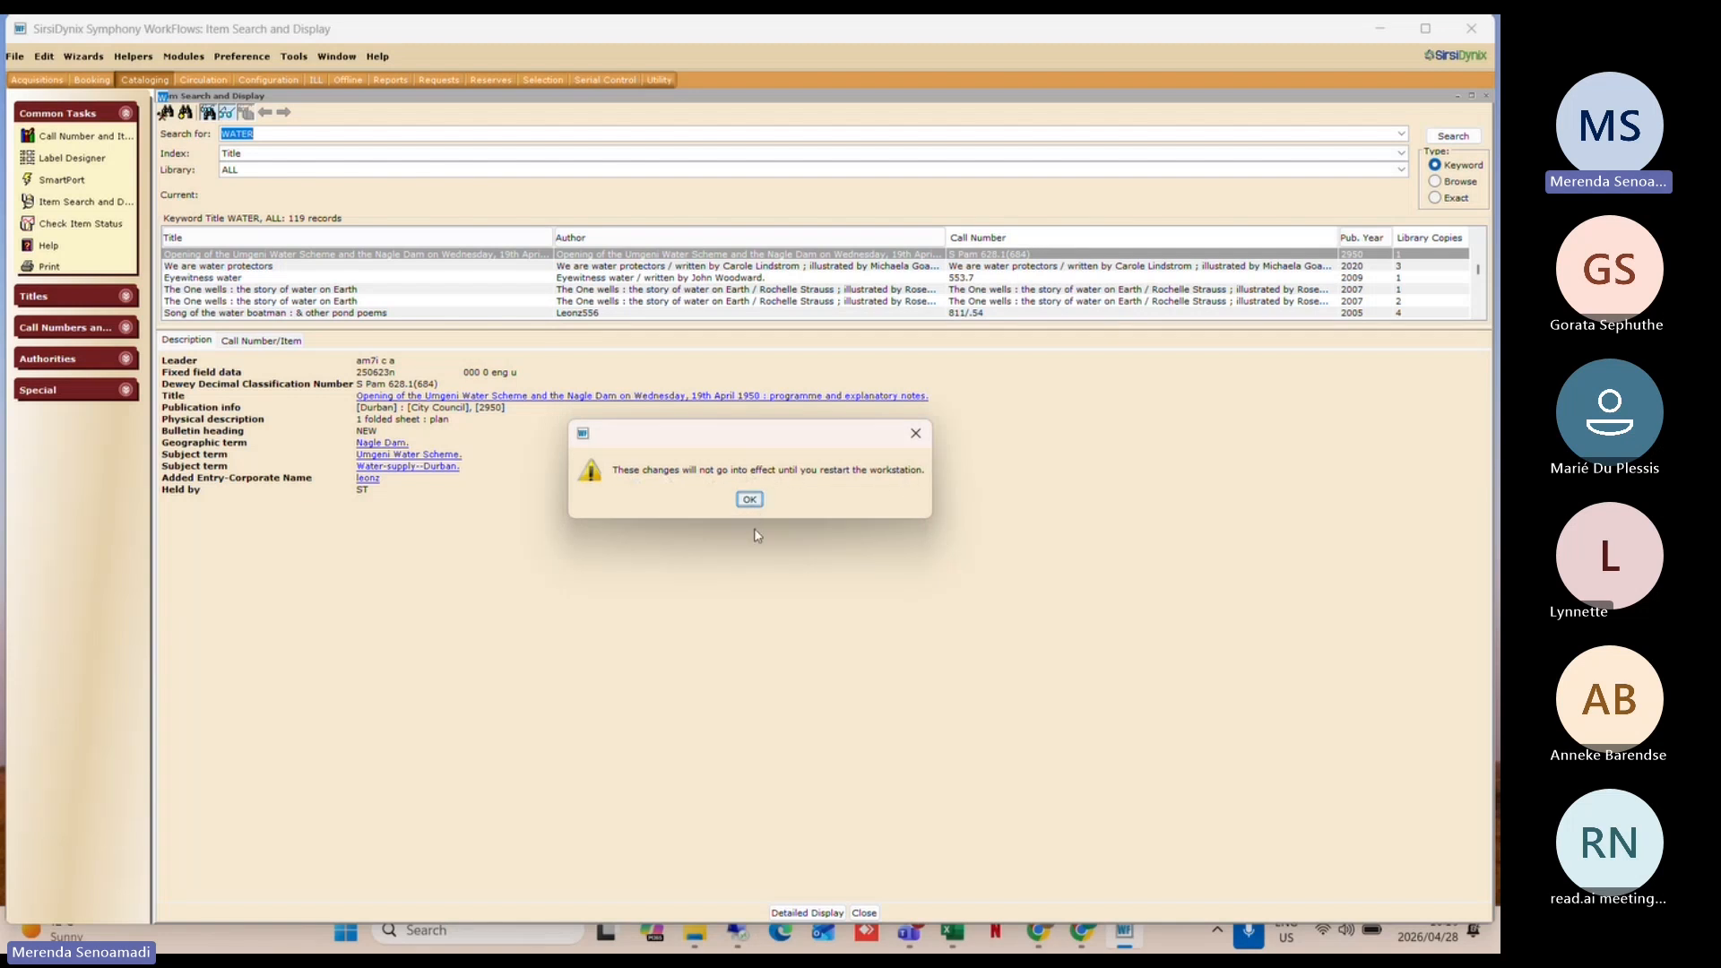
{"action": "left_click", "coordinate": [750, 499]}
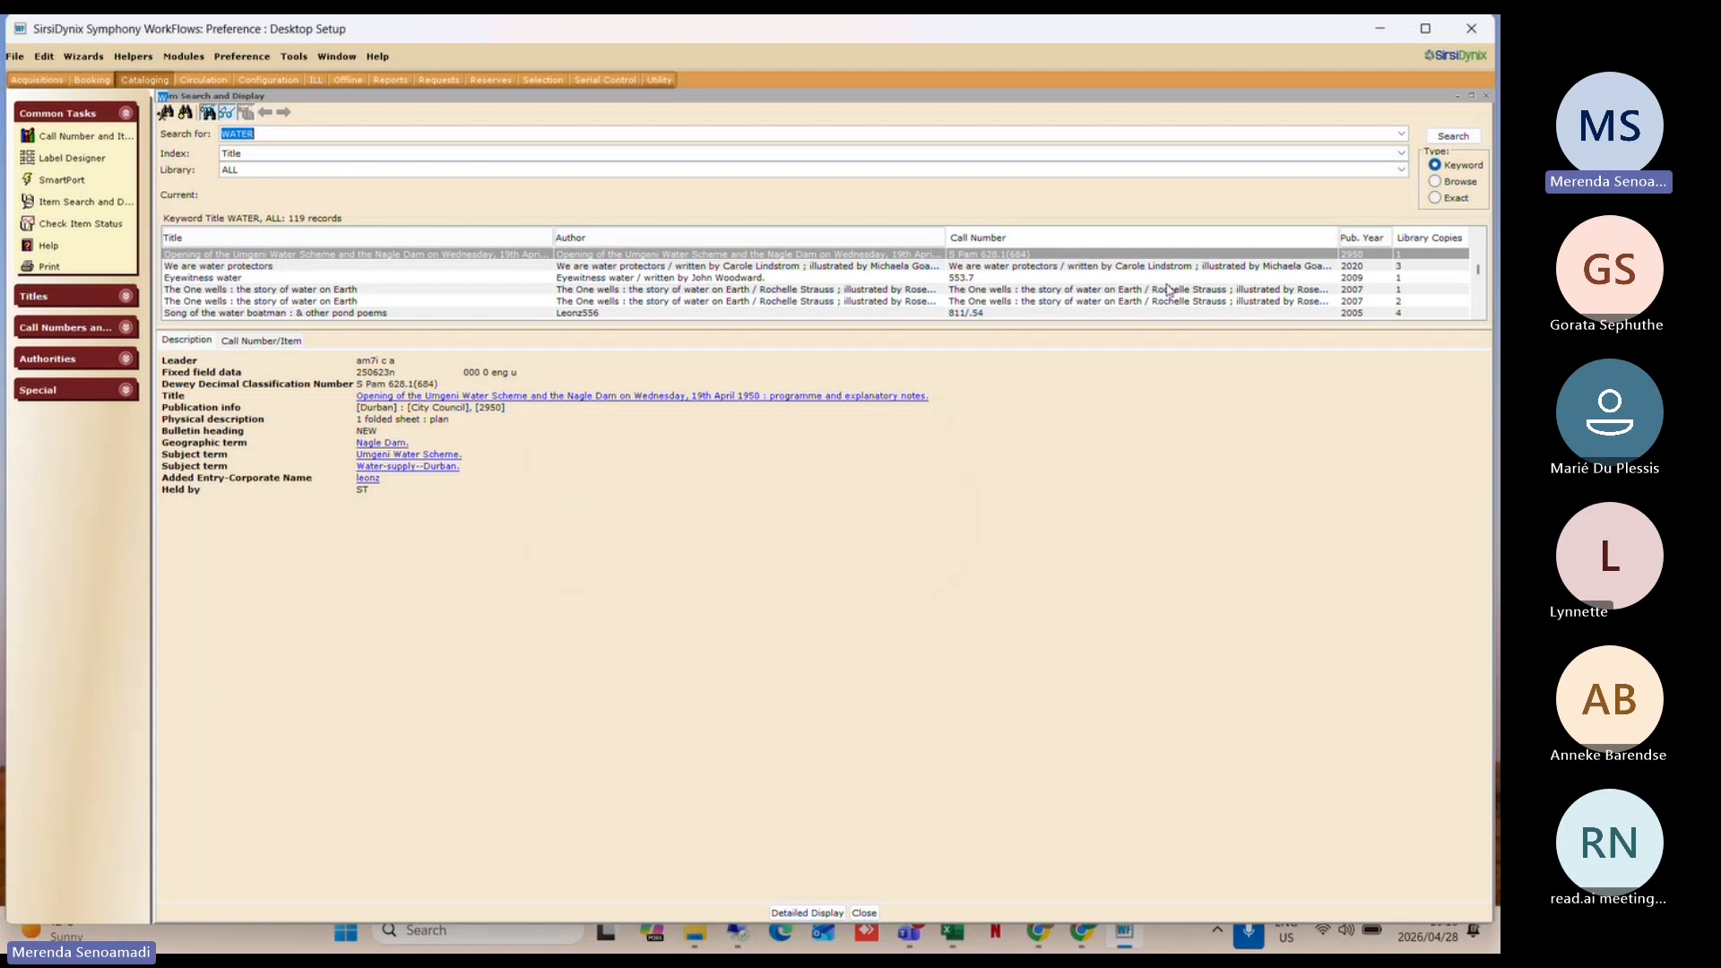
Step: Close Item Search and Display and exit the workstation, confirming the halt
{"action": "left_click", "coordinate": [864, 912]}
{"action": "left_click", "coordinate": [1482, 23]}
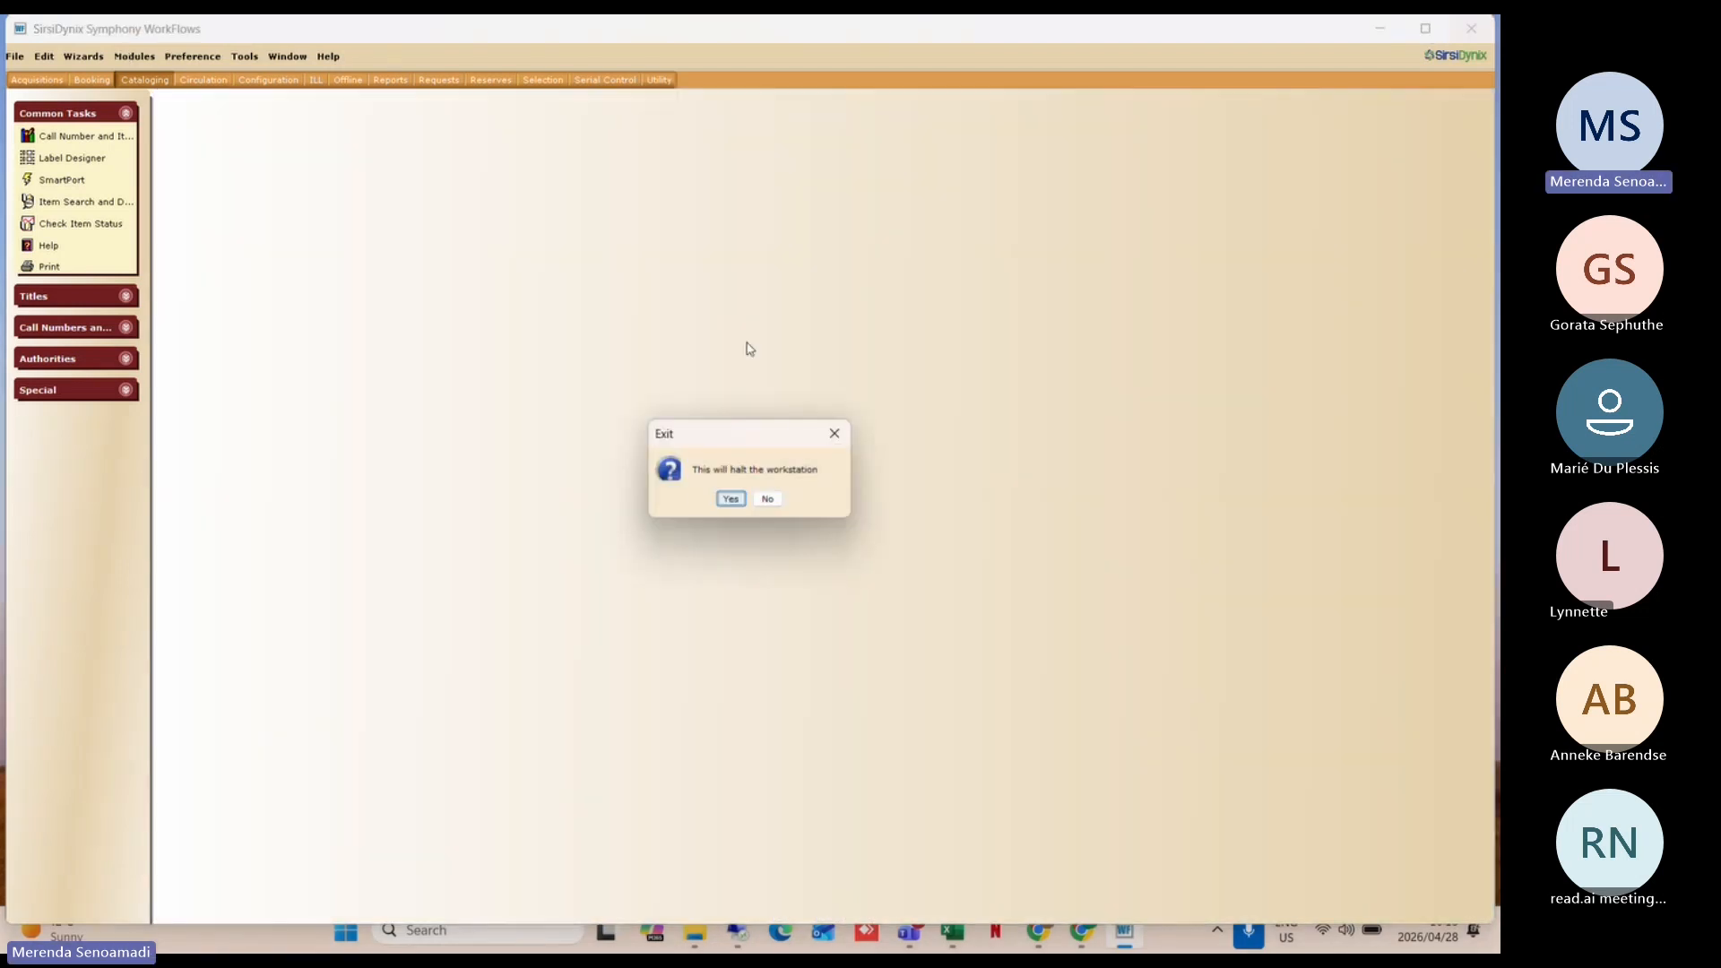
{"action": "left_click", "coordinate": [733, 500]}
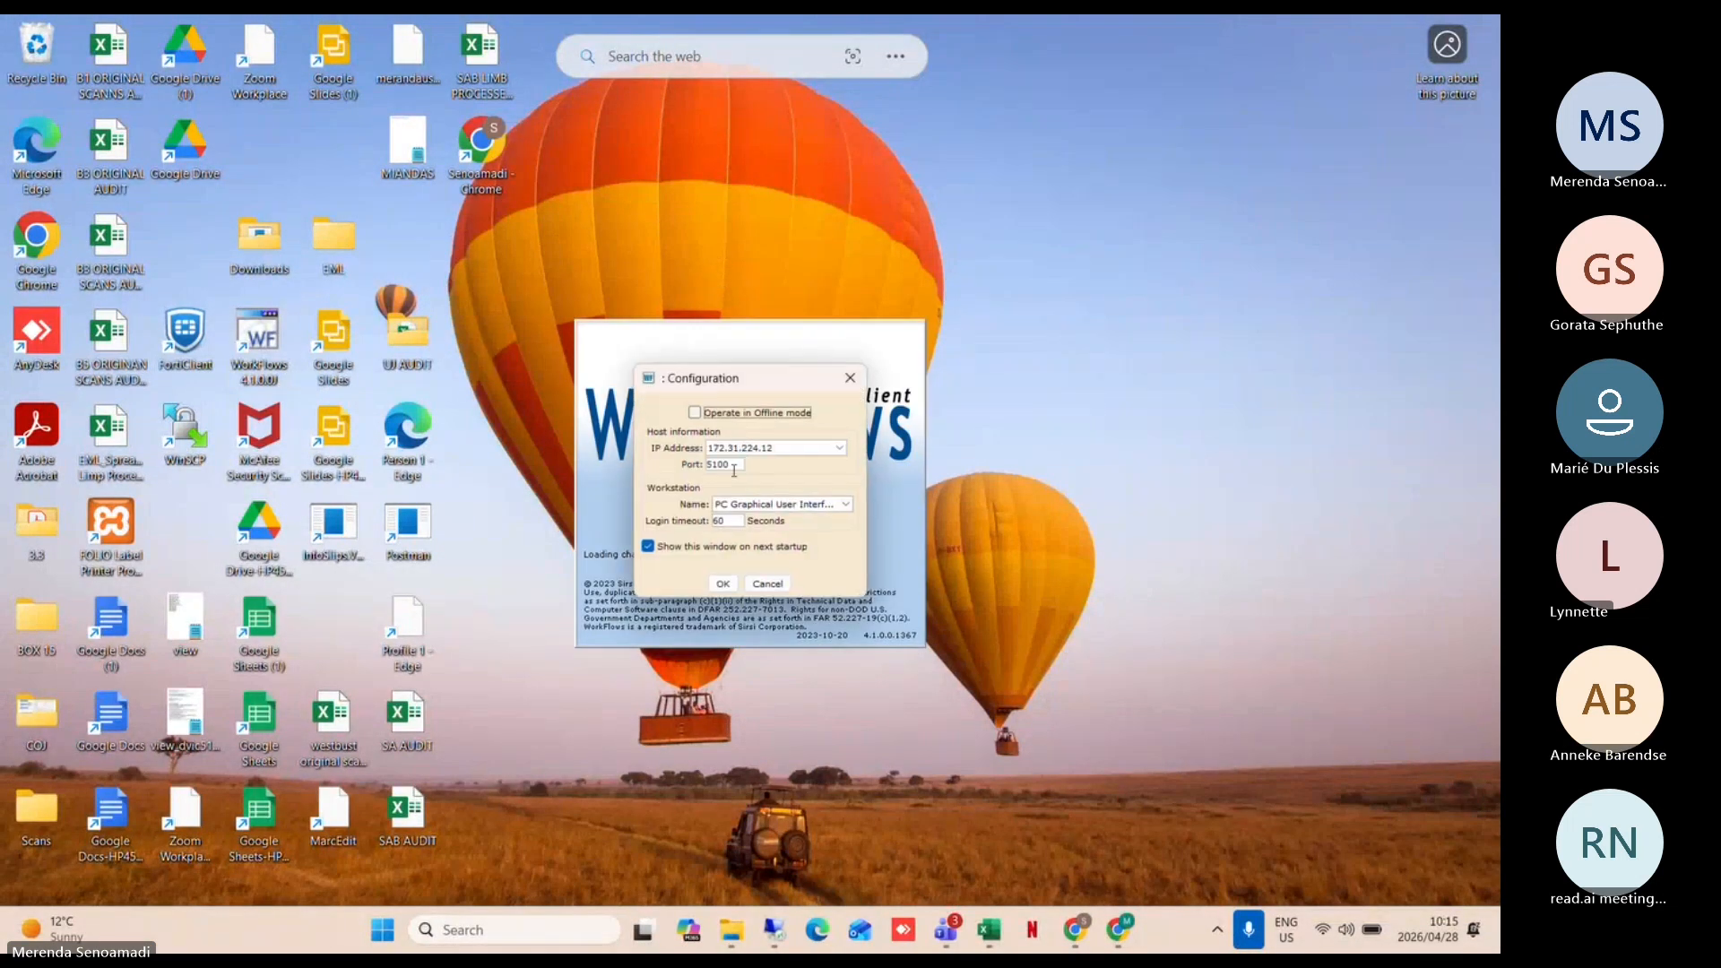
Step: Accept the server connection settings and log back in with user ID and PIN
{"action": "left_click", "coordinate": [722, 583]}
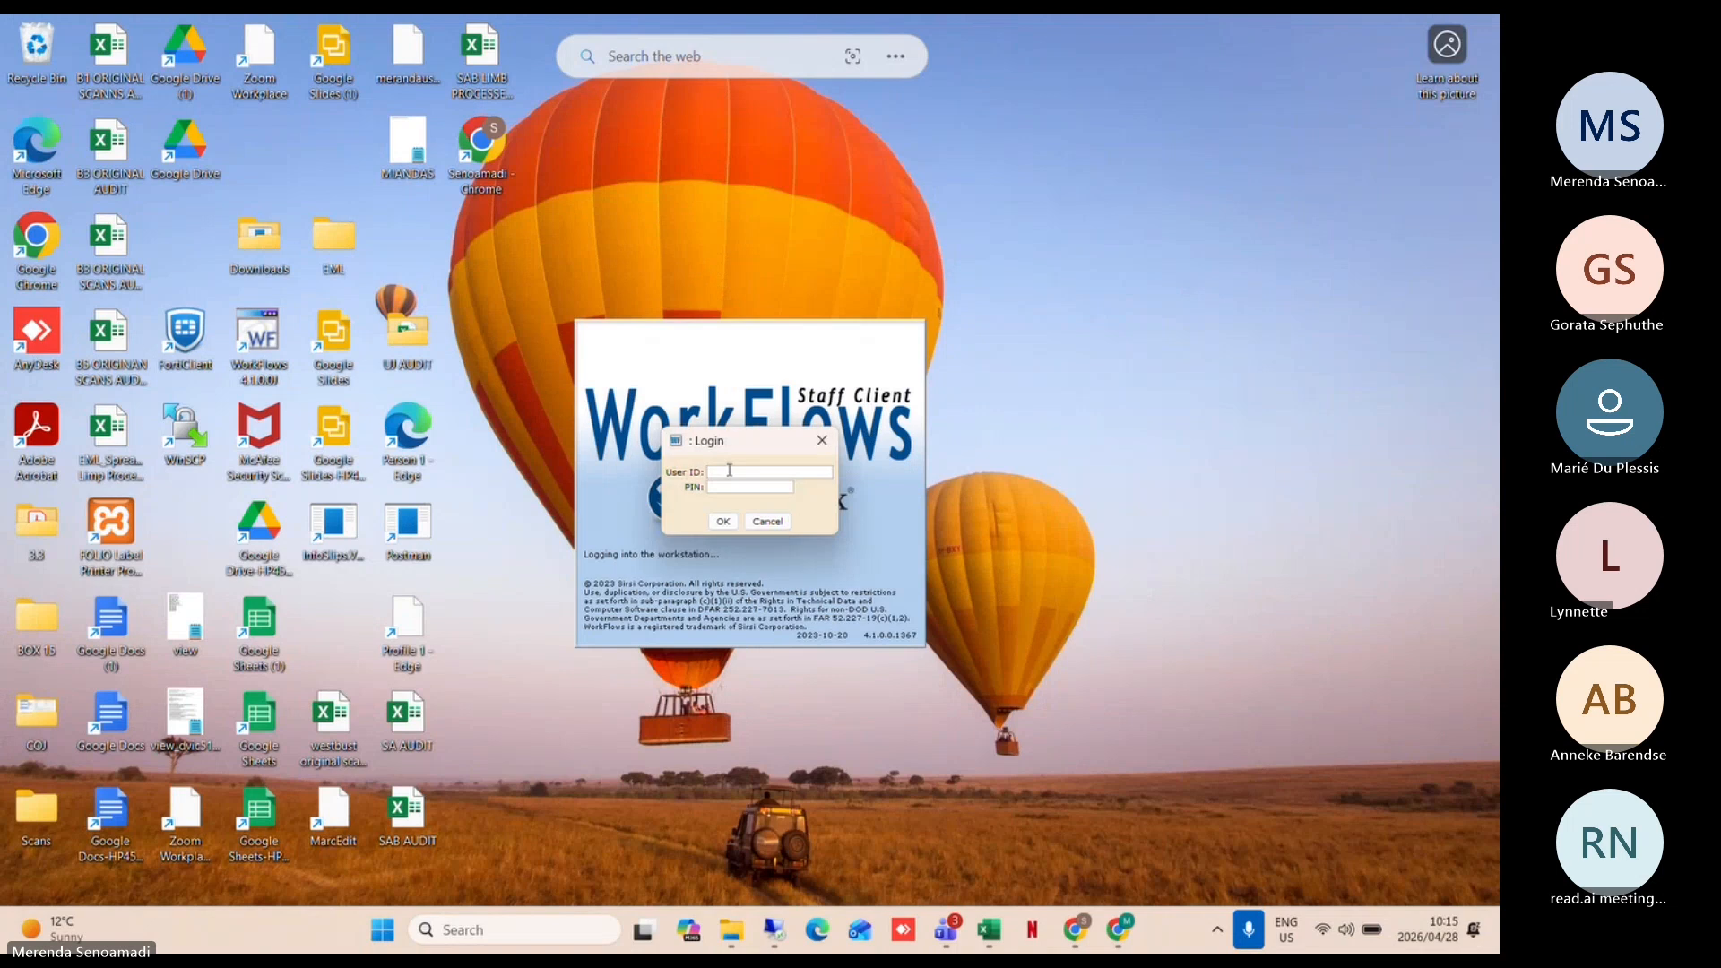
{"action": "type", "text": "SIRSI"}
{"action": "left_click", "coordinate": [720, 489]}
{"action": "type", "text": "****"}
{"action": "left_click", "coordinate": [722, 522]}
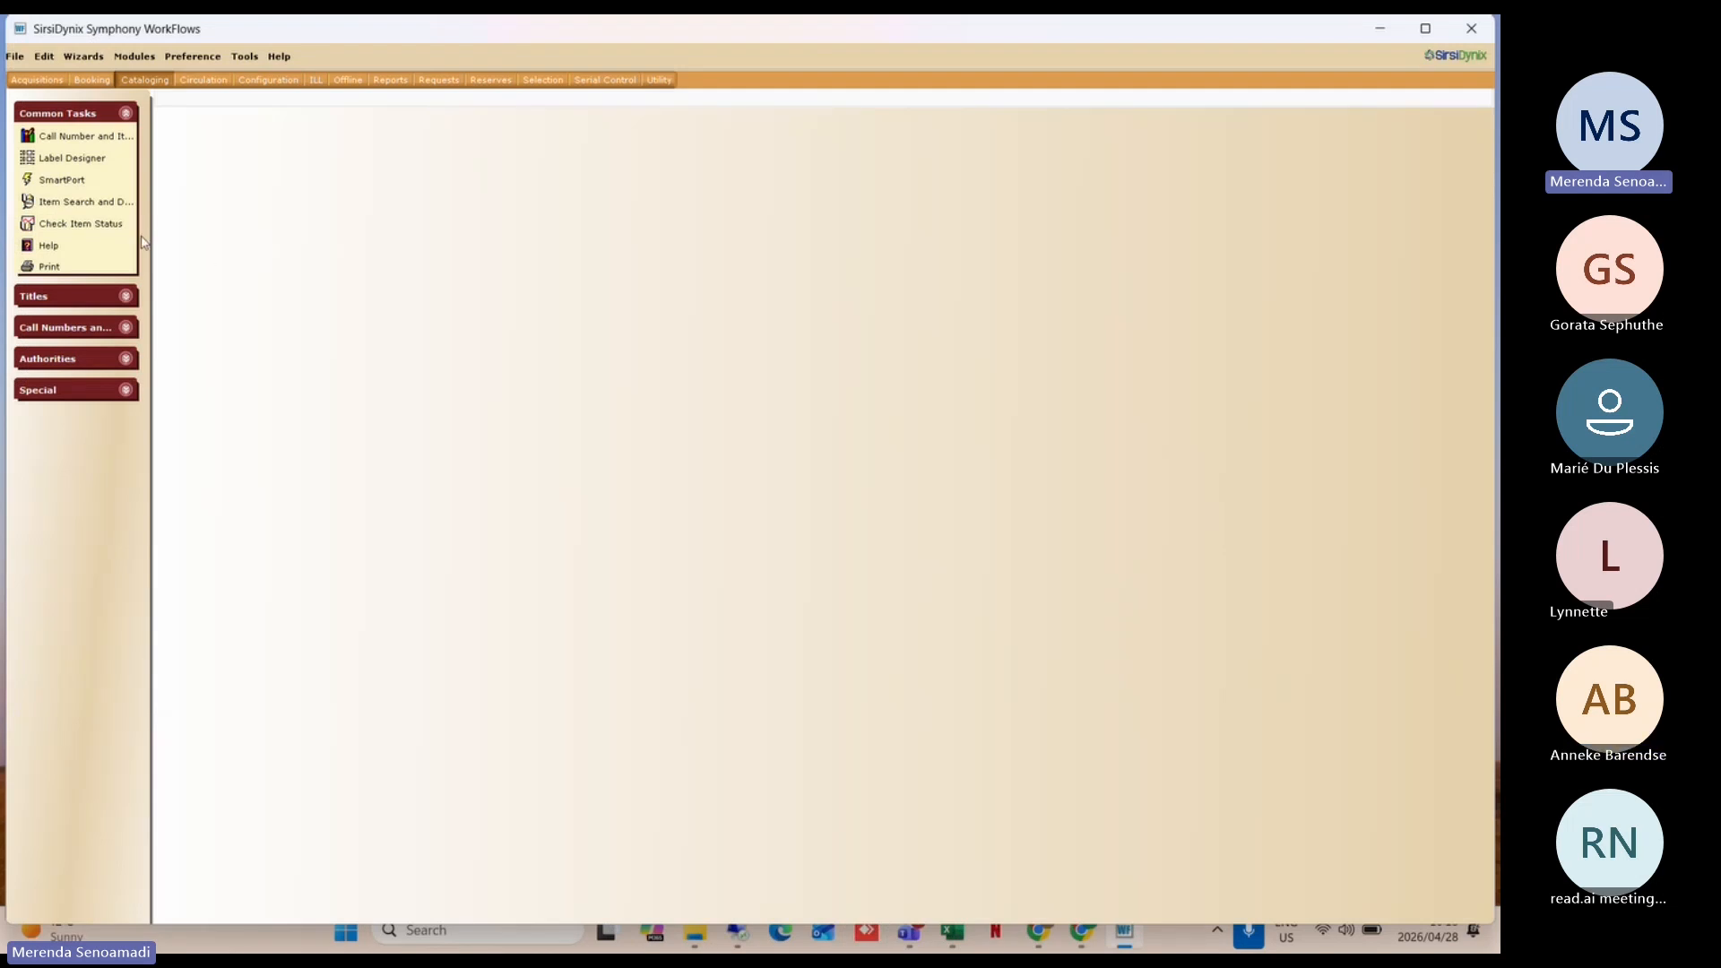
{"action": "left_click", "coordinate": [96, 208]}
{"action": "type", "text": "WATER"}
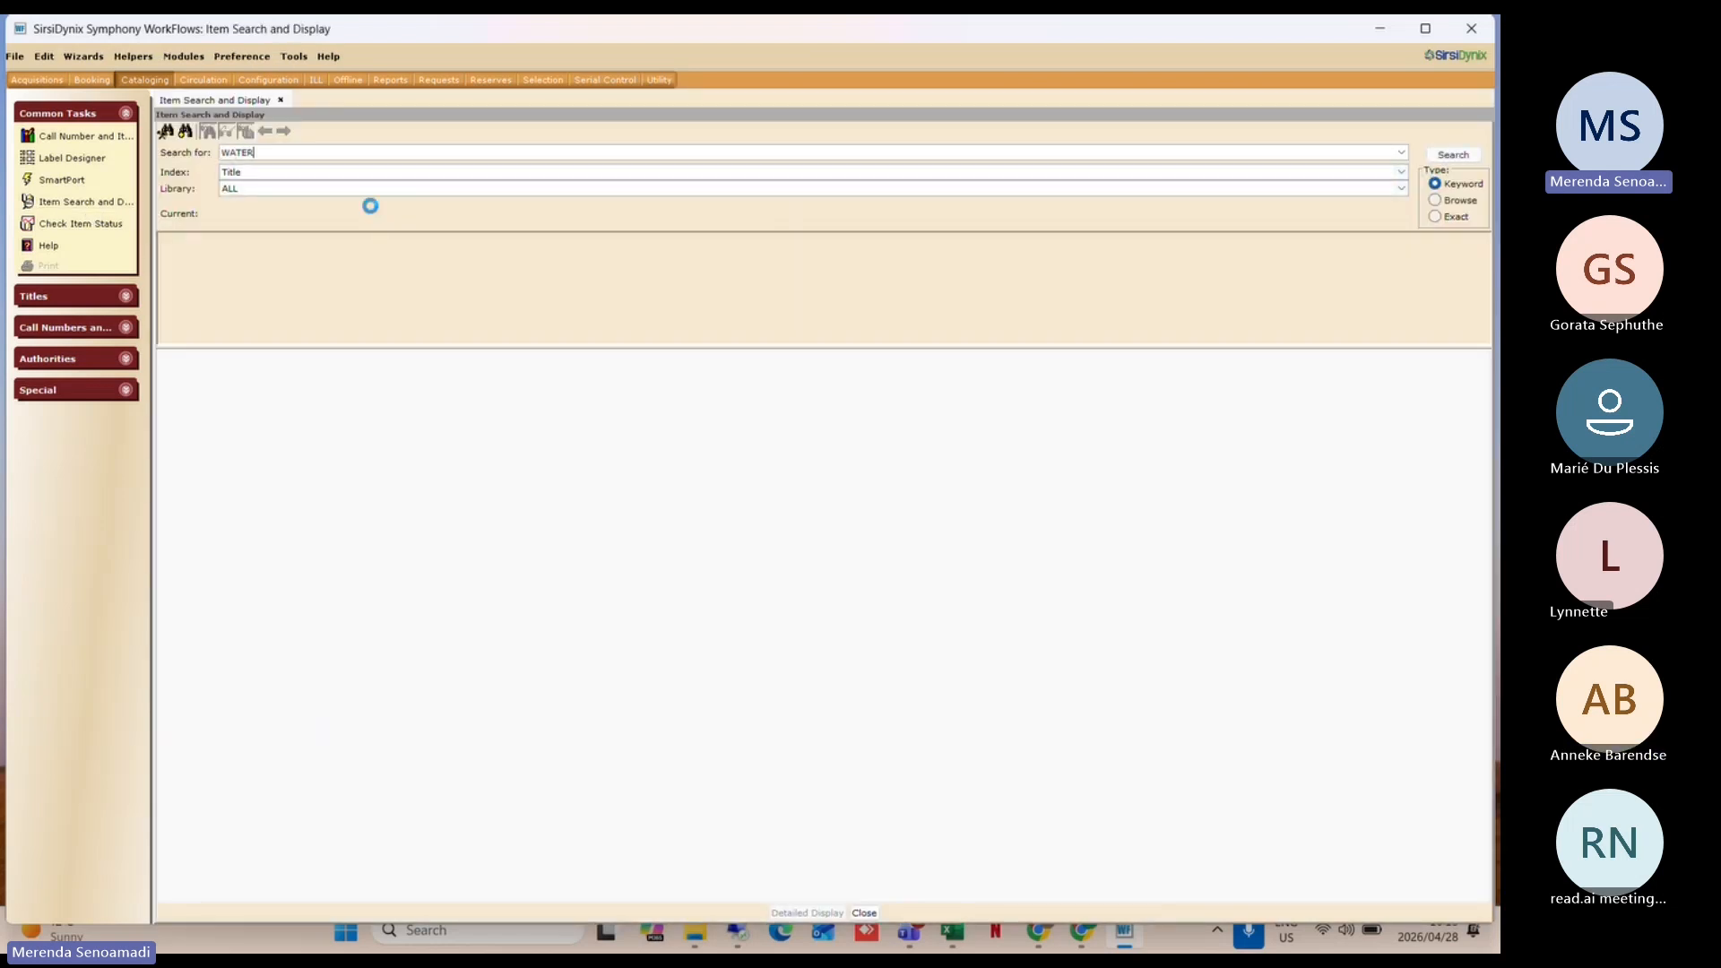
{"action": "key", "text": "Return"}
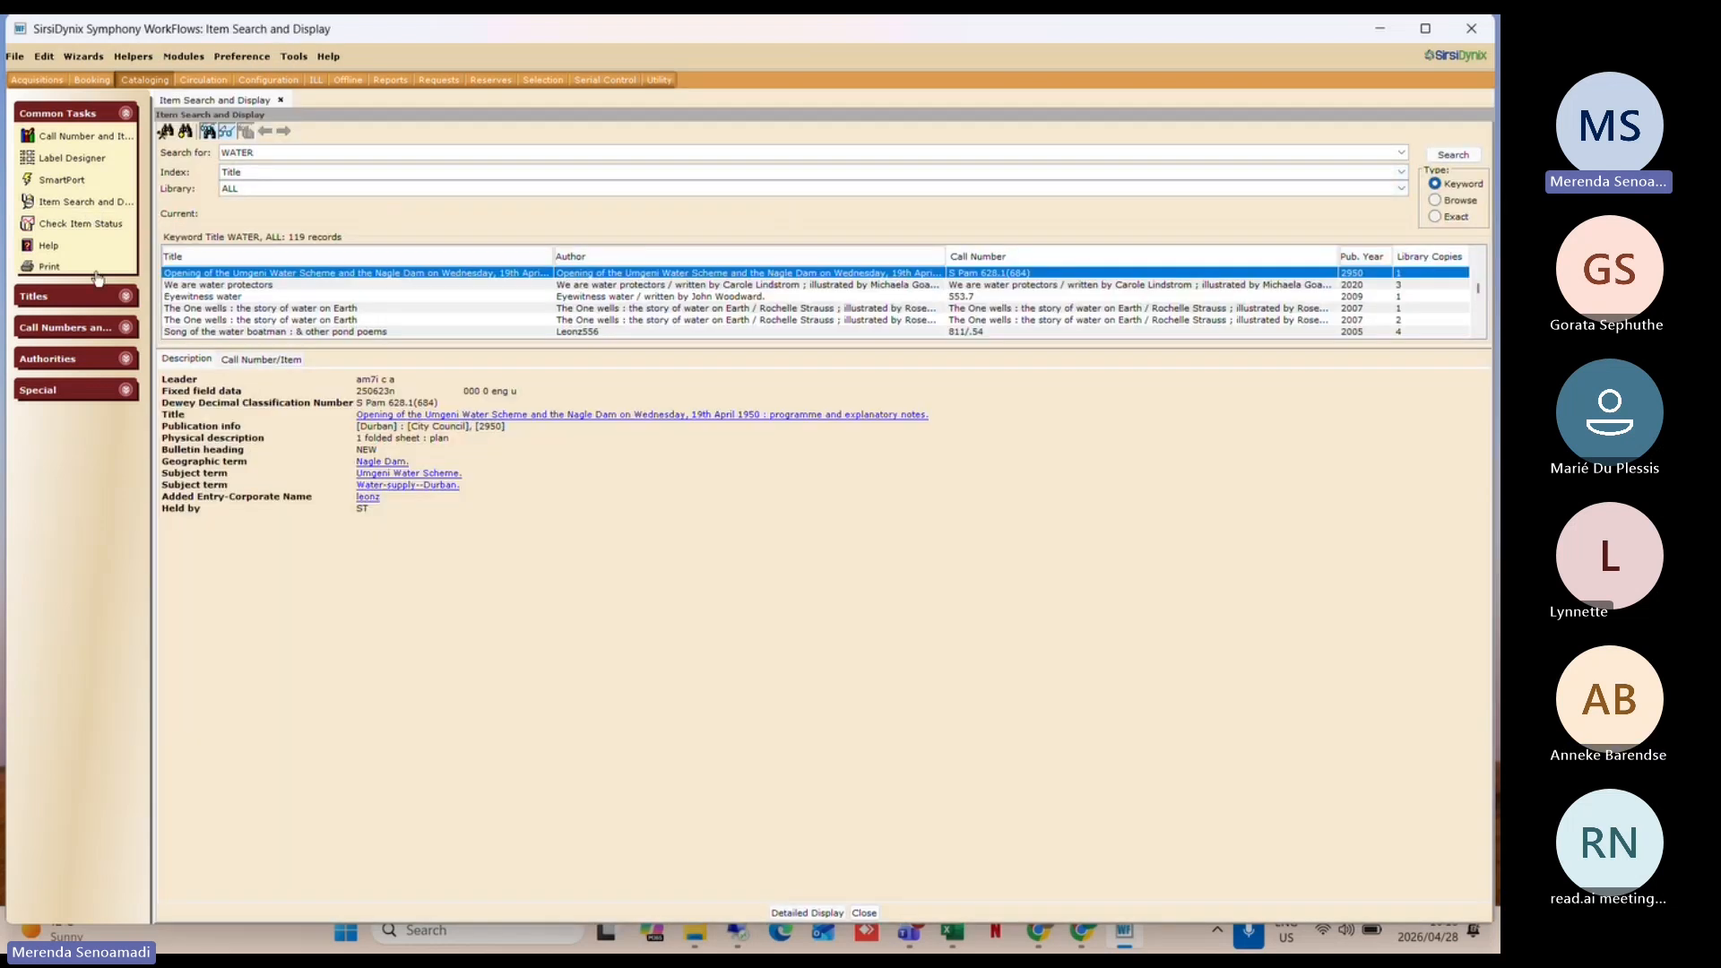
{"action": "left_click", "coordinate": [68, 185]}
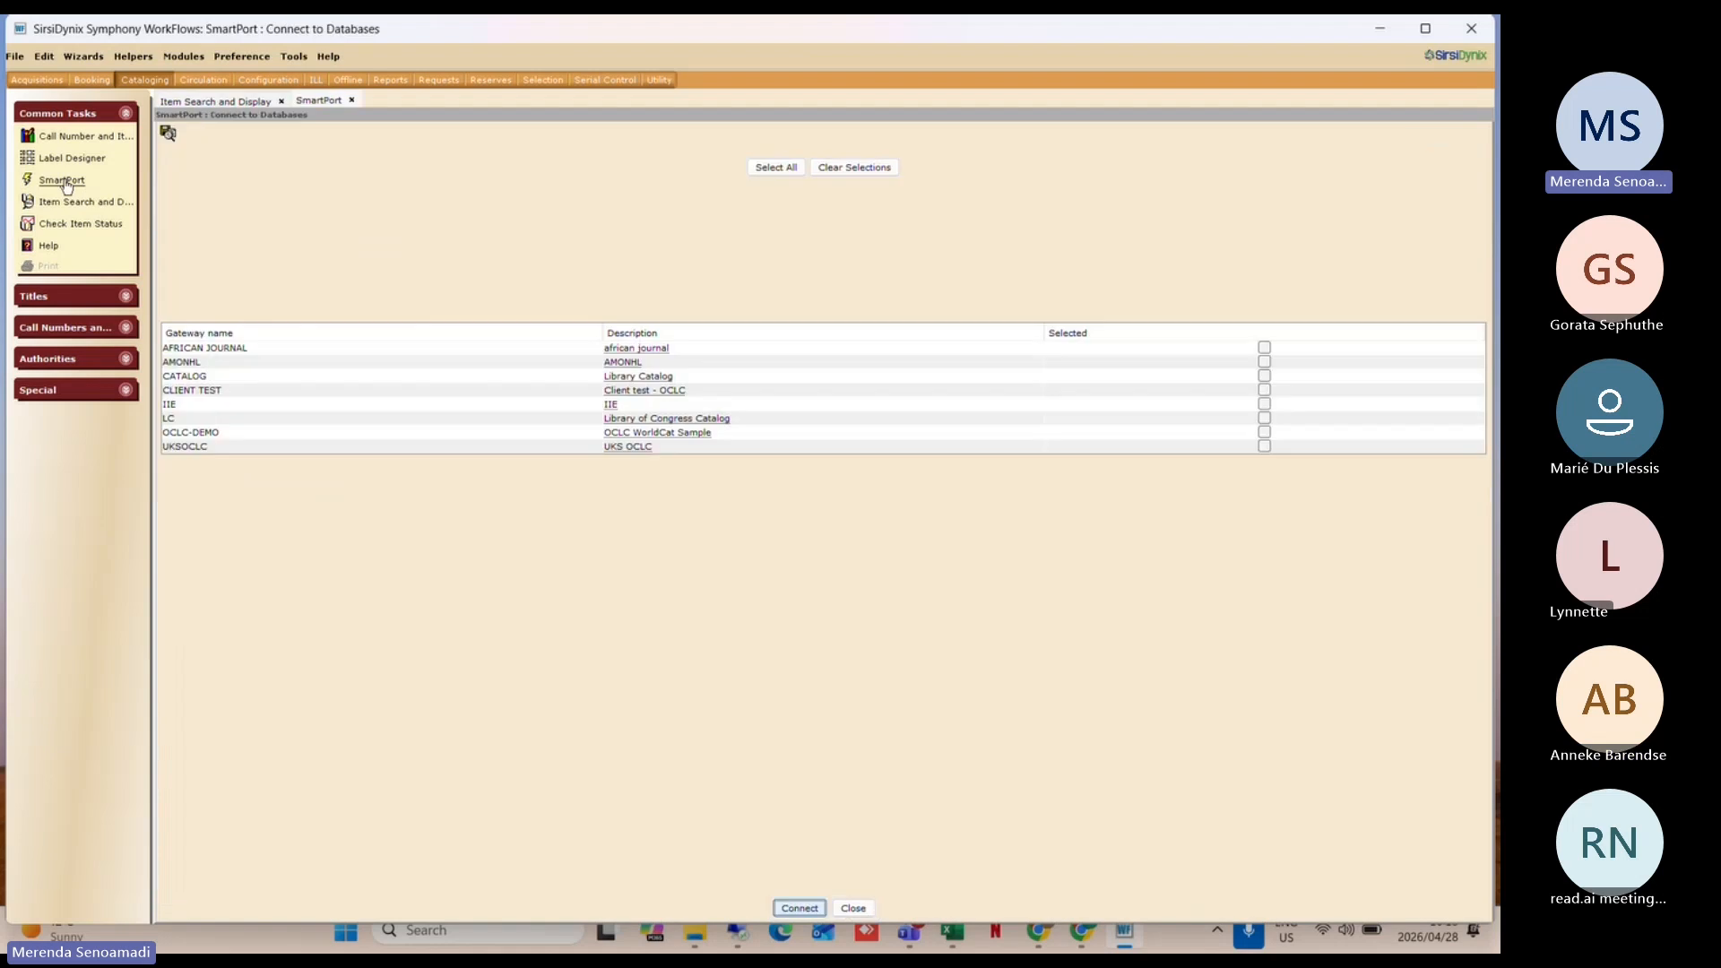
{"action": "left_click", "coordinate": [328, 104]}
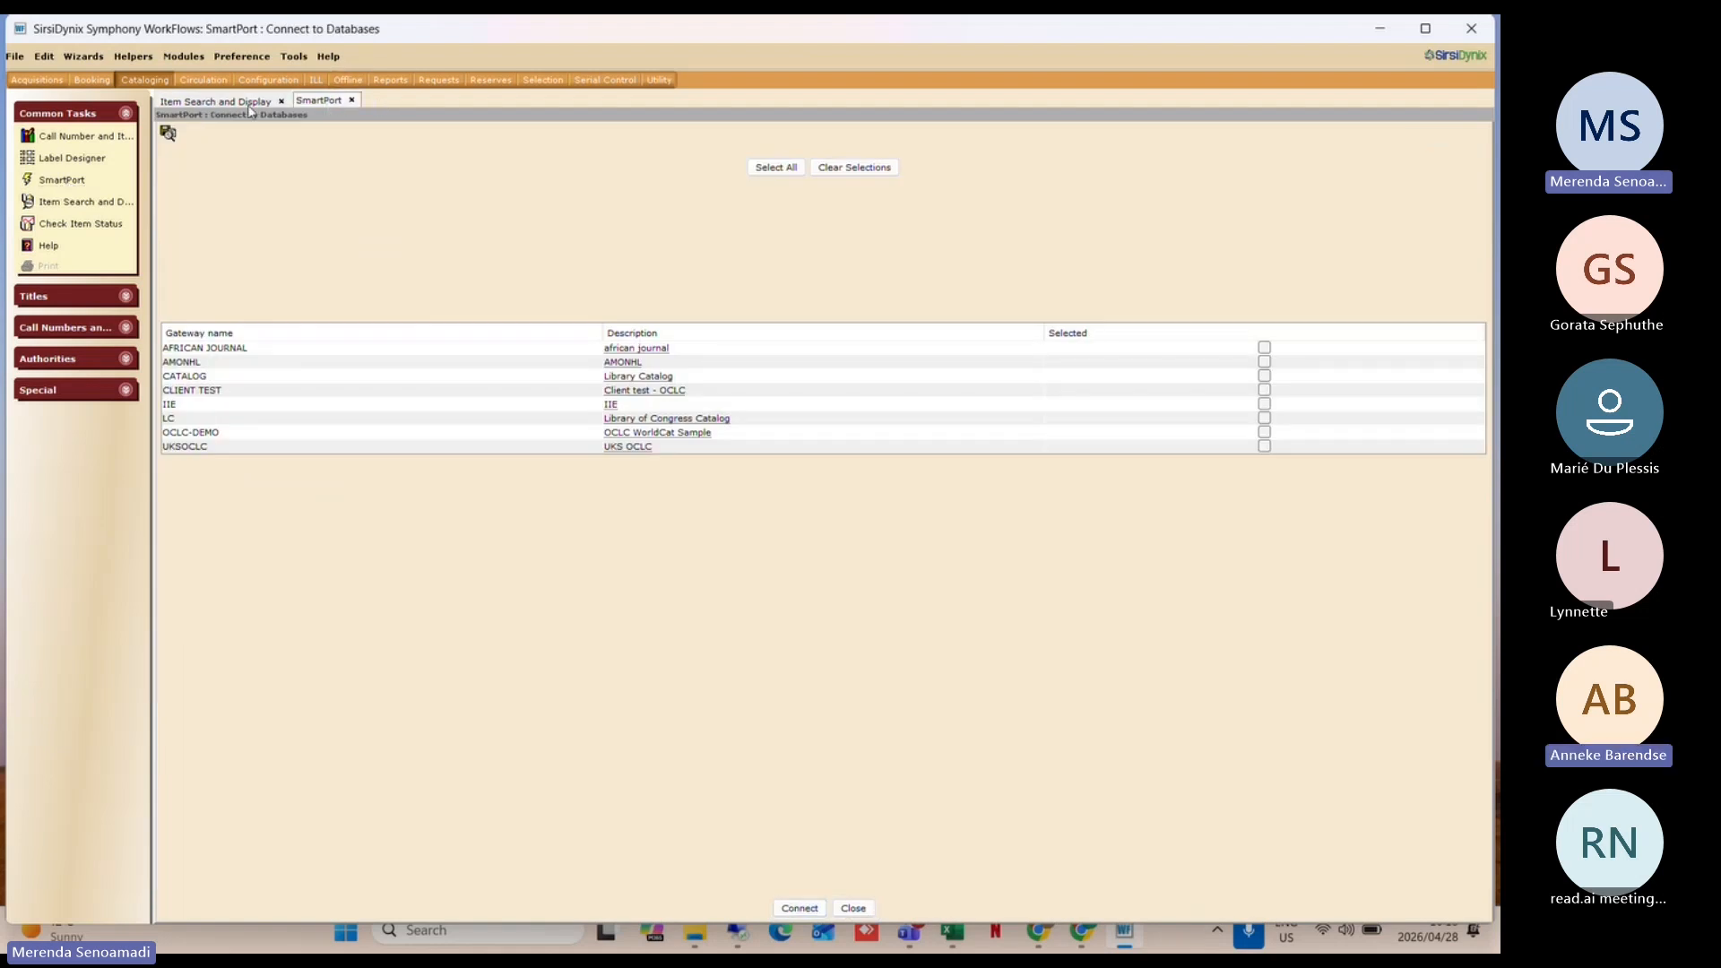
{"action": "left_click", "coordinate": [249, 106]}
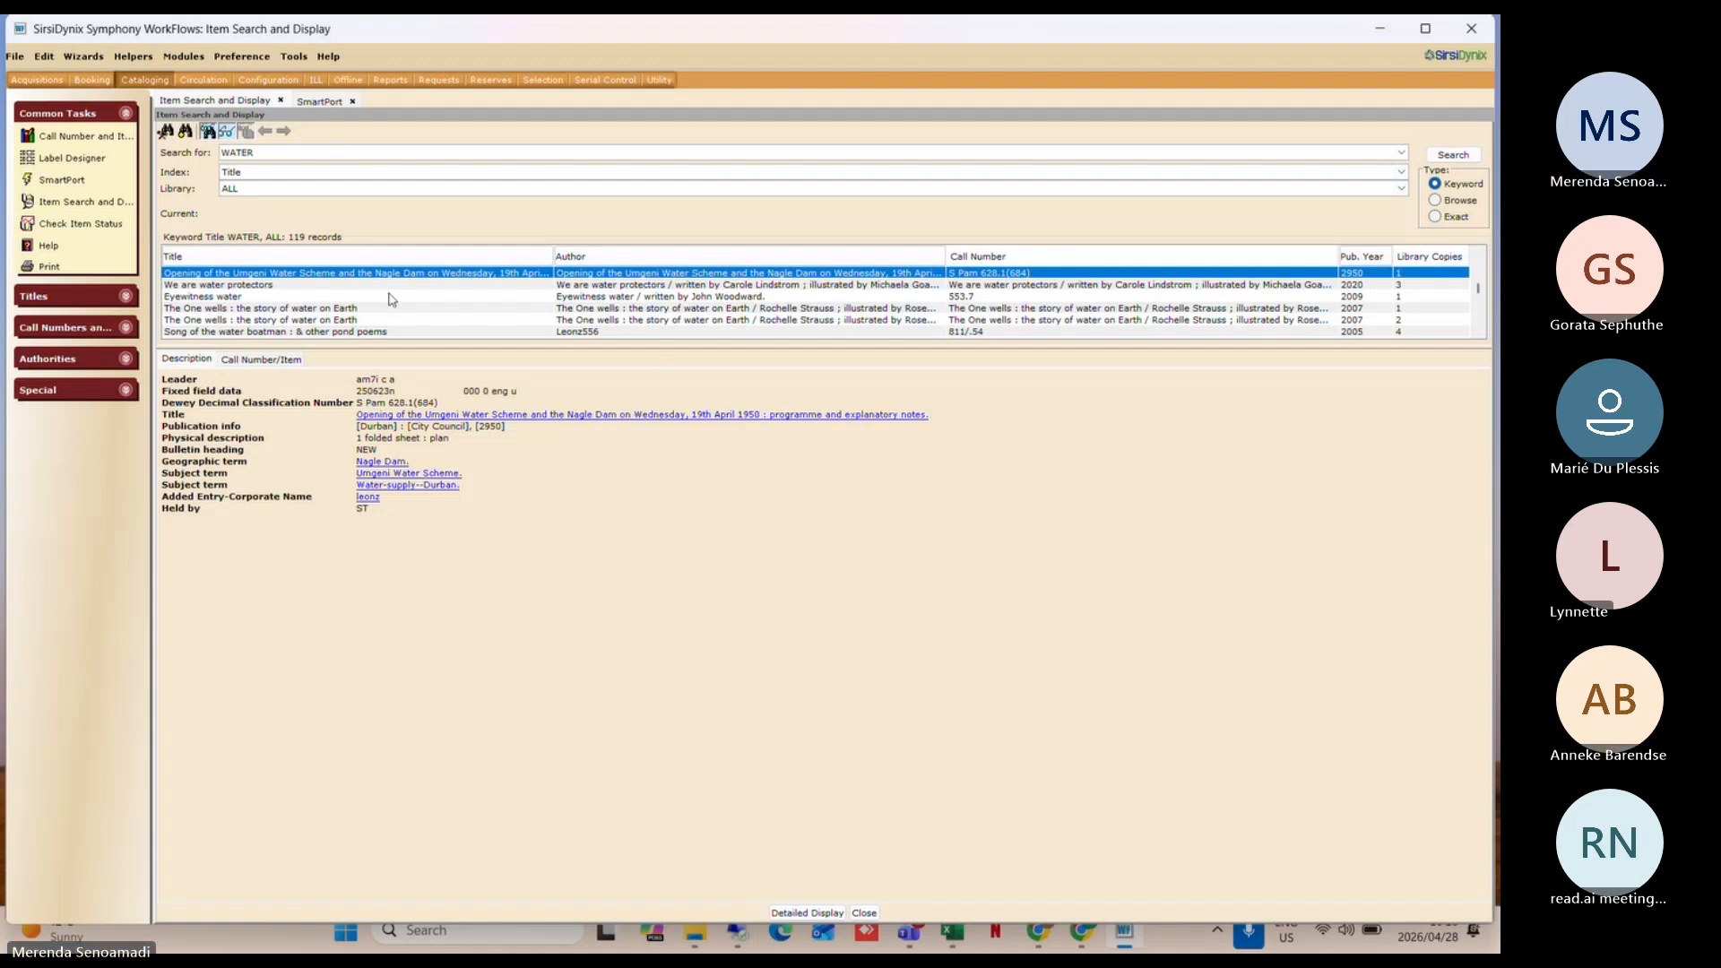
{"action": "left_click", "coordinate": [322, 104]}
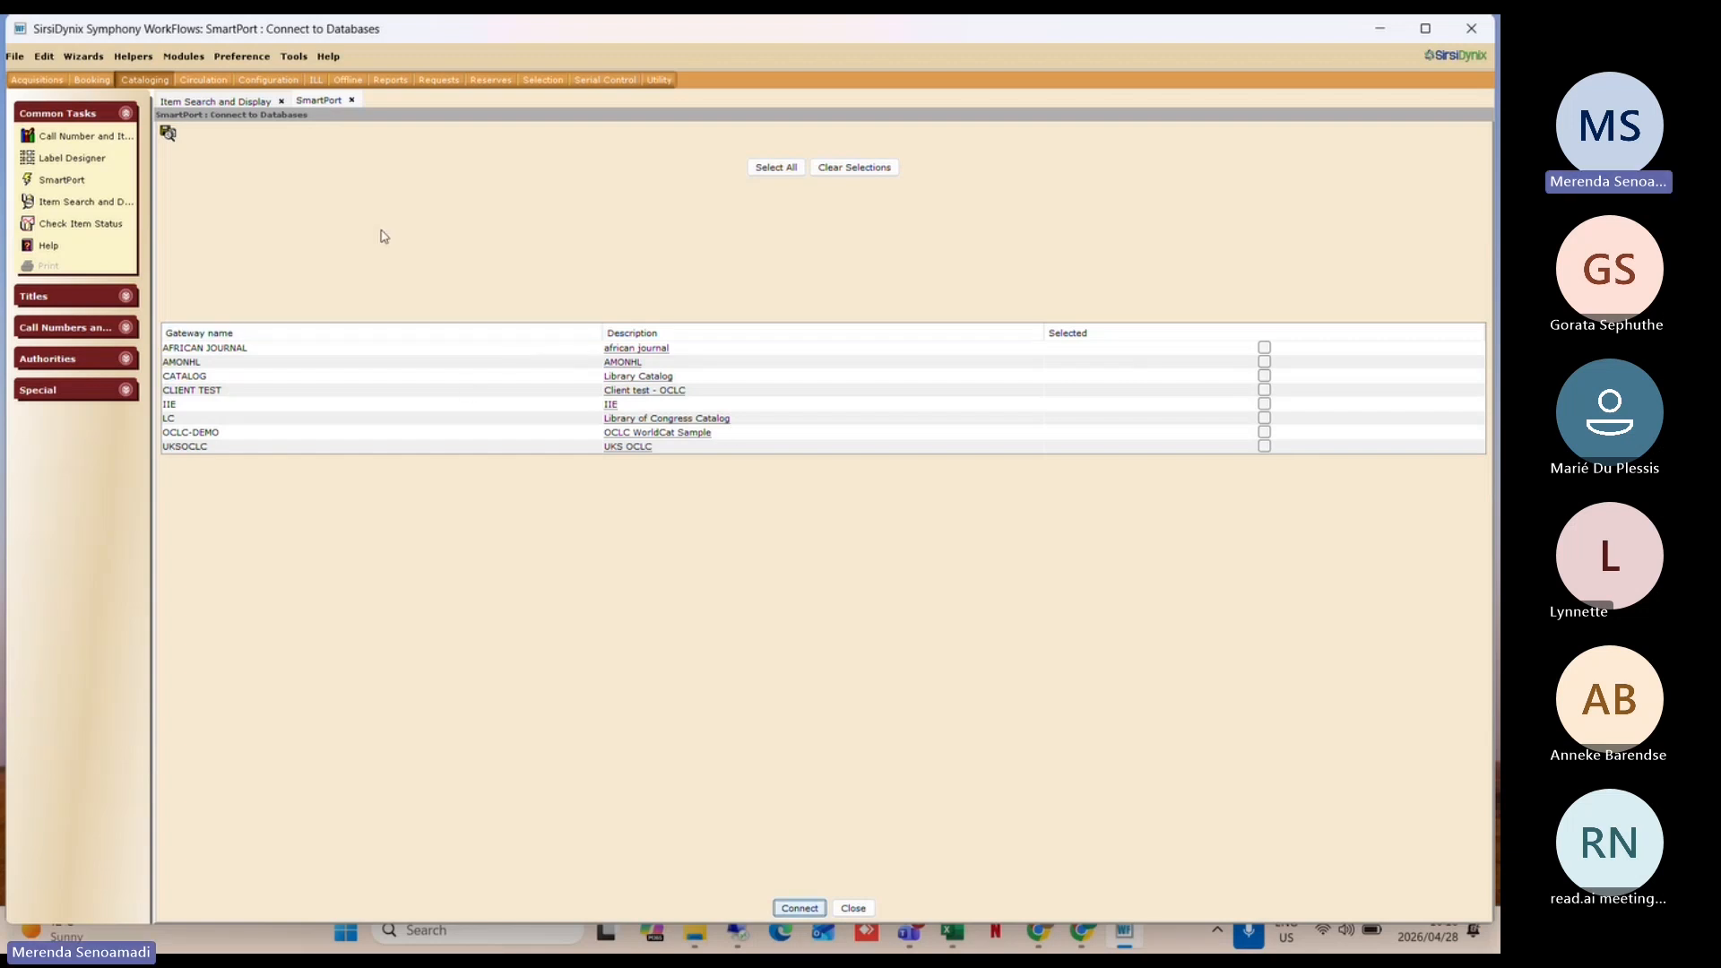
{"action": "left_click", "coordinate": [854, 908]}
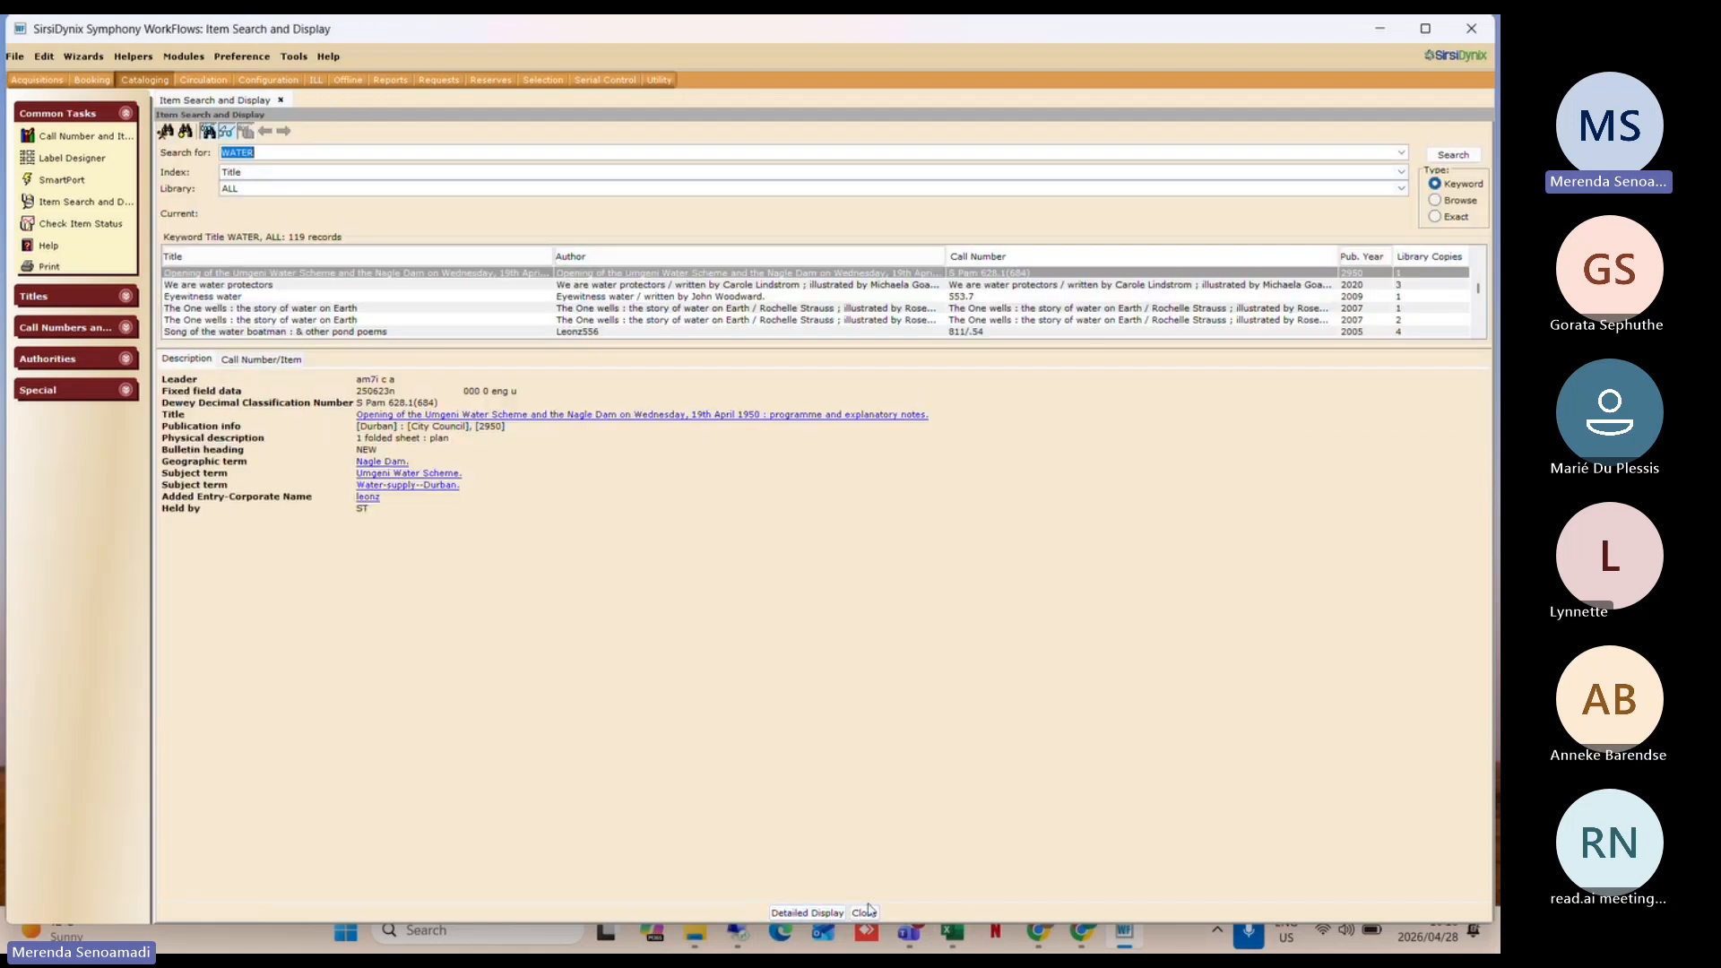
{"action": "left_click", "coordinate": [868, 912]}
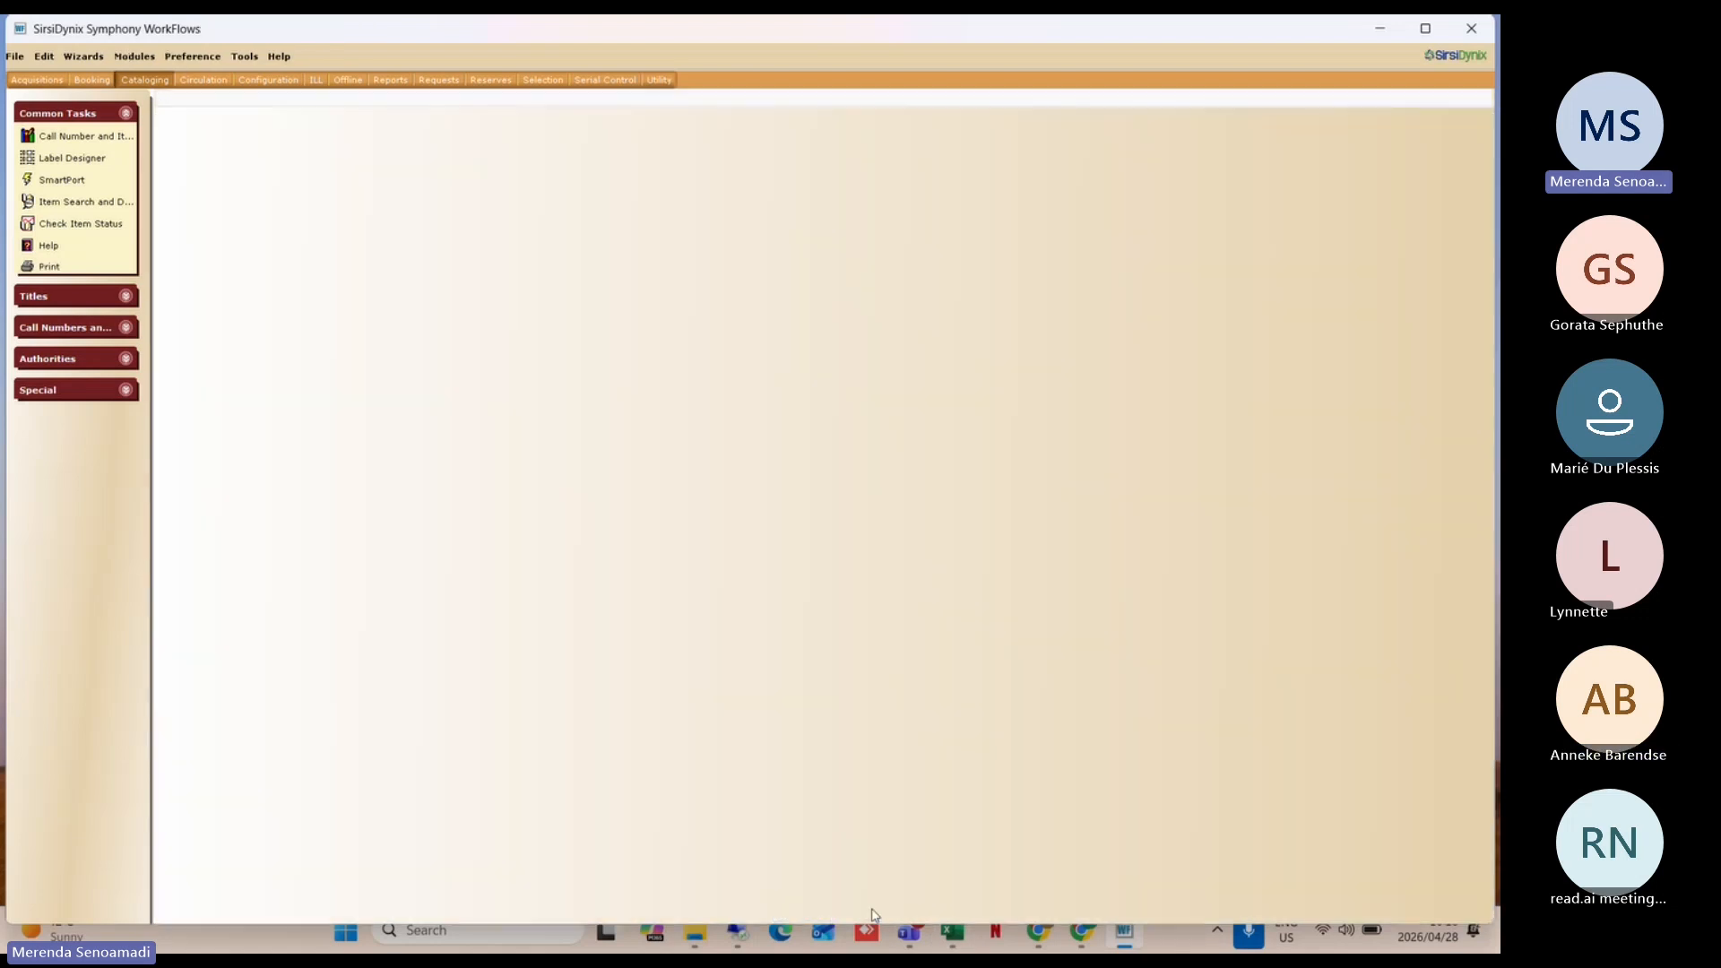
{"action": "left_click", "coordinate": [209, 56]}
{"action": "mouse_move", "coordinate": [273, 102]}
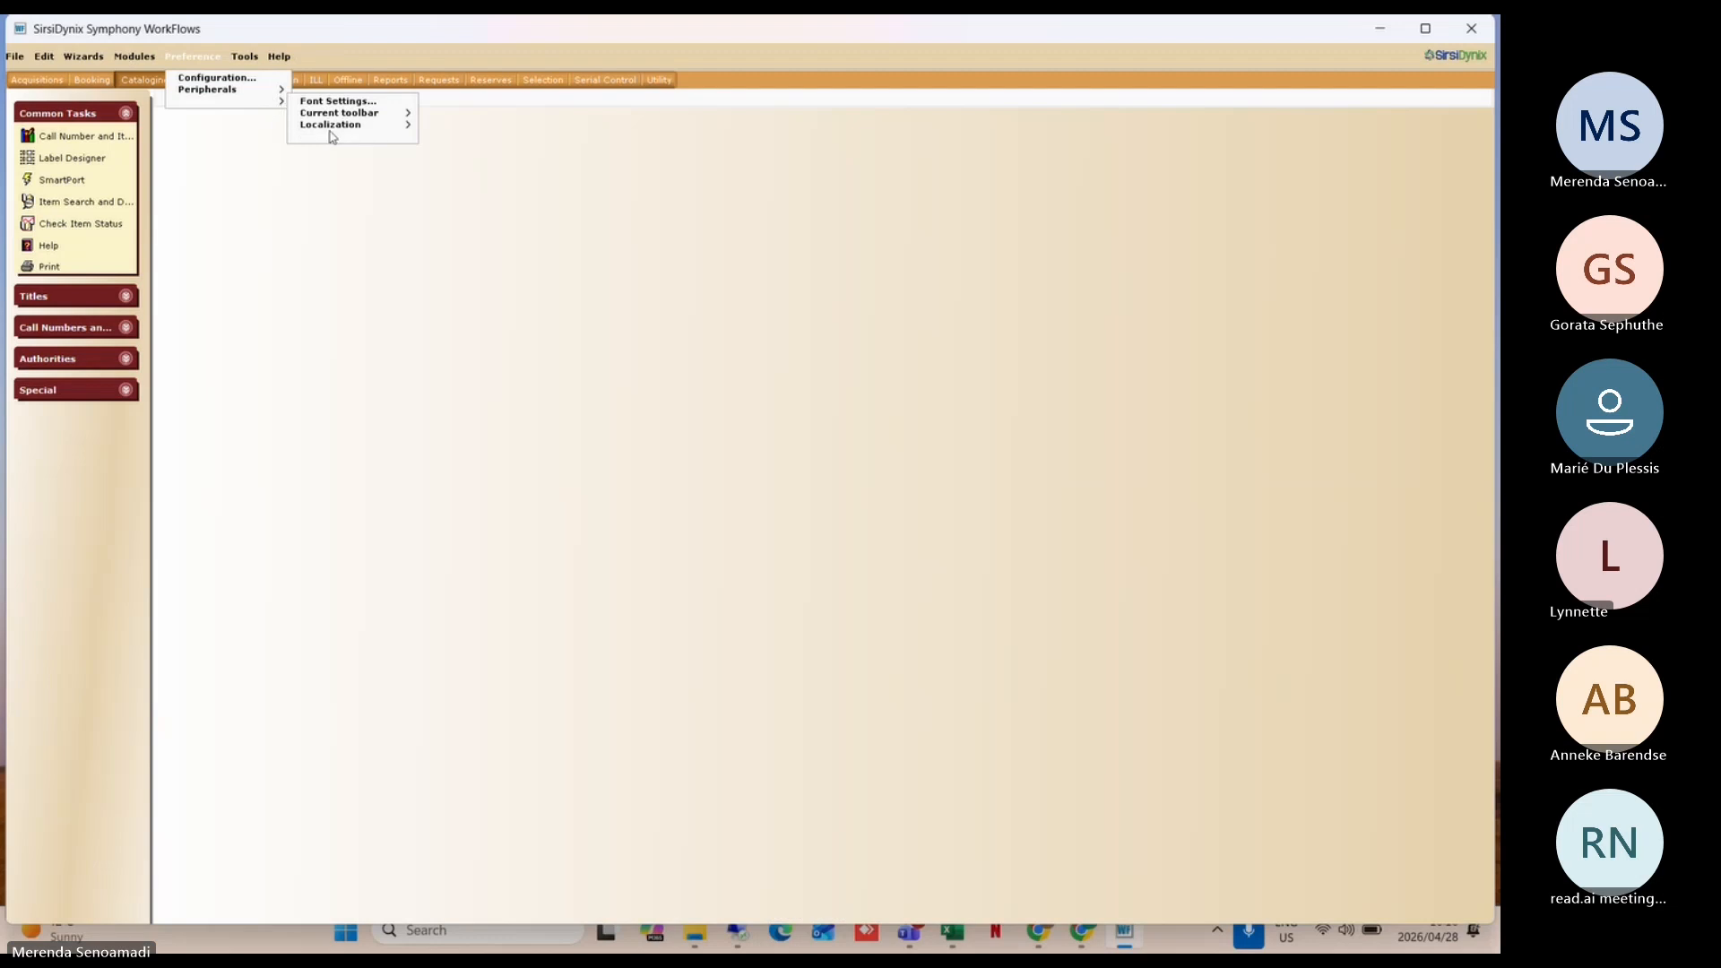
{"action": "left_click", "coordinate": [338, 136]}
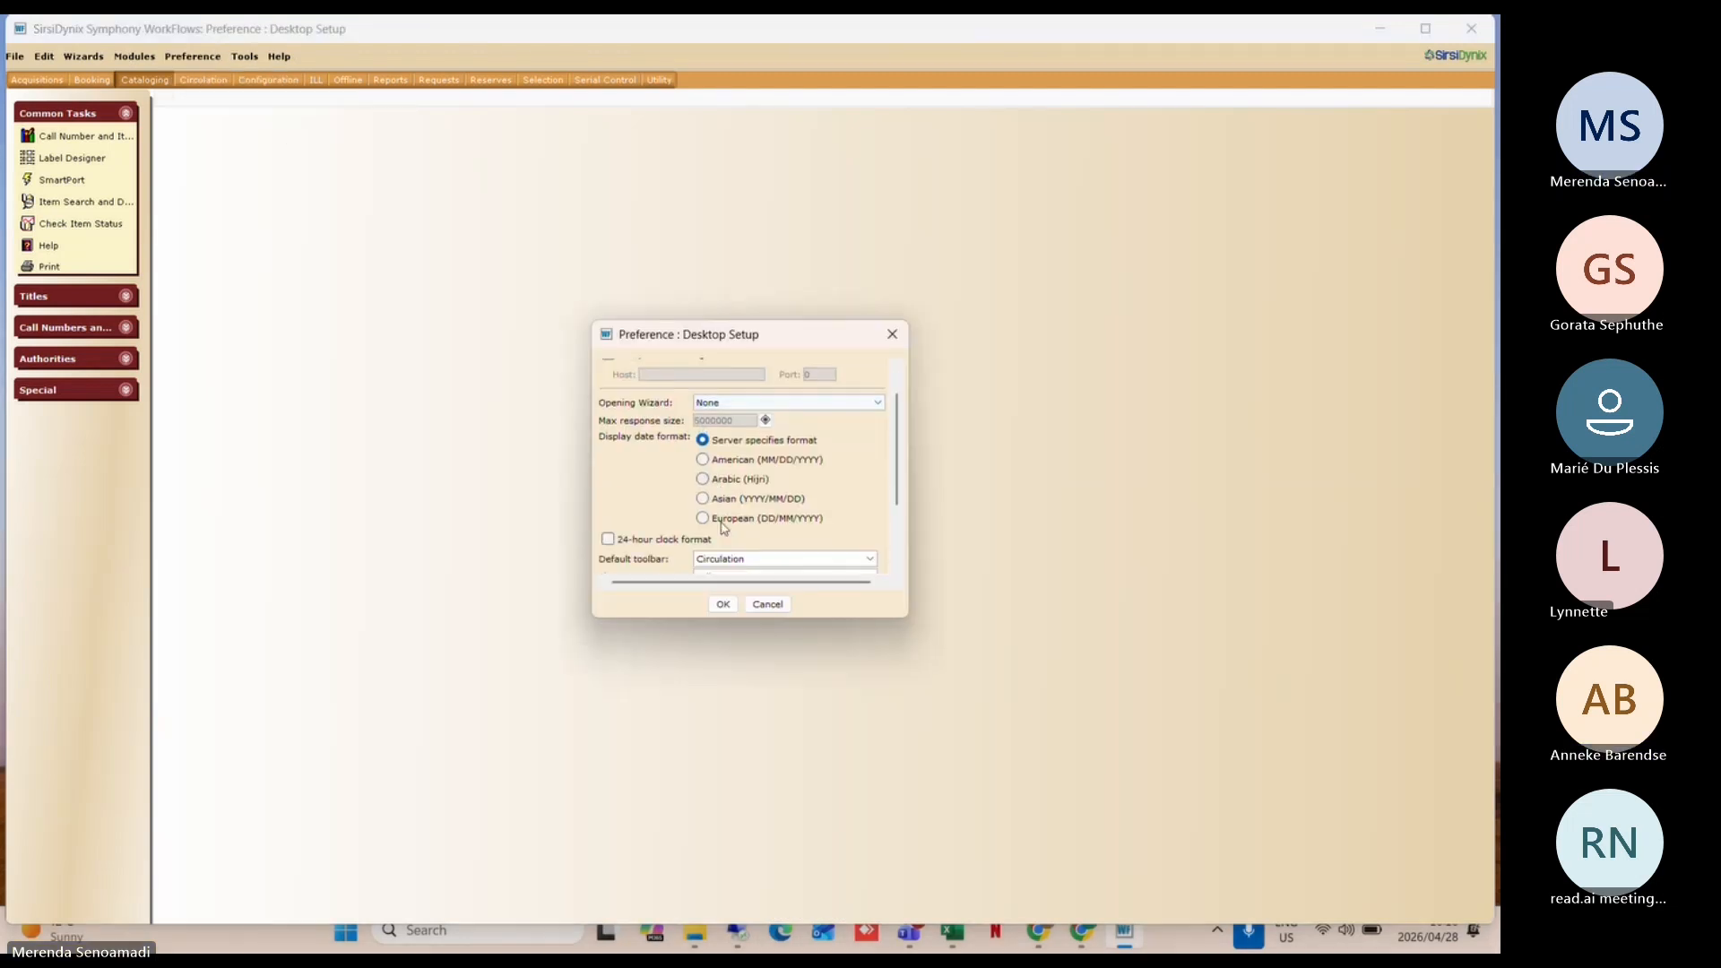
{"action": "scroll", "coordinate": [724, 528], "scroll_direction": "down", "scroll_amount": 3}
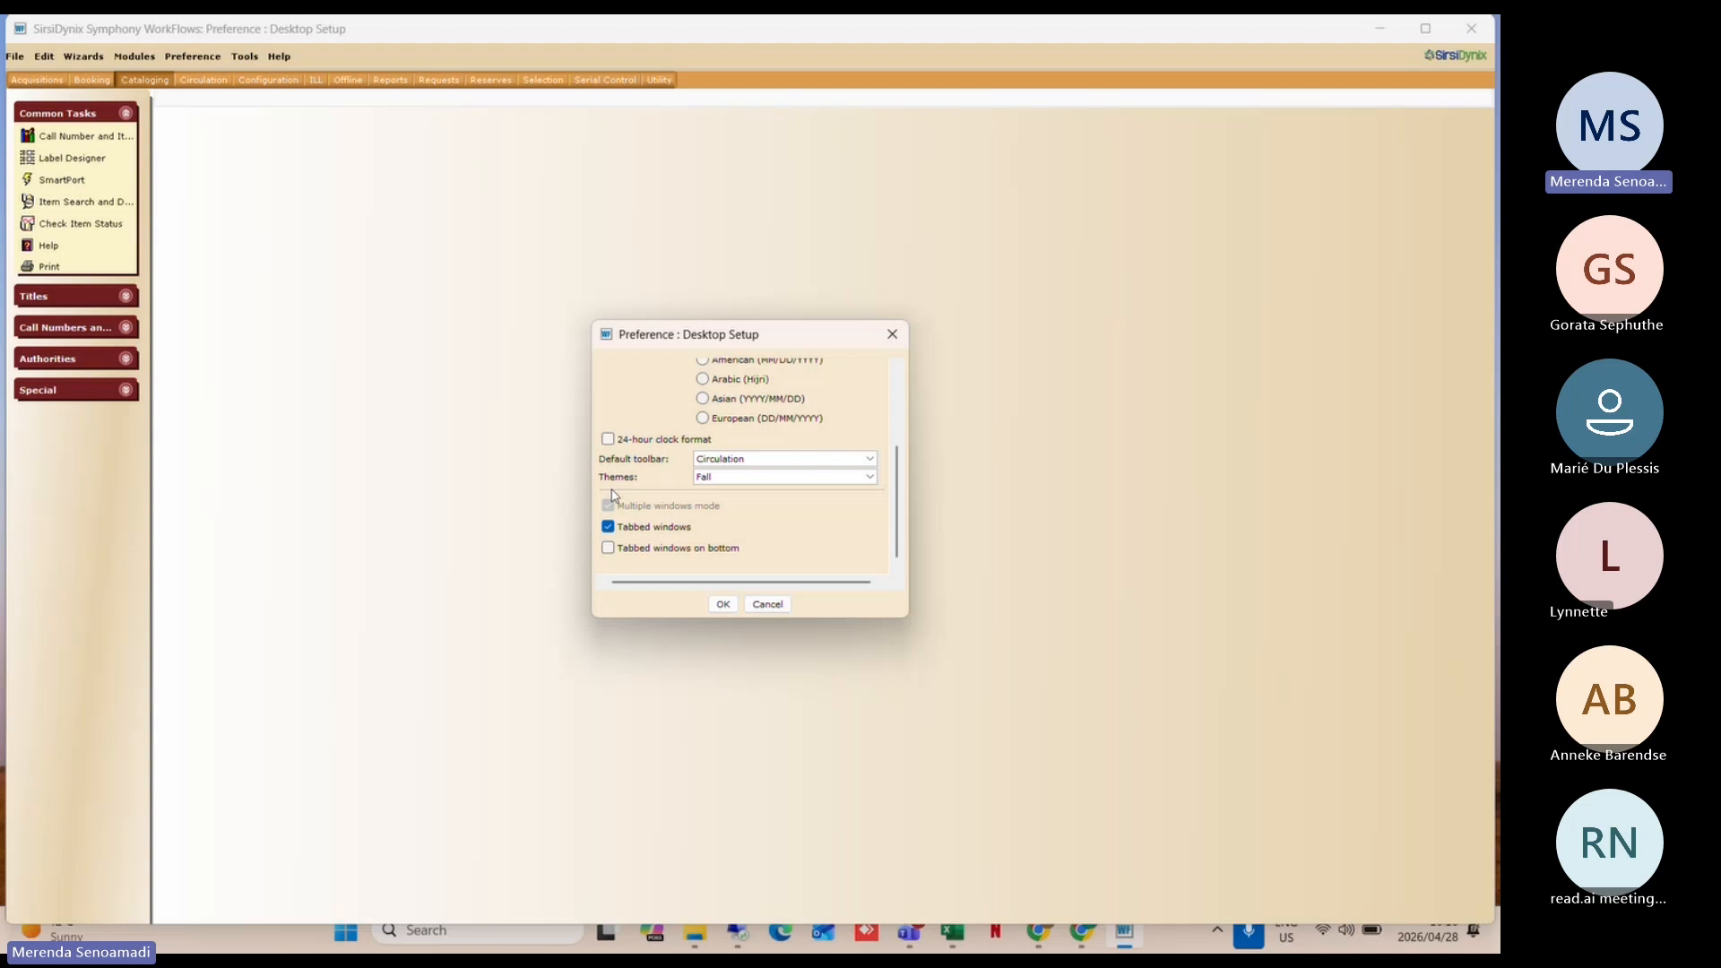
{"action": "left_click", "coordinate": [767, 605]}
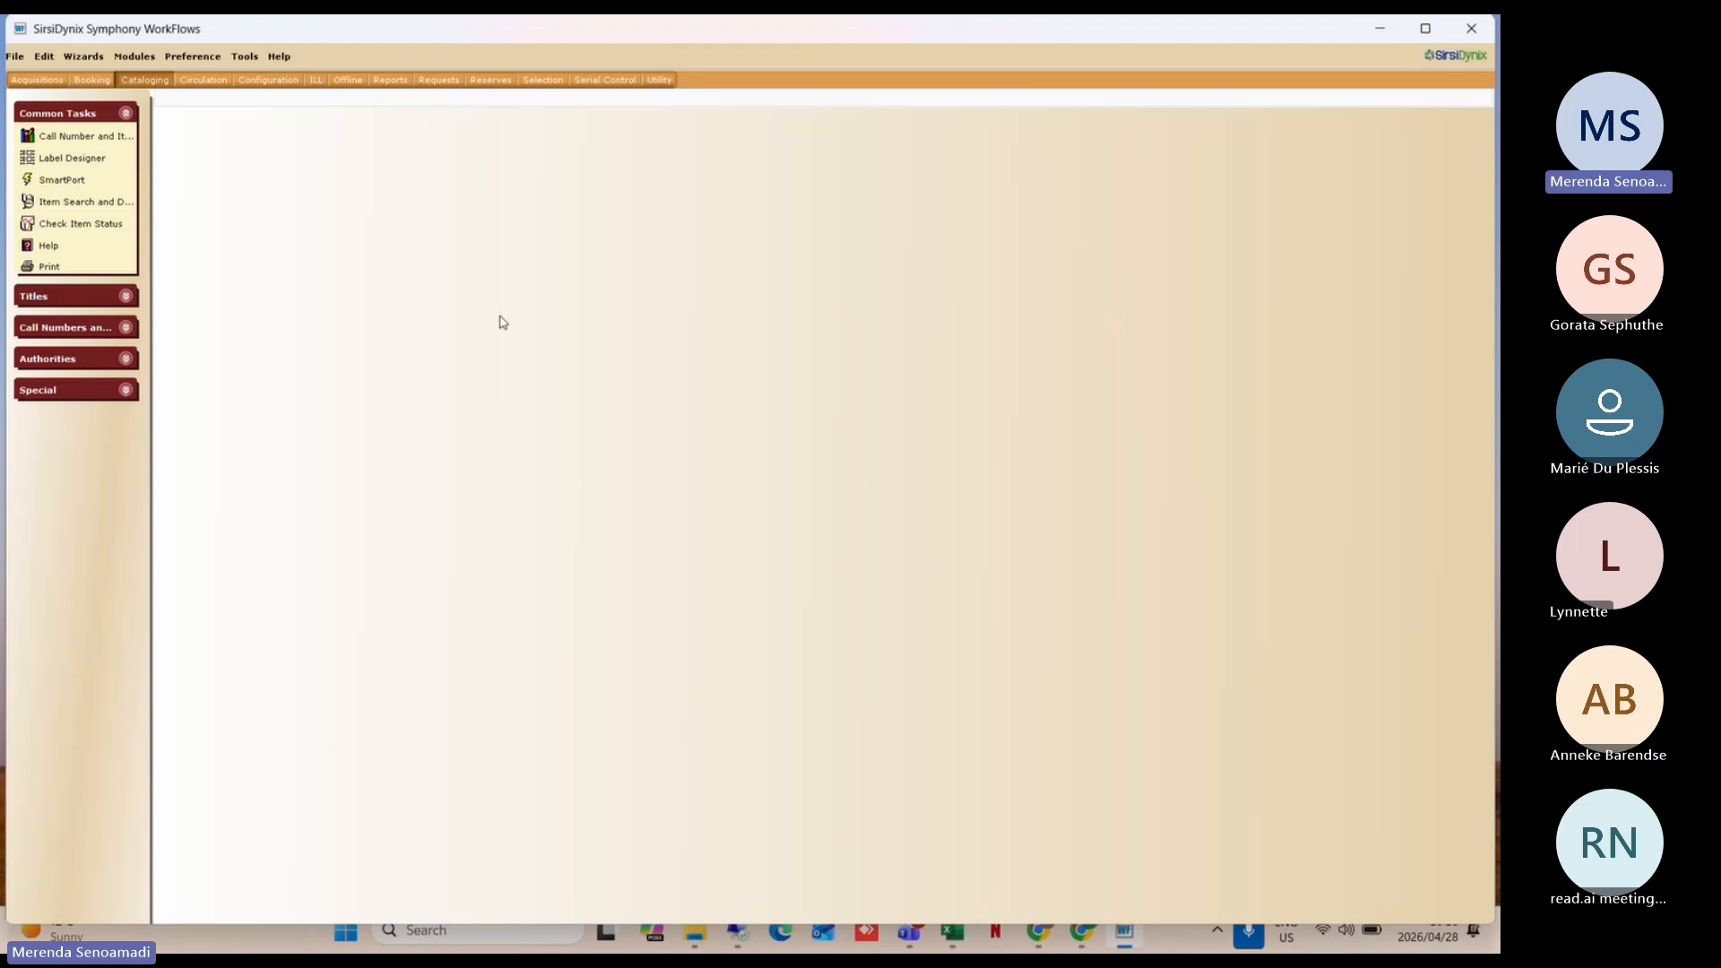
Step: Change the Desktop Setup theme from Fall to Purple and apply it
{"action": "left_click", "coordinate": [200, 61]}
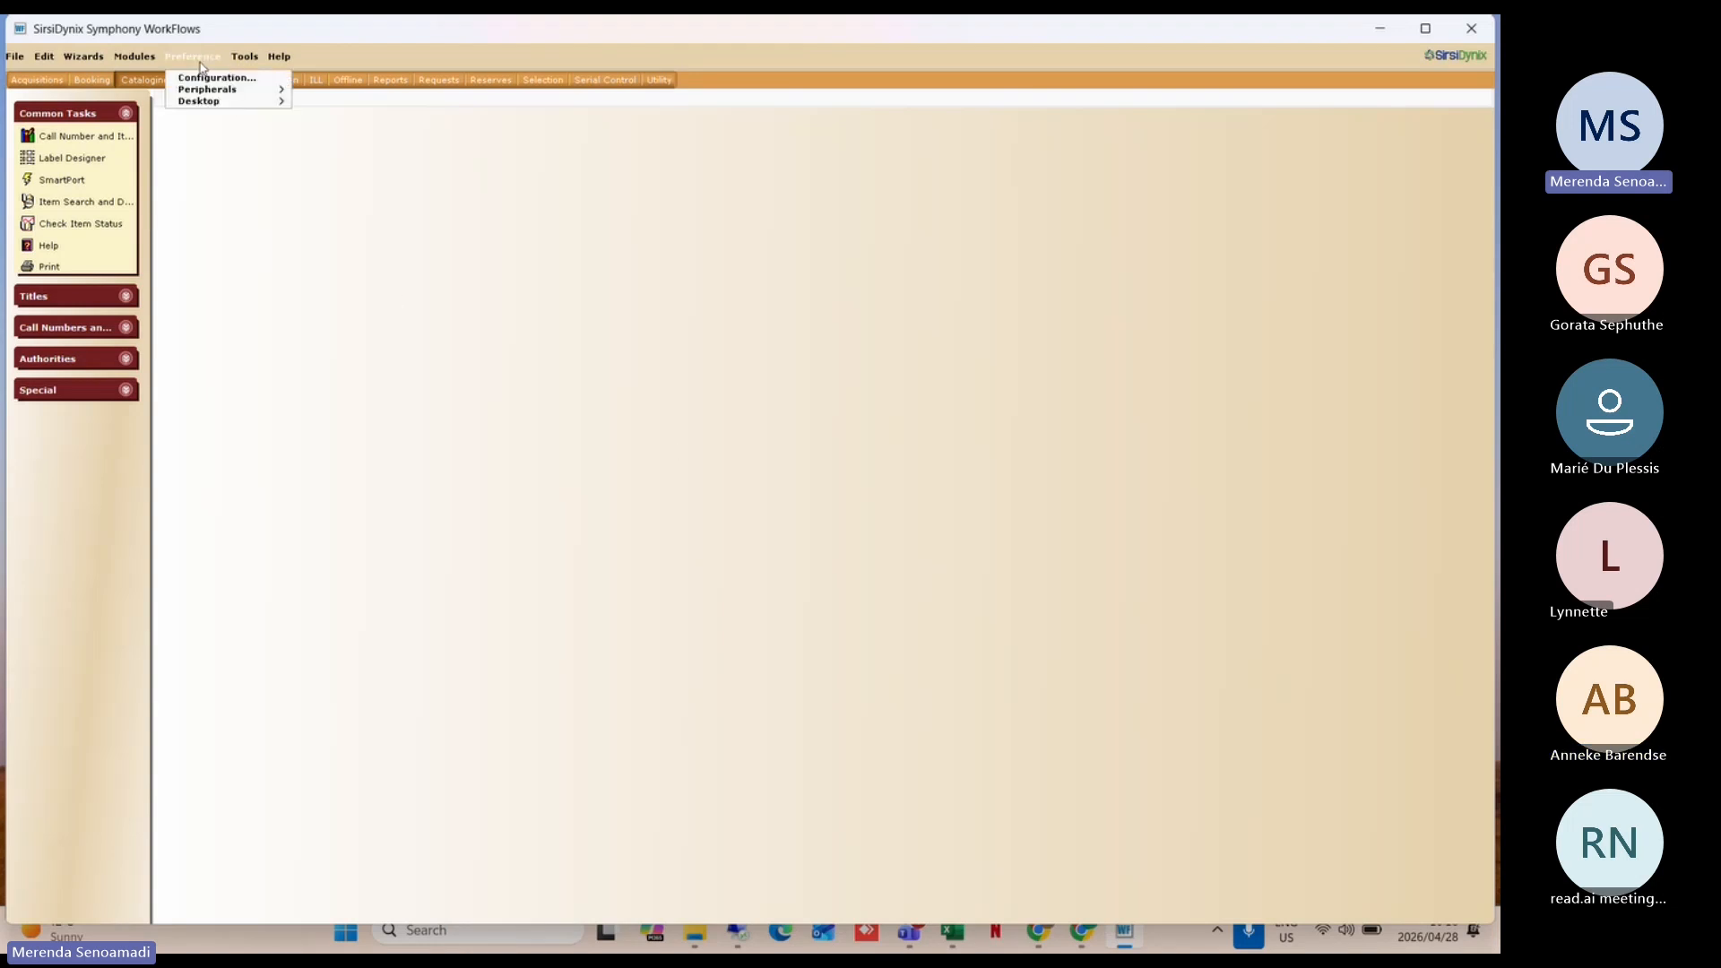
{"action": "mouse_move", "coordinate": [220, 91]}
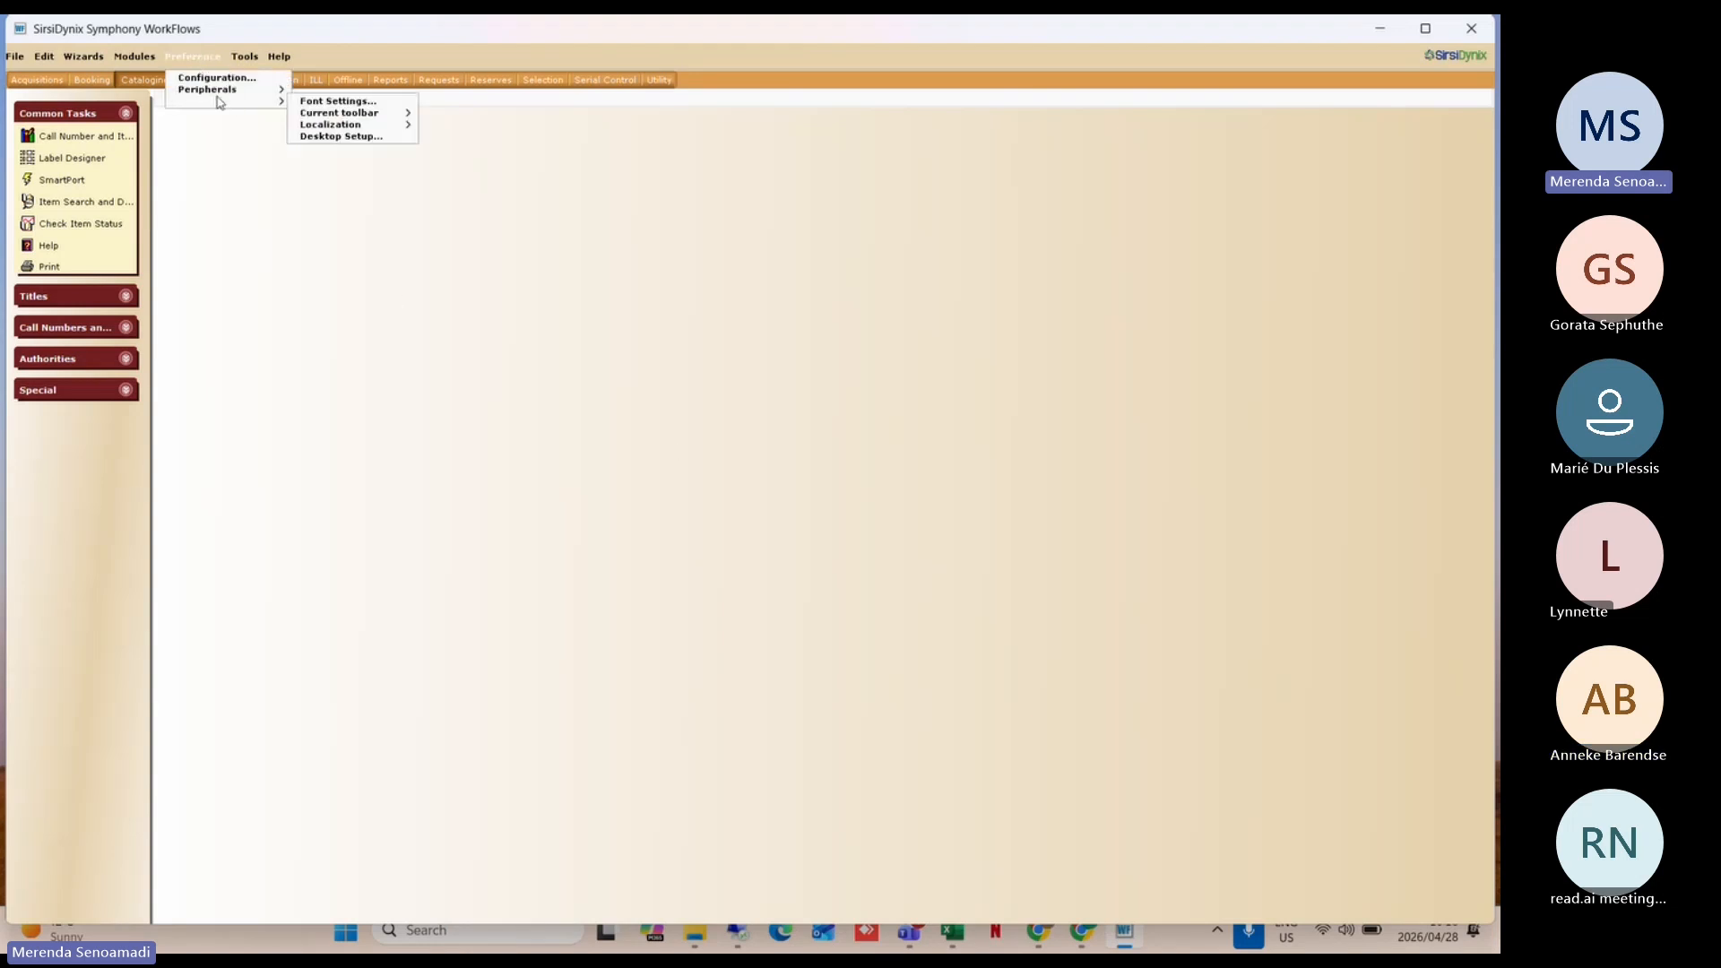
{"action": "left_click", "coordinate": [348, 137]}
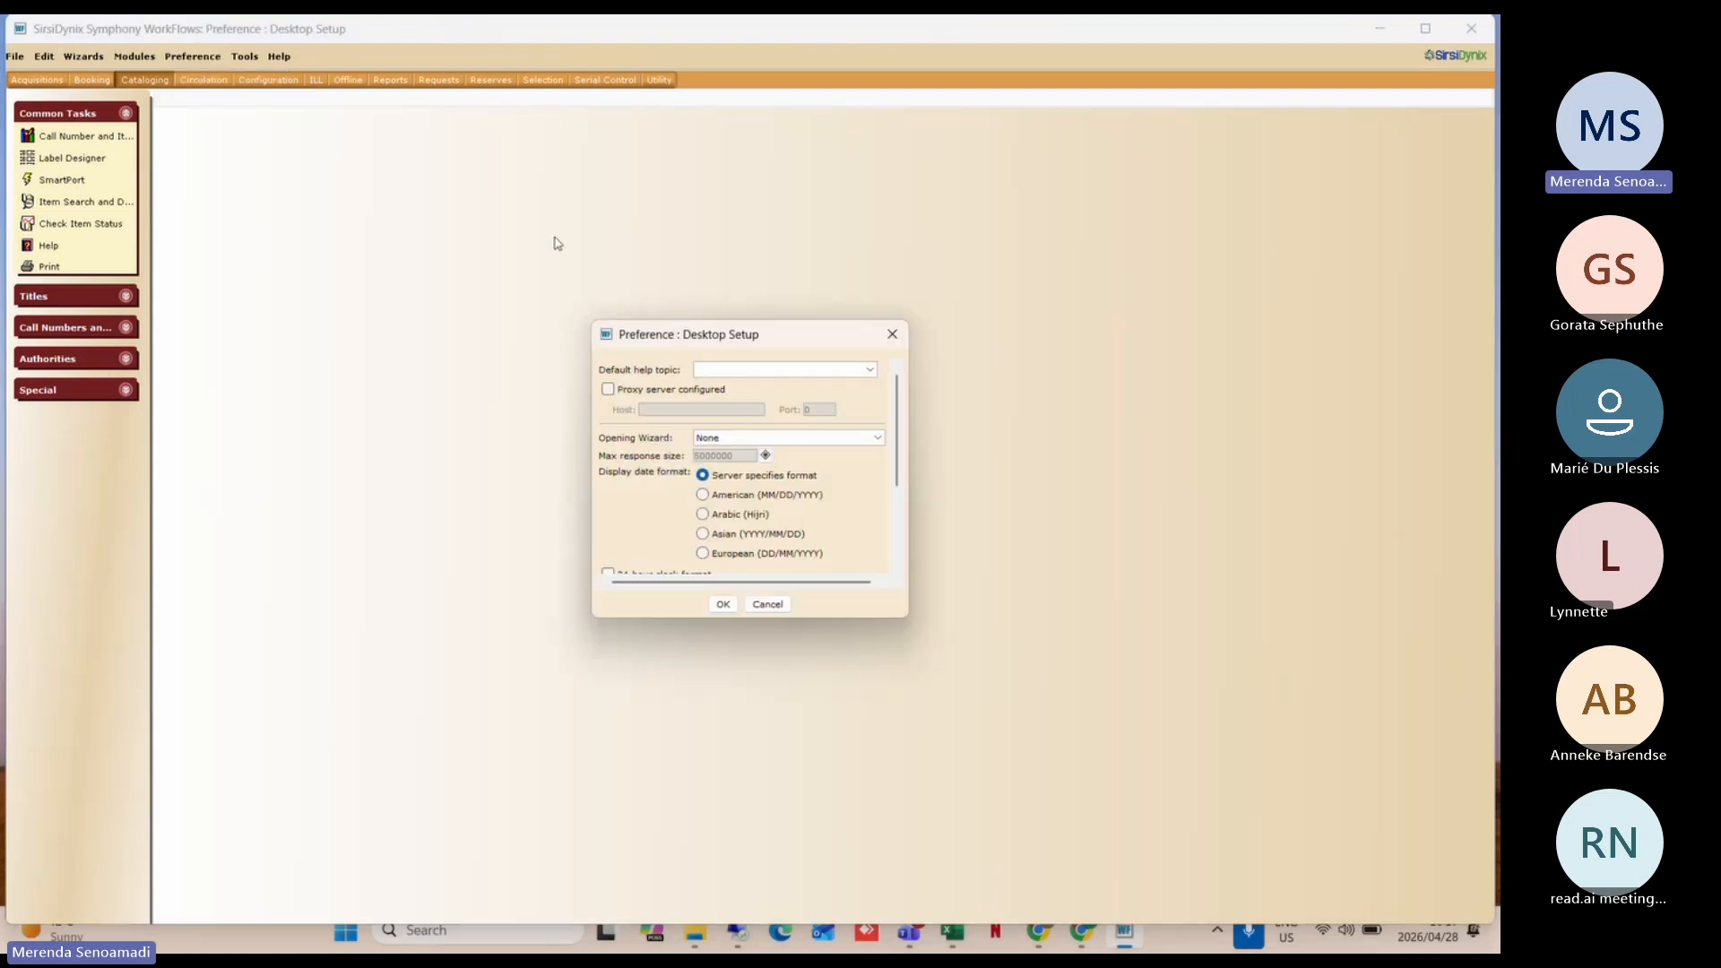
{"action": "scroll", "coordinate": [664, 483], "scroll_direction": "down", "scroll_amount": 3}
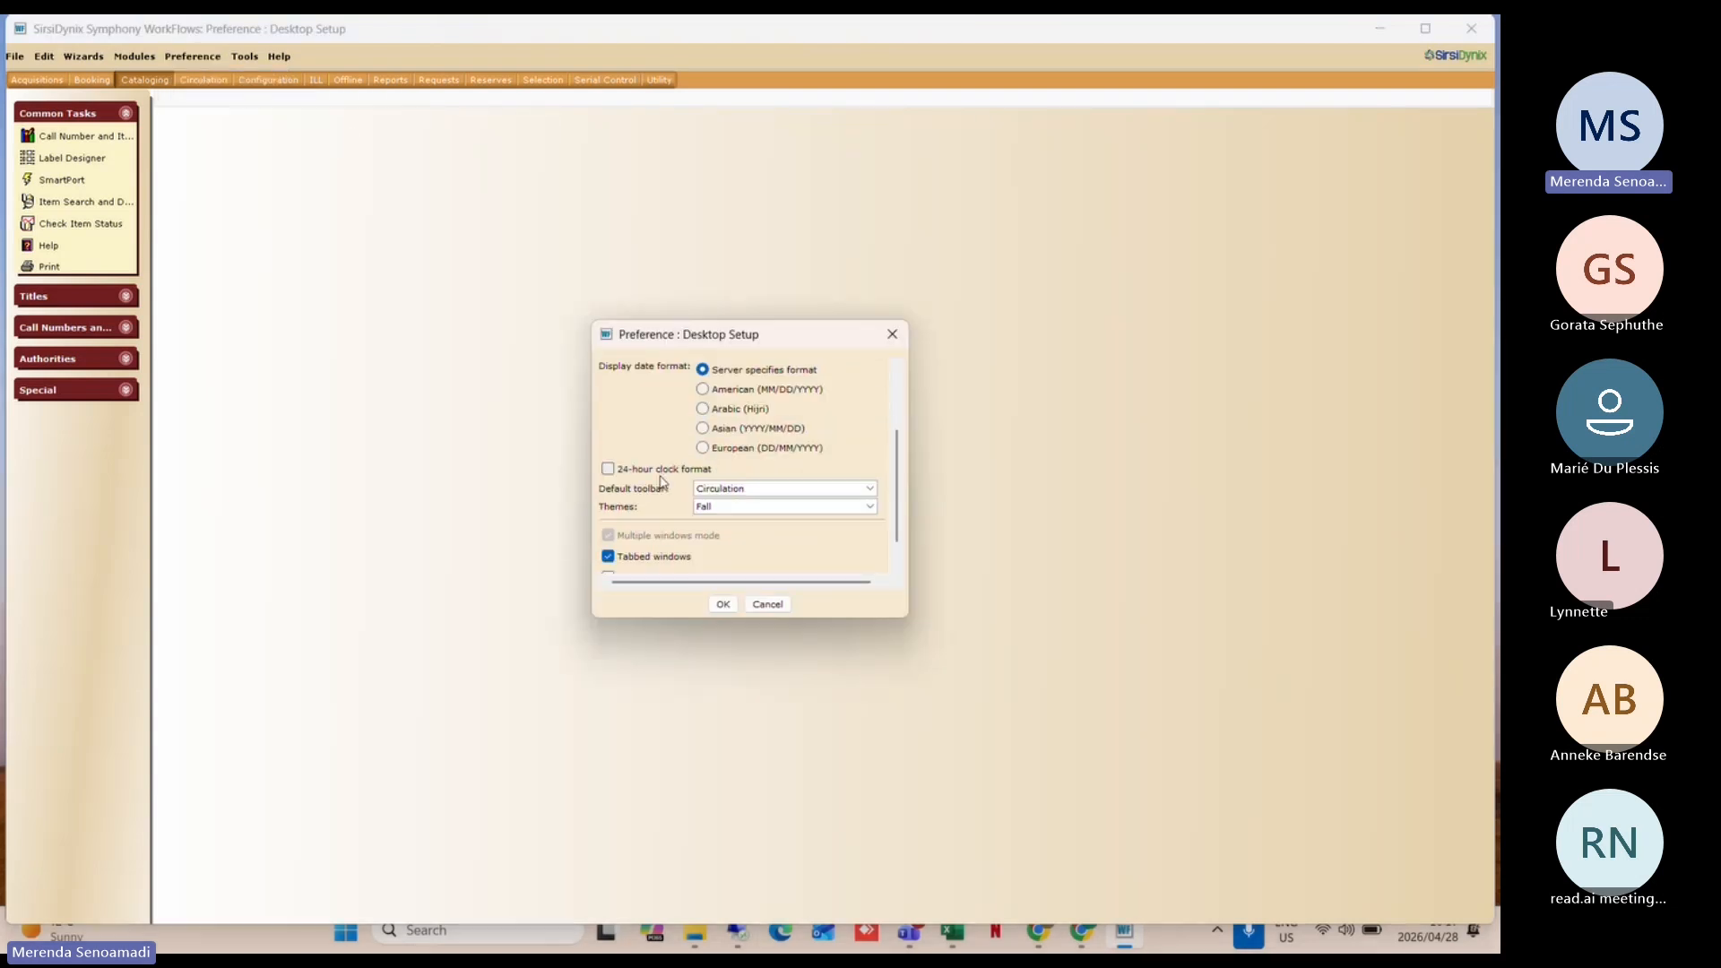
{"action": "left_click", "coordinate": [717, 507]}
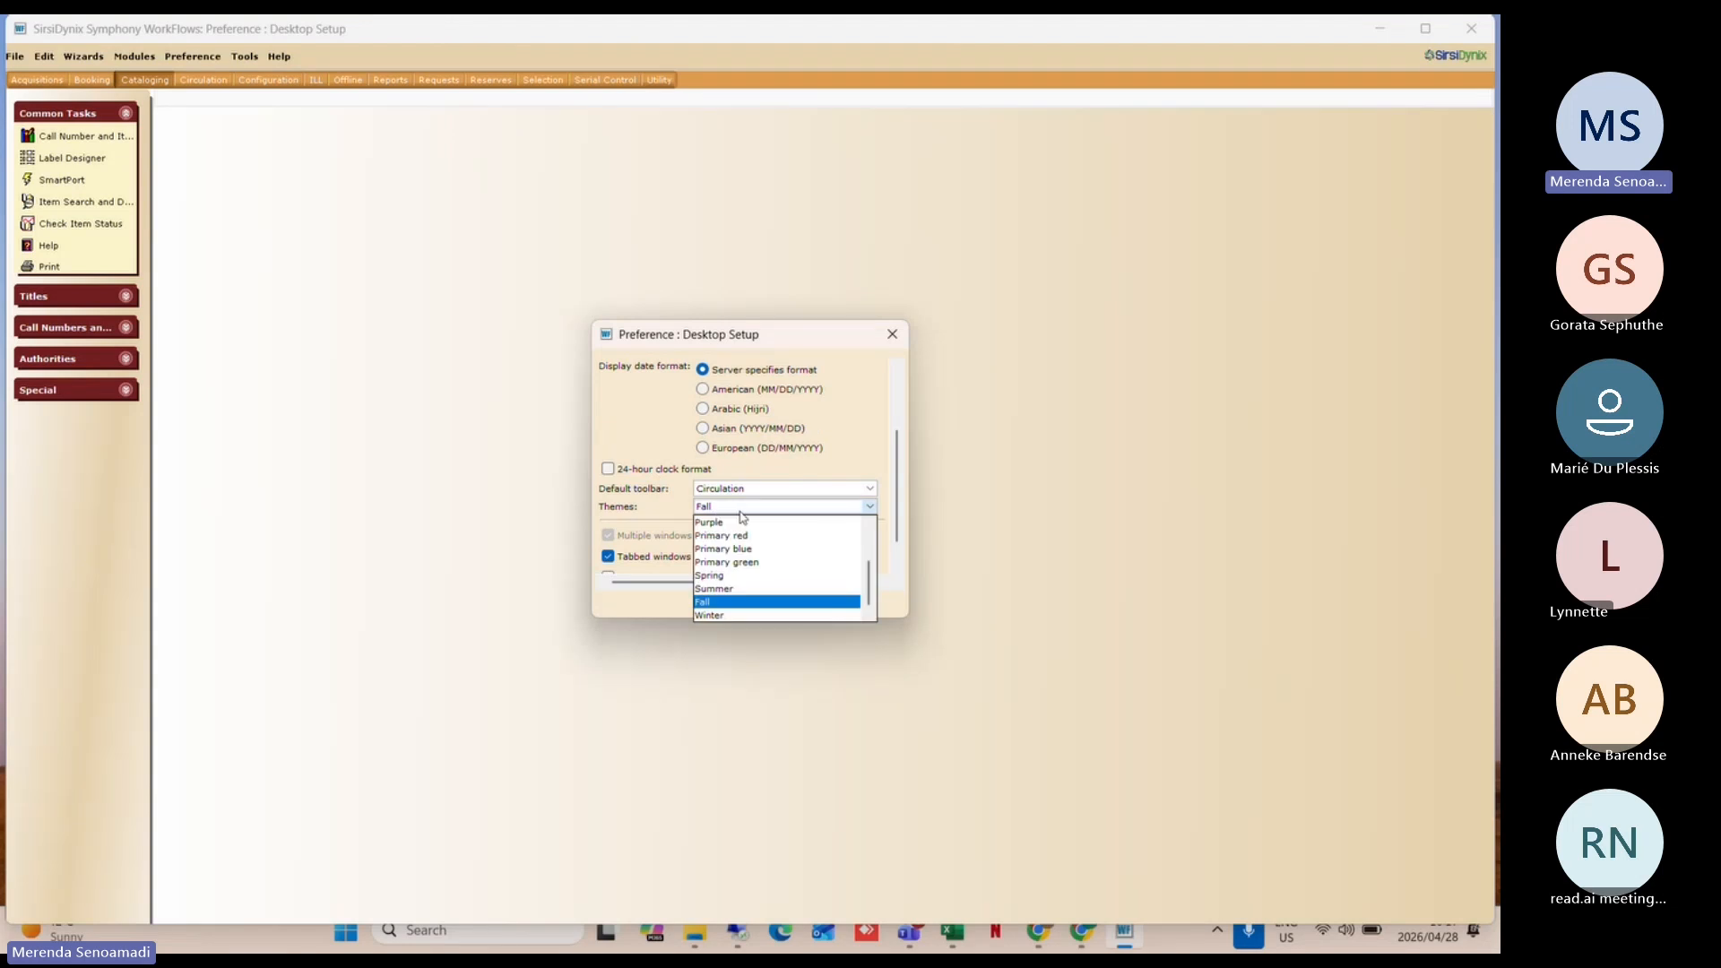
{"action": "left_click", "coordinate": [741, 530]}
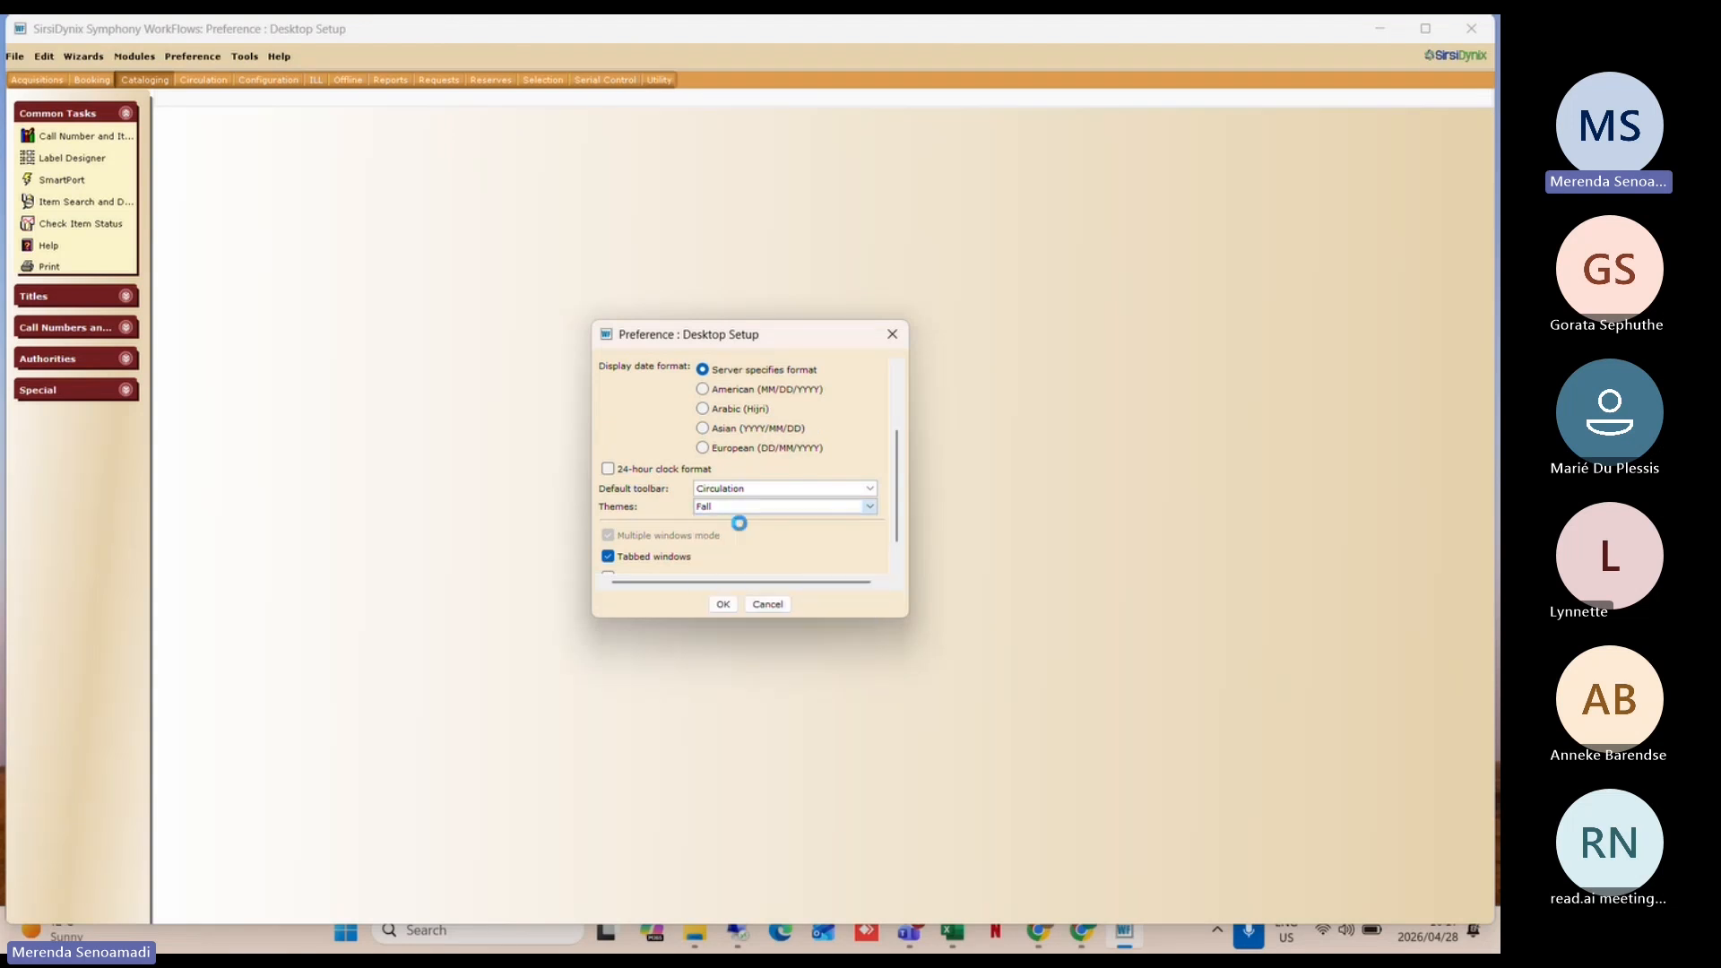
{"action": "scroll", "coordinate": [739, 529], "scroll_direction": "up", "scroll_amount": 3}
{"action": "left_click", "coordinate": [723, 605]}
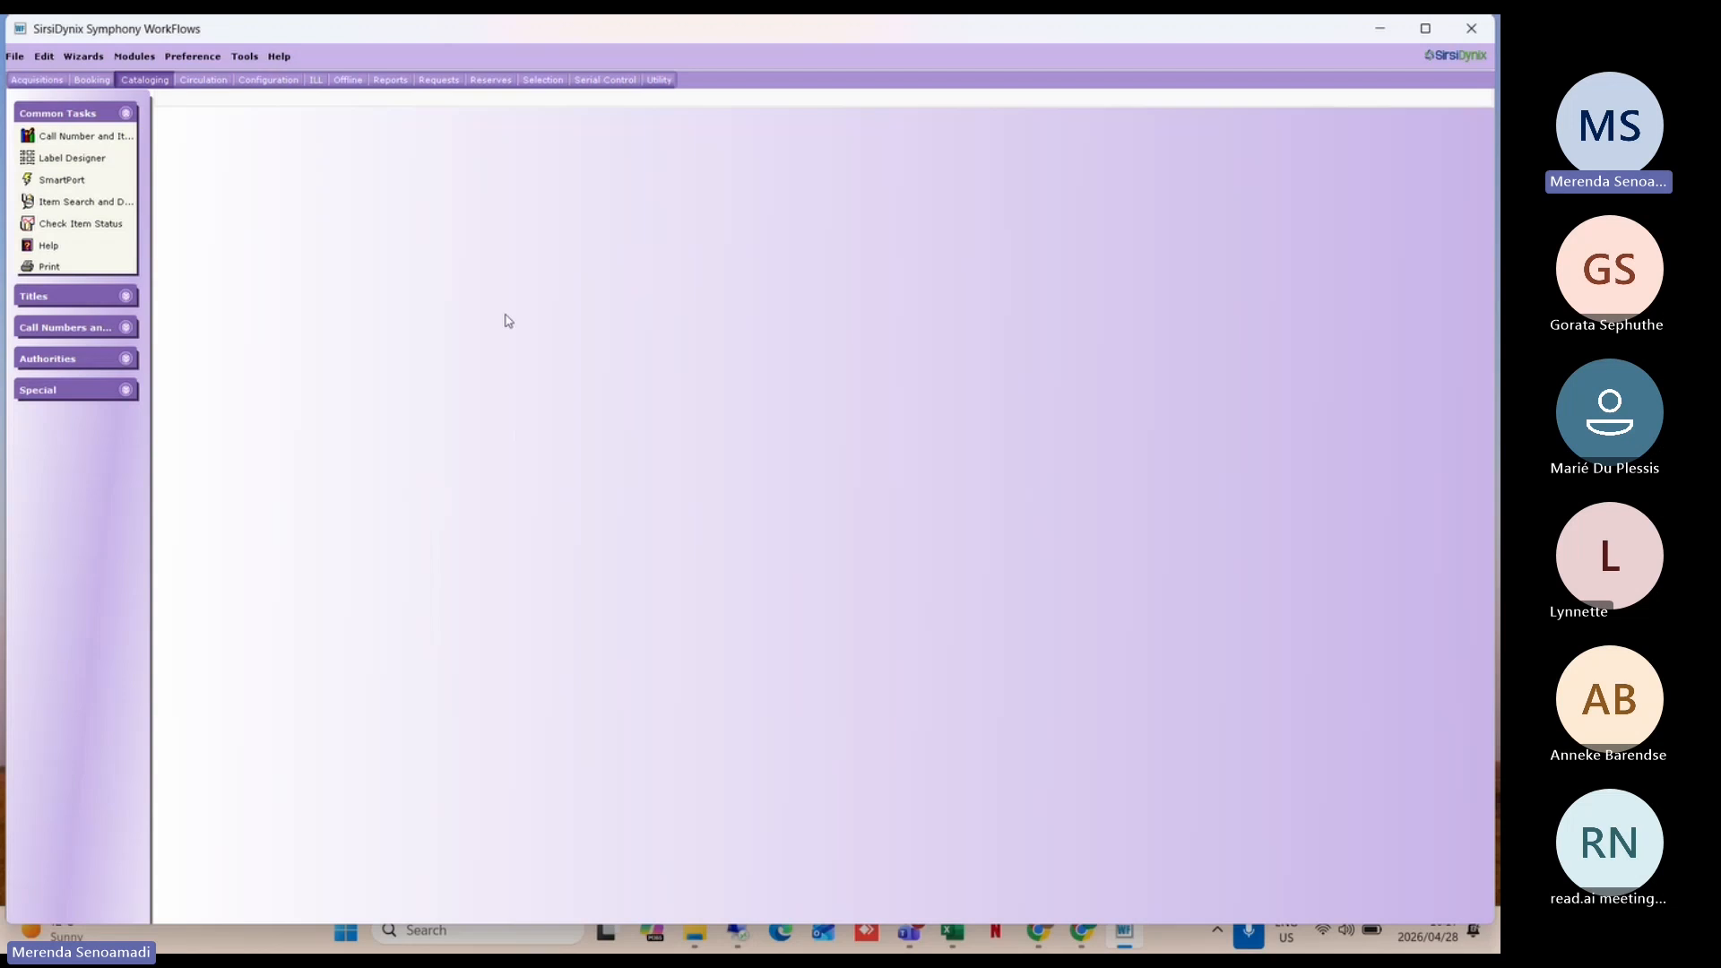
Step: Choose Cataloging as the Default toolbar in Desktop Setup
{"action": "left_click", "coordinate": [208, 59]}
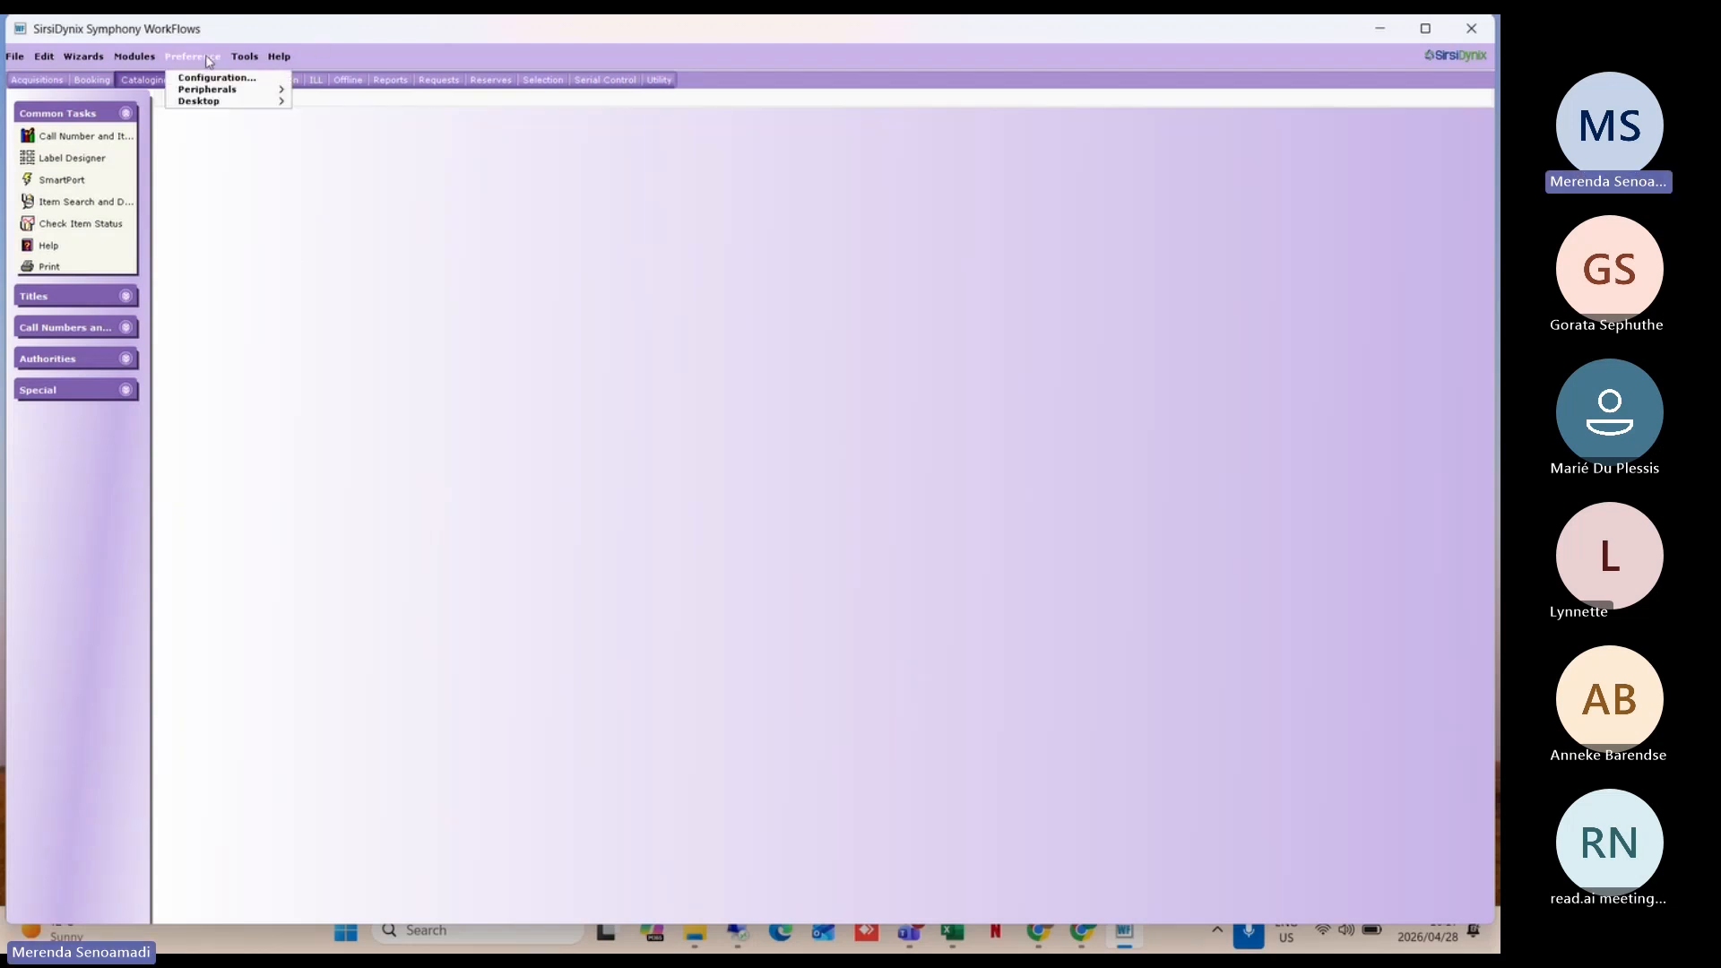
{"action": "mouse_move", "coordinate": [235, 101]}
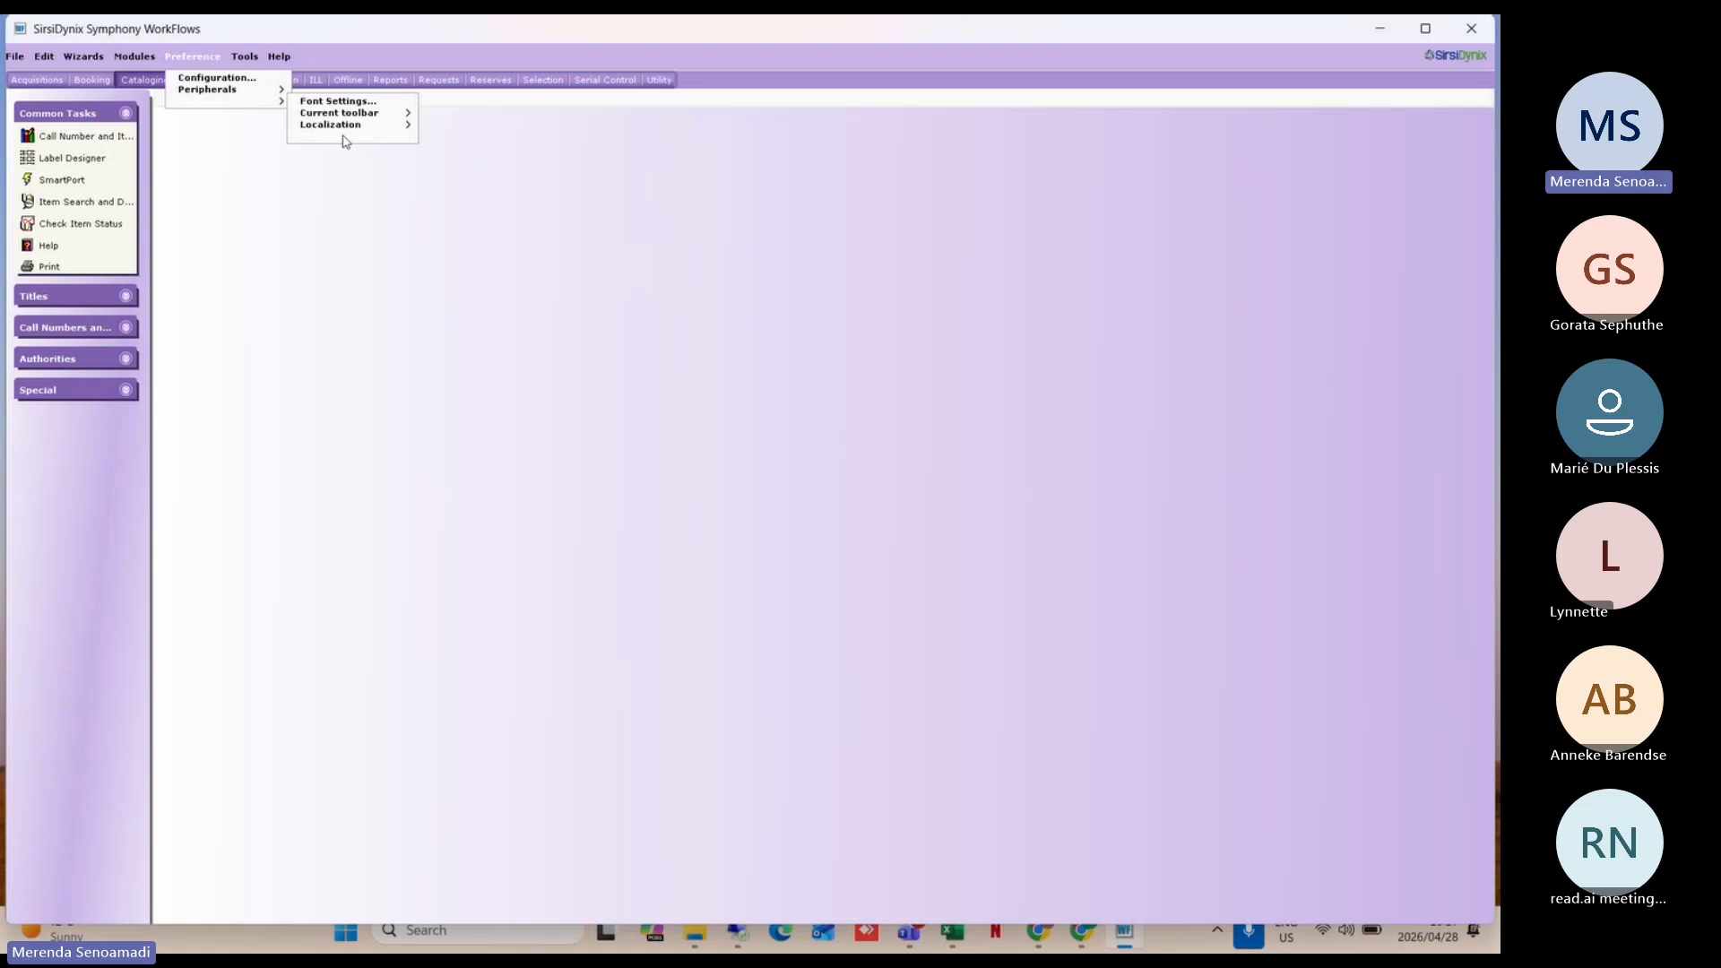
{"action": "left_click", "coordinate": [345, 139]}
{"action": "scroll", "coordinate": [782, 553], "scroll_direction": "down", "scroll_amount": 2}
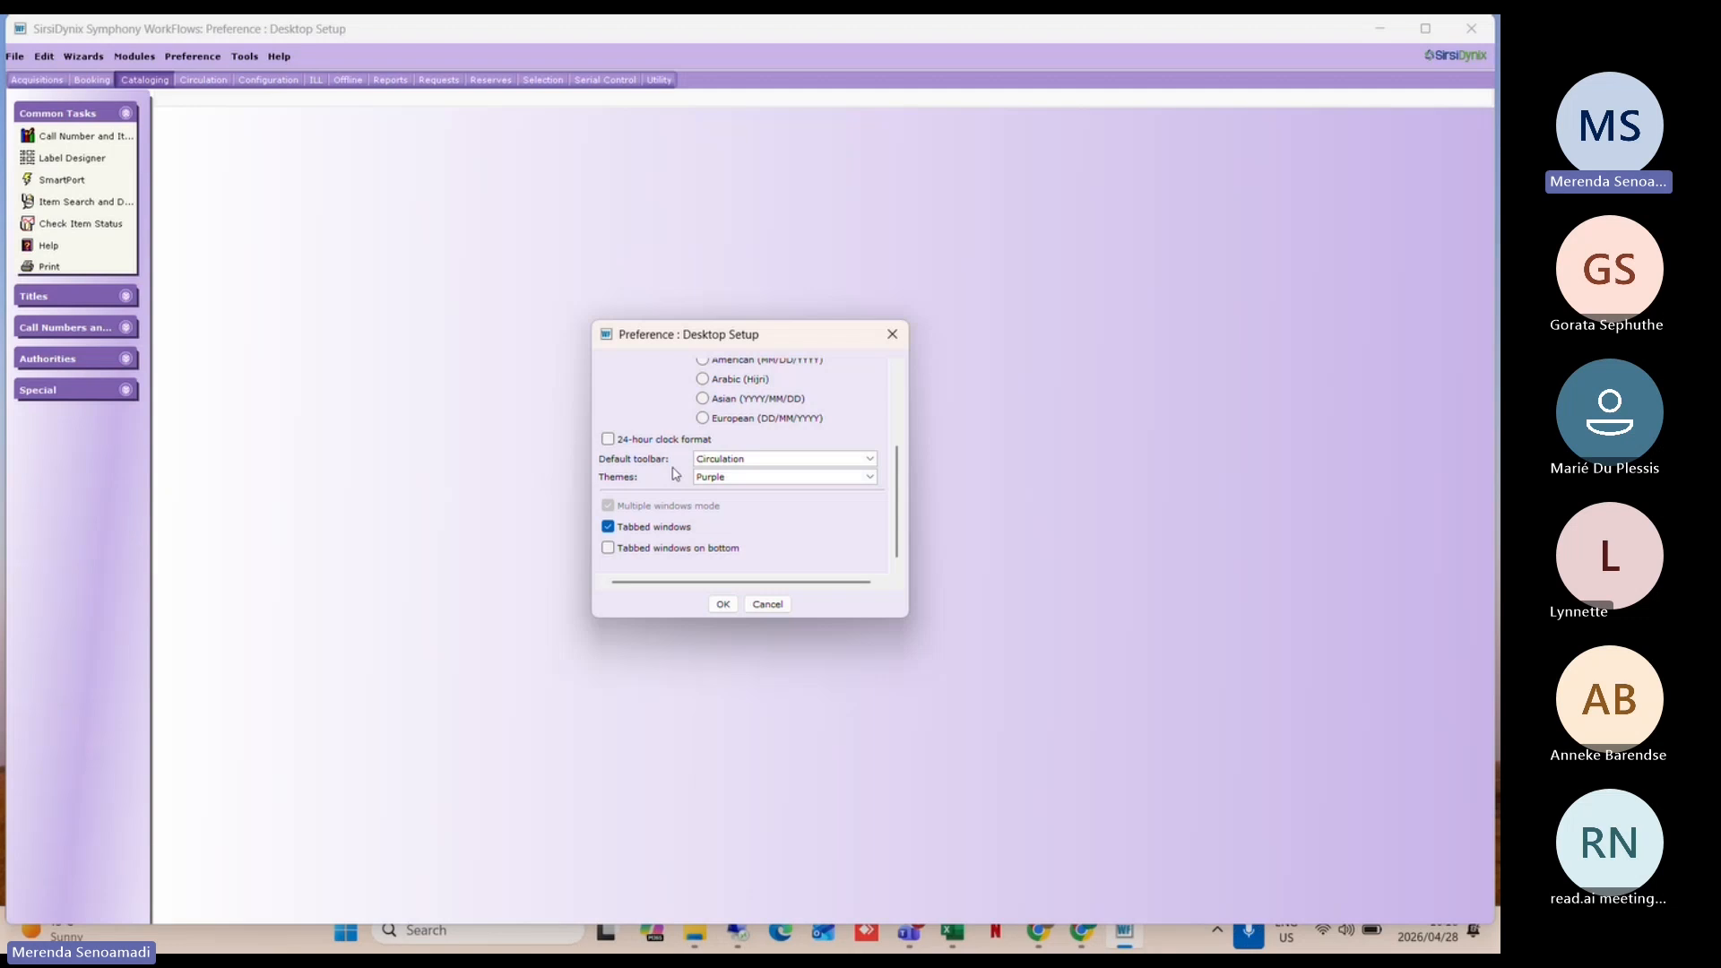
{"action": "left_click", "coordinate": [727, 461]}
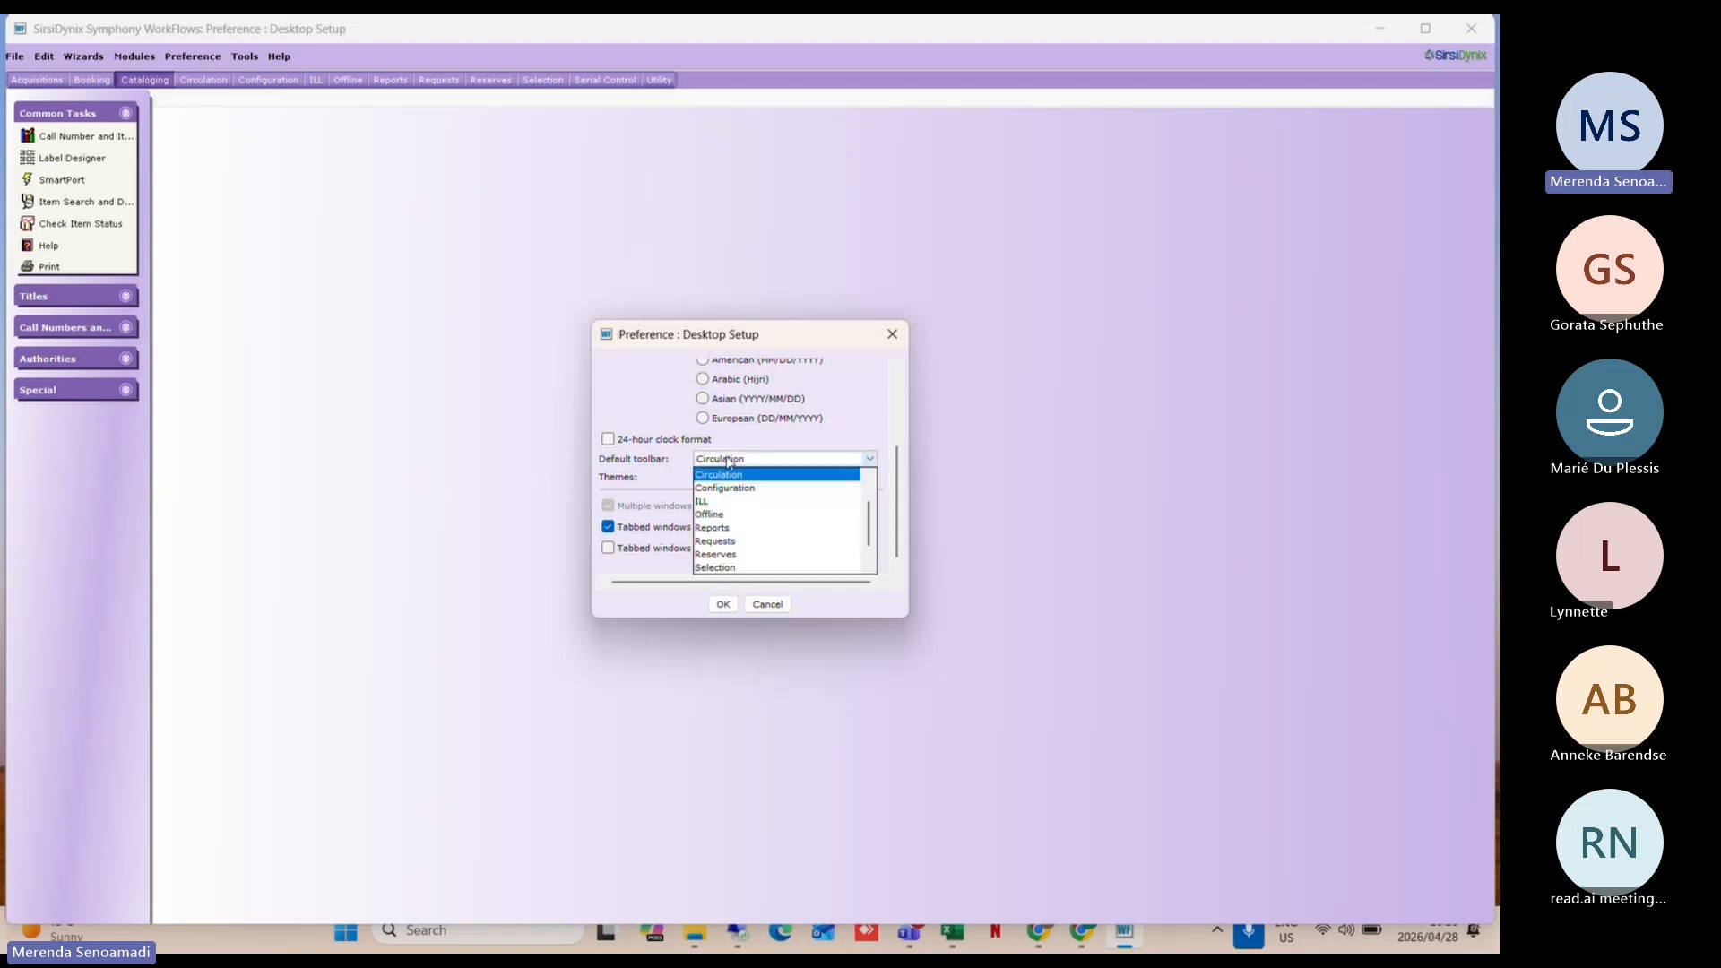
{"action": "scroll", "coordinate": [719, 538], "scroll_direction": "up", "scroll_amount": 1}
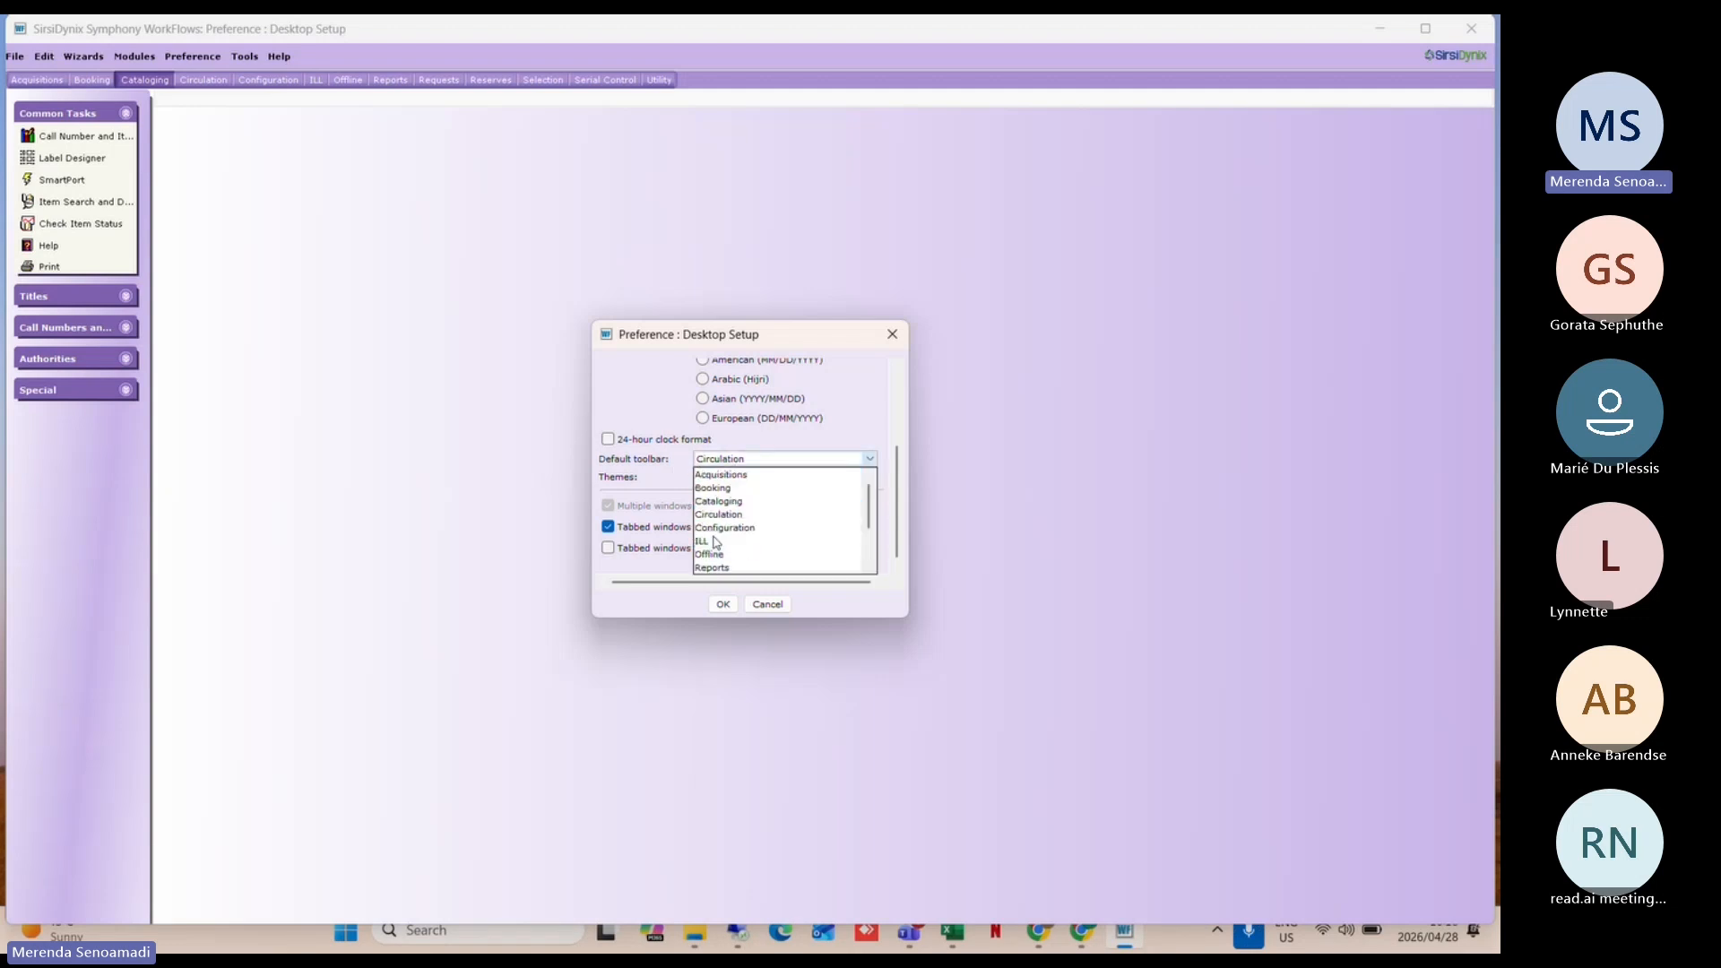
{"action": "left_click", "coordinate": [720, 504]}
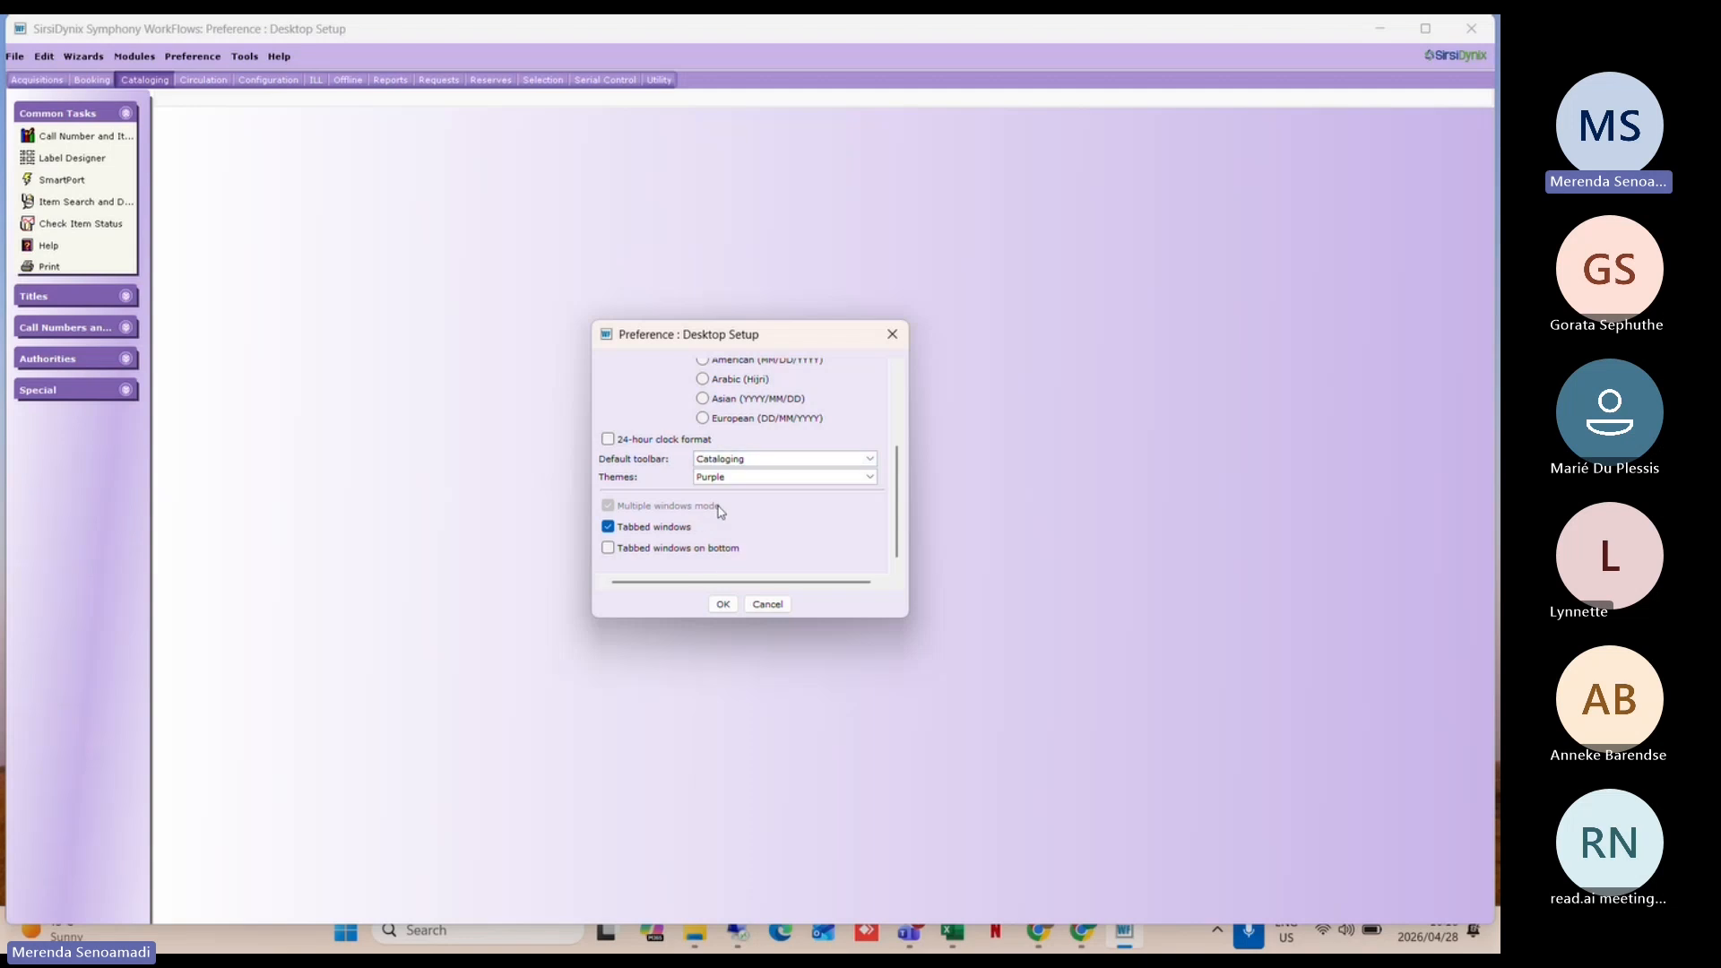
Step: Save the Desktop Setup preferences and exit the workstation, confirming the halt
{"action": "left_click", "coordinate": [723, 605]}
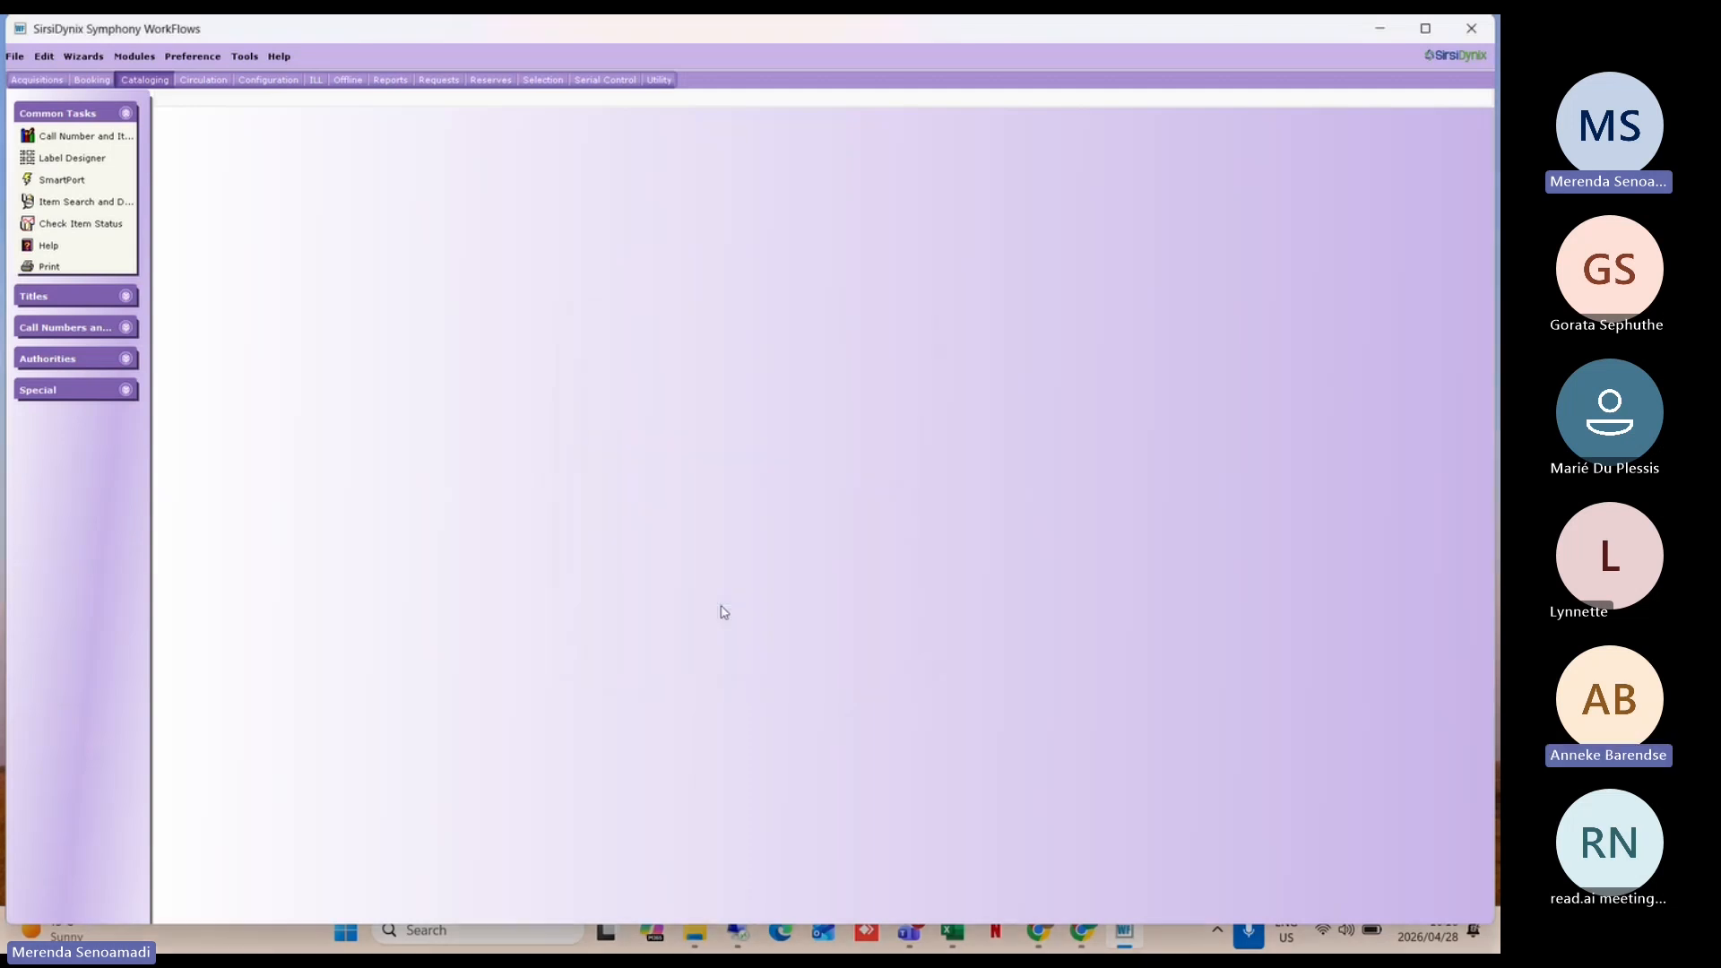
{"action": "left_click", "coordinate": [1471, 28]}
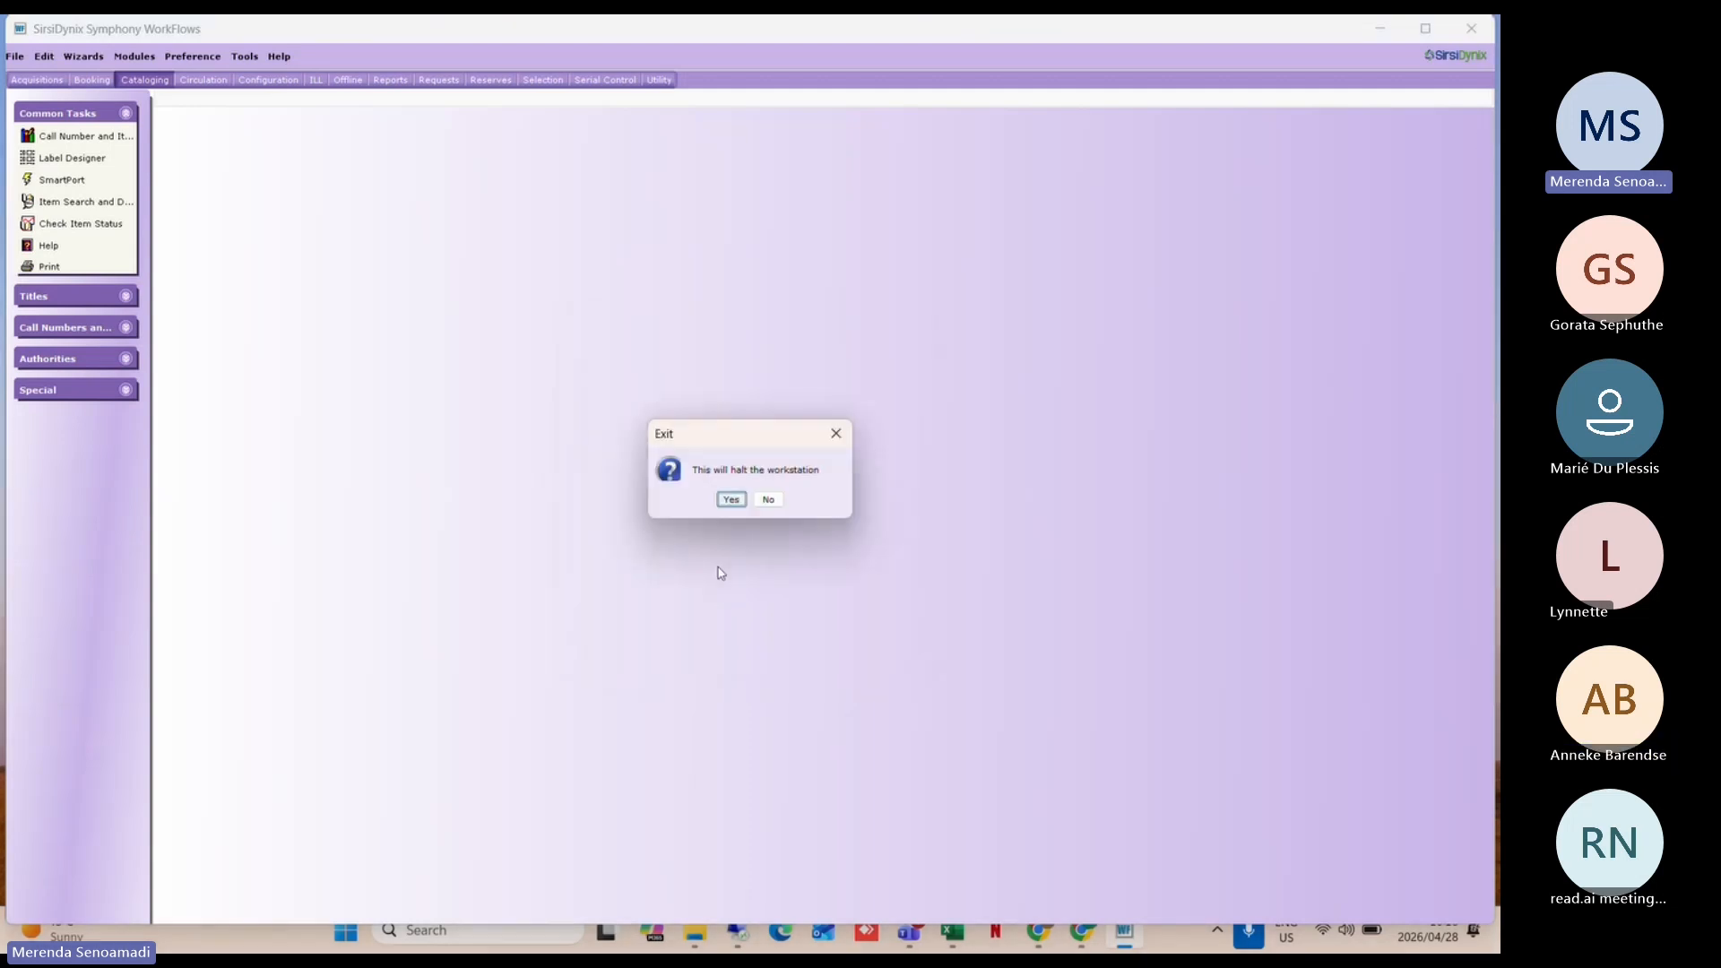
{"action": "left_click", "coordinate": [732, 501]}
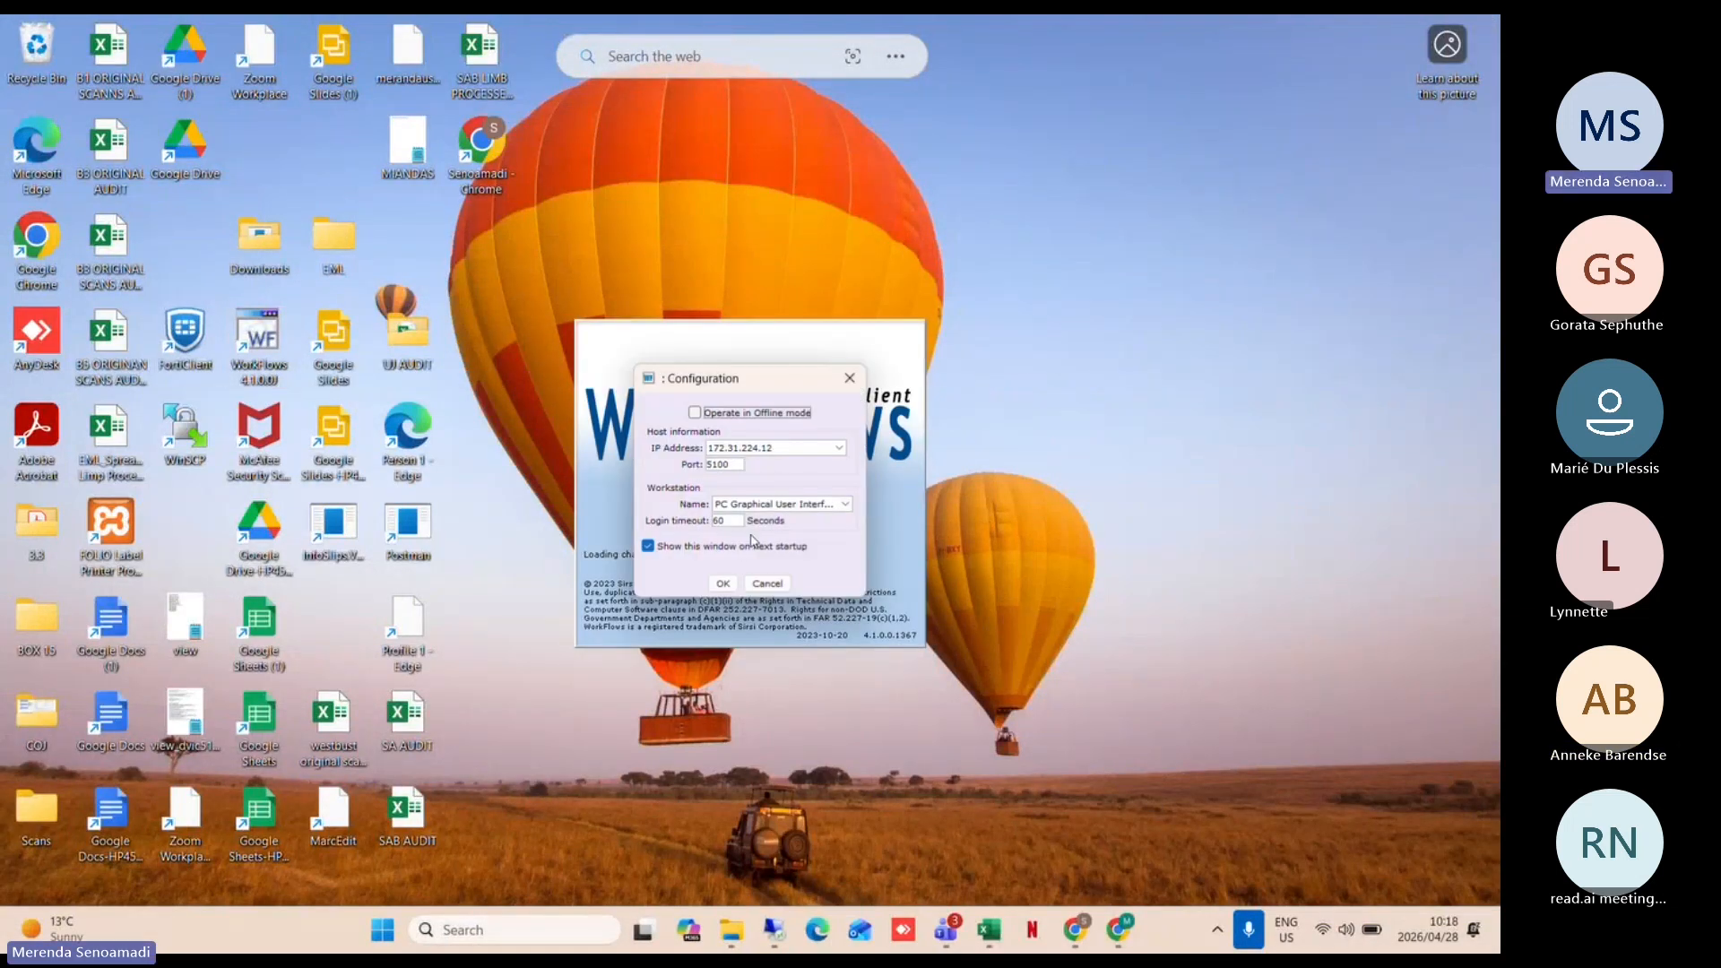
Step: Accept the connection settings and log back in with user ID and PIN
{"action": "left_click", "coordinate": [722, 581]}
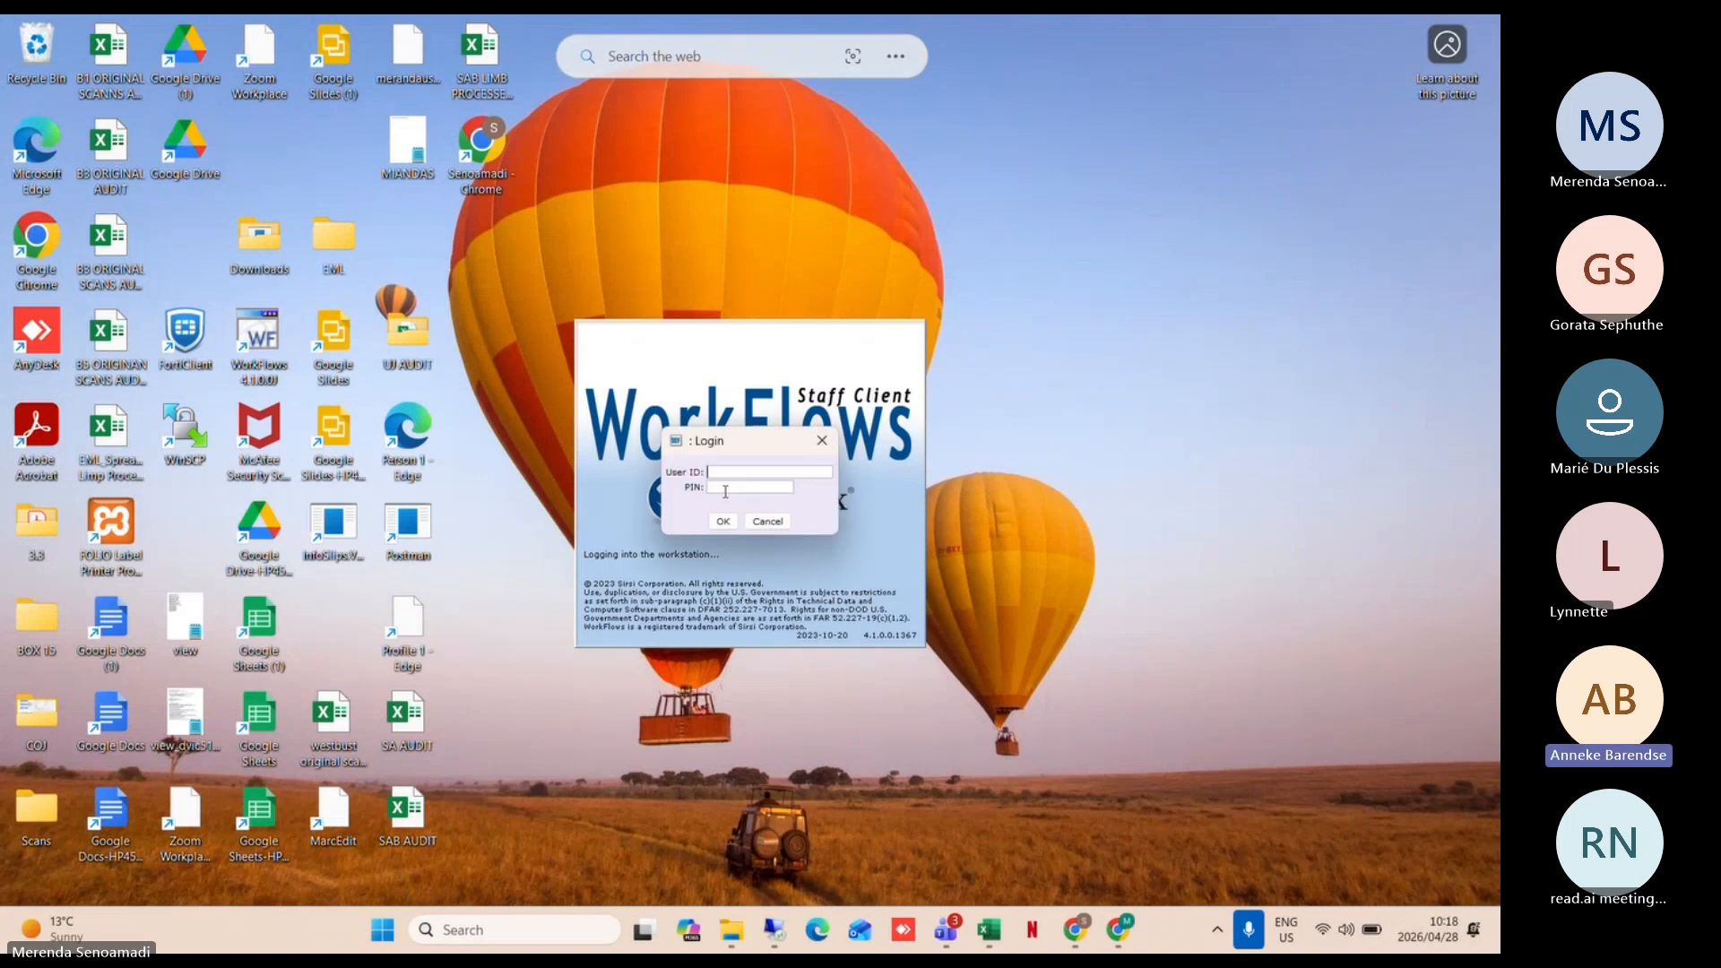
{"action": "type", "text": "SIRSI"}
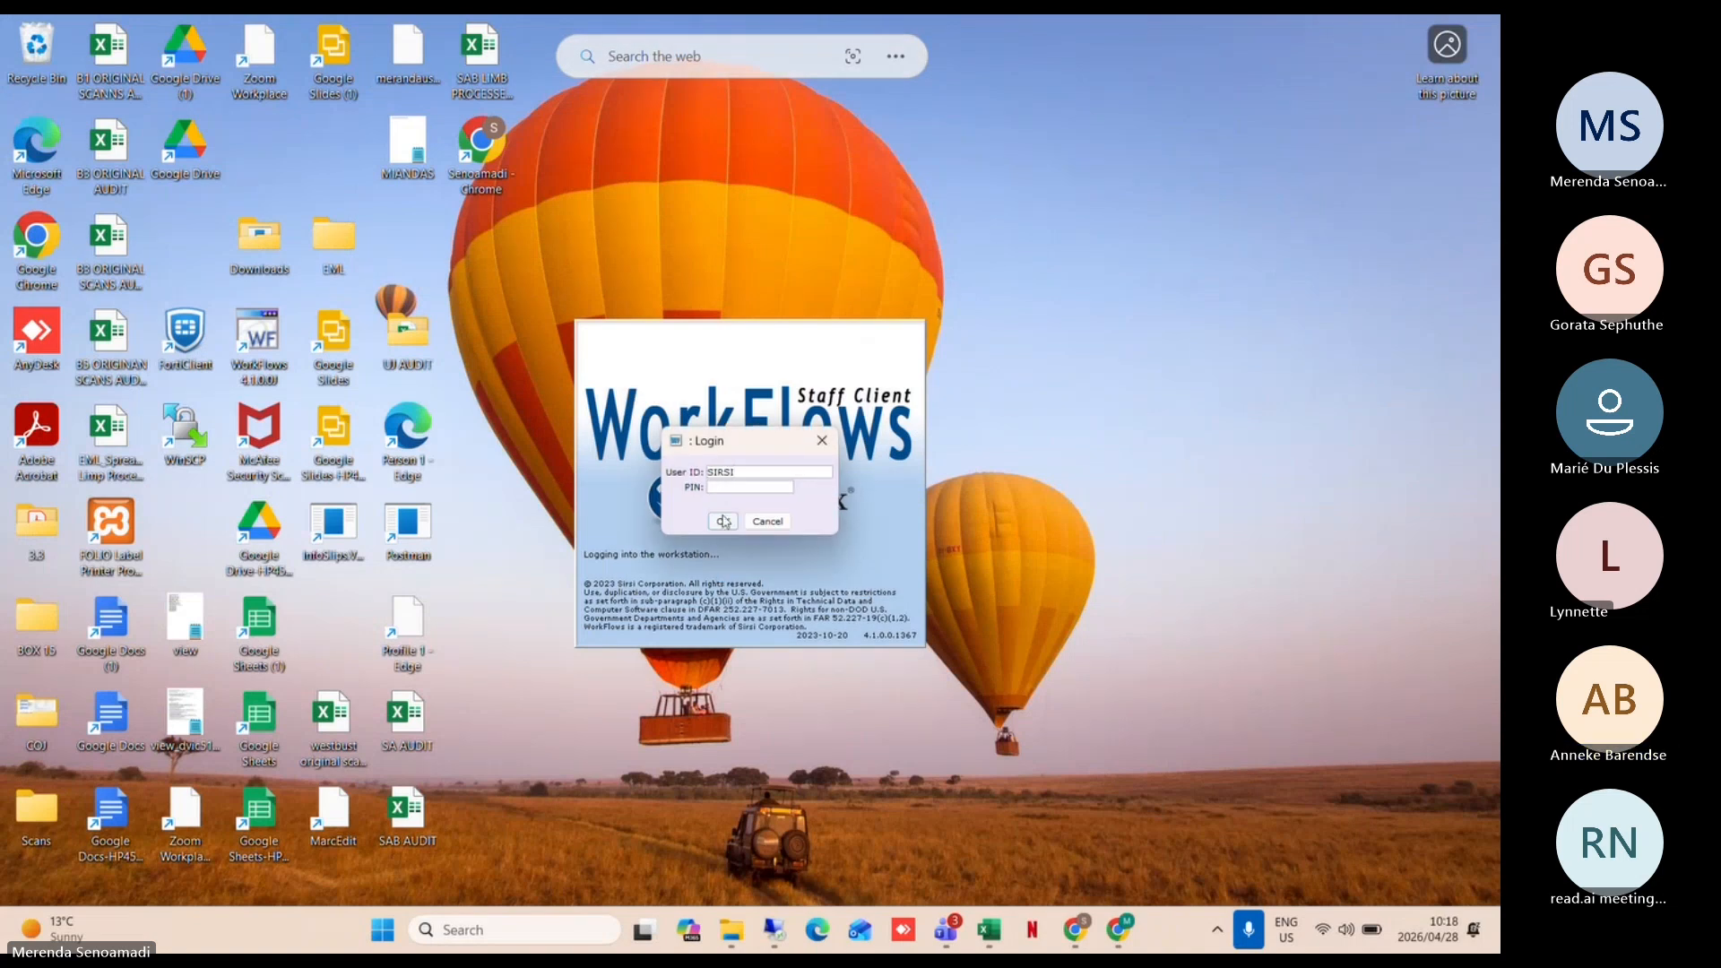
{"action": "left_click", "coordinate": [733, 491]}
{"action": "type", "text": "****"}
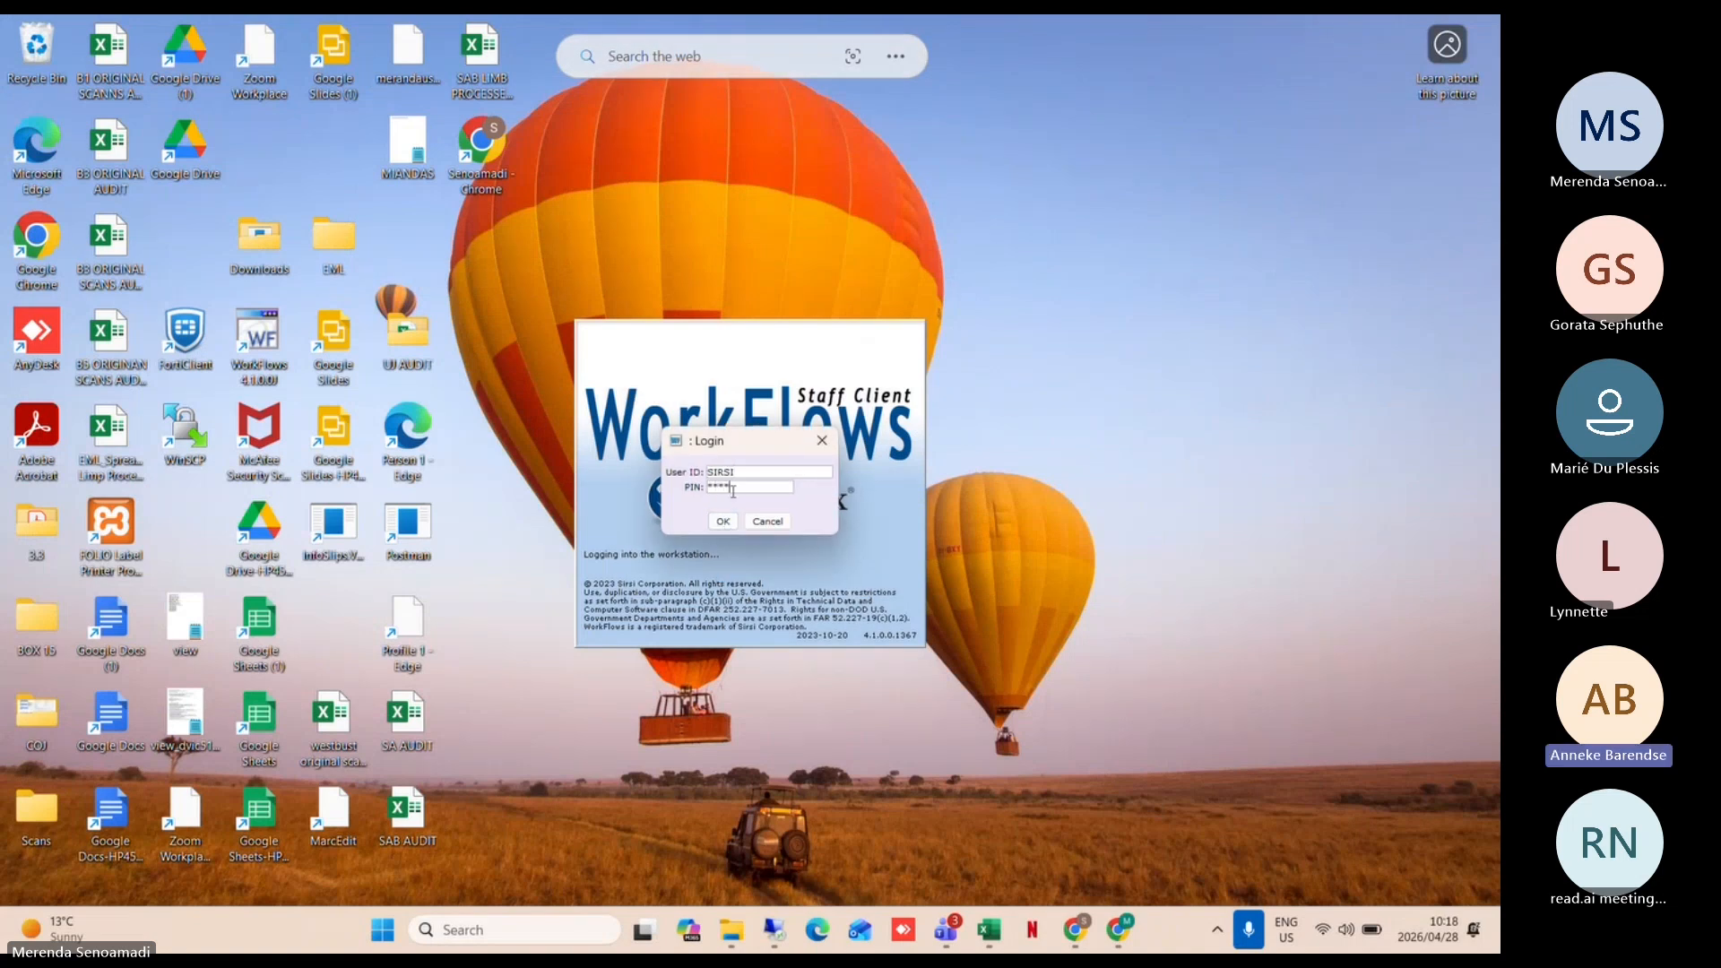
{"action": "left_click", "coordinate": [722, 521]}
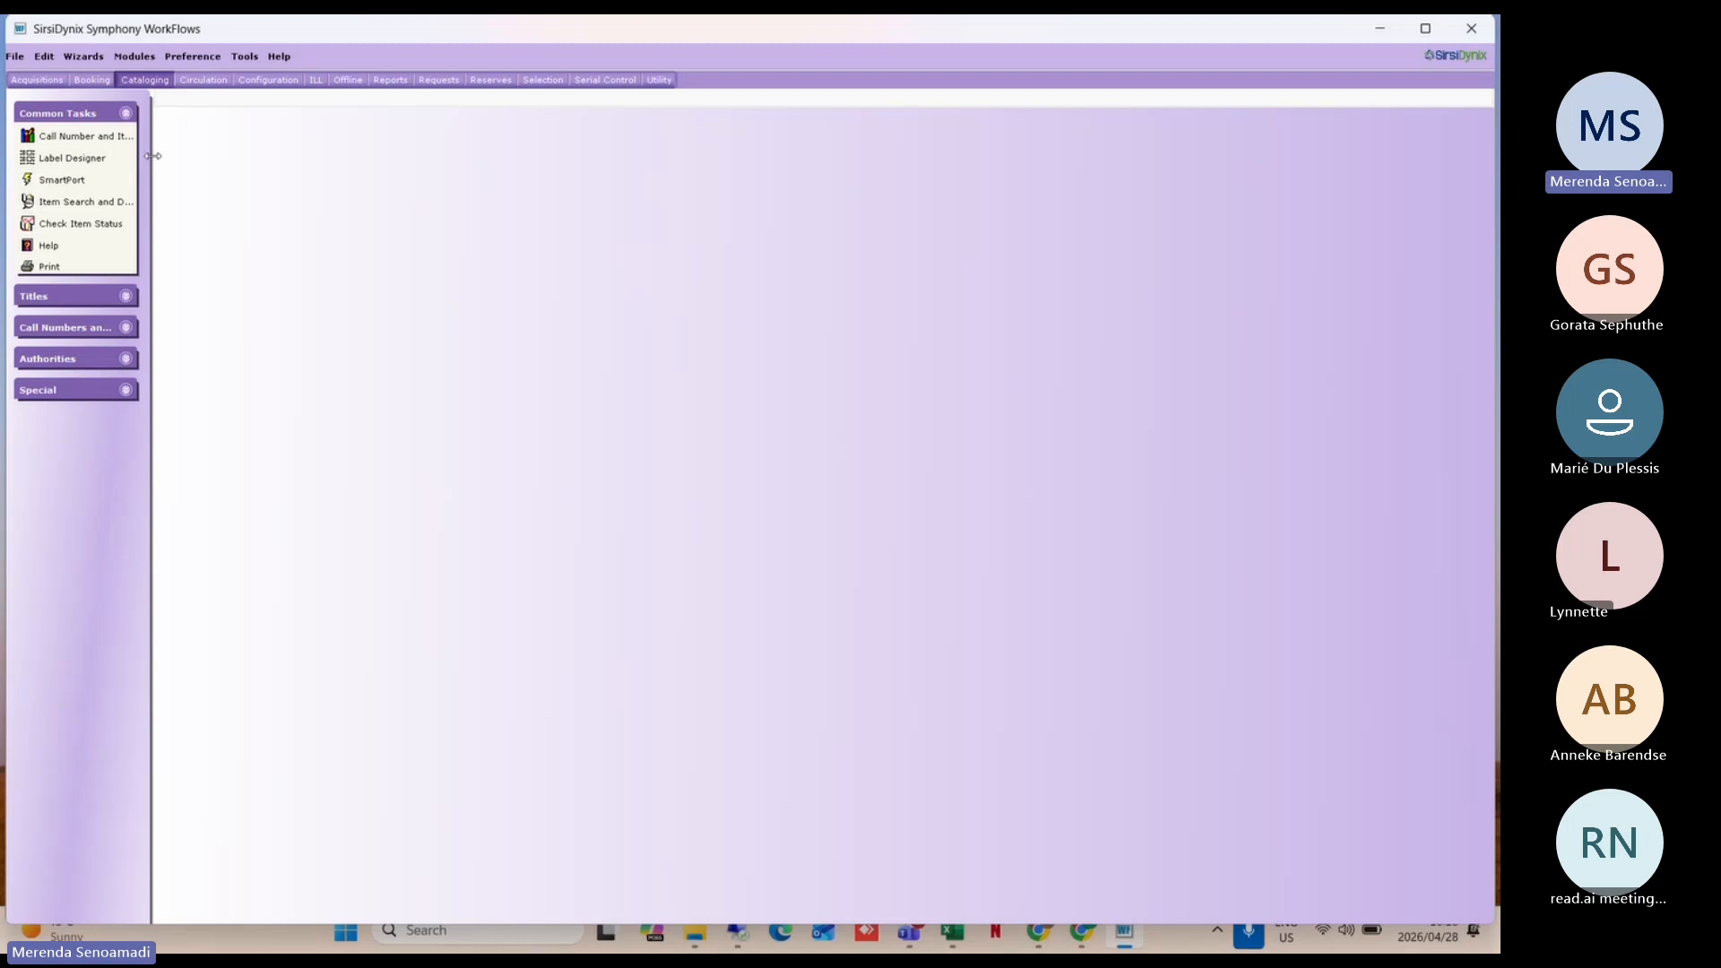
Step: Tick 24-hour clock format in Desktop Setup and save the preferences
{"action": "left_click", "coordinate": [208, 61]}
{"action": "mouse_move", "coordinate": [238, 102]}
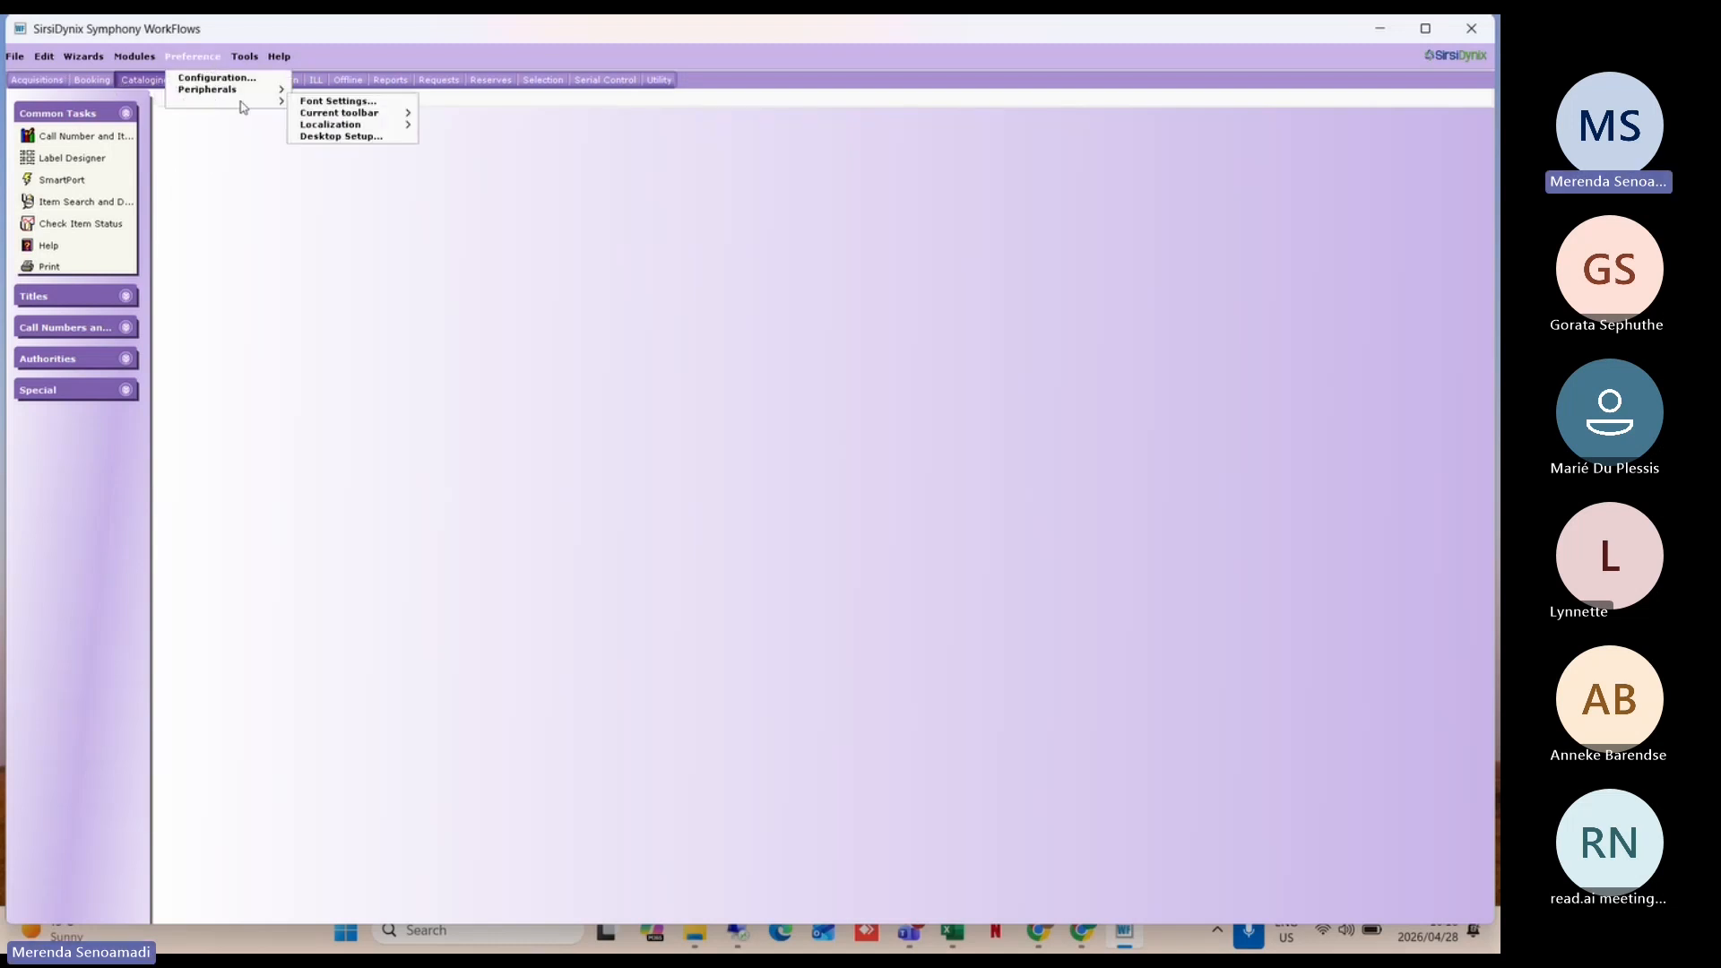
{"action": "left_click", "coordinate": [348, 138]}
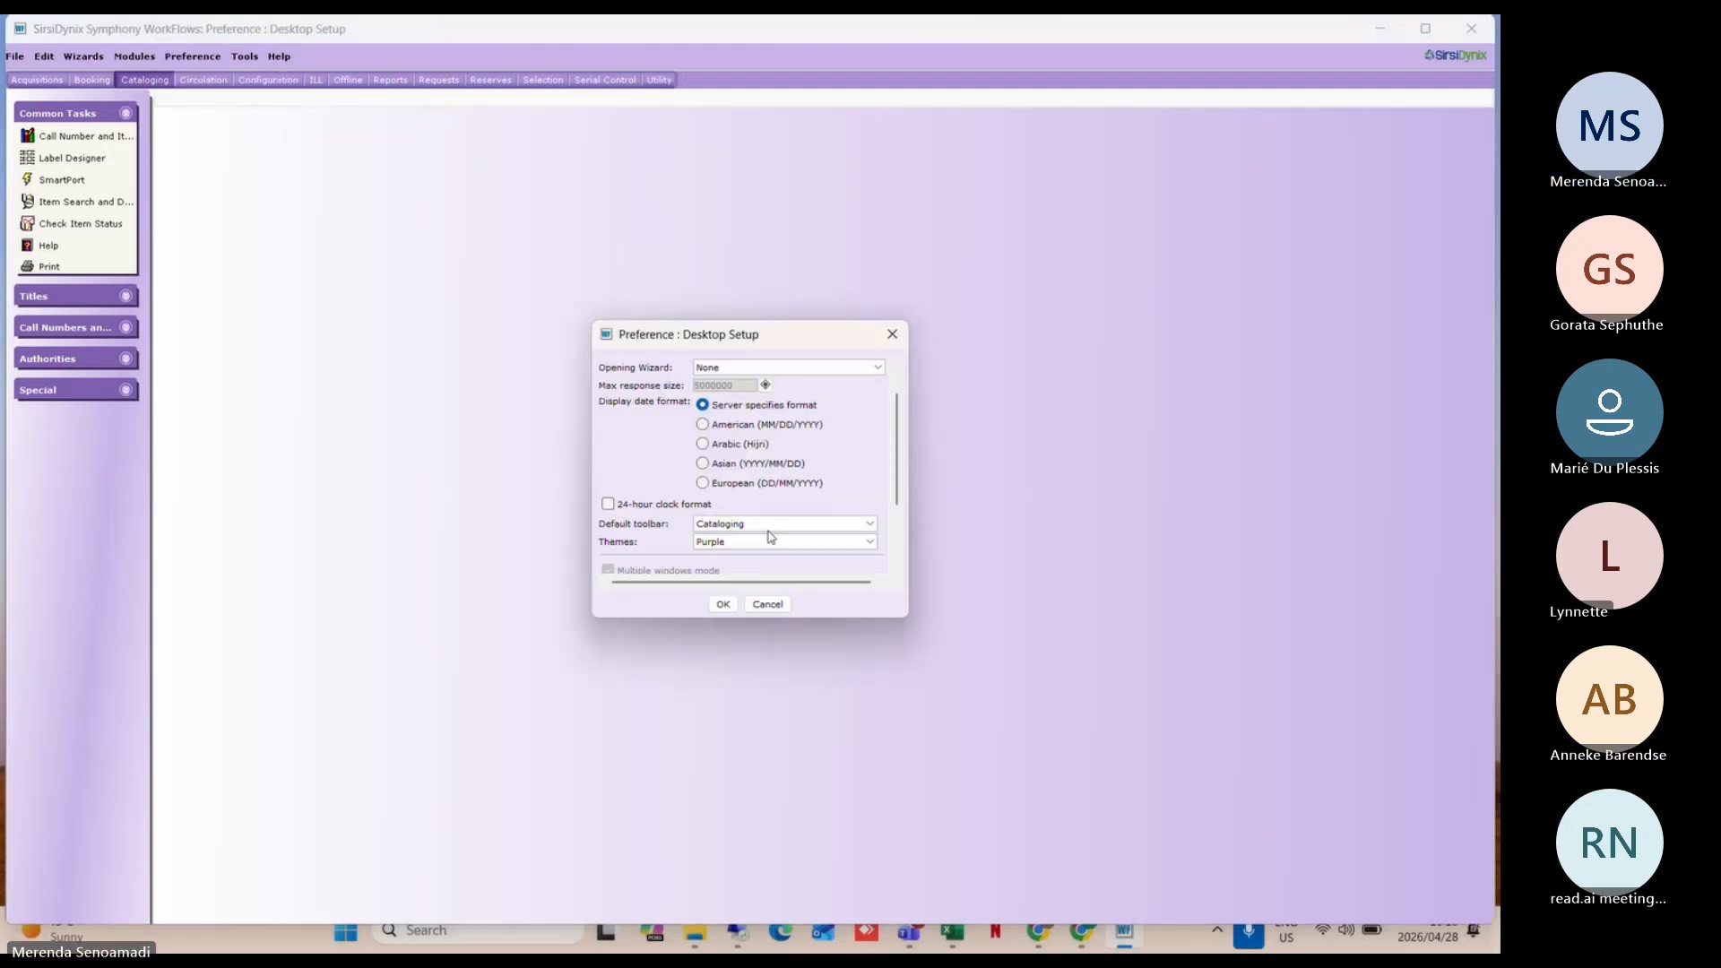
{"action": "scroll", "coordinate": [771, 536], "scroll_direction": "down", "scroll_amount": 1}
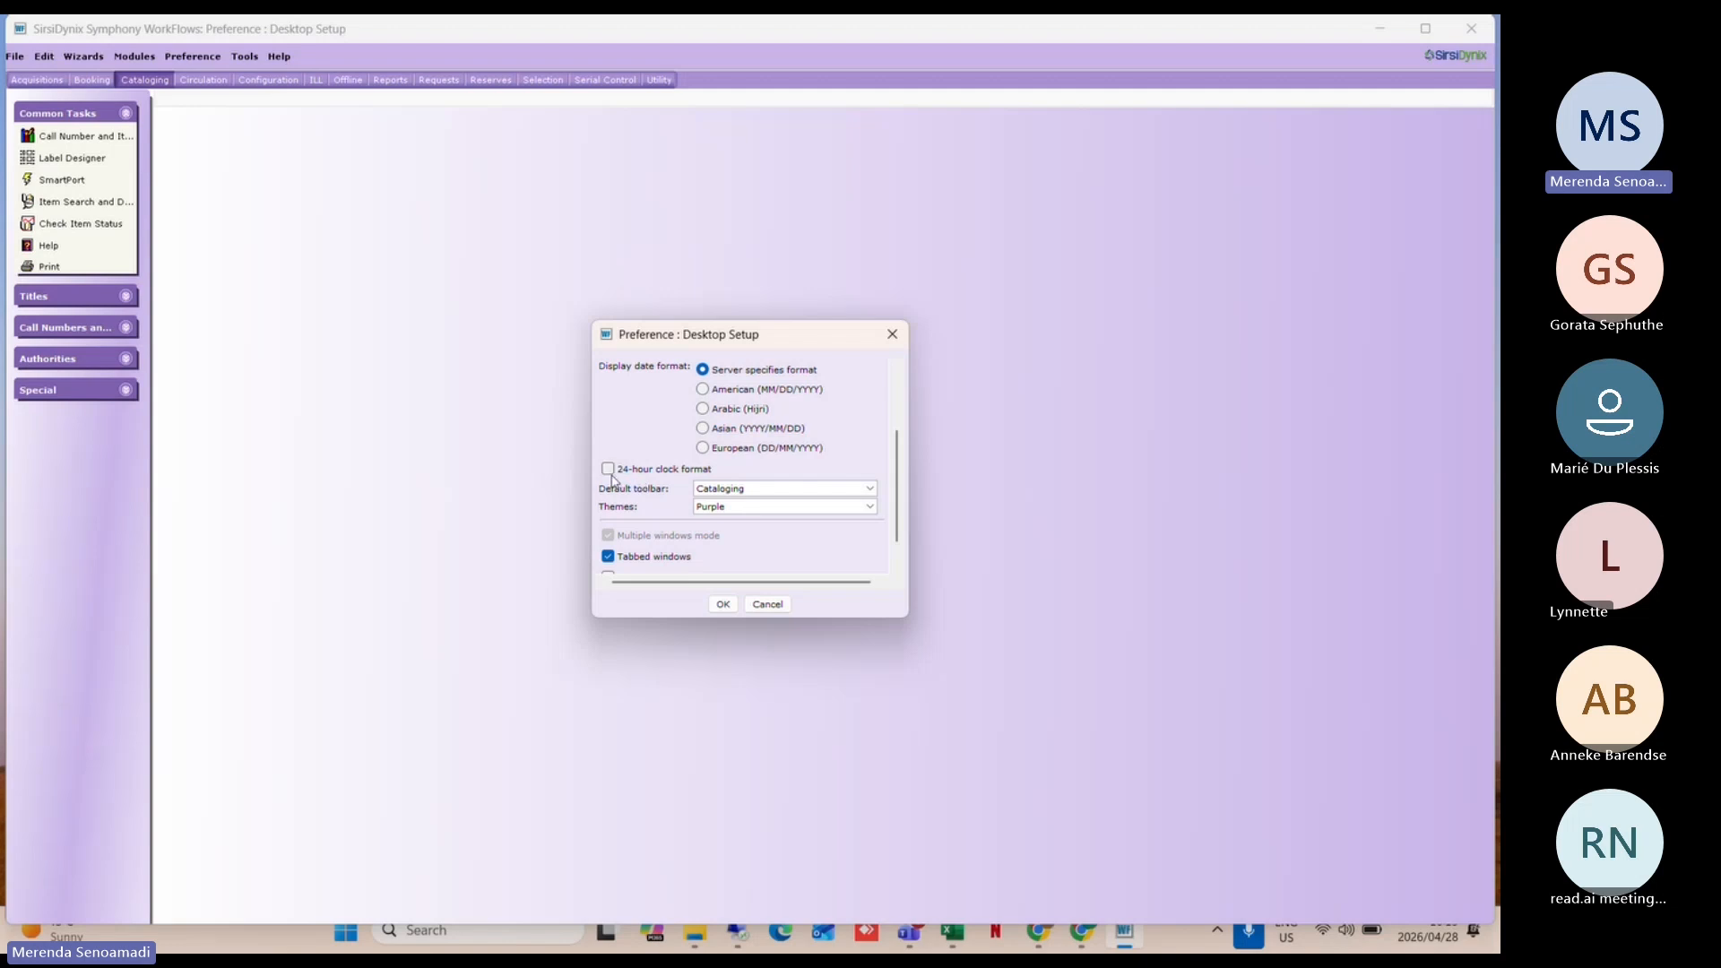
{"action": "left_click", "coordinate": [609, 472]}
{"action": "left_click", "coordinate": [725, 605]}
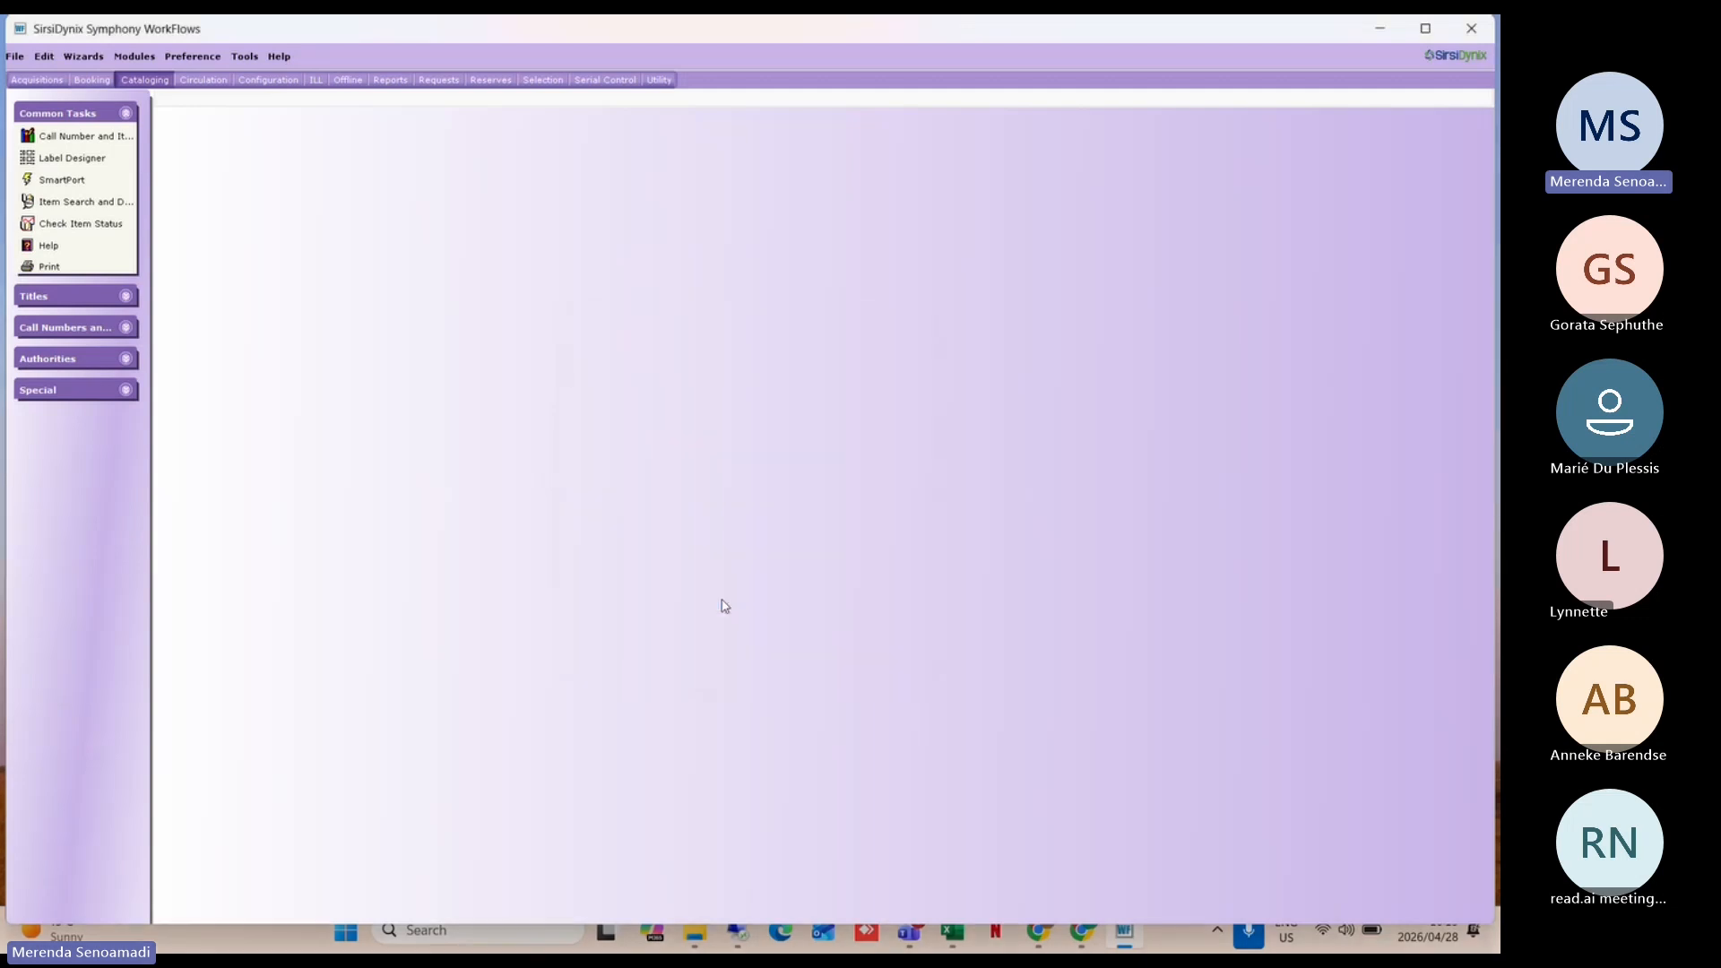
Step: Halt the workstation and relaunch WorkFlows from the desktop icon
{"action": "left_click", "coordinate": [1478, 26]}
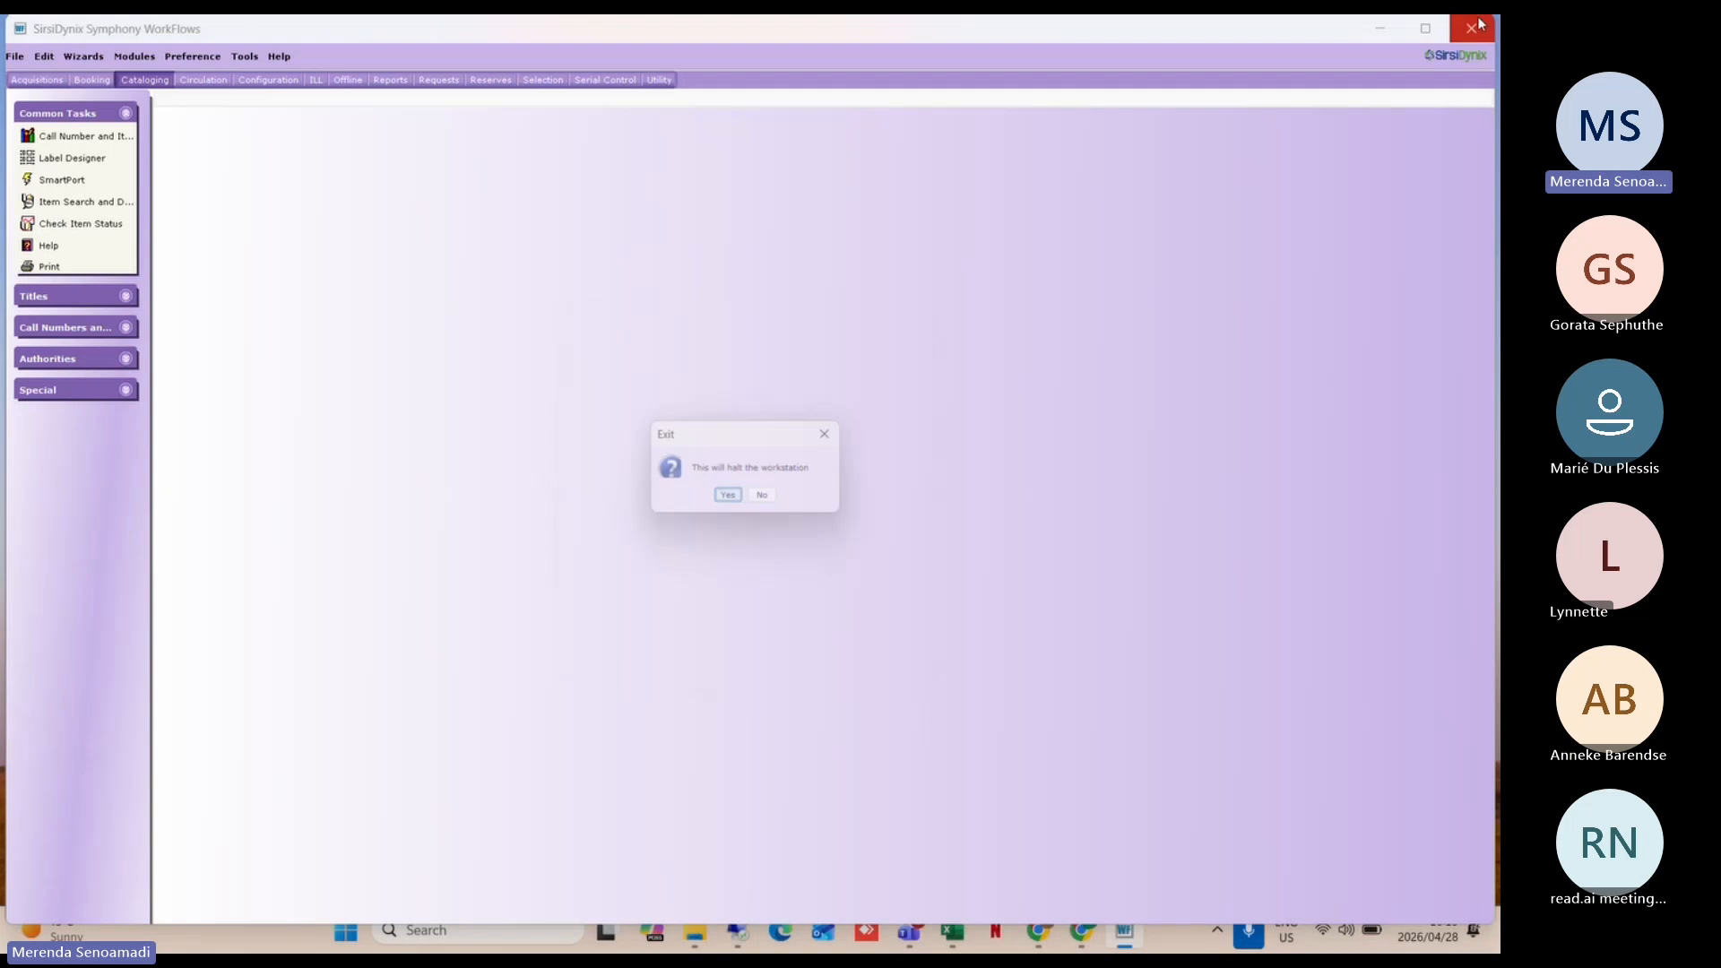
{"action": "left_click", "coordinate": [727, 495]}
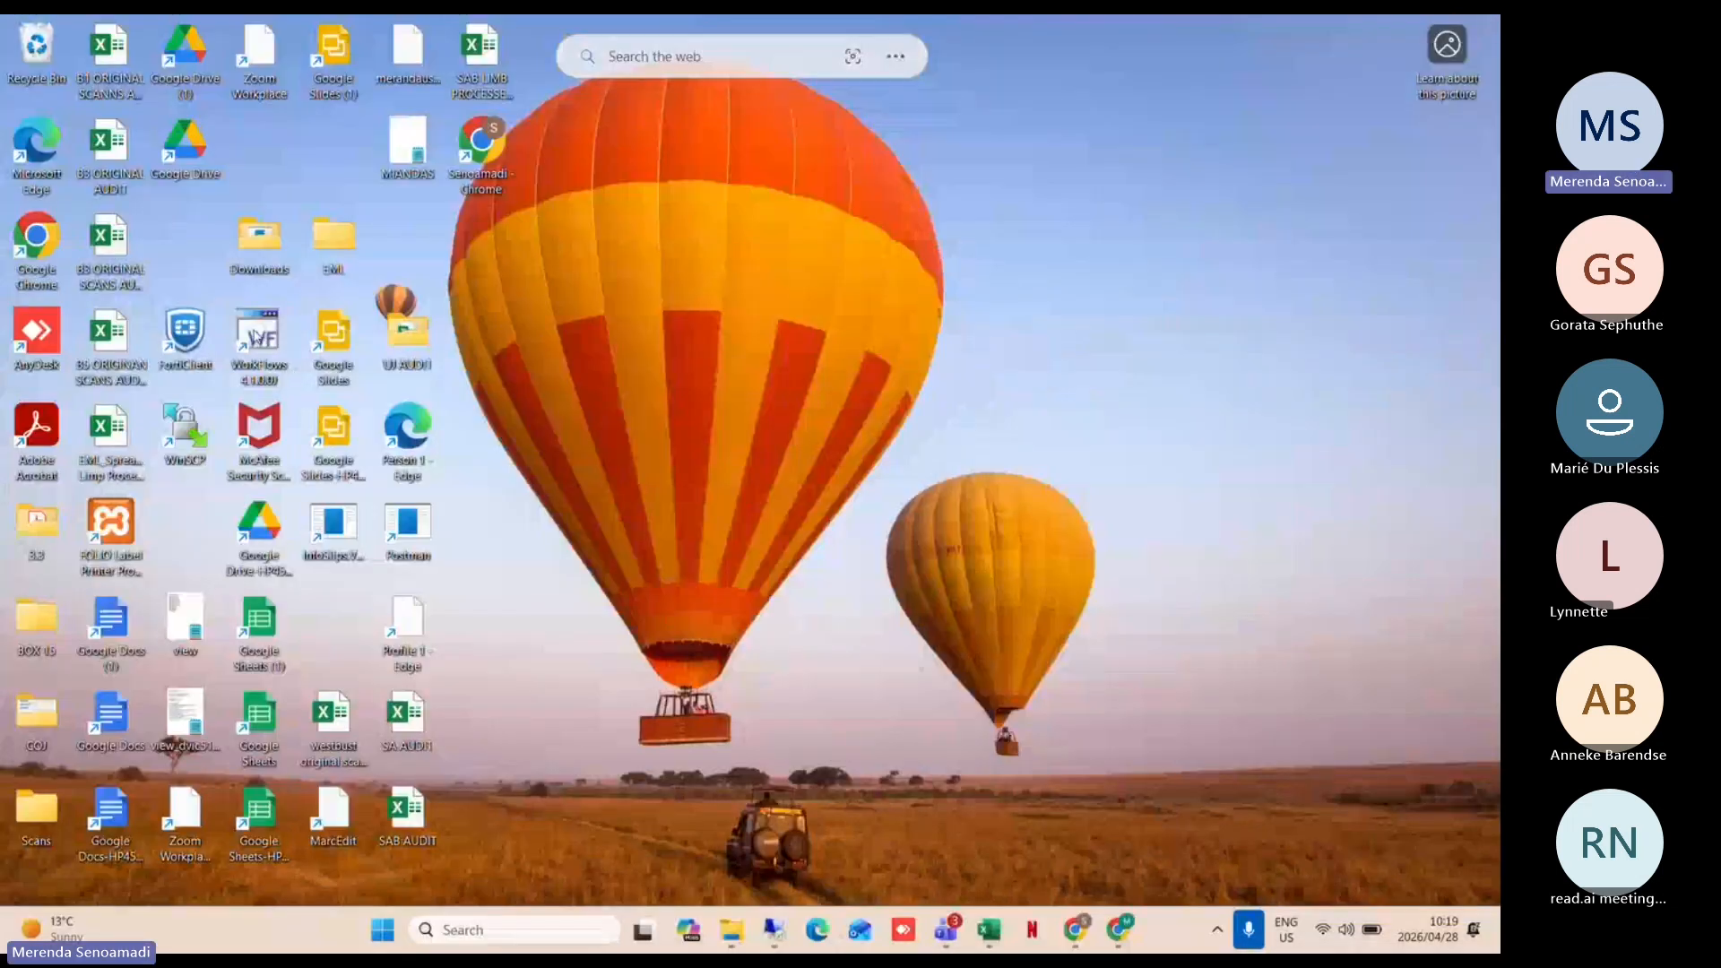
{"action": "double_click", "coordinate": [257, 339]}
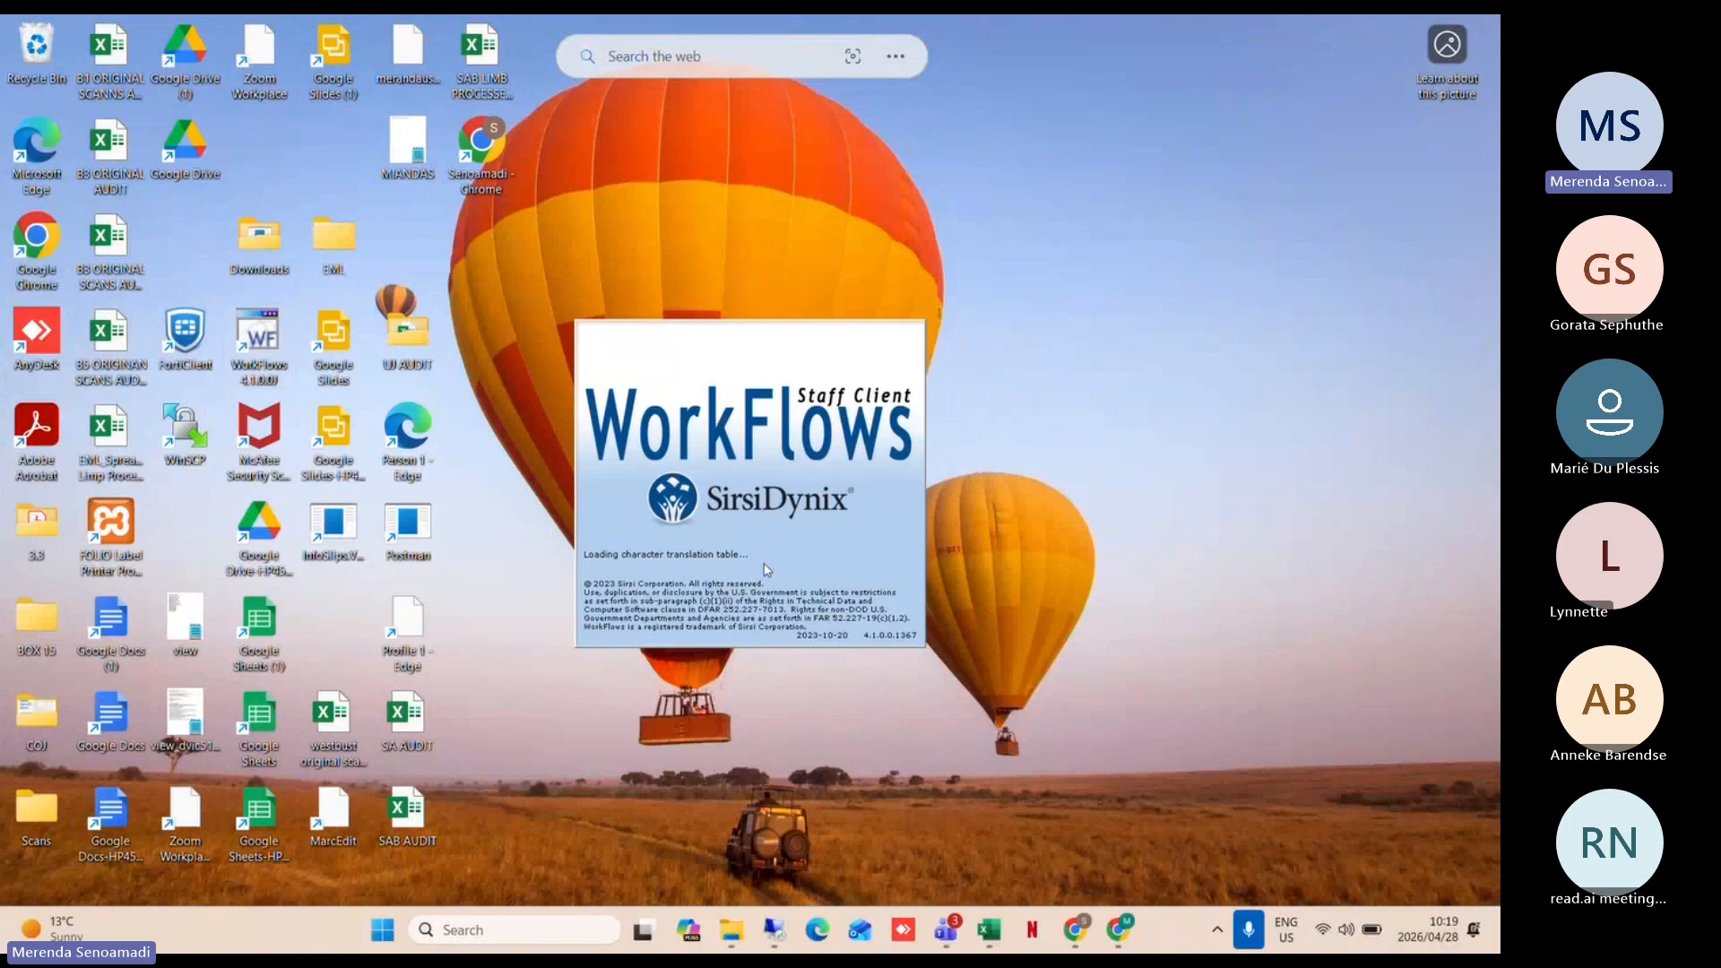
Step: Accept the configuration and log in with the staff user ID and PIN
{"action": "left_click", "coordinate": [717, 581]}
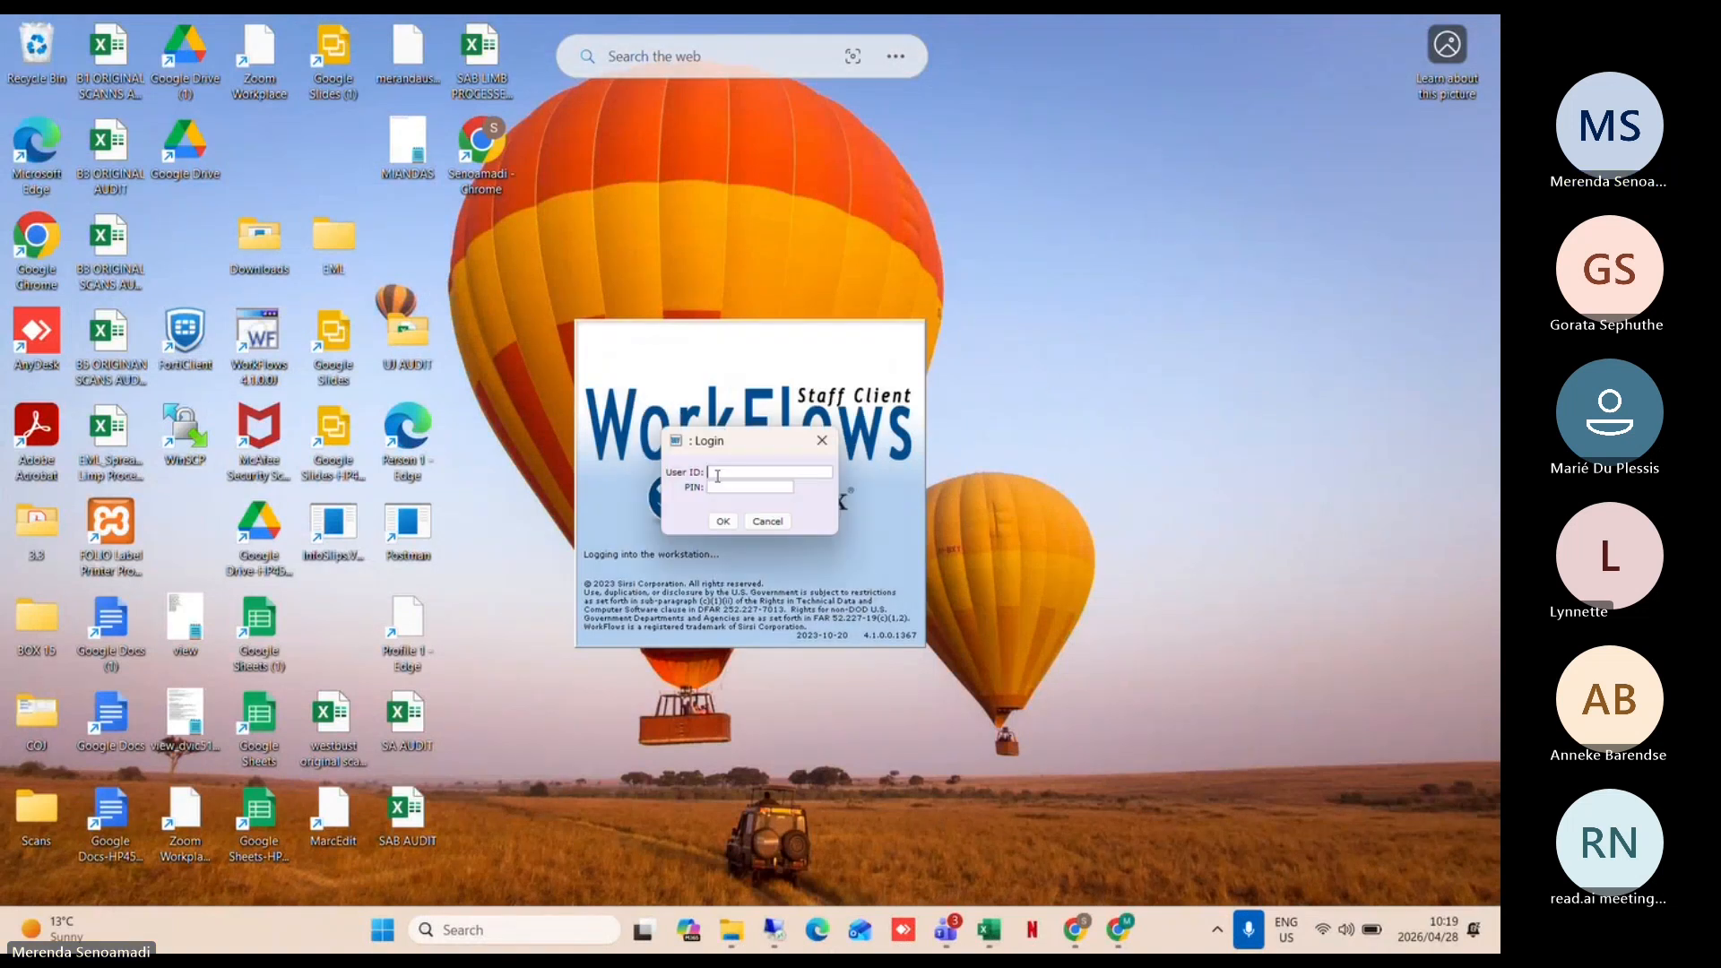
{"action": "type", "text": "SIRSI"}
{"action": "left_click", "coordinate": [717, 487]}
{"action": "type", "text": "**"}
{"action": "key", "text": "Return"}
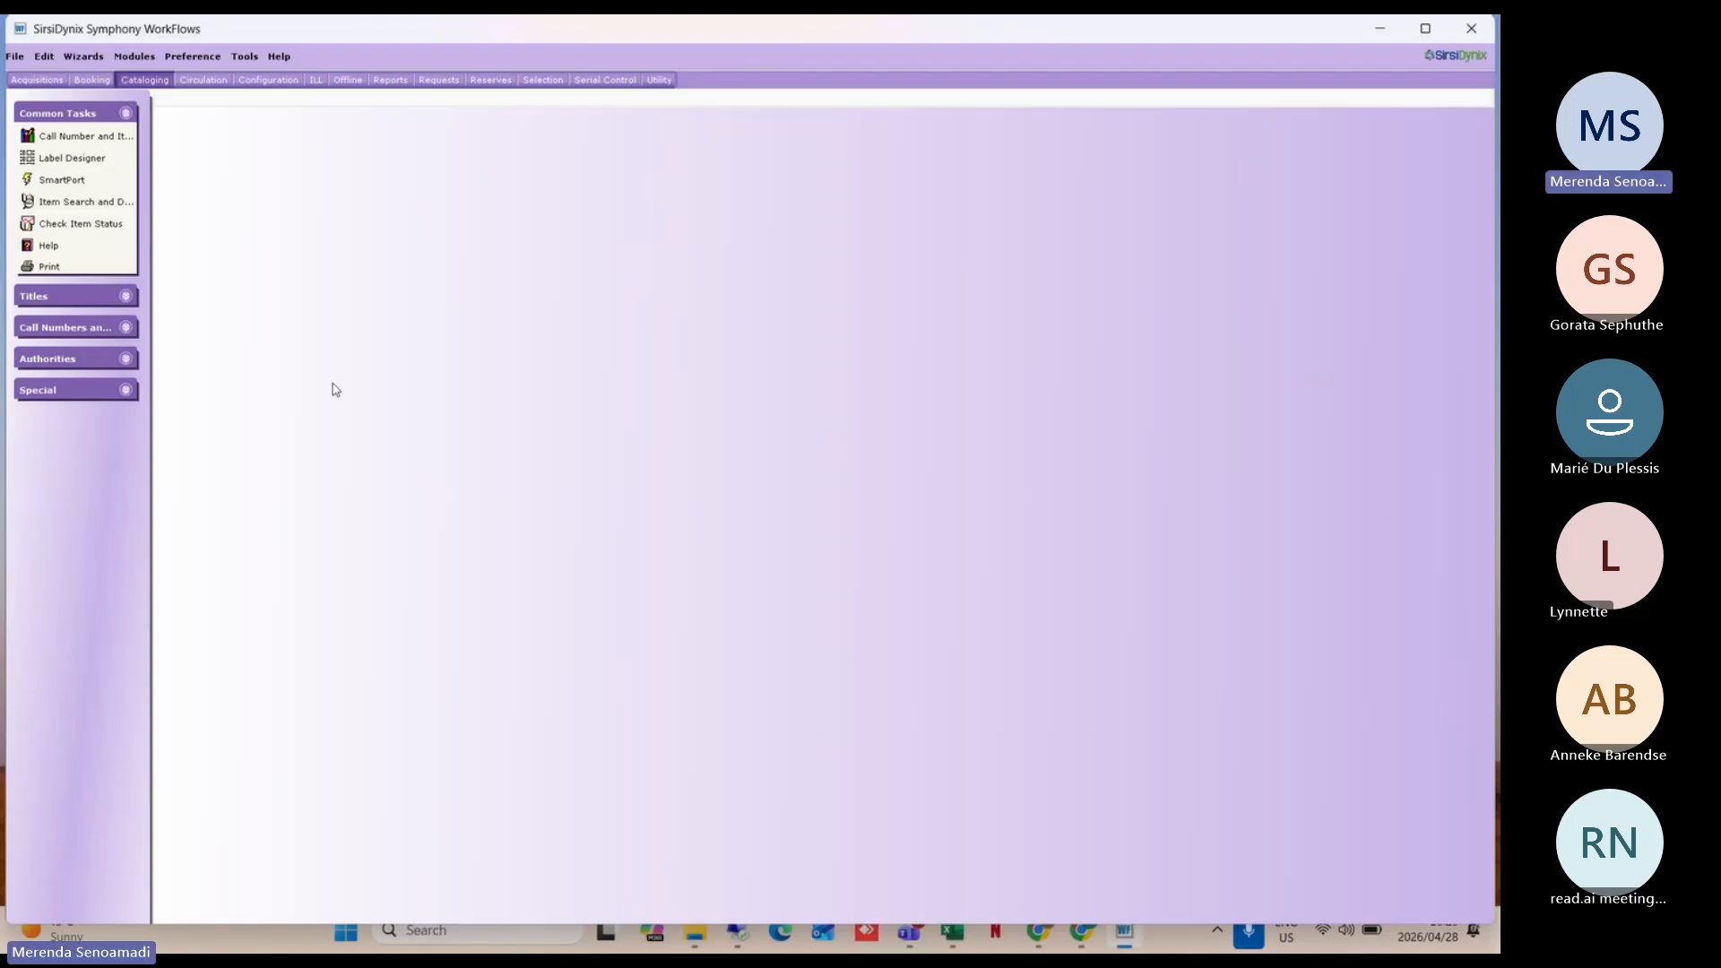
Step: Switch to Circulation and open Modify Due Dates from its Special task group
{"action": "left_click", "coordinate": [125, 389]}
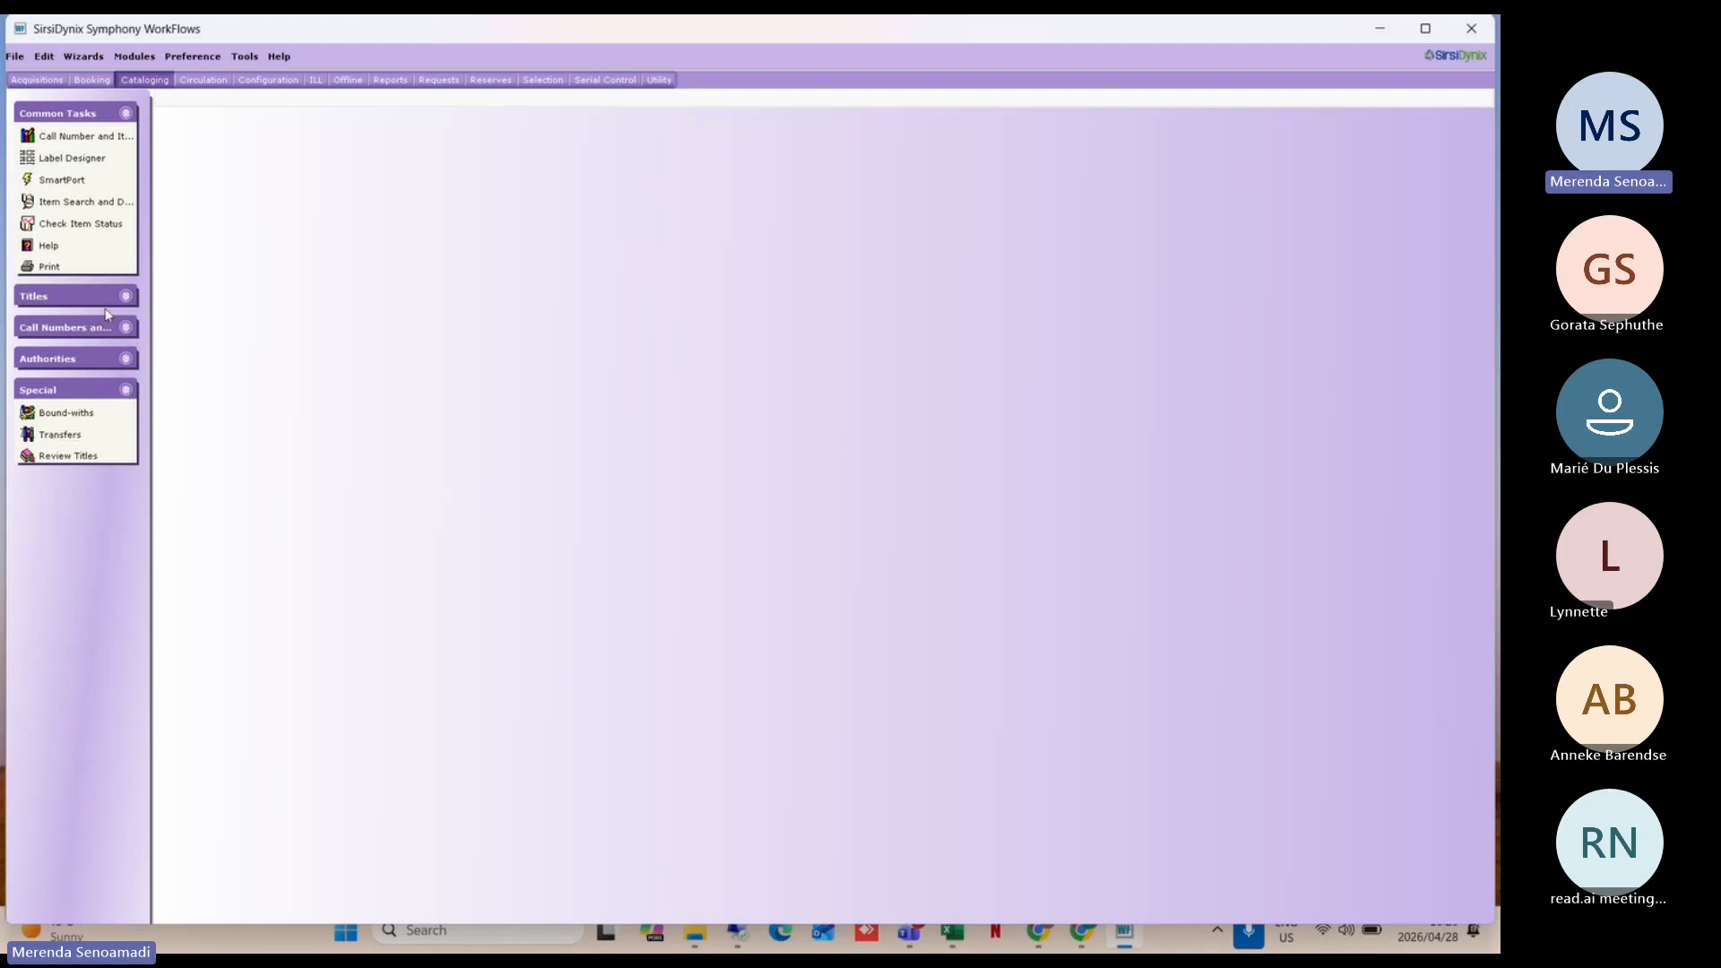
{"action": "left_click", "coordinate": [193, 81]}
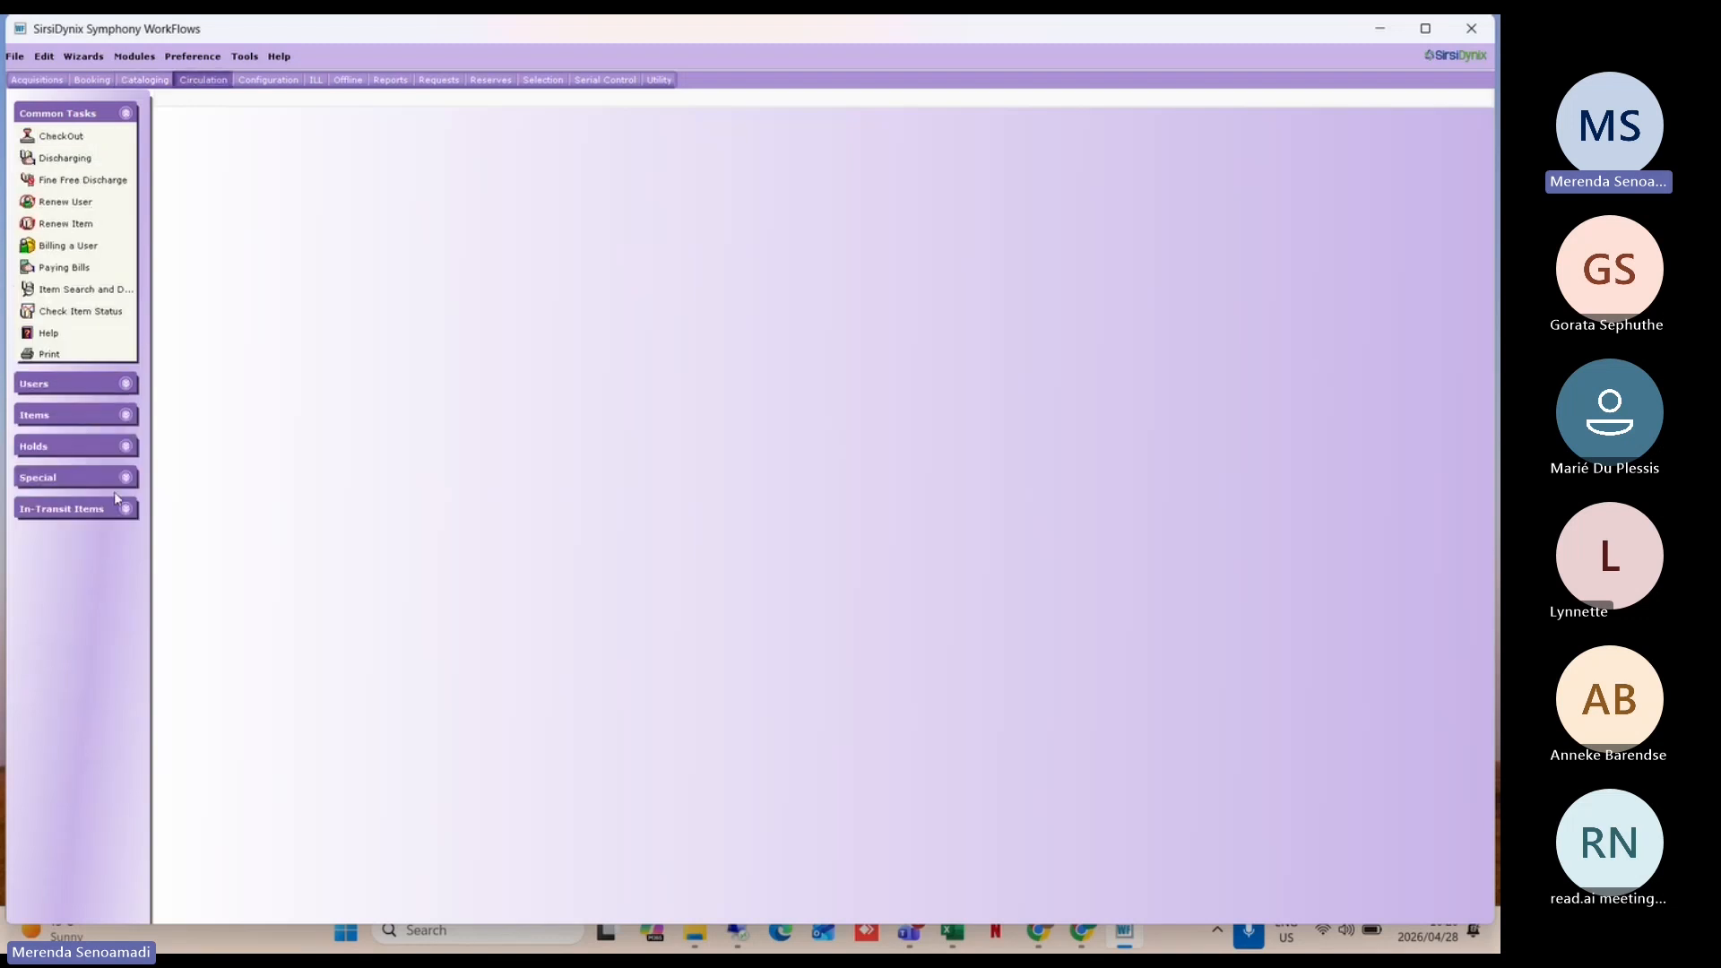
{"action": "left_click", "coordinate": [107, 481]}
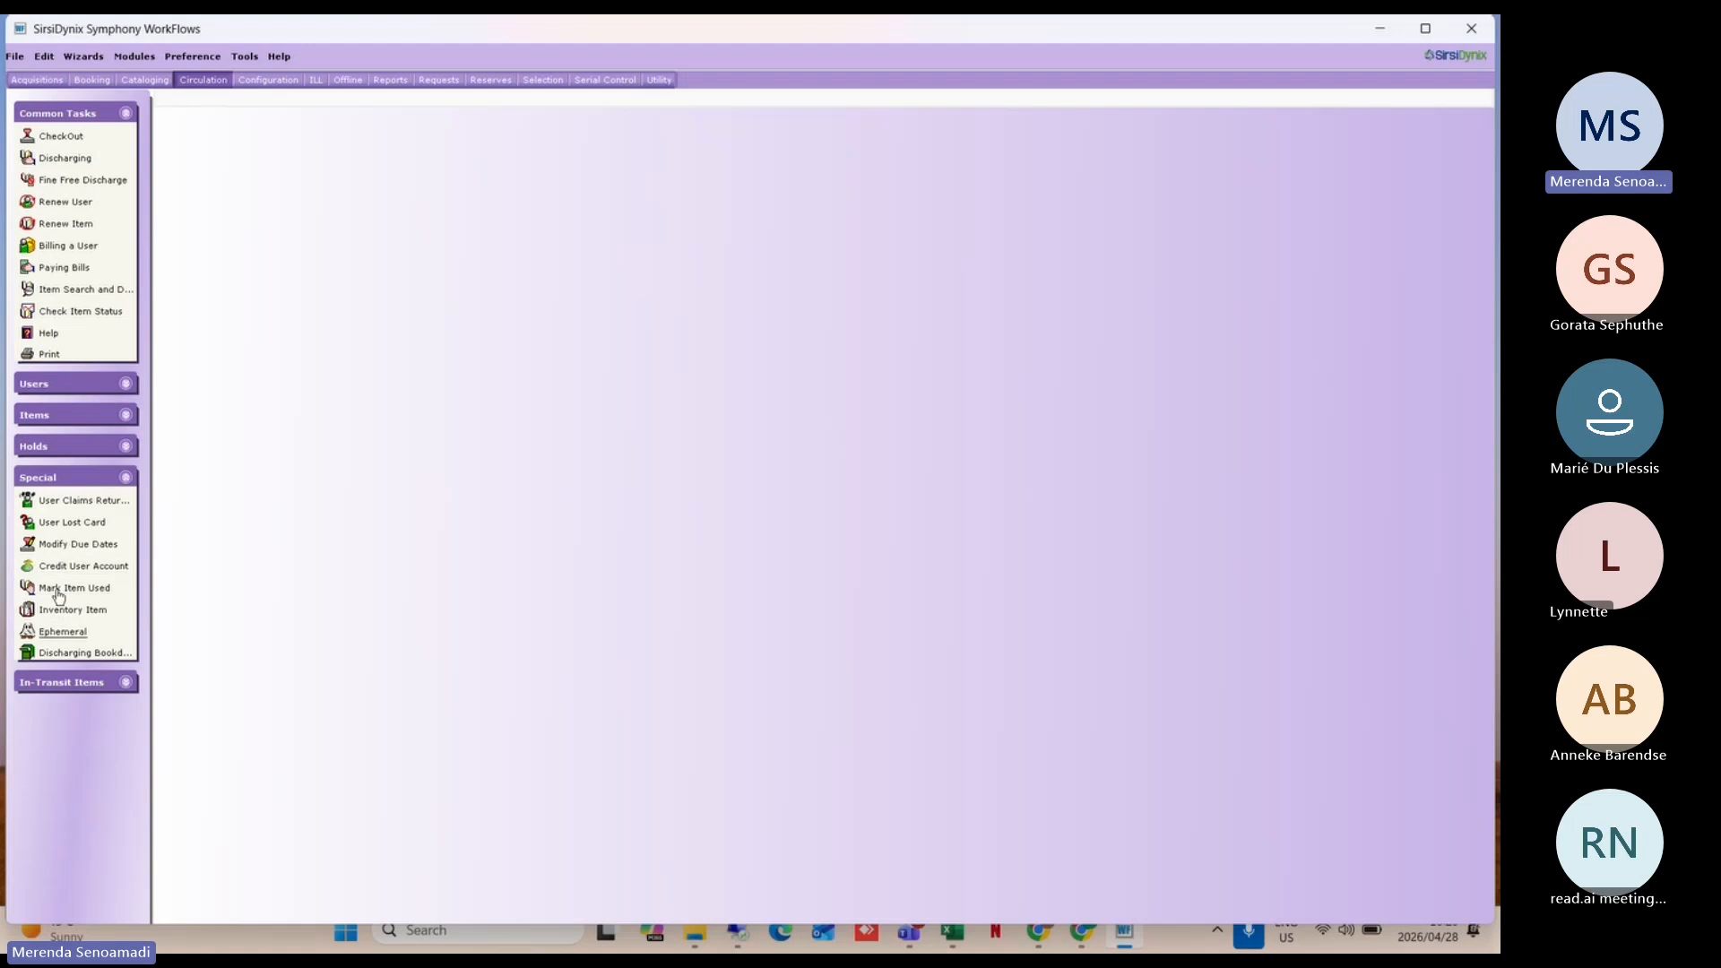
{"action": "left_click", "coordinate": [81, 544]}
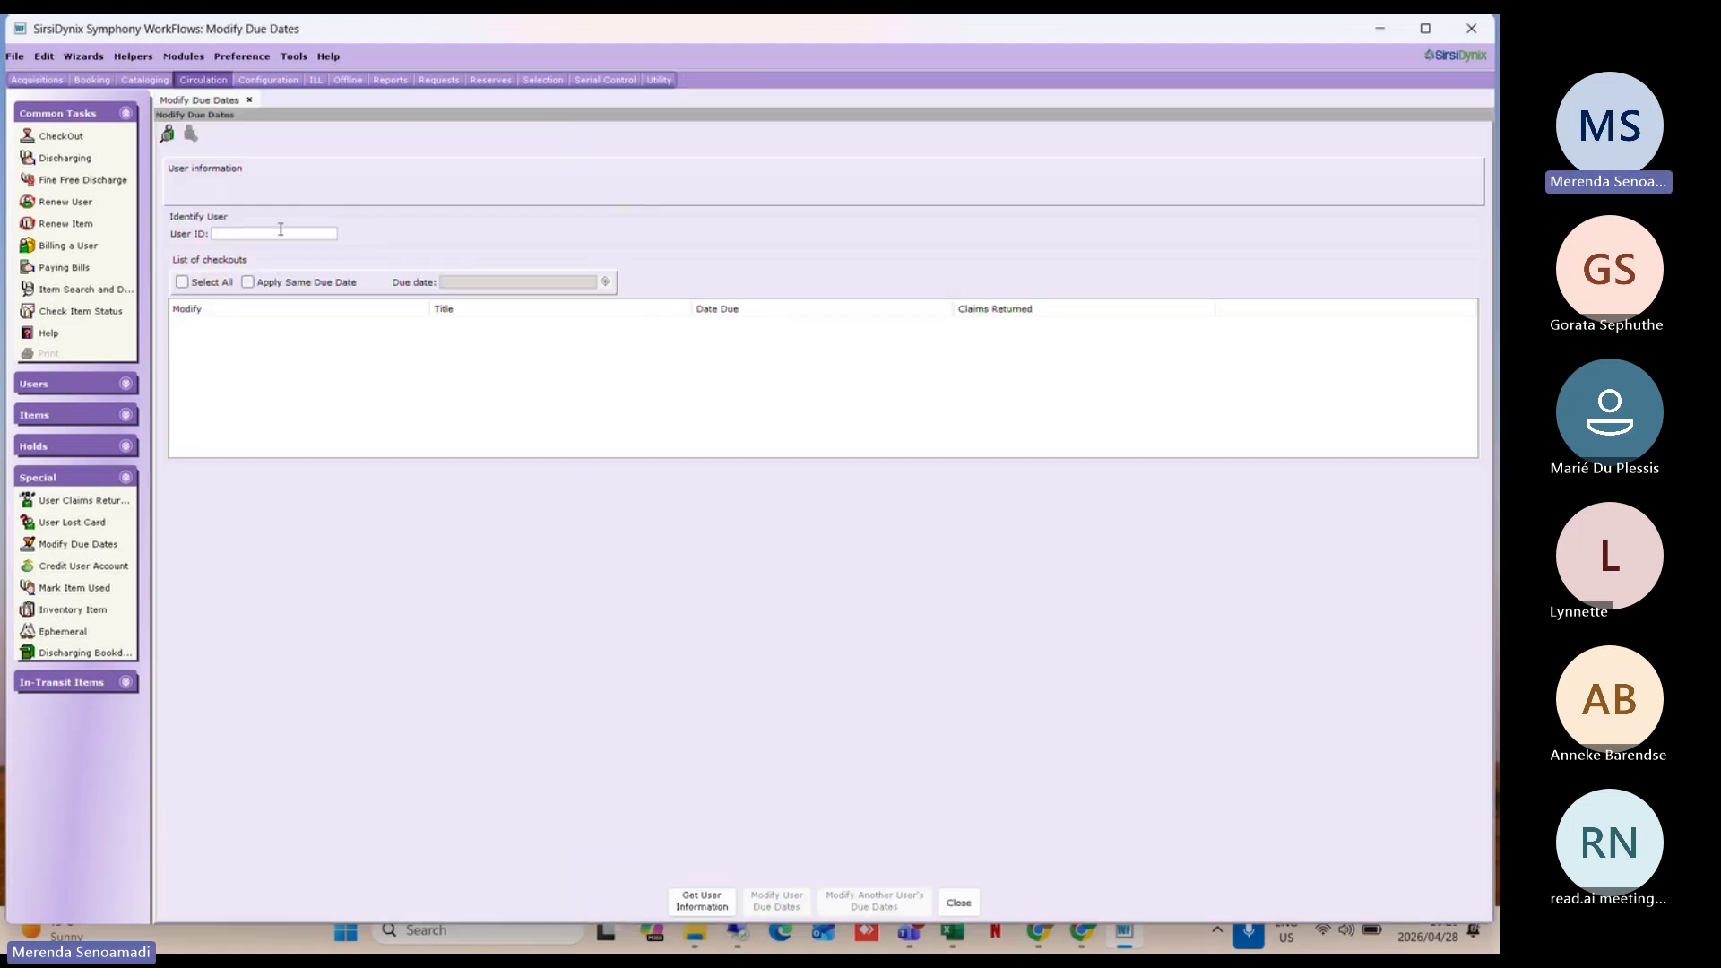
Step: Load the utility user's checkout and check its due date of 30/04/2026, 14:00 in the picker
{"action": "type", "text": "UTILITY"}
{"action": "key", "text": "Return"}
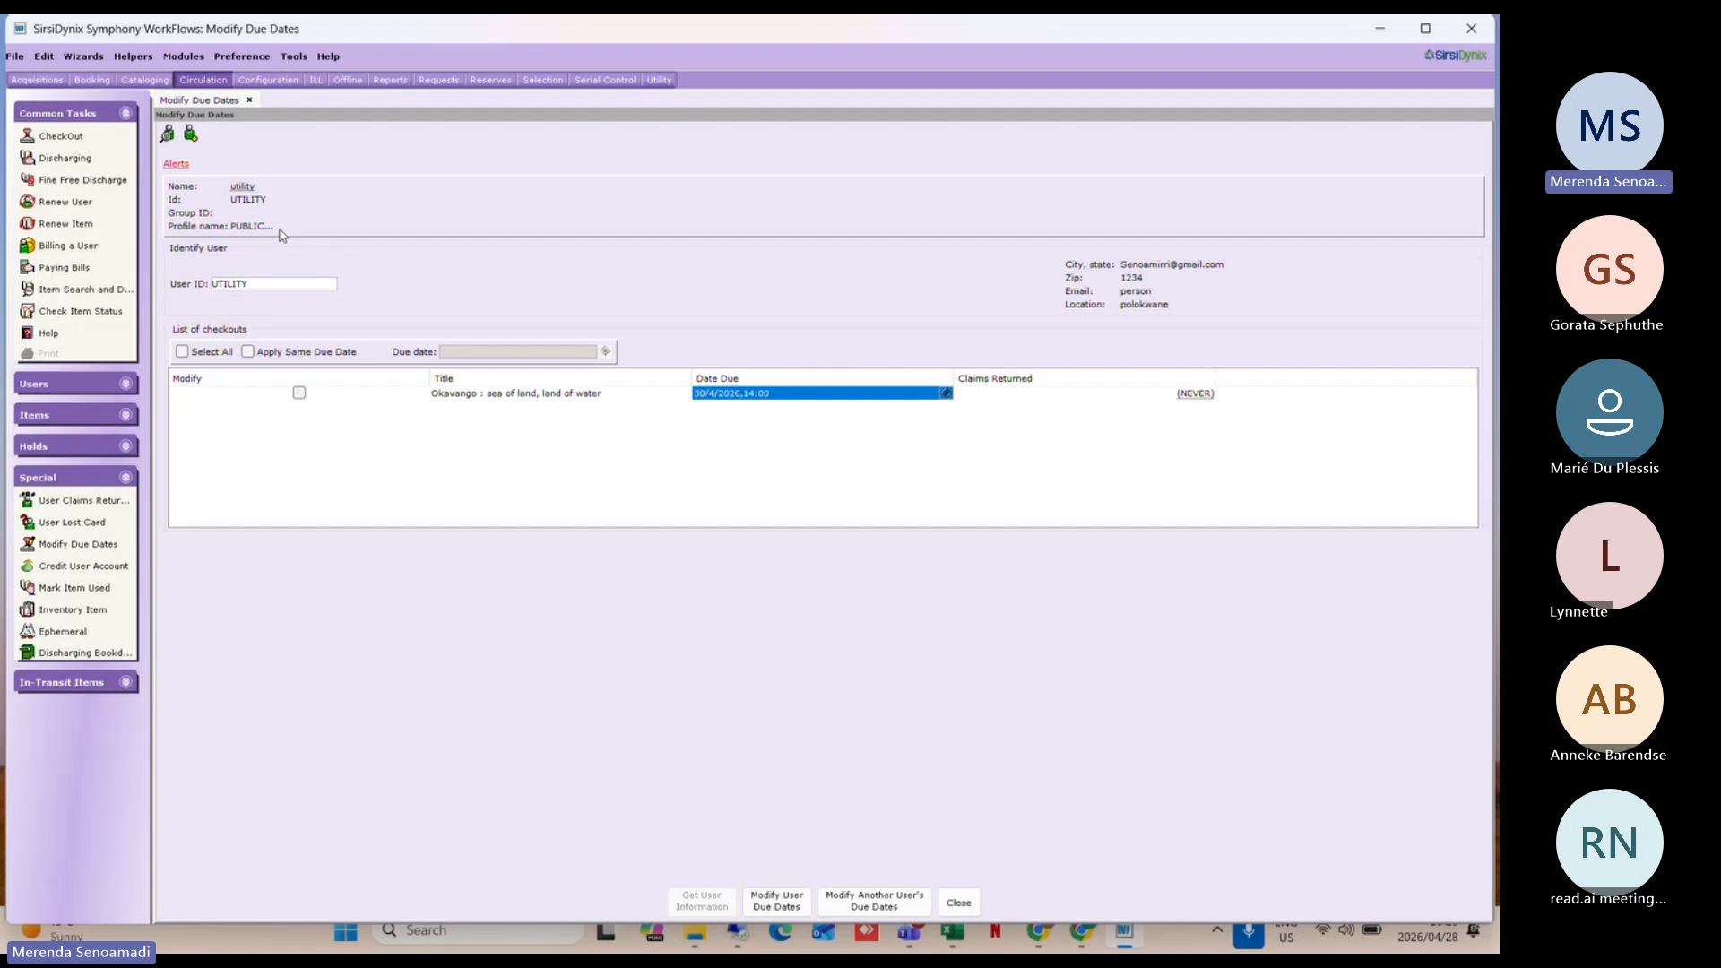
{"action": "left_click", "coordinate": [946, 392]}
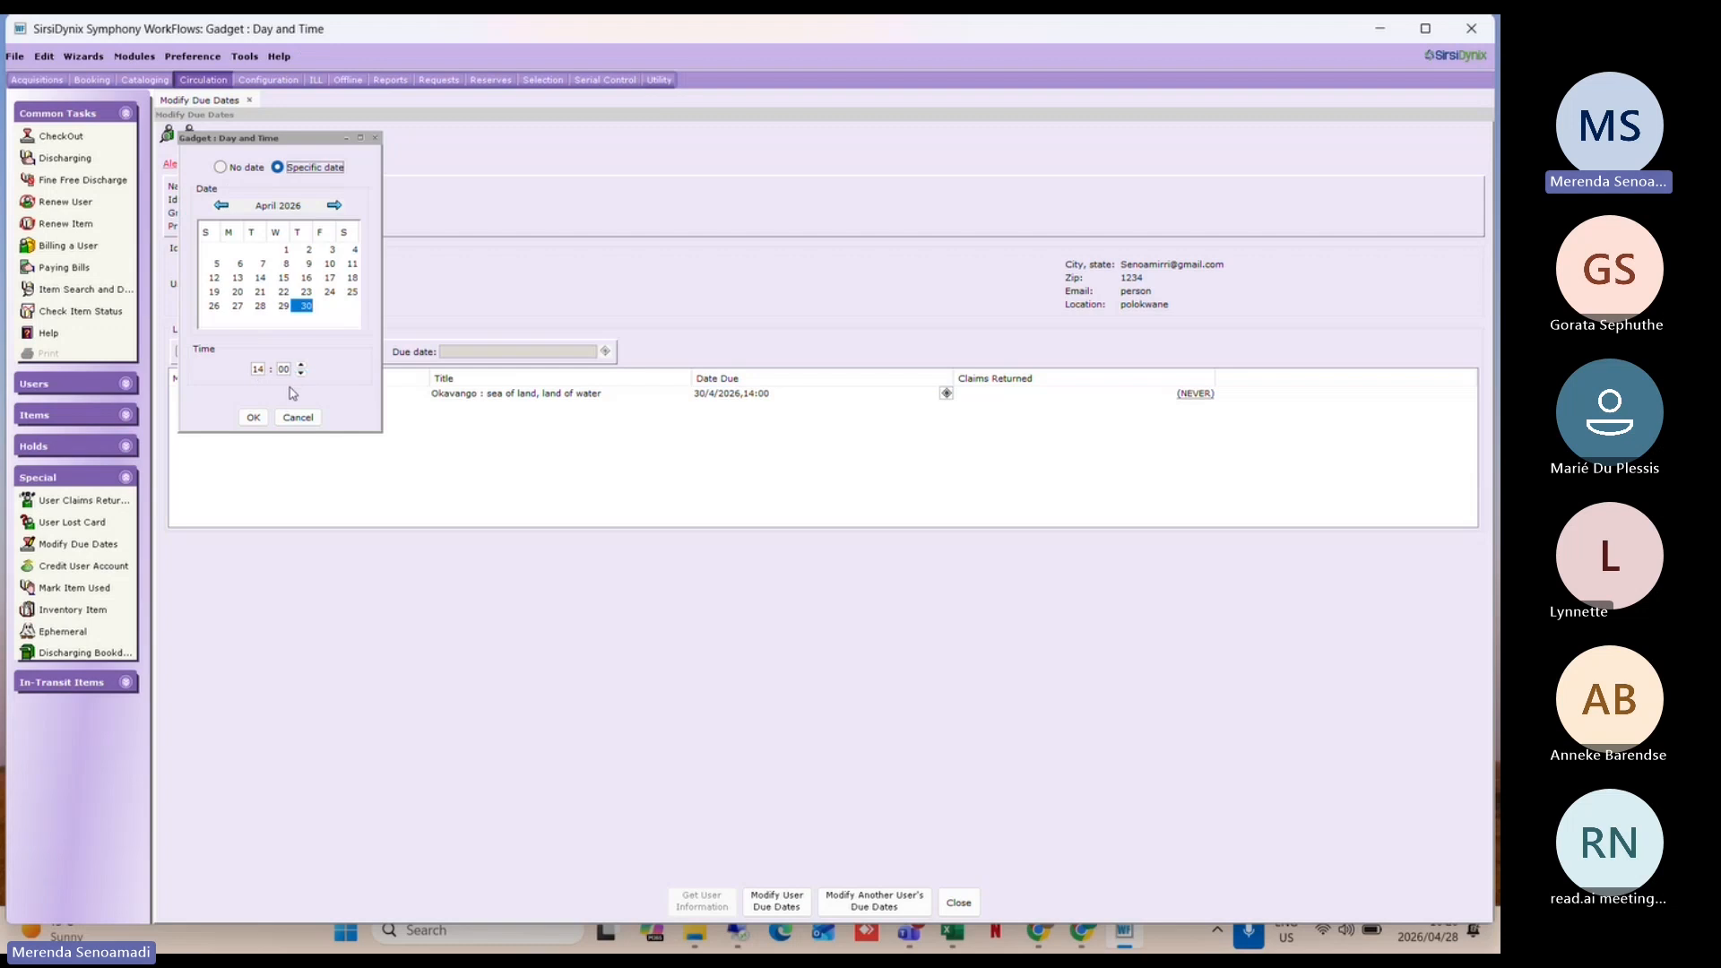
{"action": "left_click", "coordinate": [247, 421]}
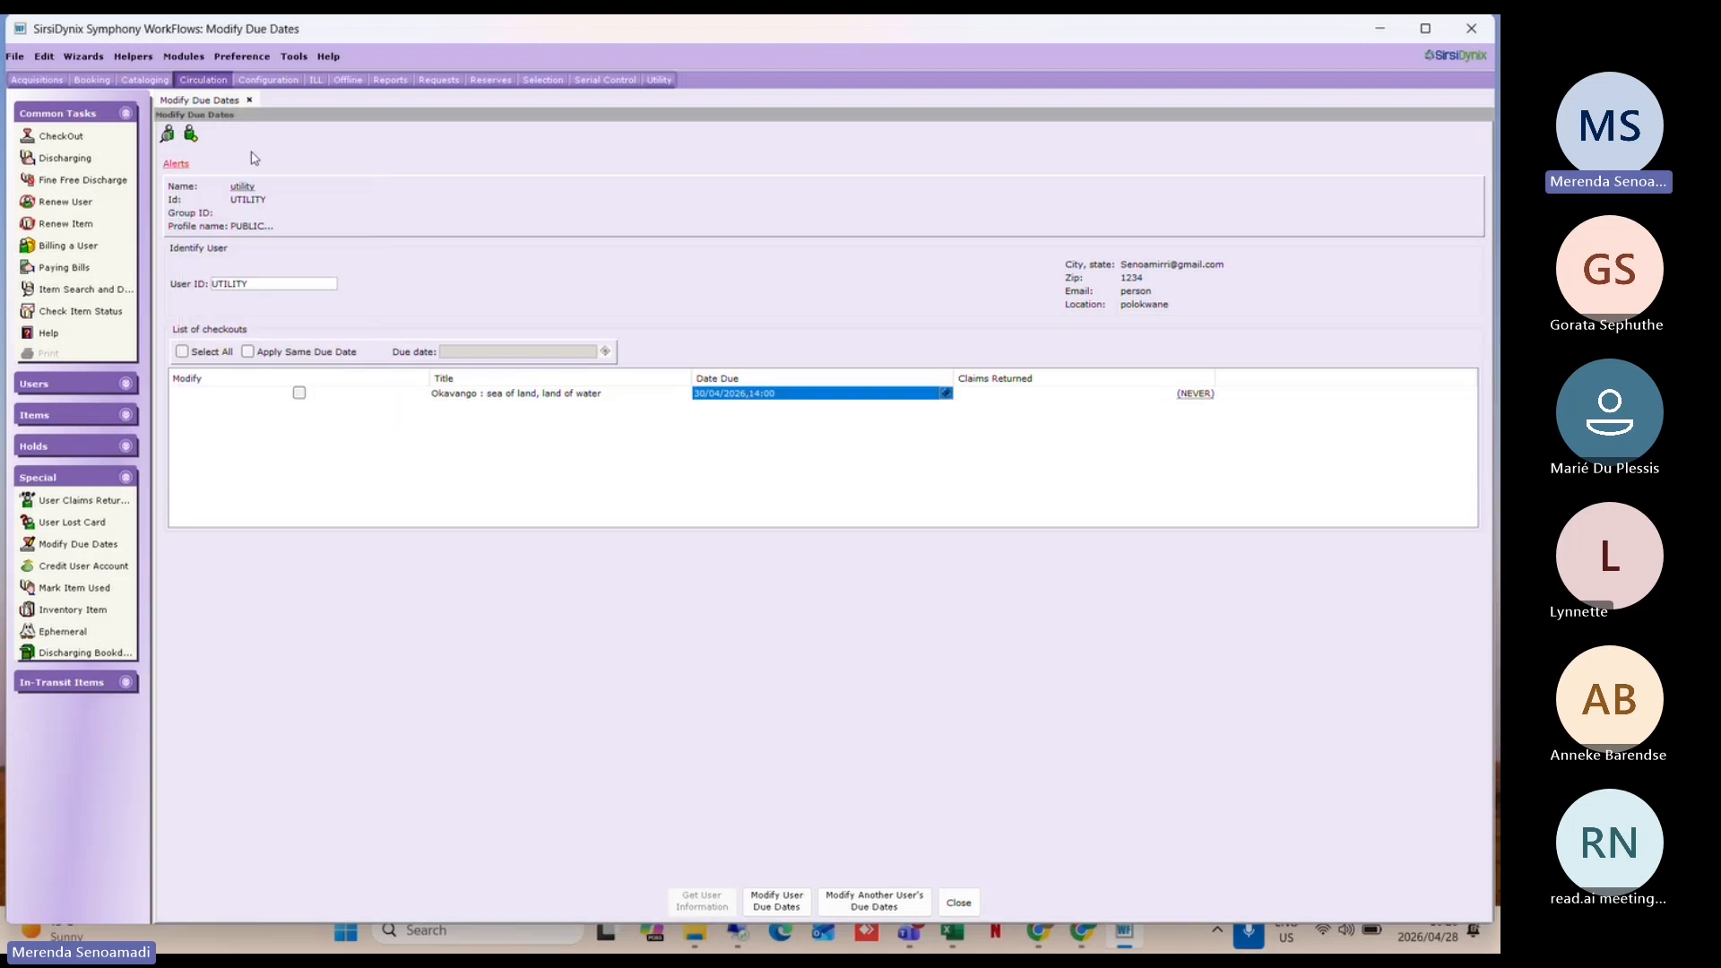
Step: Turn off the 24-hour clock format in Desktop Setup and reopen the due date picker showing 02:00 PM
{"action": "left_click", "coordinate": [242, 59]}
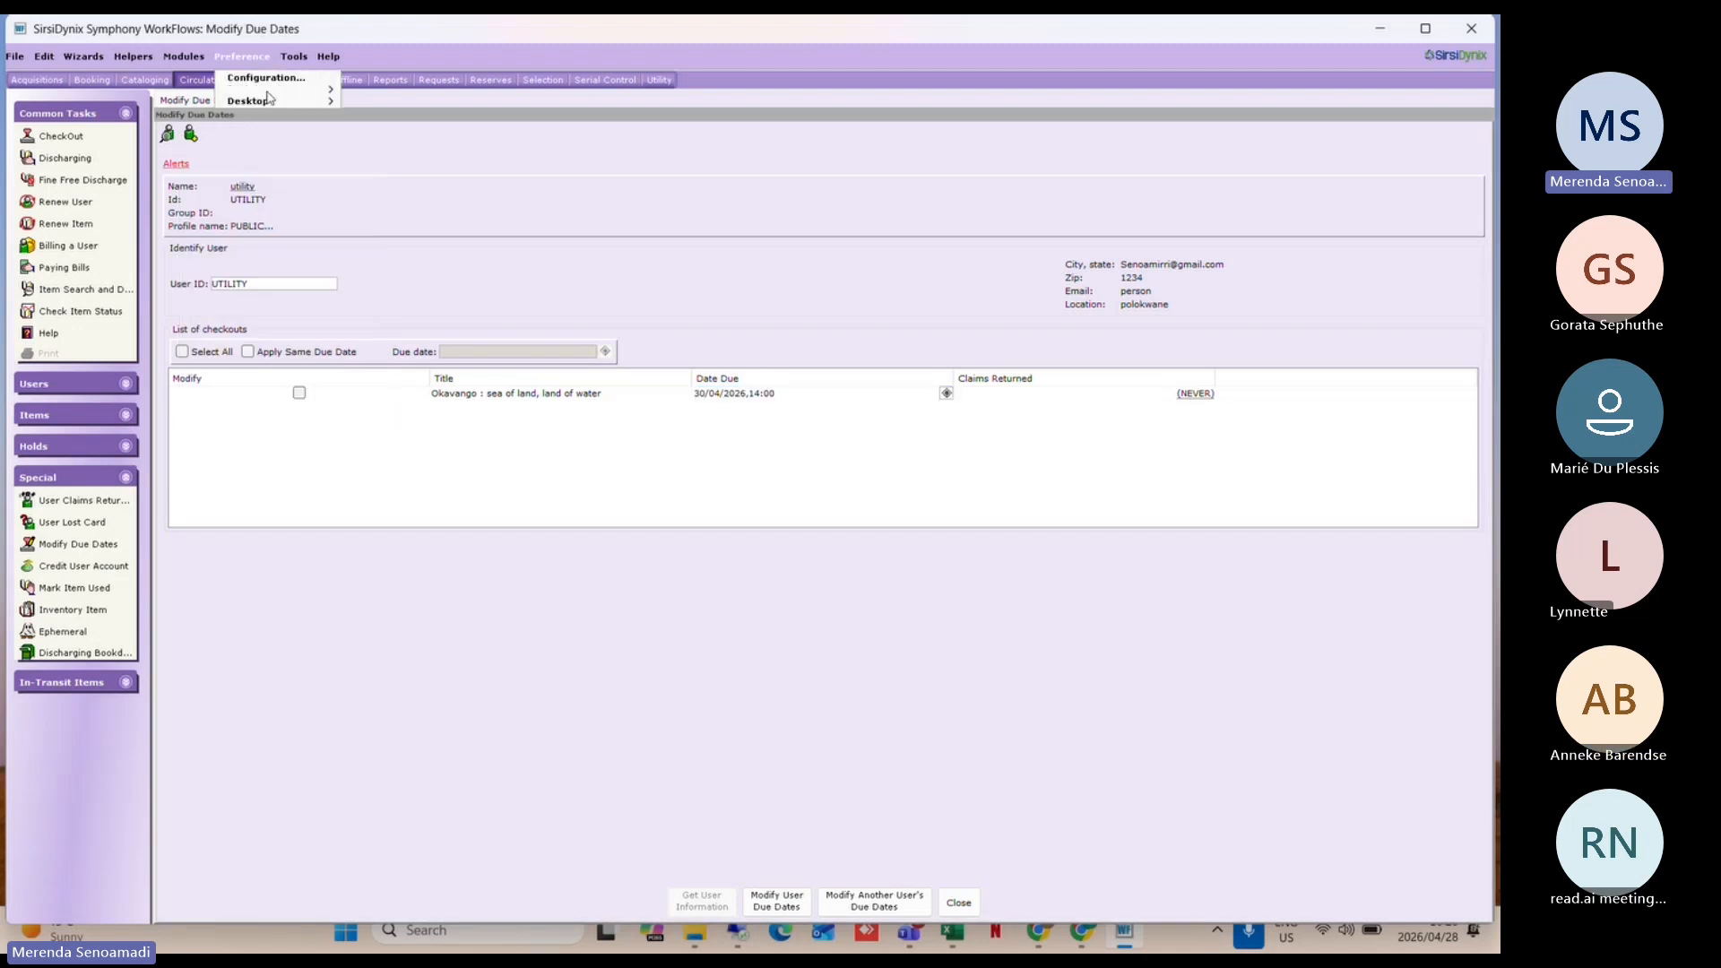
{"action": "mouse_move", "coordinate": [284, 101]}
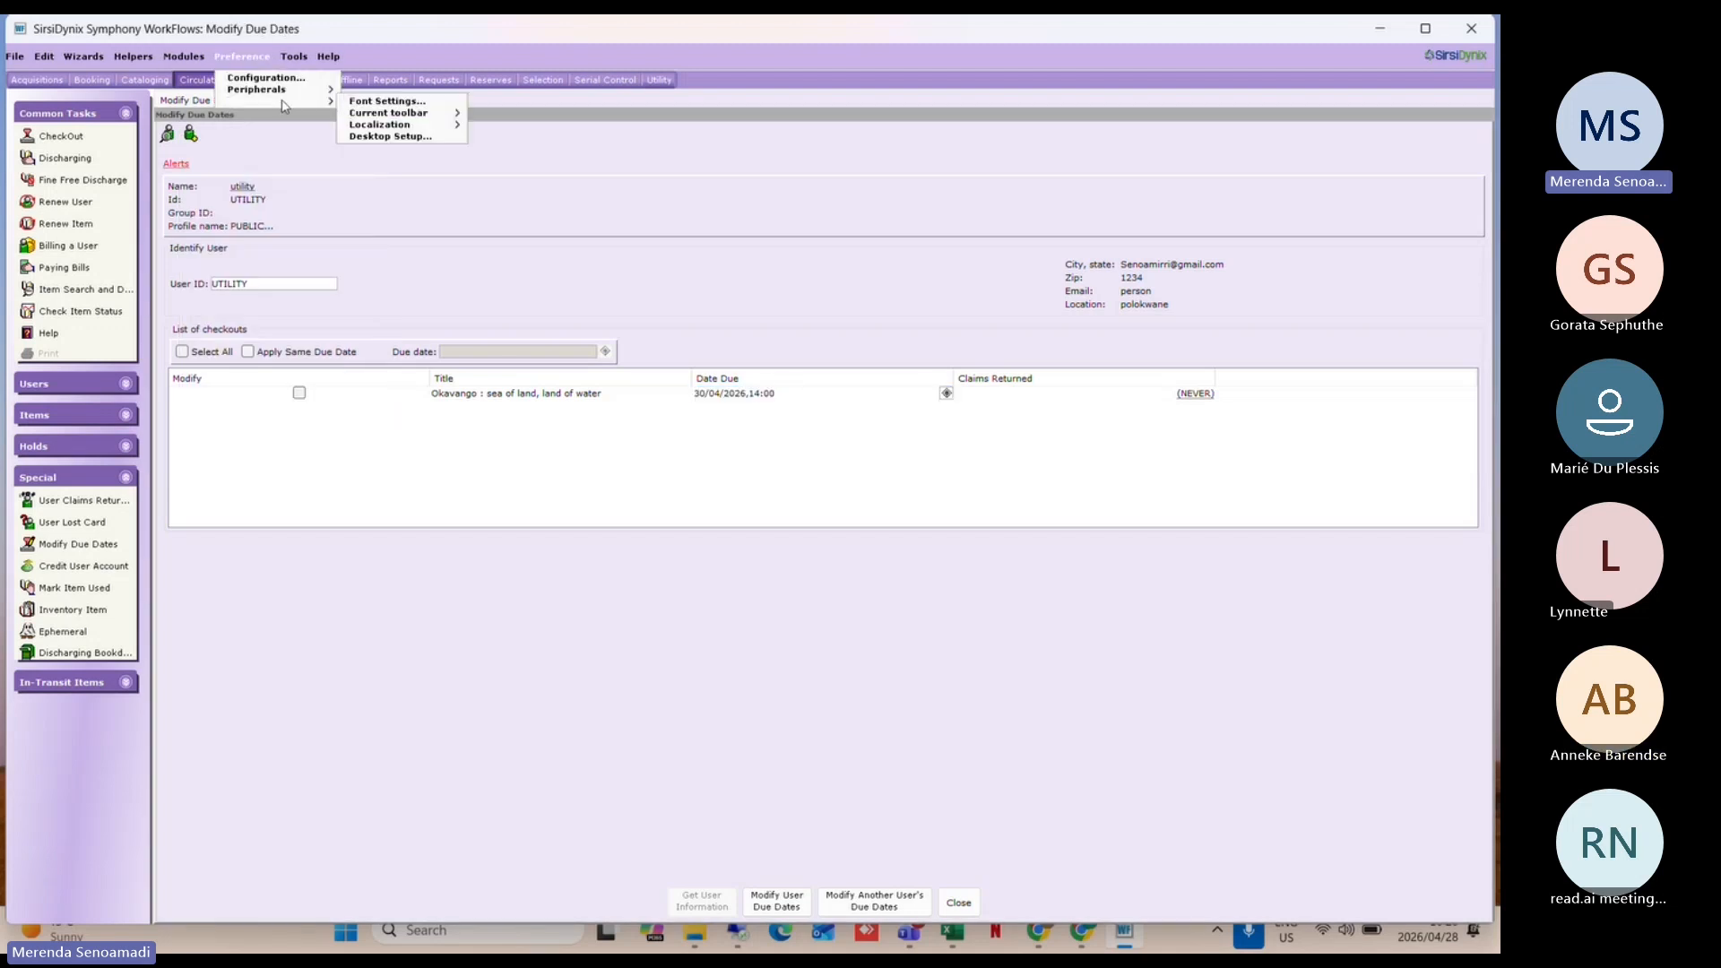
{"action": "left_click", "coordinate": [399, 137]}
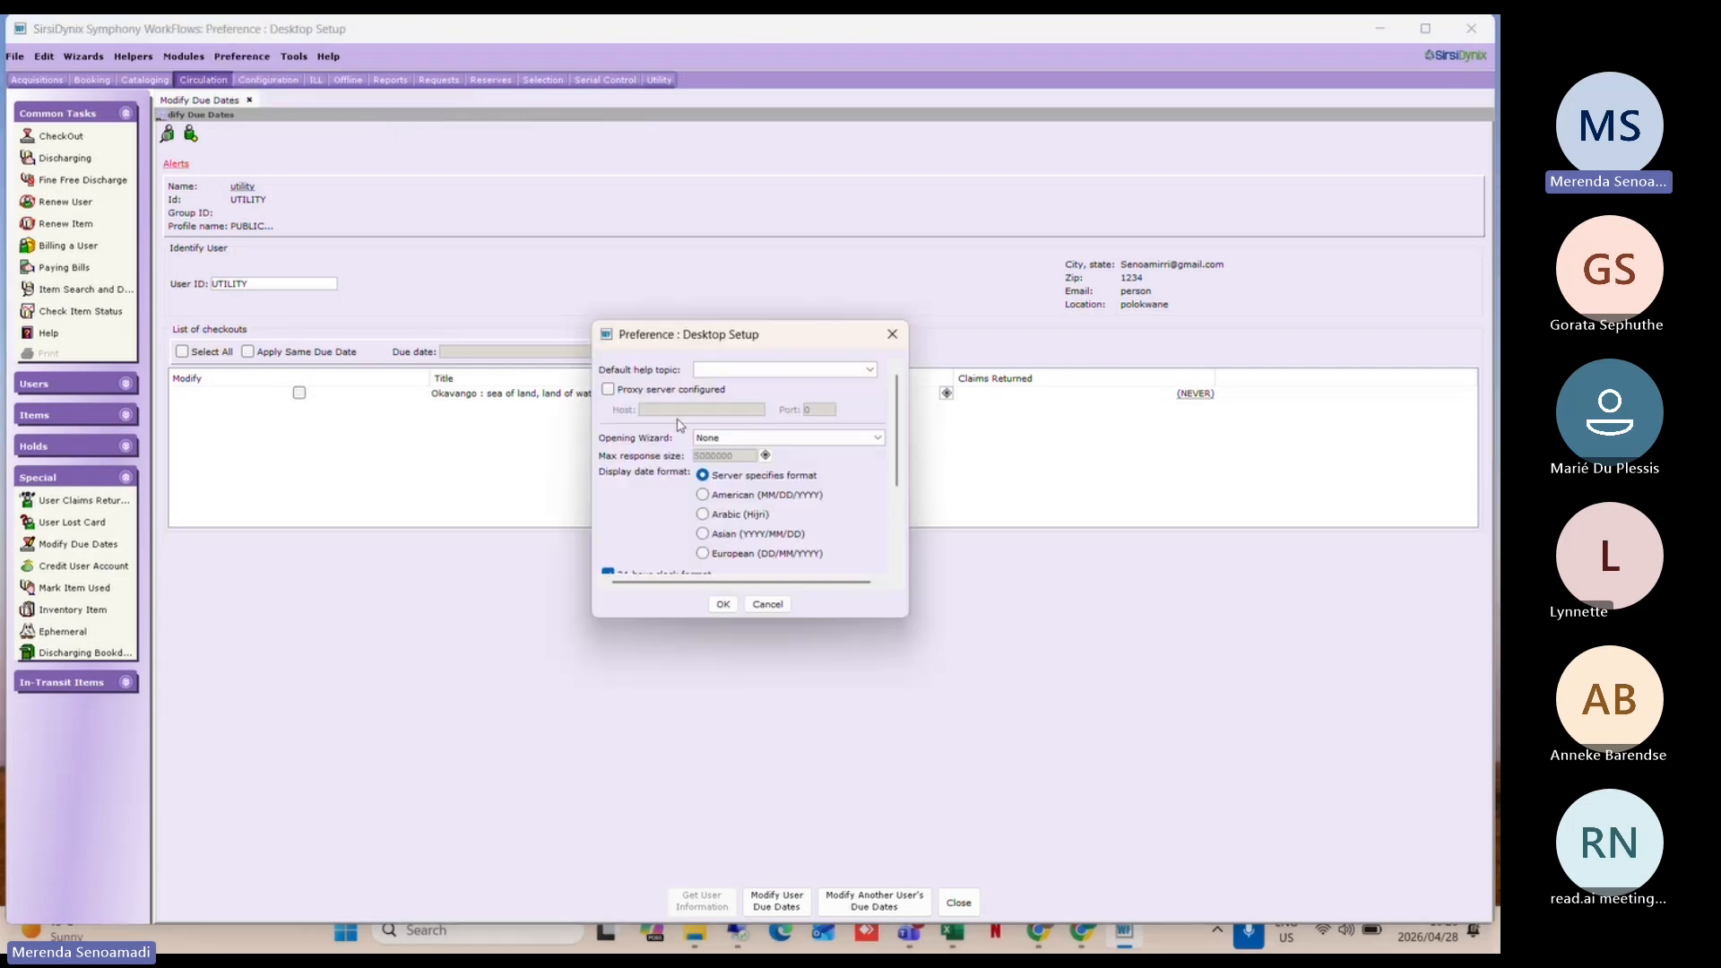
{"action": "scroll", "coordinate": [705, 536], "scroll_direction": "down", "scroll_amount": 2}
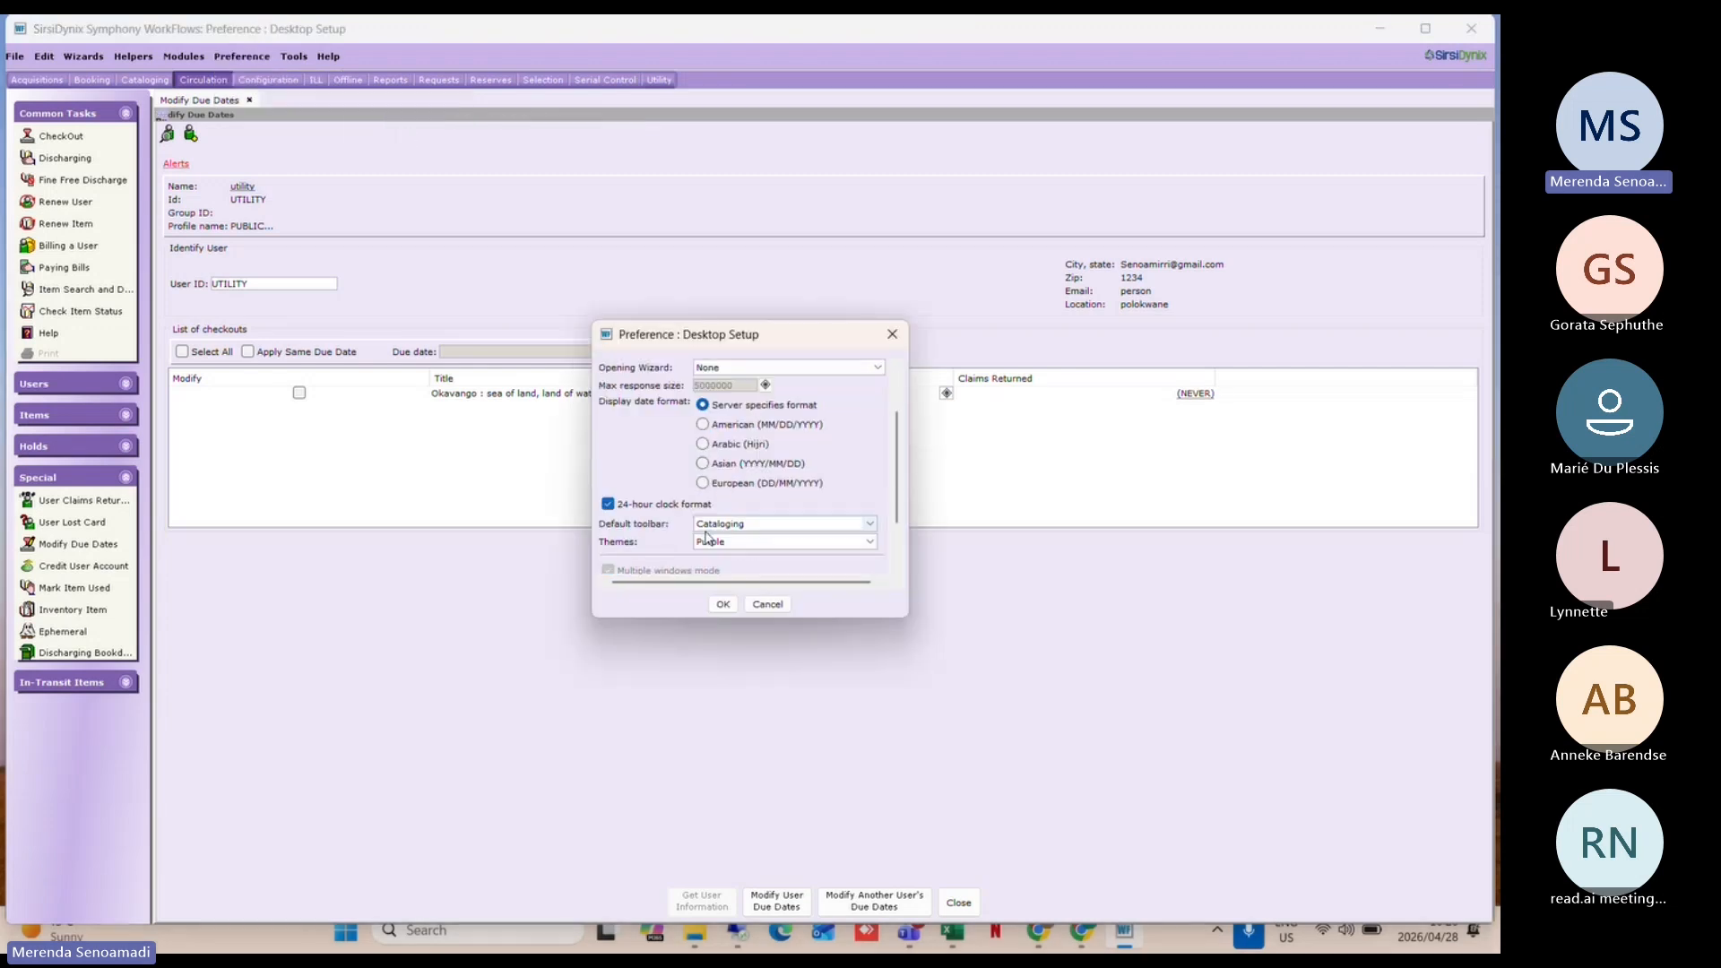
{"action": "left_click", "coordinate": [610, 505]}
{"action": "left_click", "coordinate": [613, 505]}
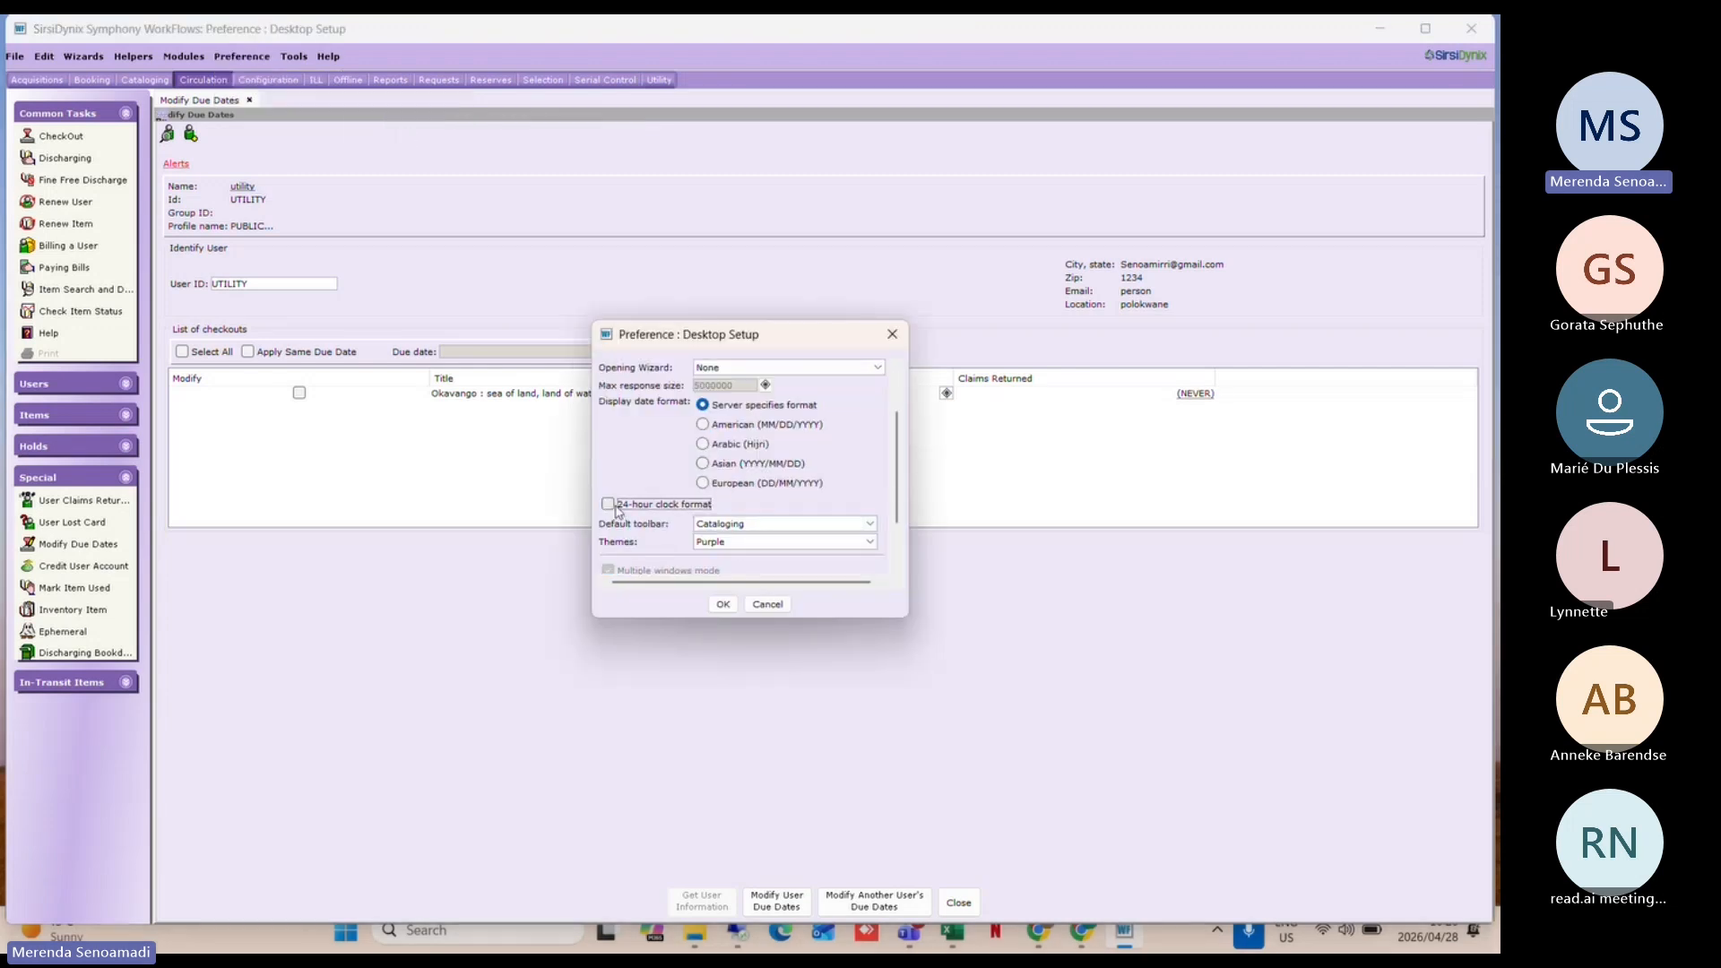
{"action": "left_click", "coordinate": [723, 605]}
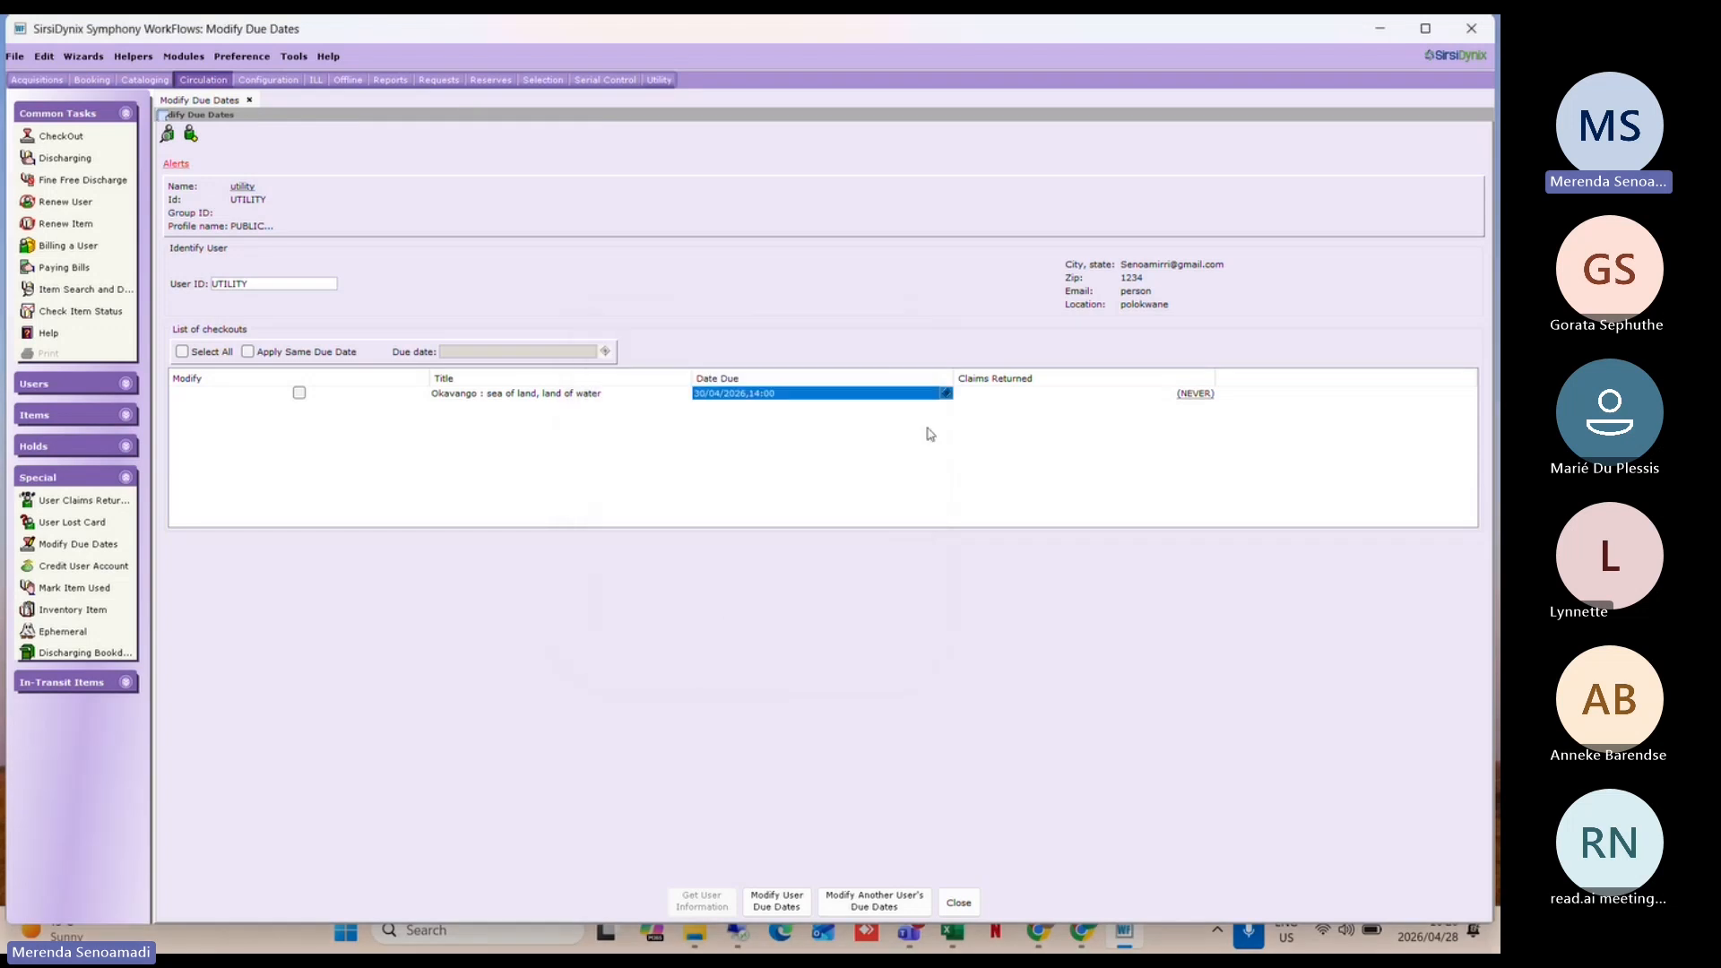
{"action": "left_click", "coordinate": [947, 394]}
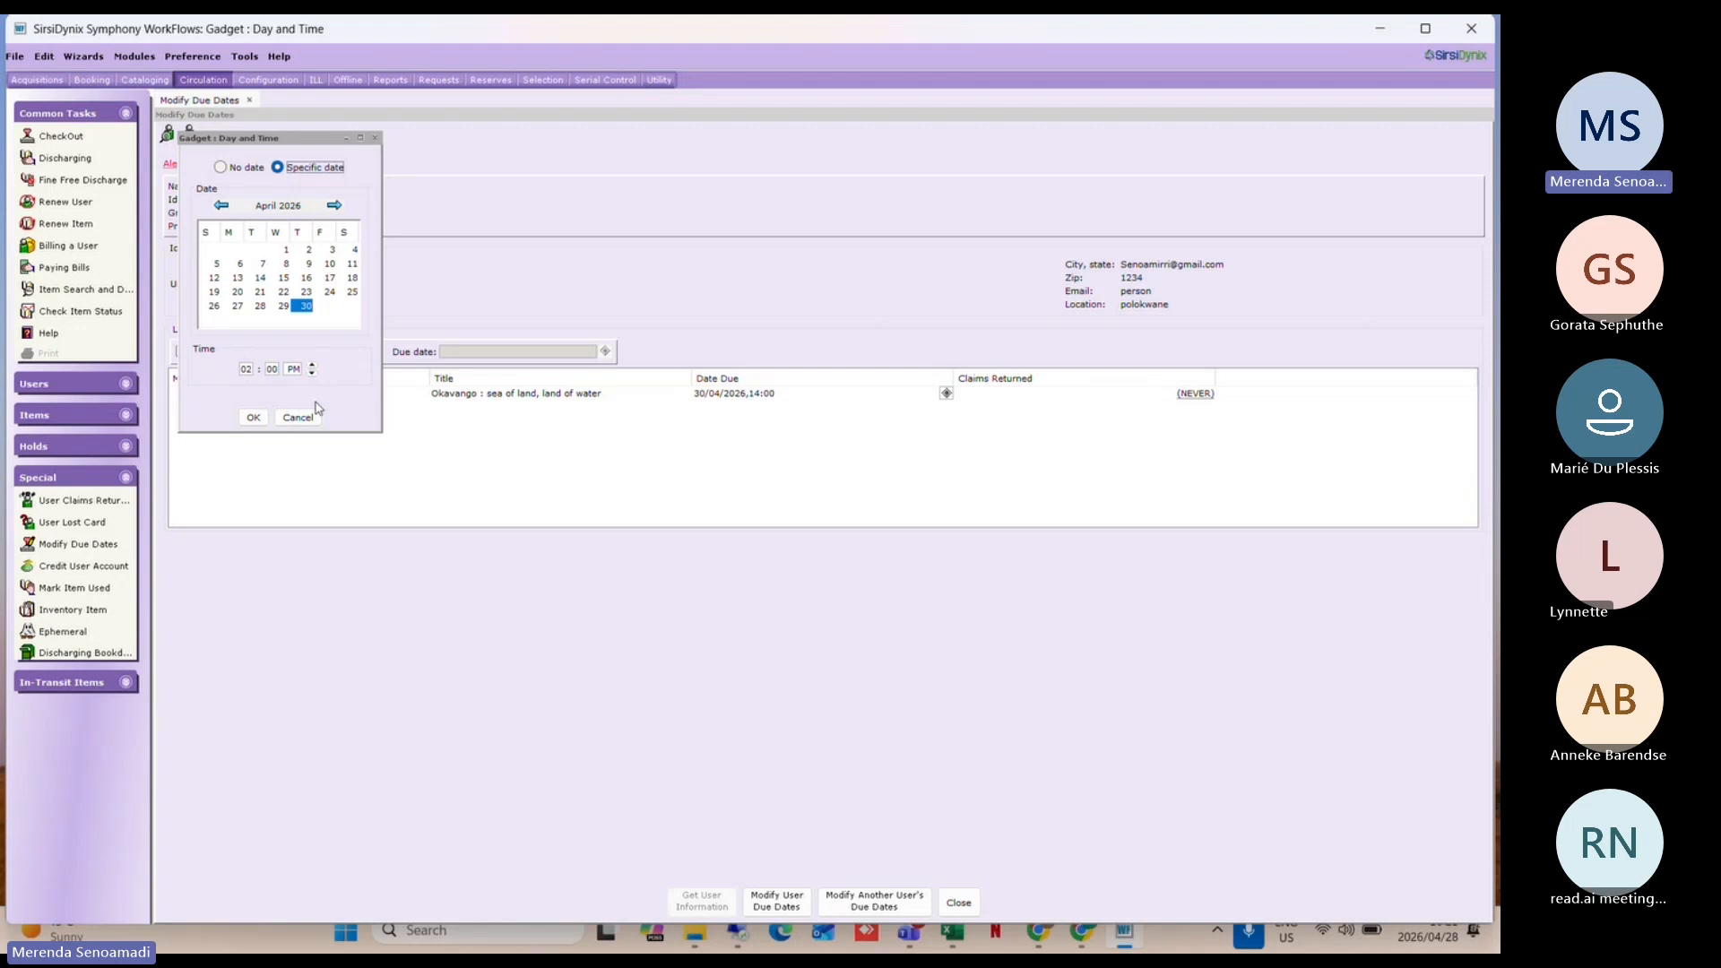
{"action": "left_click", "coordinate": [253, 415]}
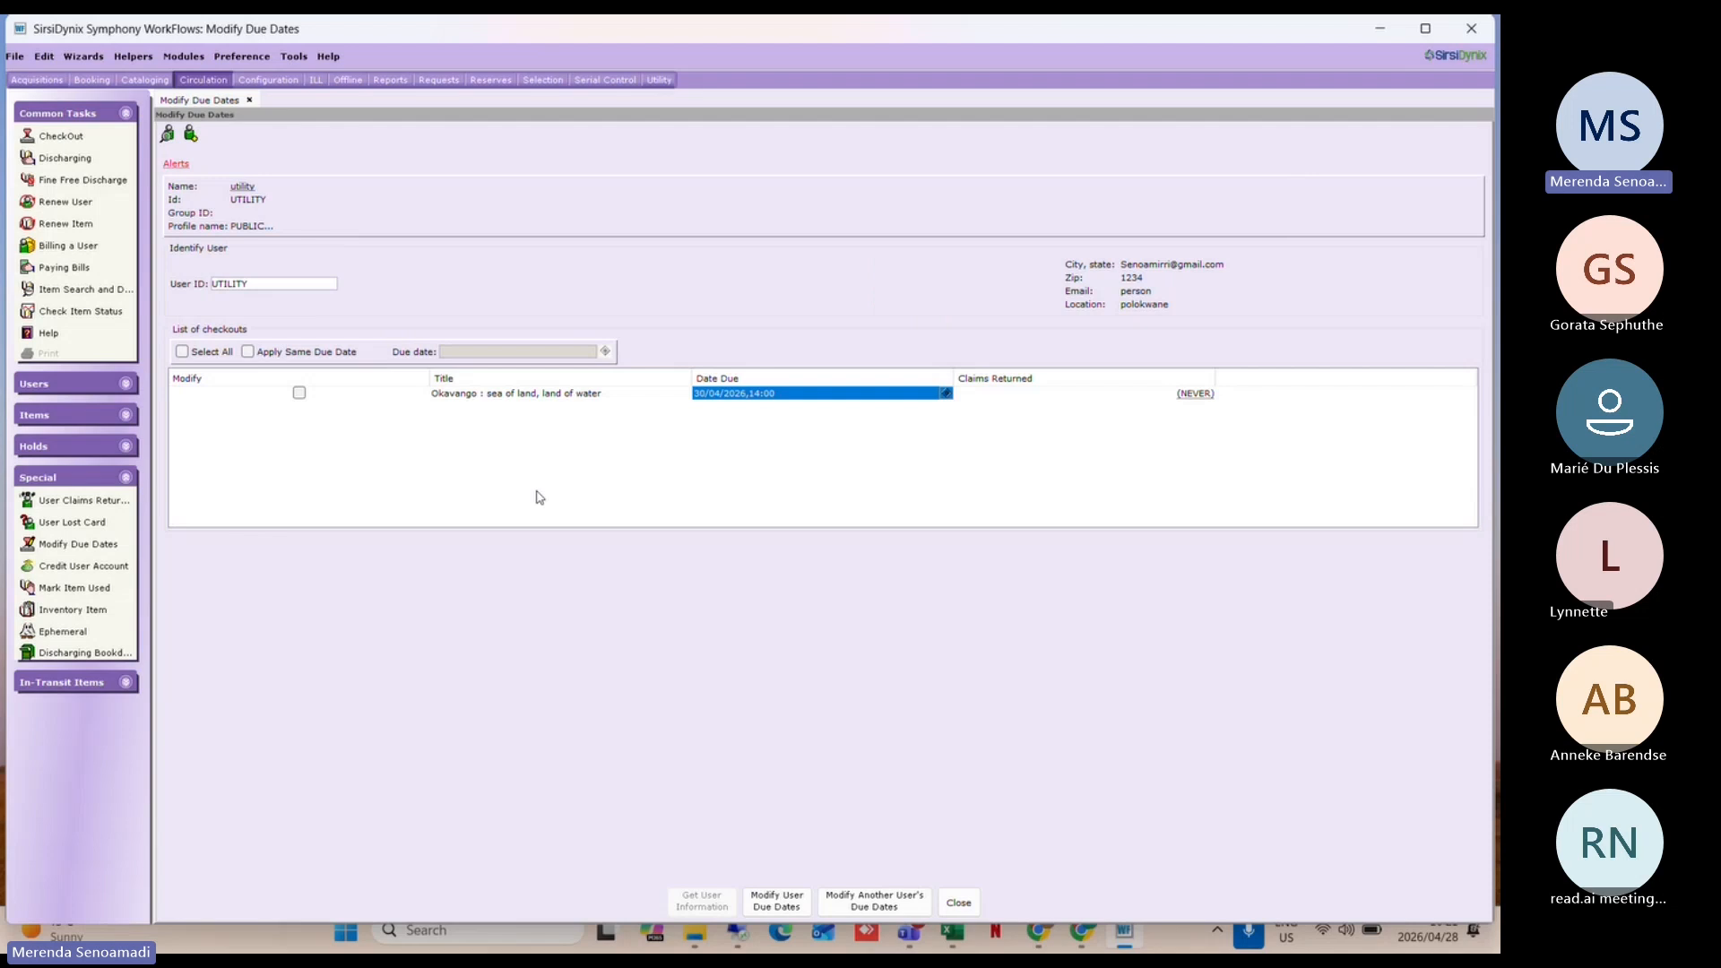
Step: Open Desktop Setup, review its settings, and close it without saving
{"action": "left_click", "coordinate": [242, 56]}
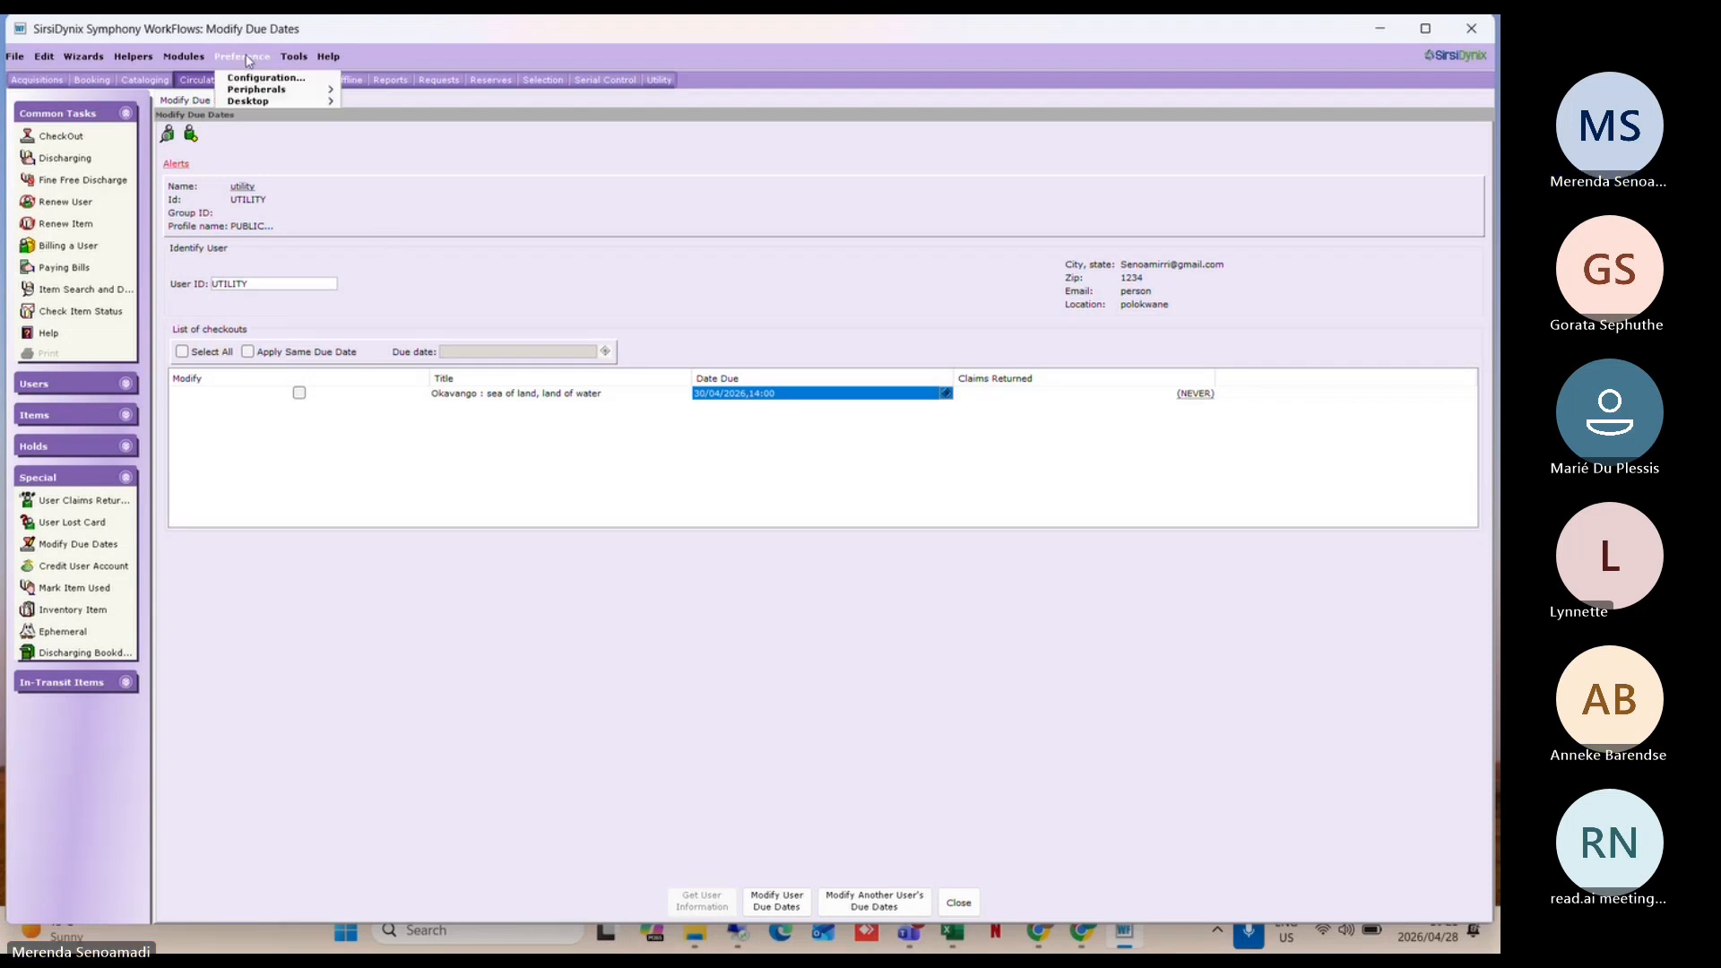
{"action": "mouse_move", "coordinate": [287, 101]}
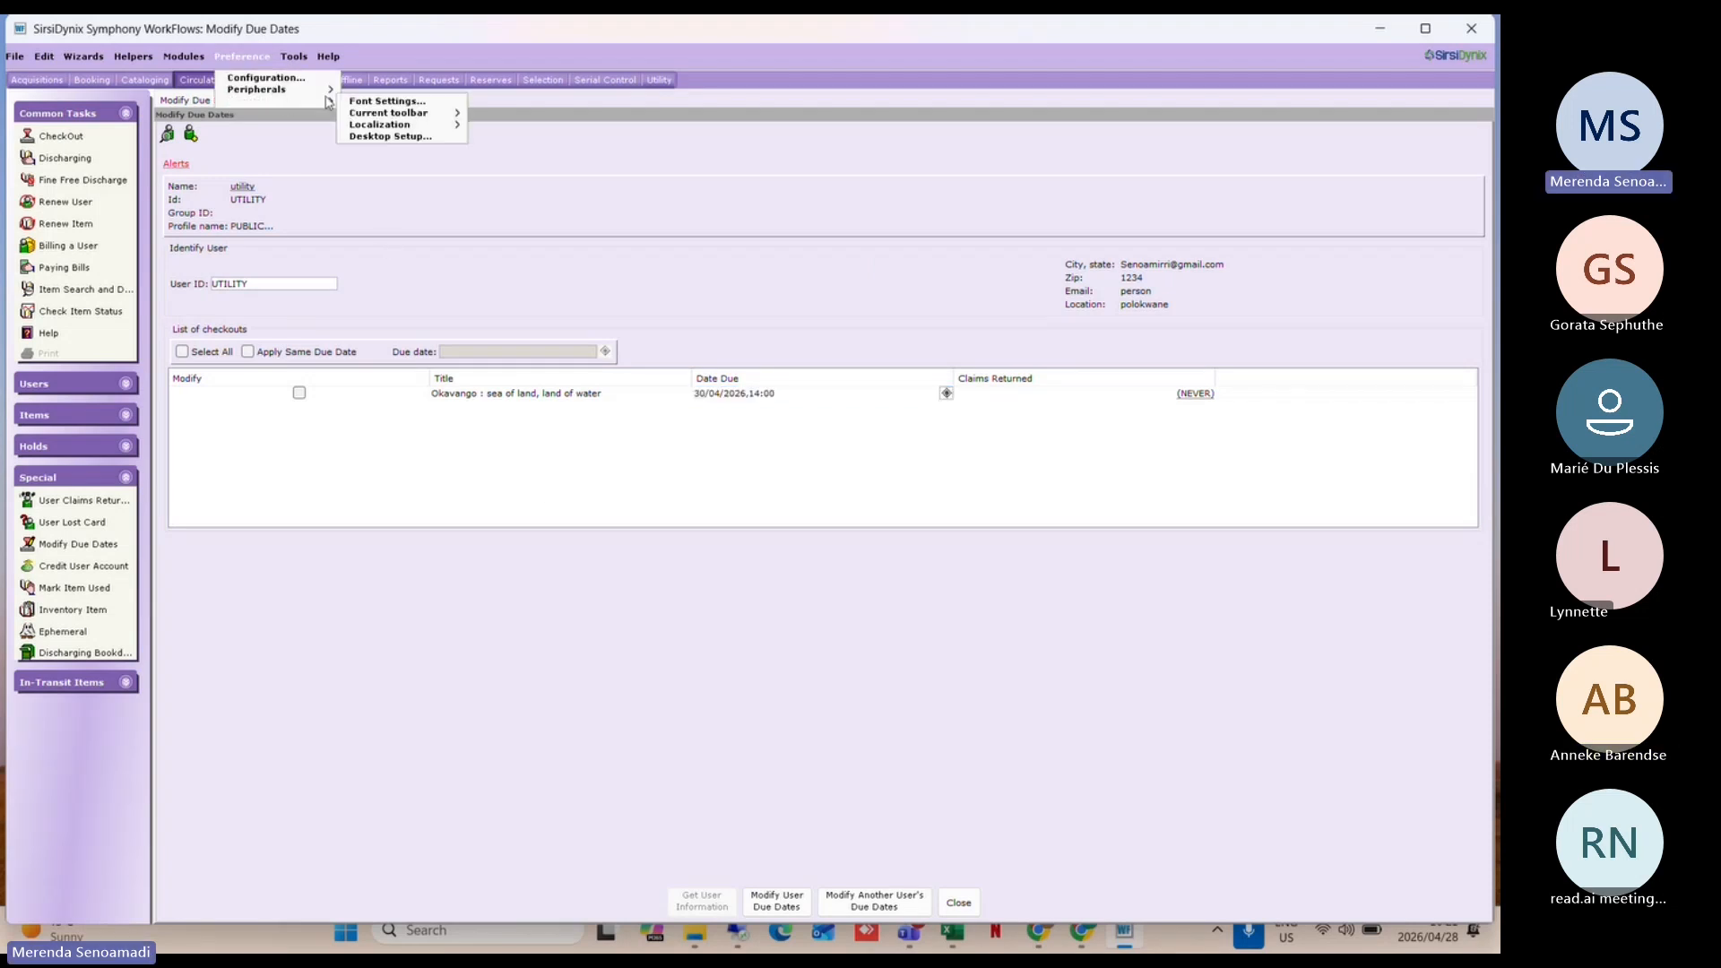
{"action": "left_click", "coordinate": [398, 136]}
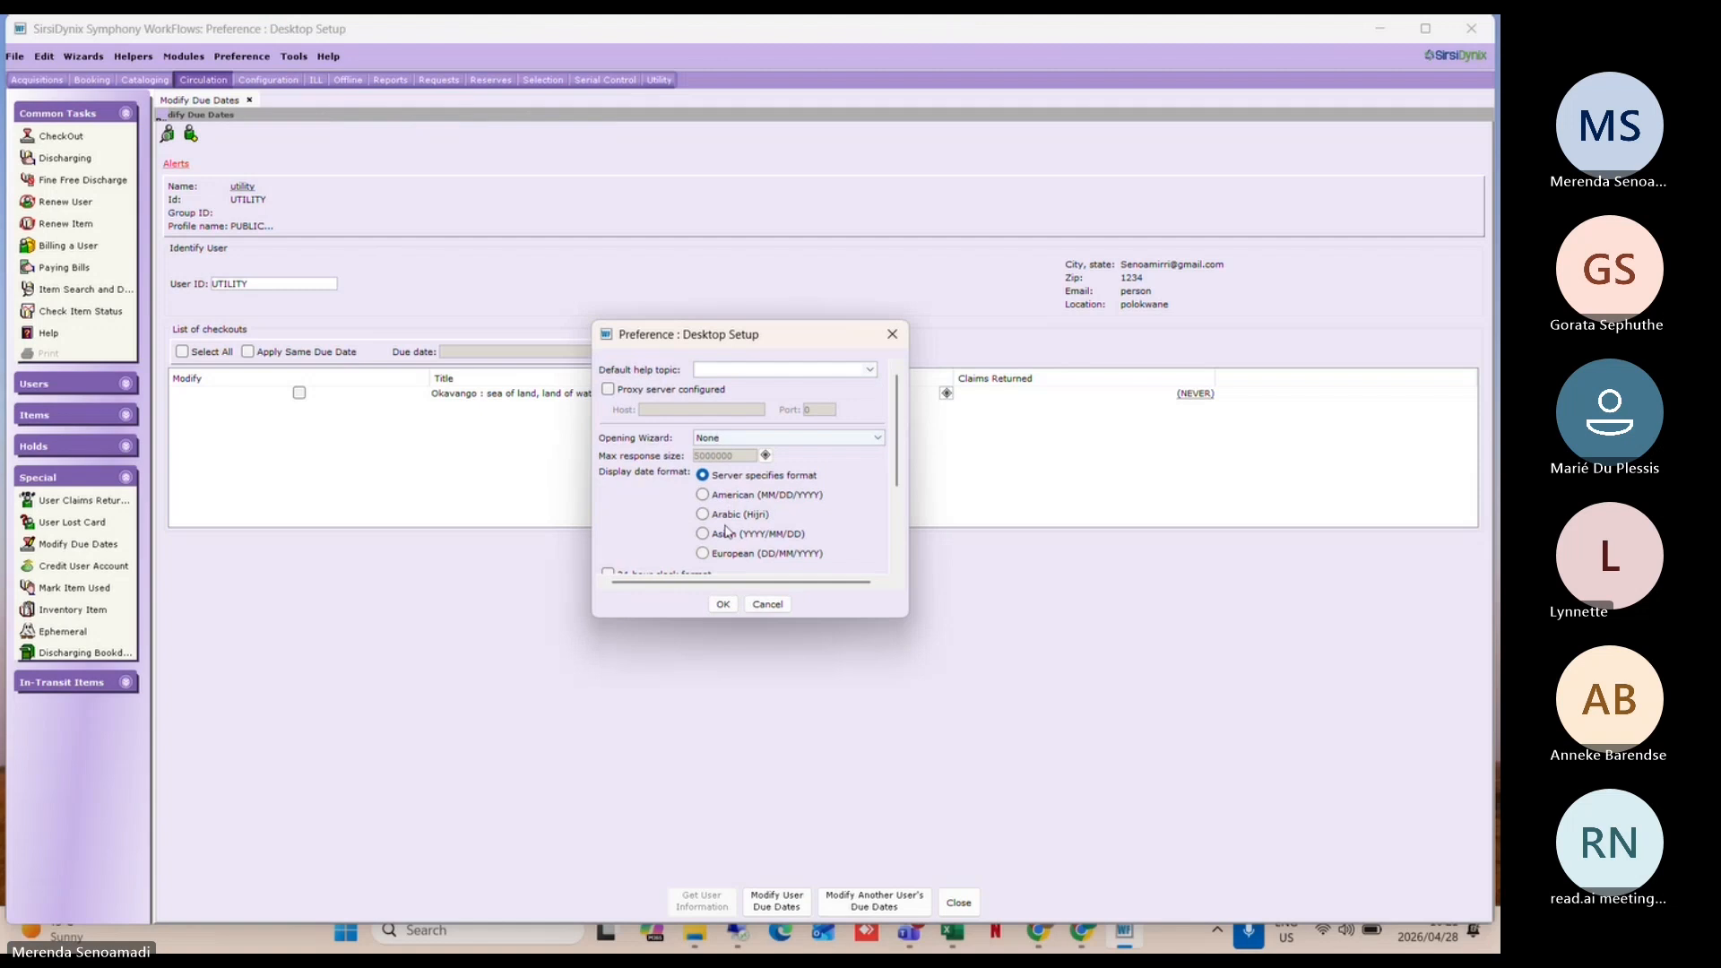
{"action": "scroll", "coordinate": [727, 531], "scroll_direction": "down", "scroll_amount": 2}
{"action": "scroll", "coordinate": [726, 531], "scroll_direction": "up", "scroll_amount": 1}
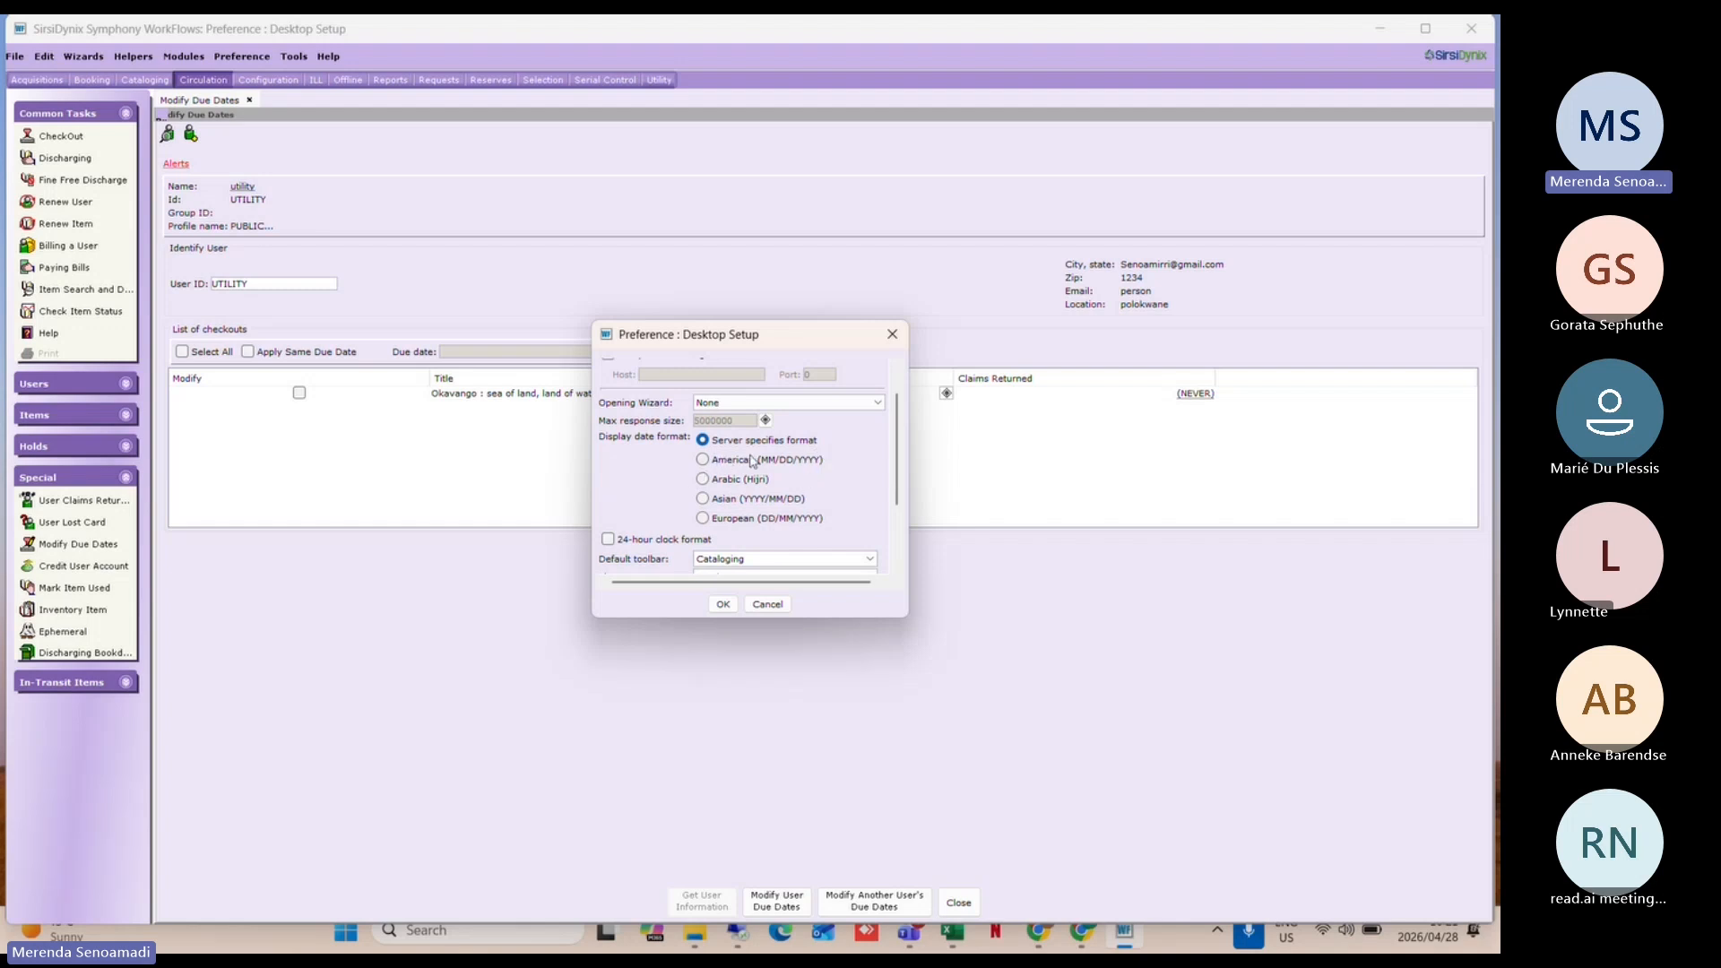
{"action": "left_click", "coordinate": [767, 604]}
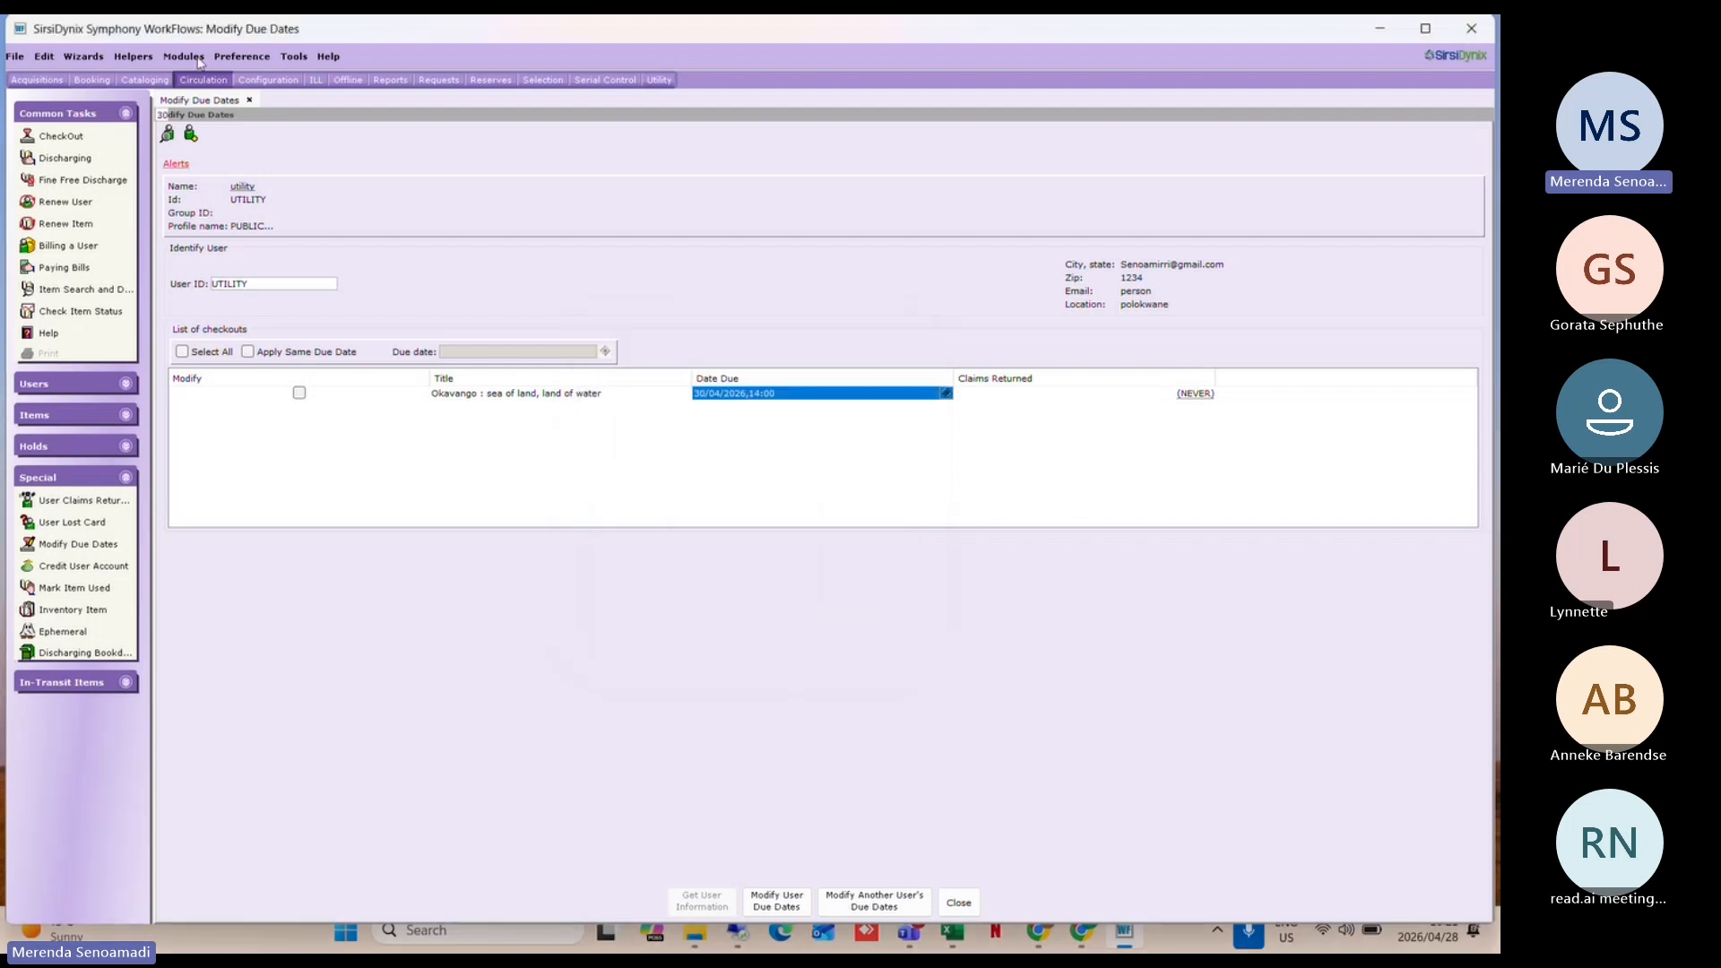
Step: Set the date format to American (MM/DD/YYYY), save, and close Modify Due Dates
{"action": "left_click", "coordinate": [254, 56]}
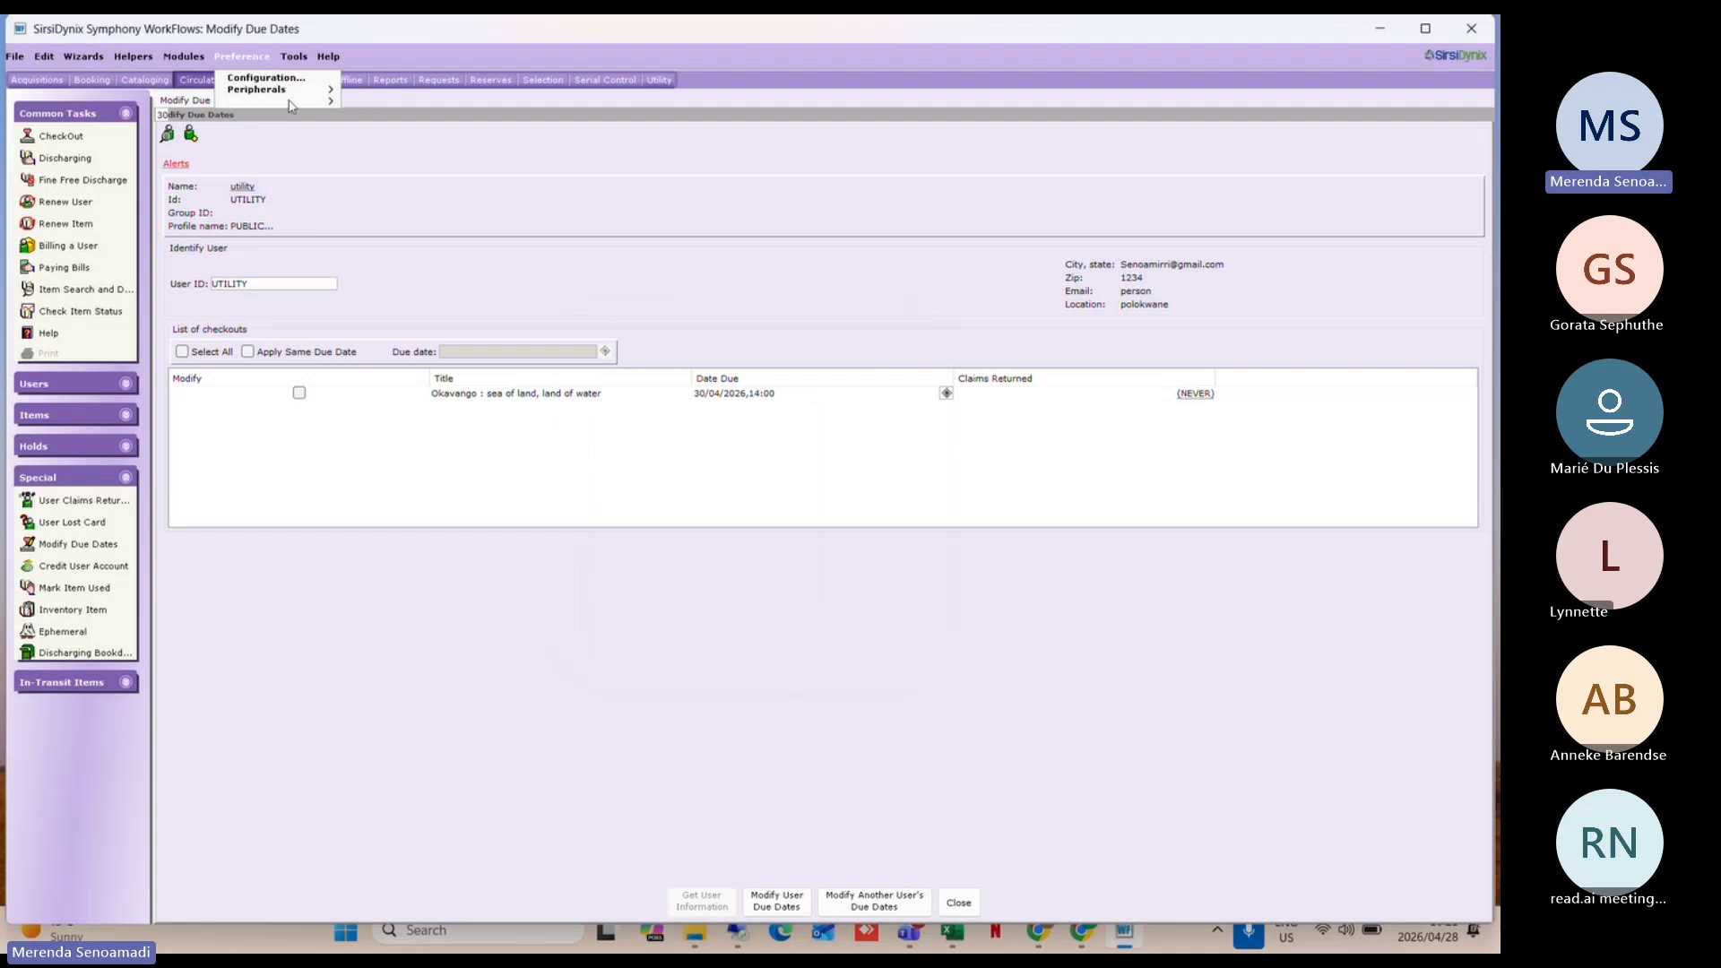
{"action": "mouse_move", "coordinate": [292, 107]}
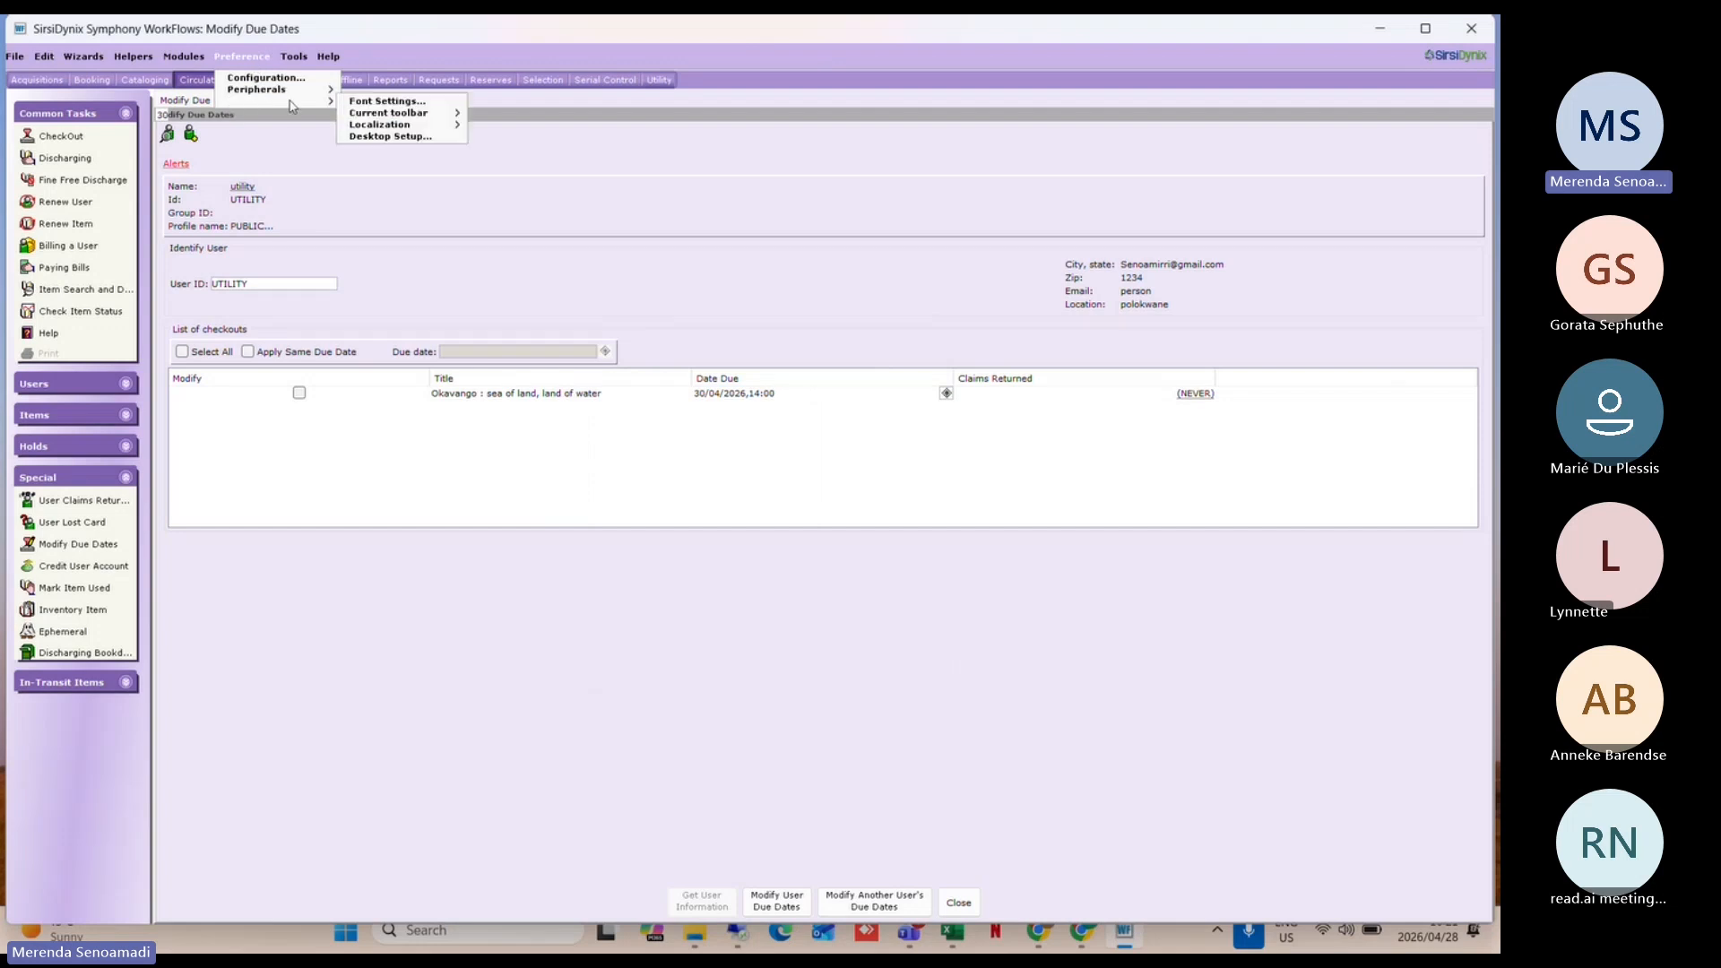
{"action": "left_click", "coordinate": [392, 144]}
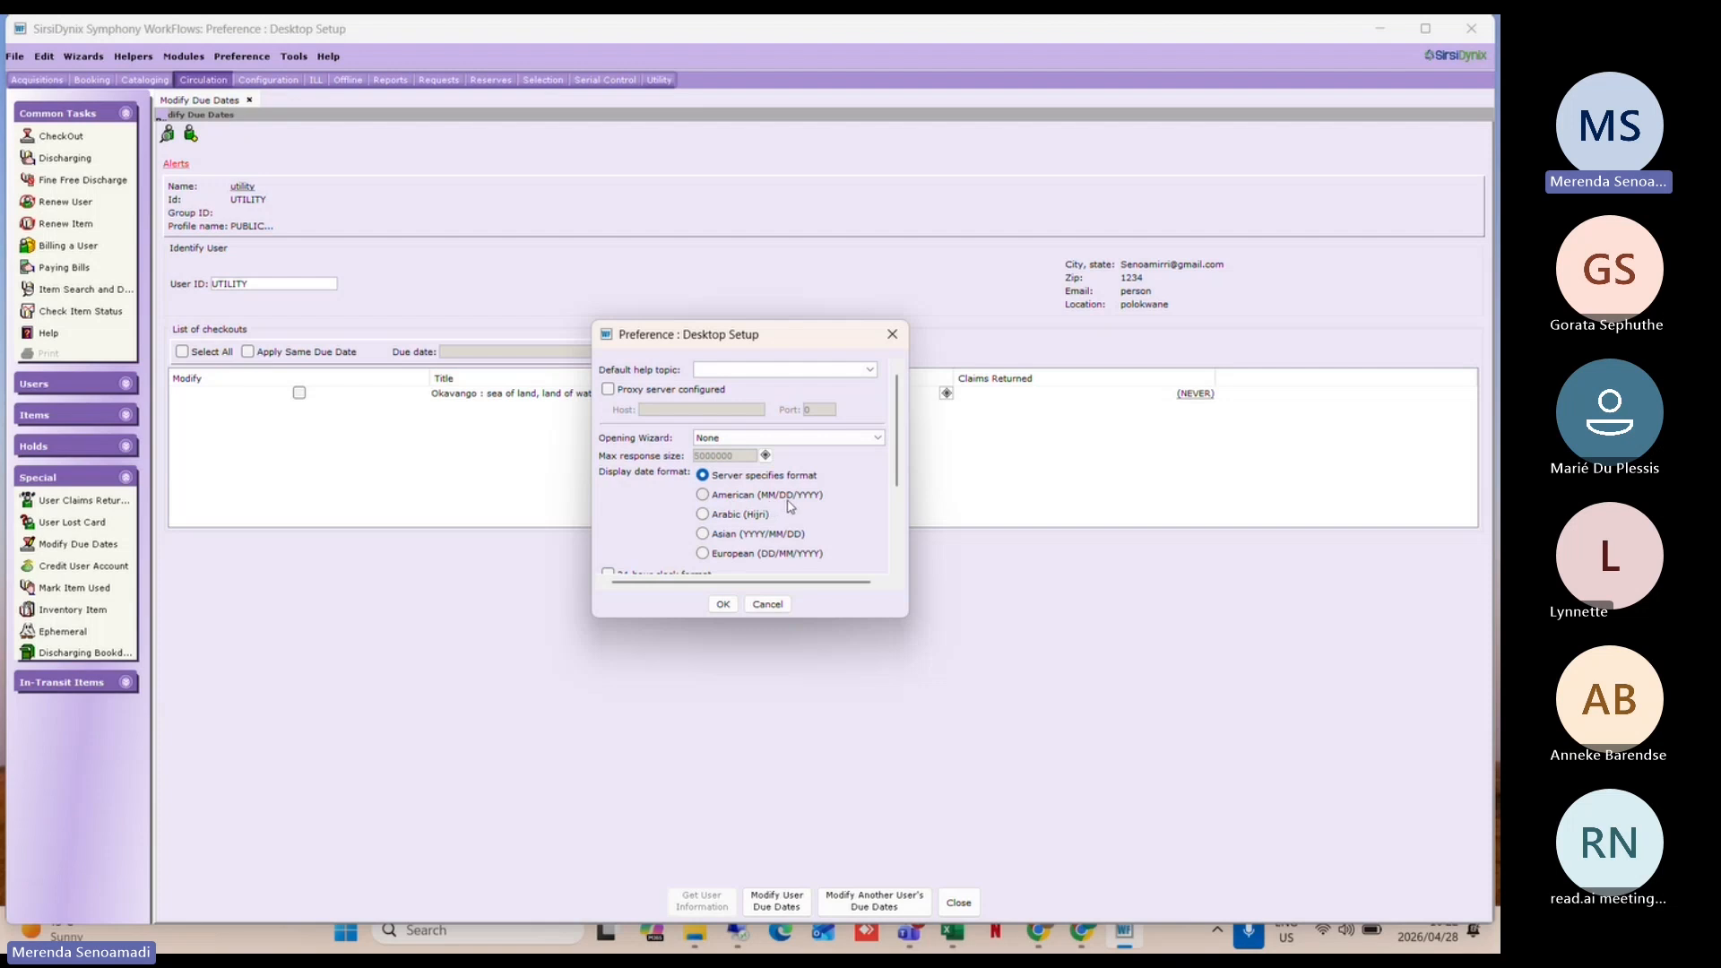
{"action": "left_click", "coordinate": [704, 495]}
{"action": "left_click", "coordinate": [724, 604]}
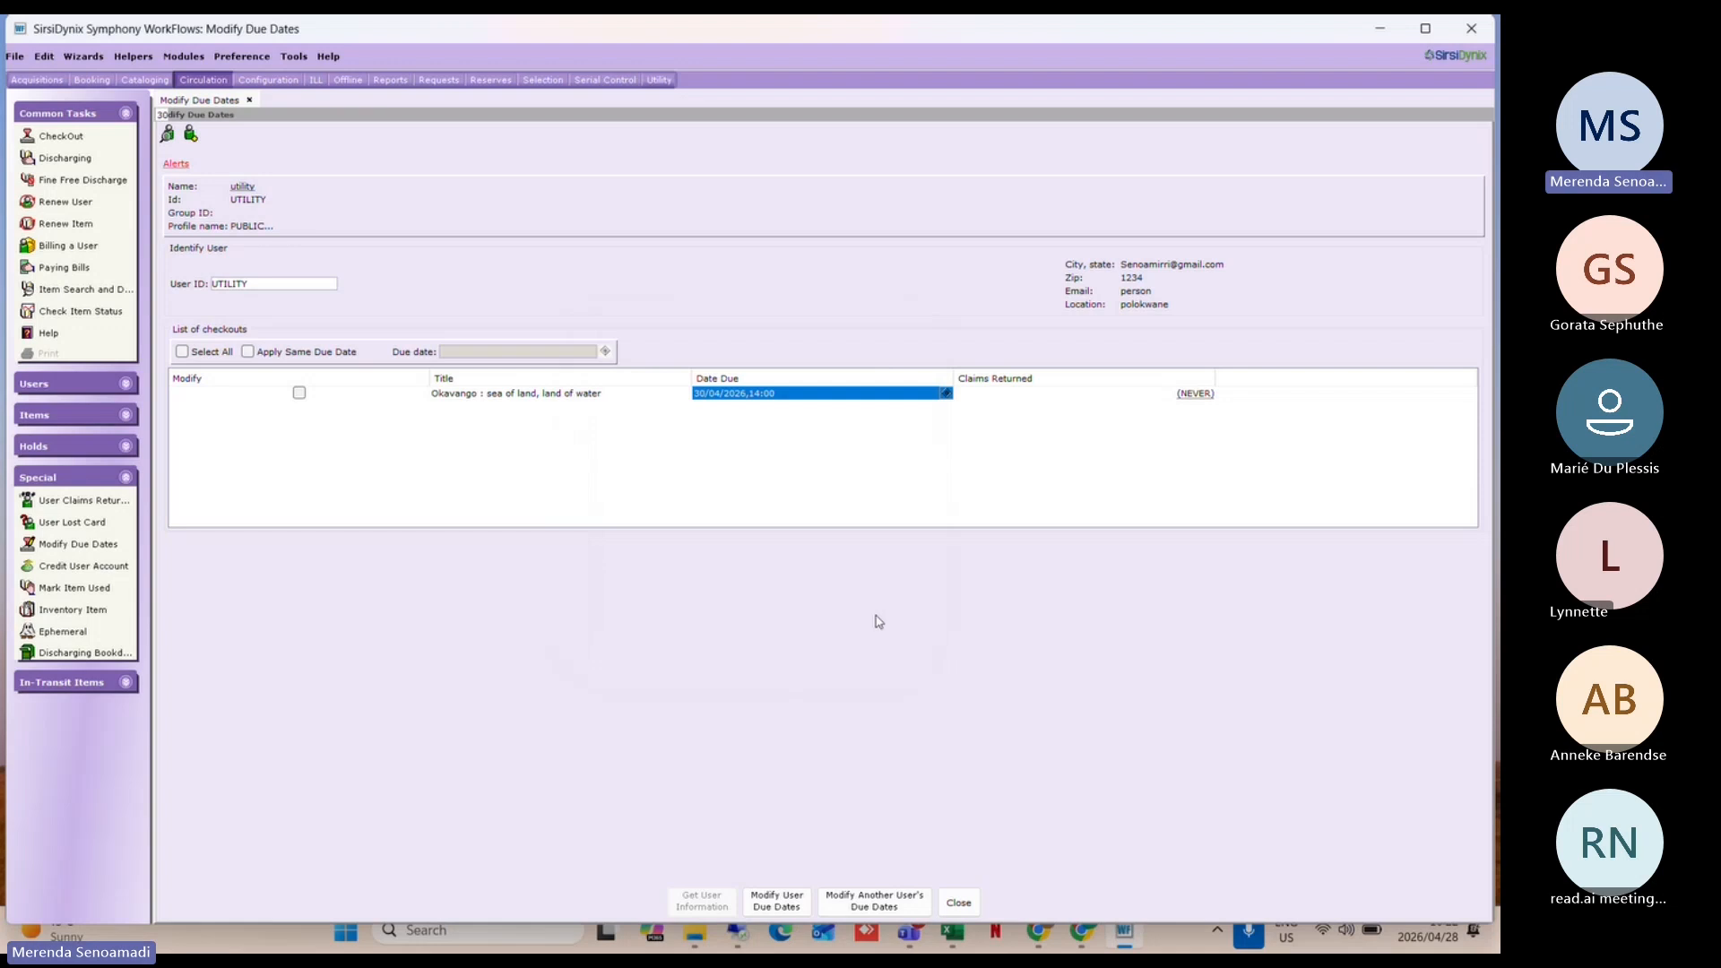
{"action": "left_click", "coordinate": [958, 902]}
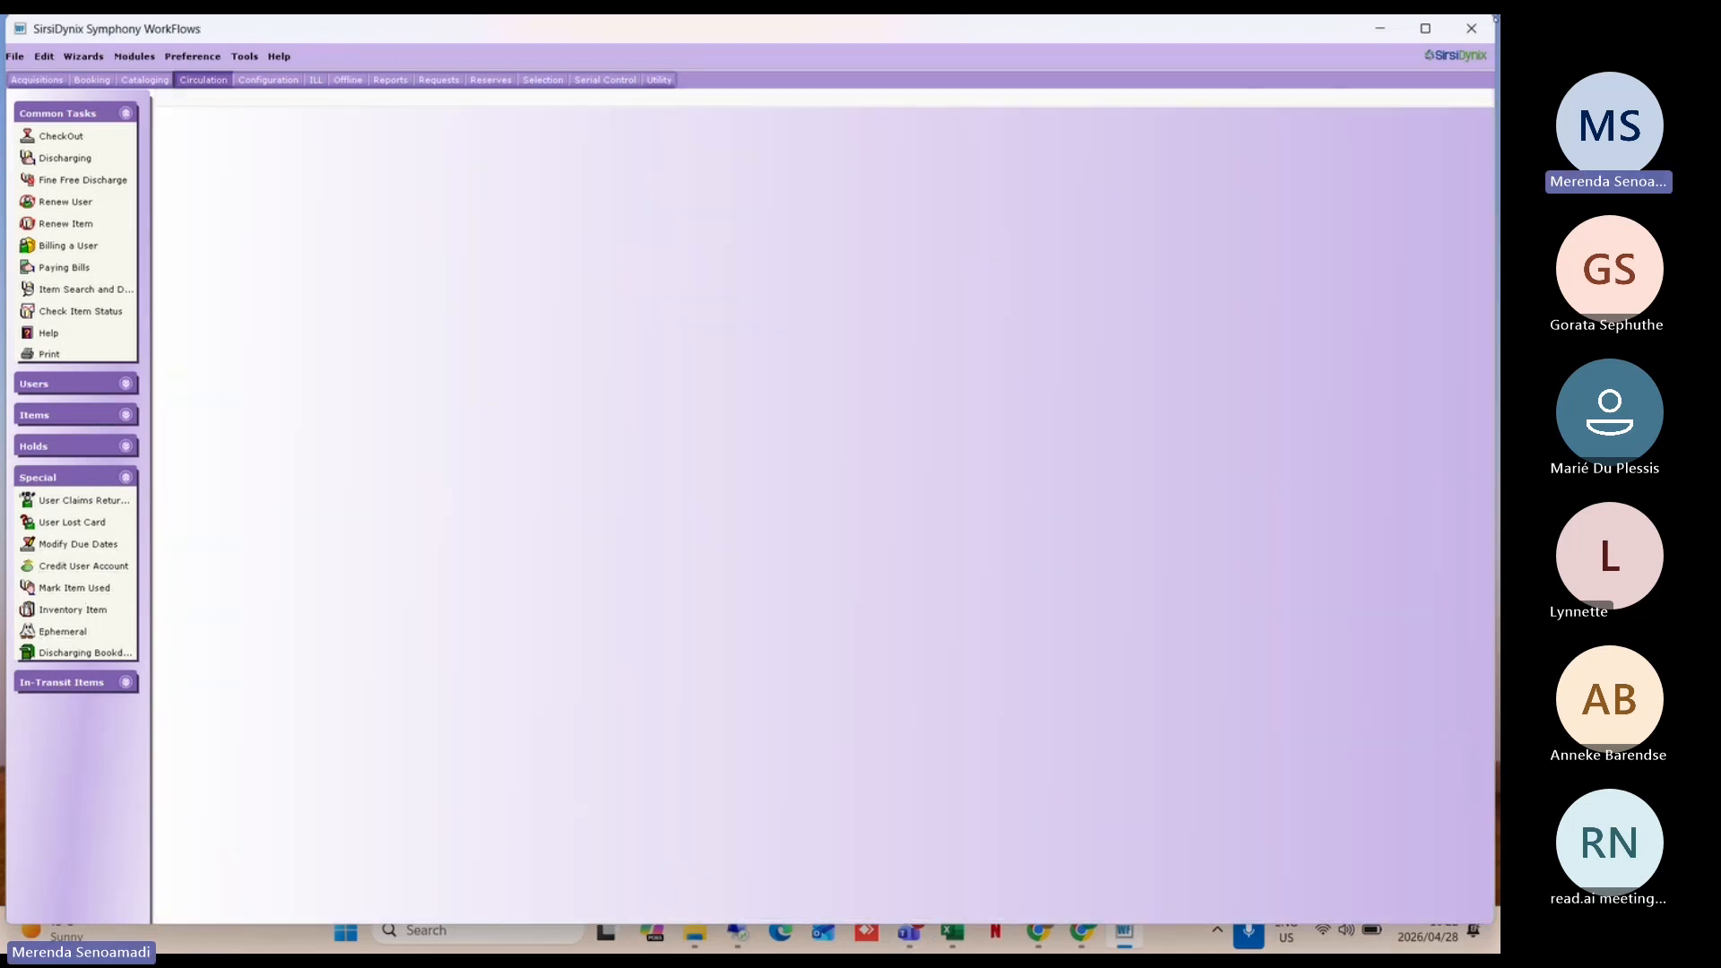
{"action": "left_click", "coordinate": [1463, 34]}
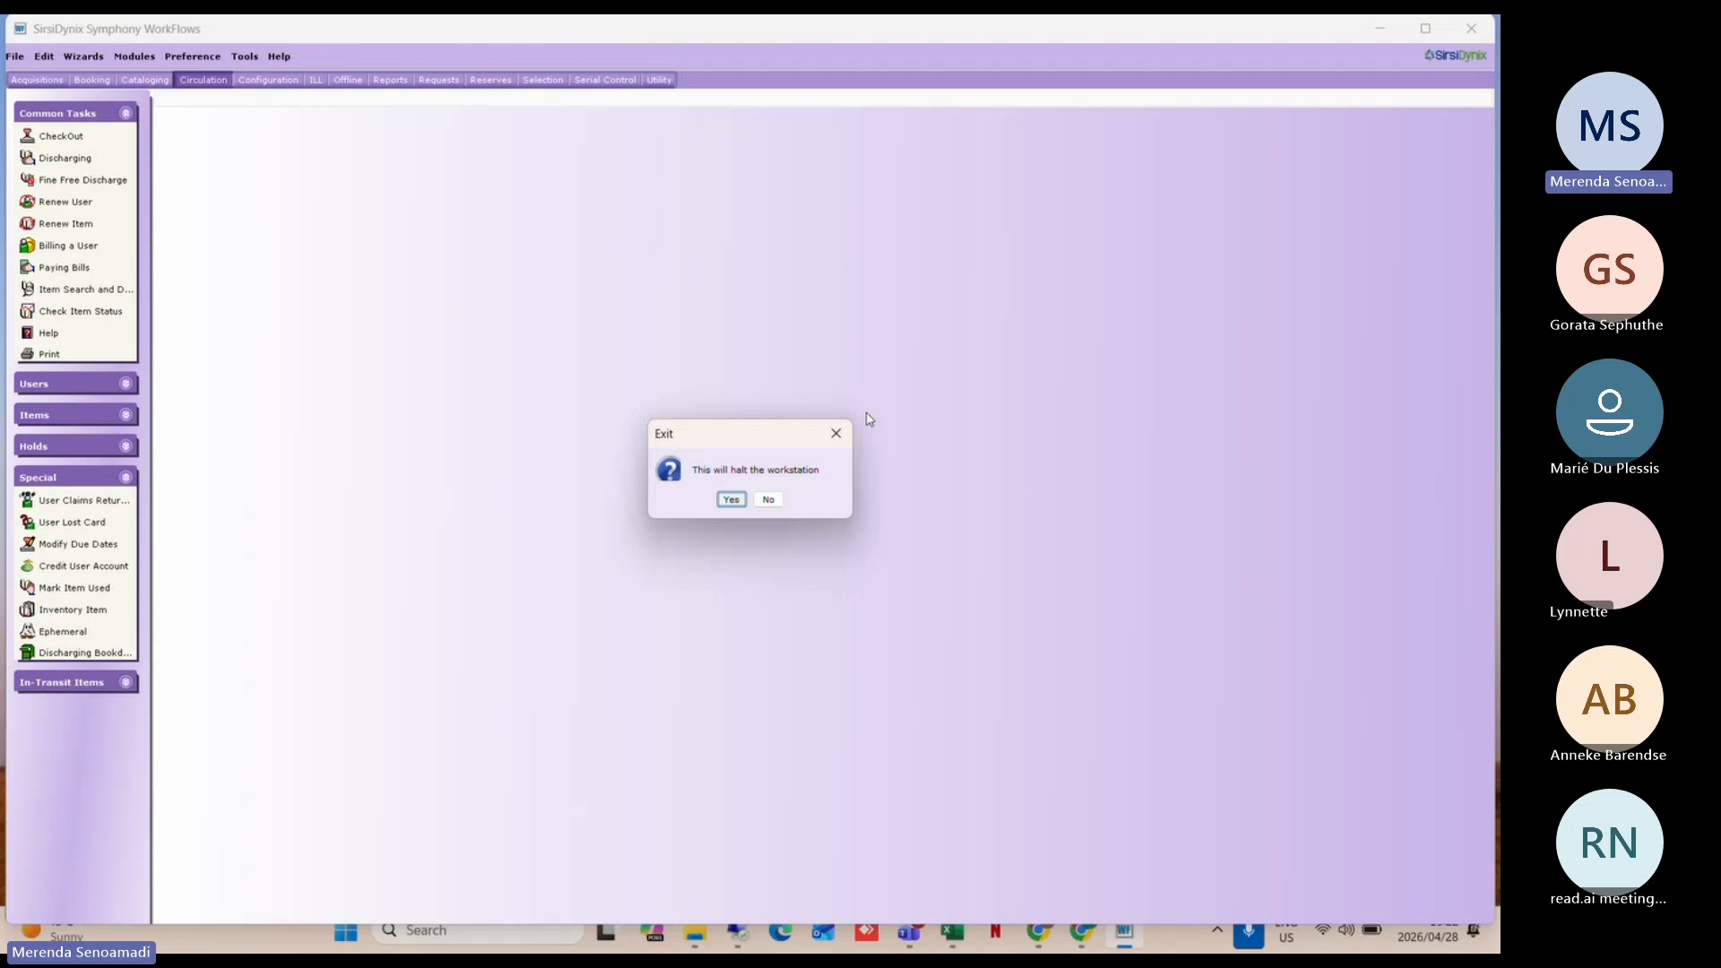
{"action": "left_click", "coordinate": [729, 499]}
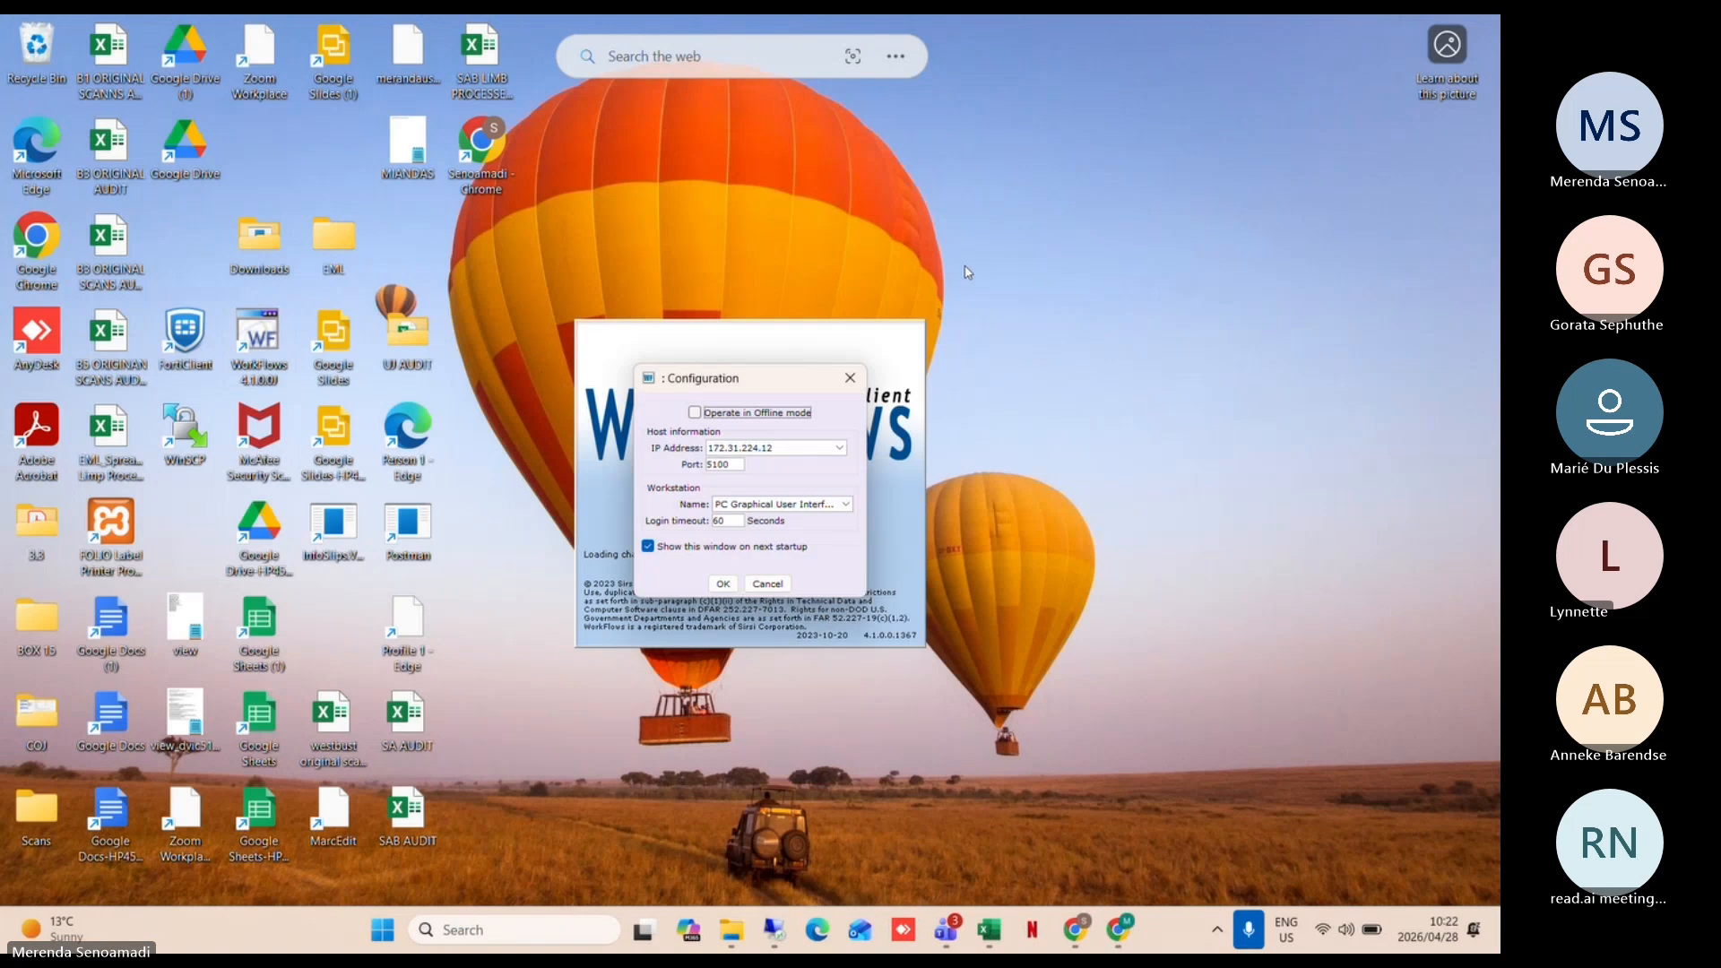
{"action": "left_click", "coordinate": [723, 584]}
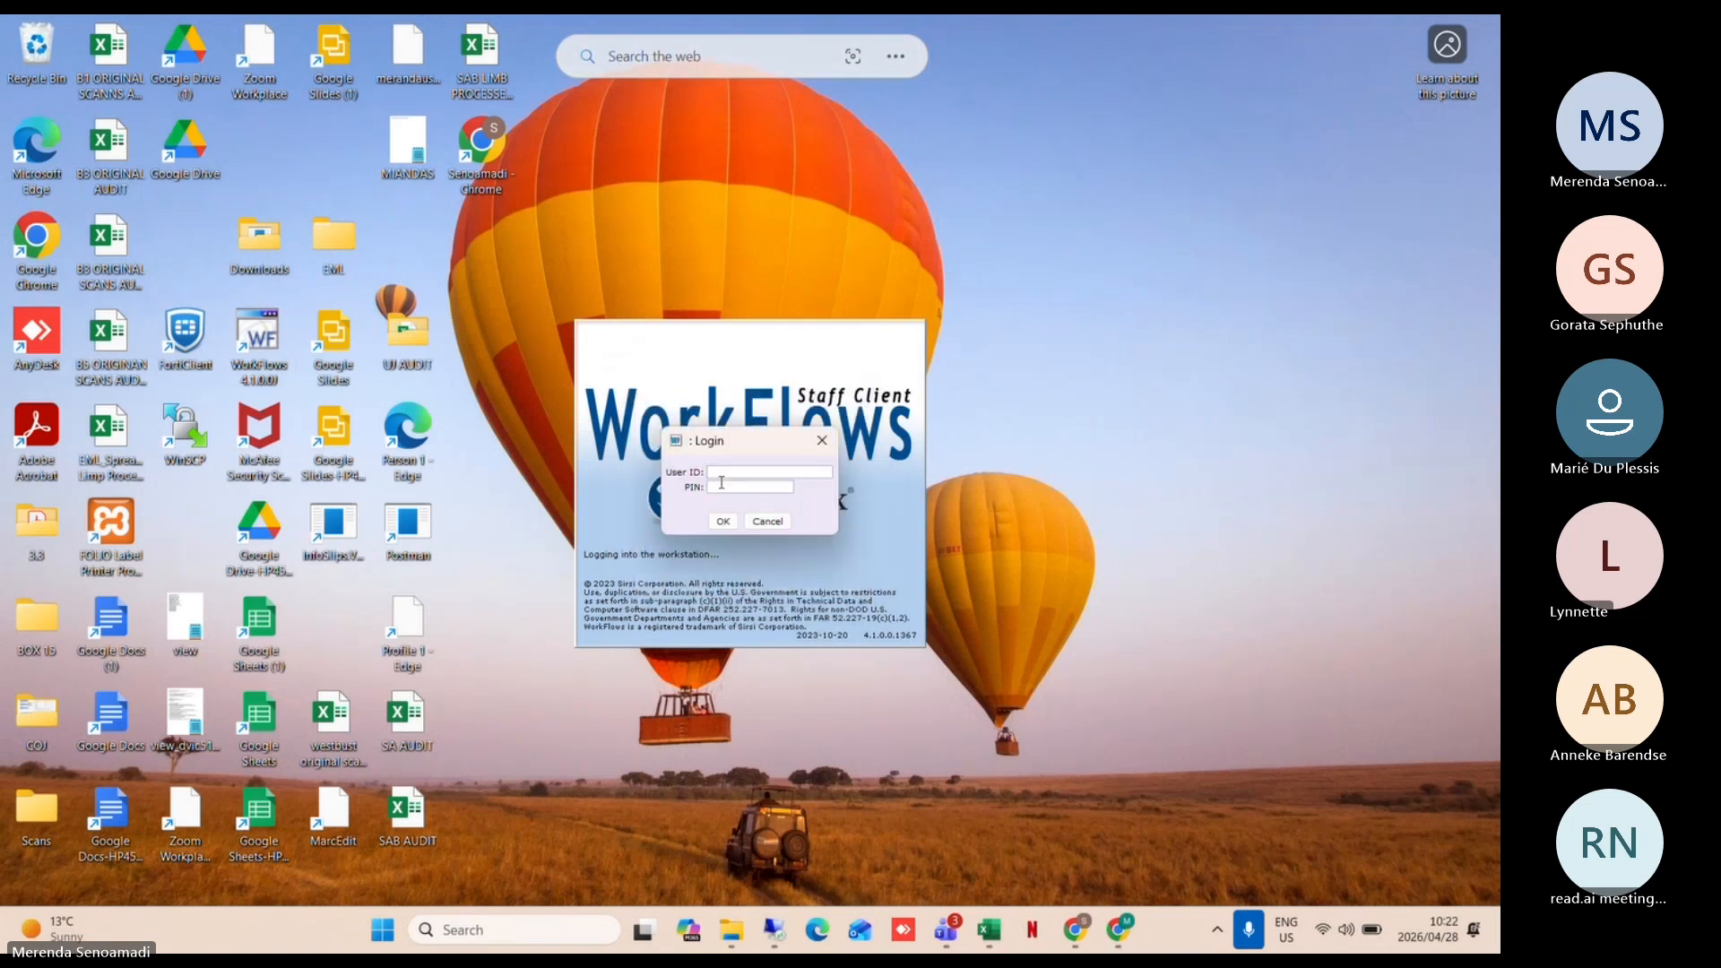
{"action": "type", "text": "SIRSI"}
{"action": "left_click", "coordinate": [720, 487]}
{"action": "type", "text": "***"}
{"action": "key", "text": "Return"}
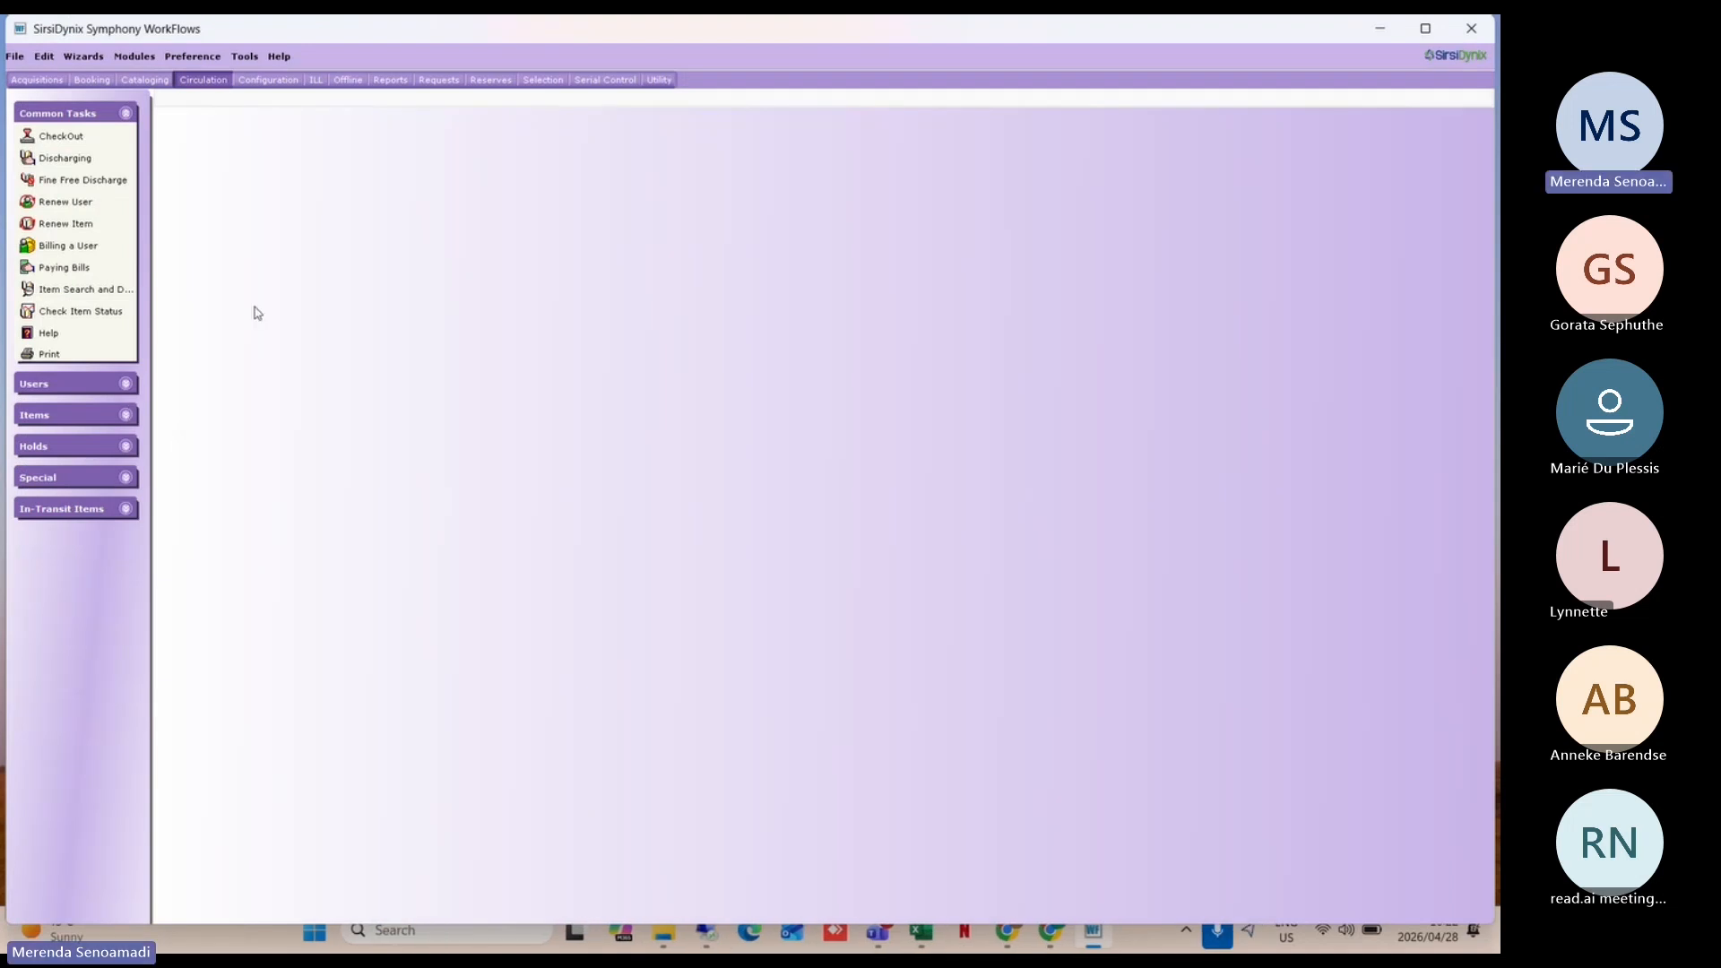
Step: Reopen Modify Due Dates for the utility user and check the due date 4/30/2026, 14:00
{"action": "left_click", "coordinate": [126, 477]}
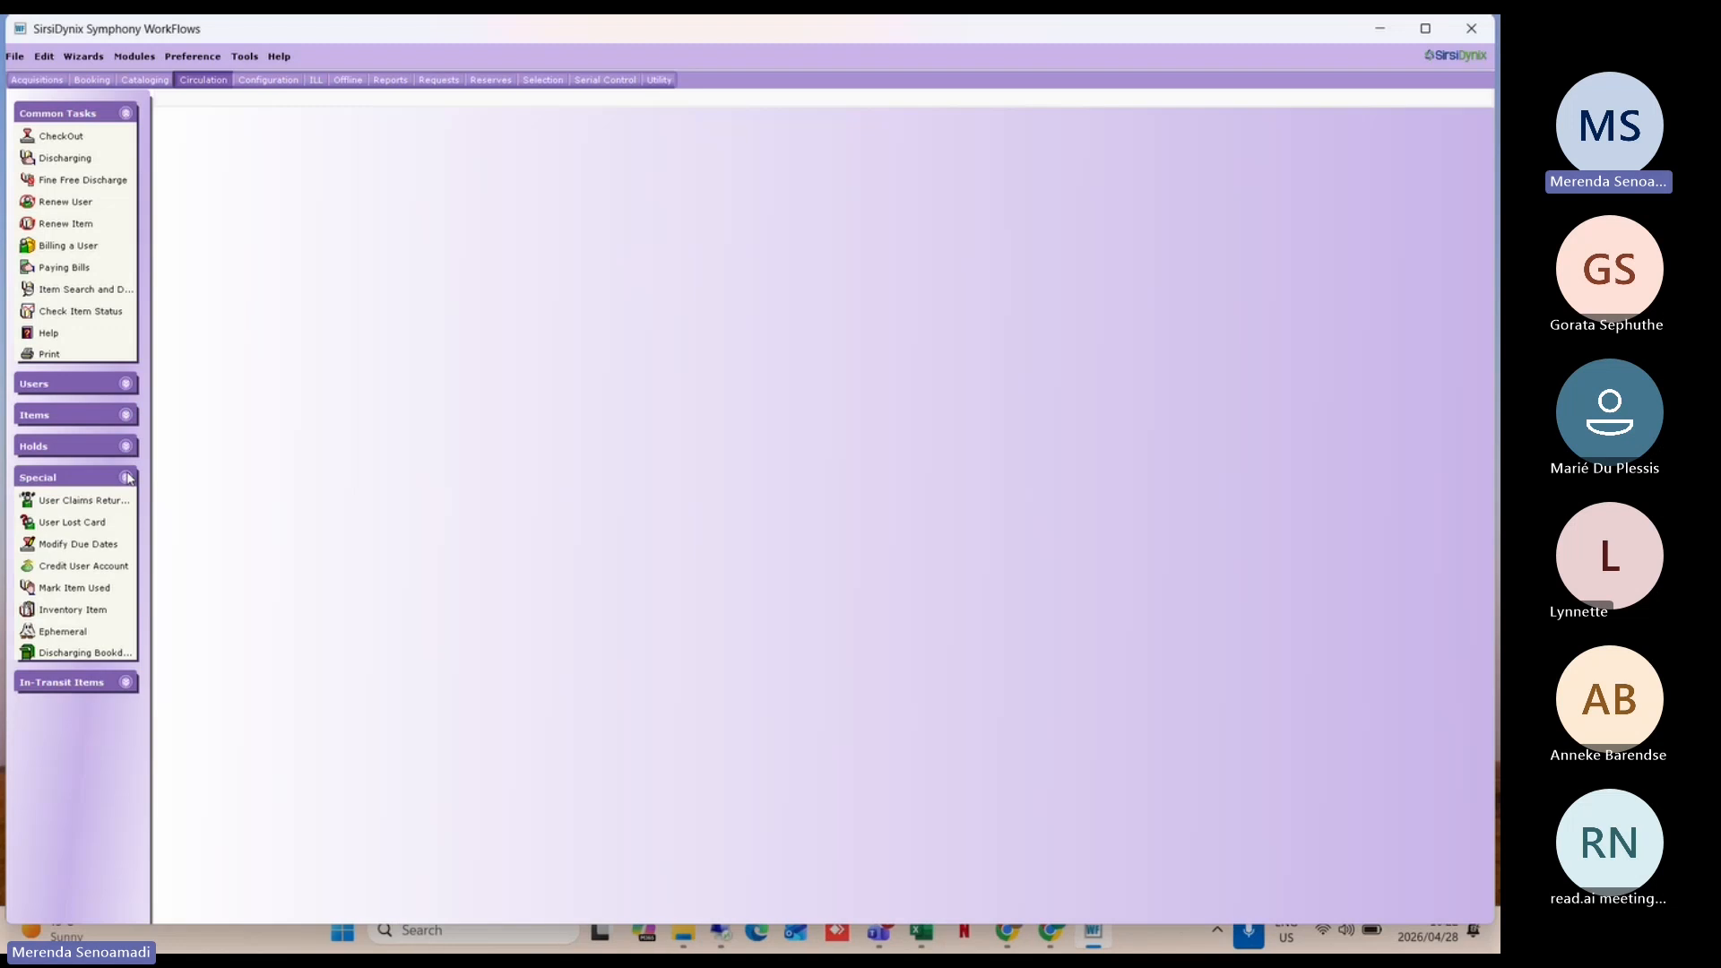
{"action": "left_click", "coordinate": [71, 544]}
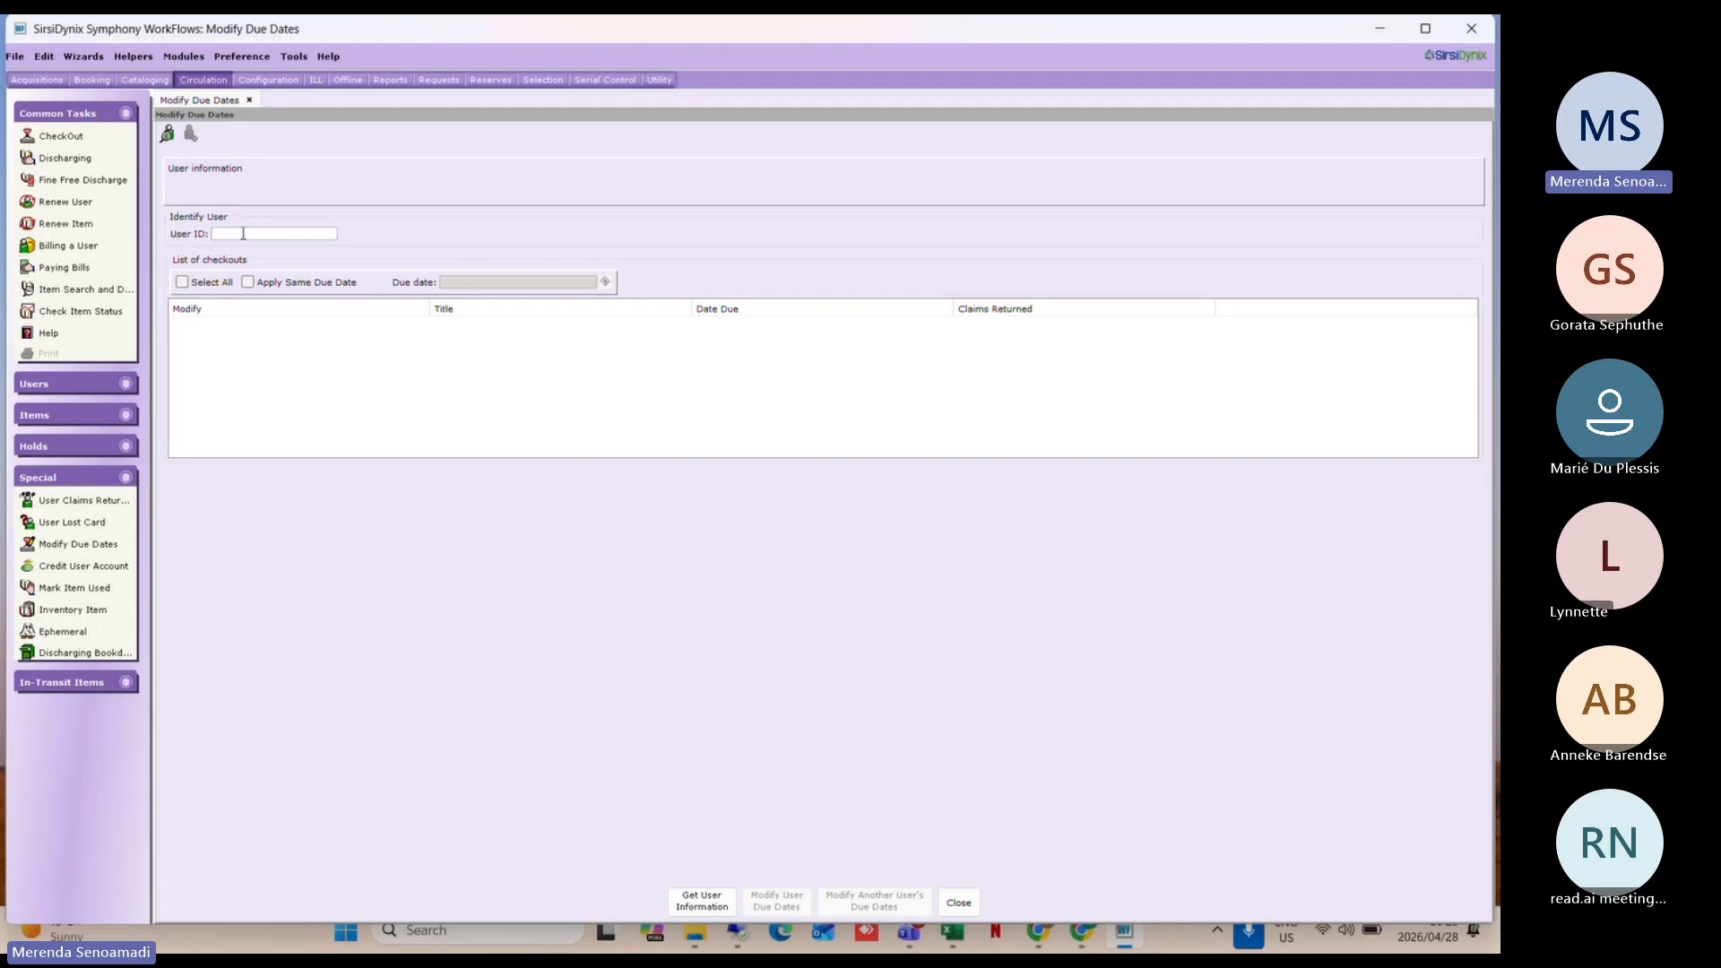
{"action": "type", "text": "UTILITY"}
{"action": "key", "text": "Return"}
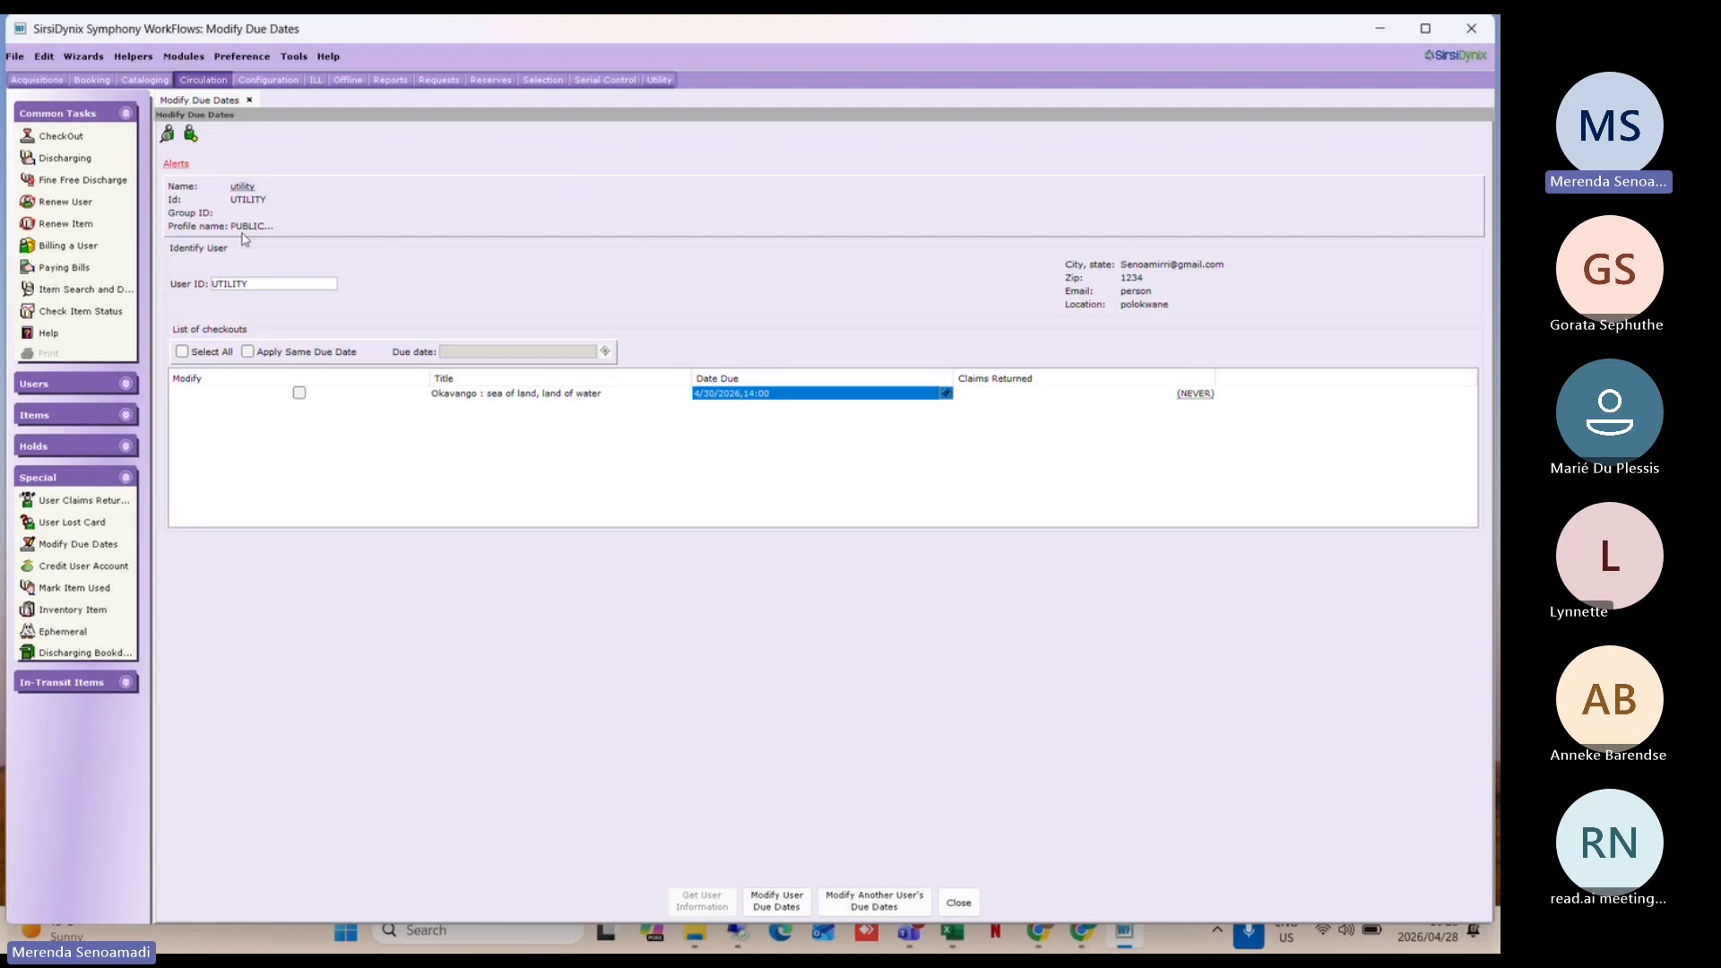
{"action": "left_click", "coordinate": [947, 394]}
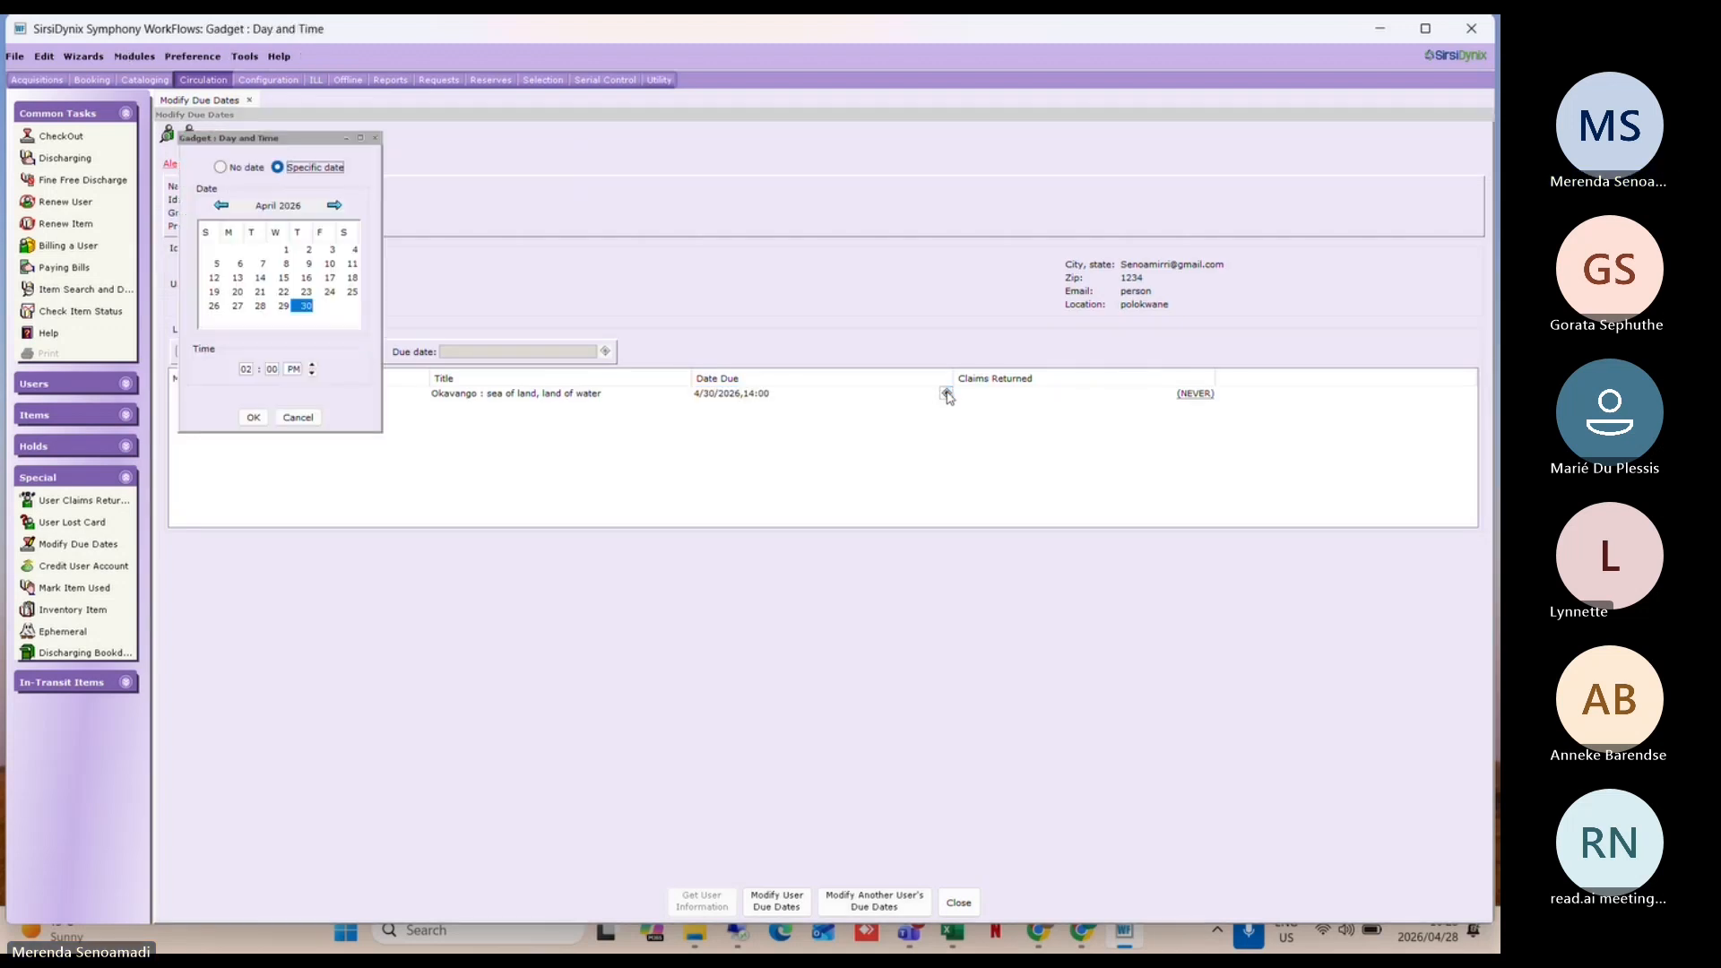
{"action": "left_click", "coordinate": [299, 418]}
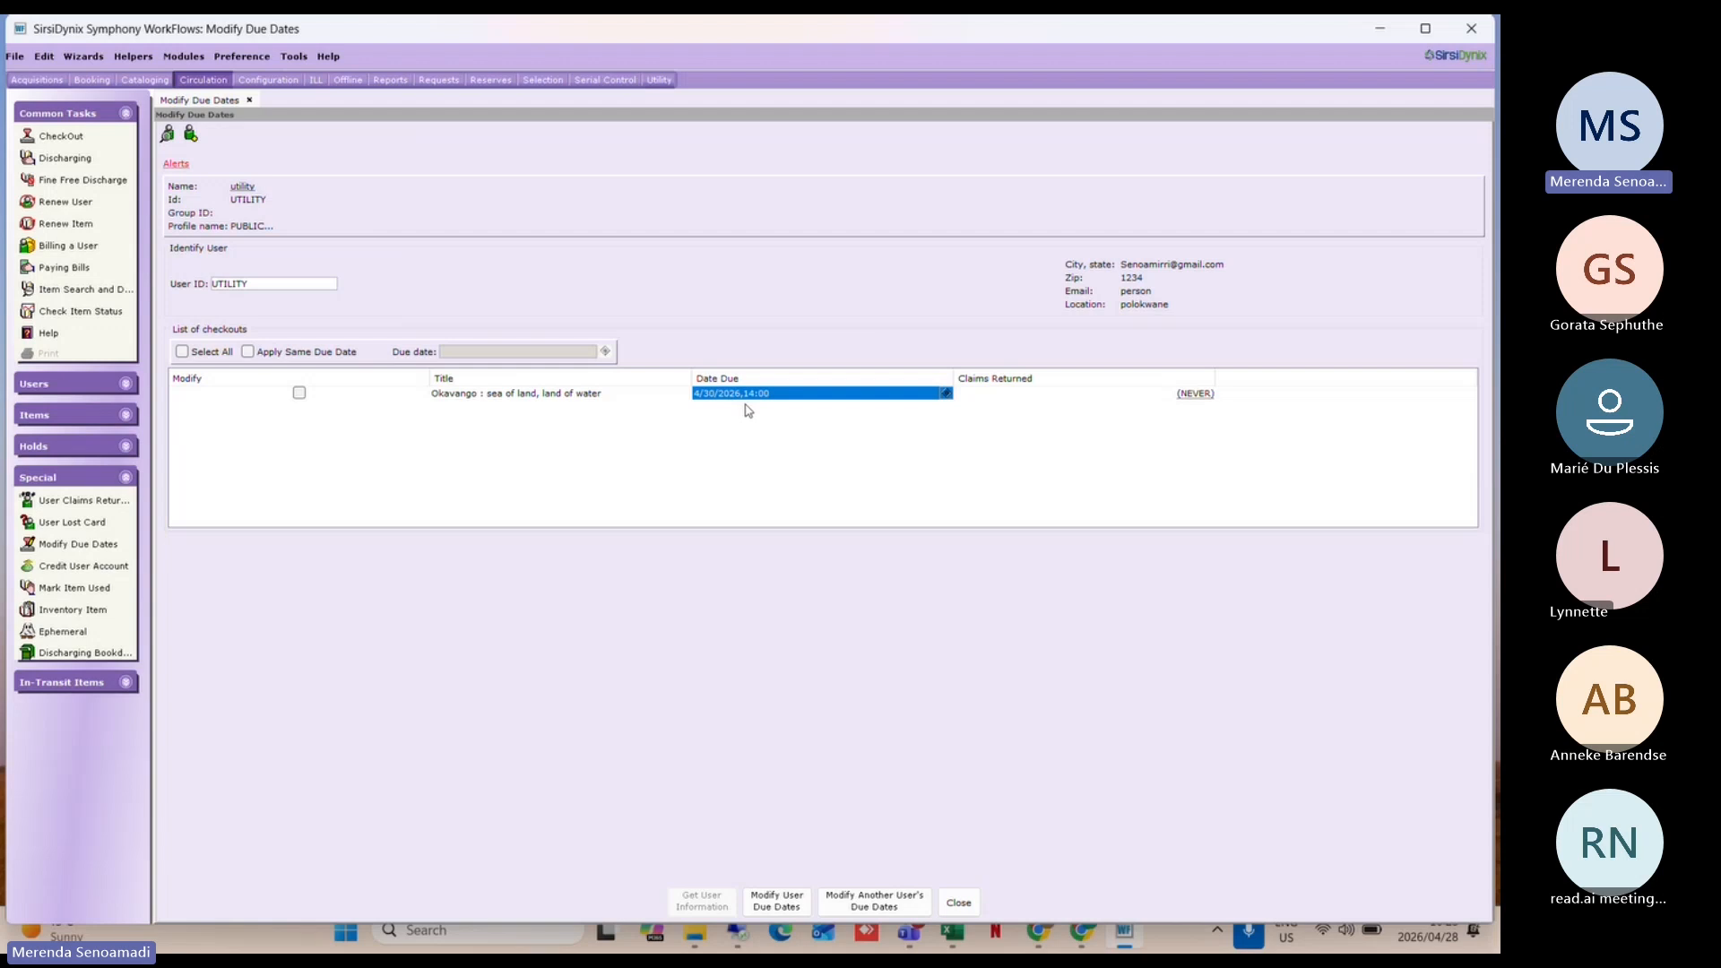
{"action": "left_click", "coordinate": [242, 54]}
{"action": "mouse_move", "coordinate": [325, 104]}
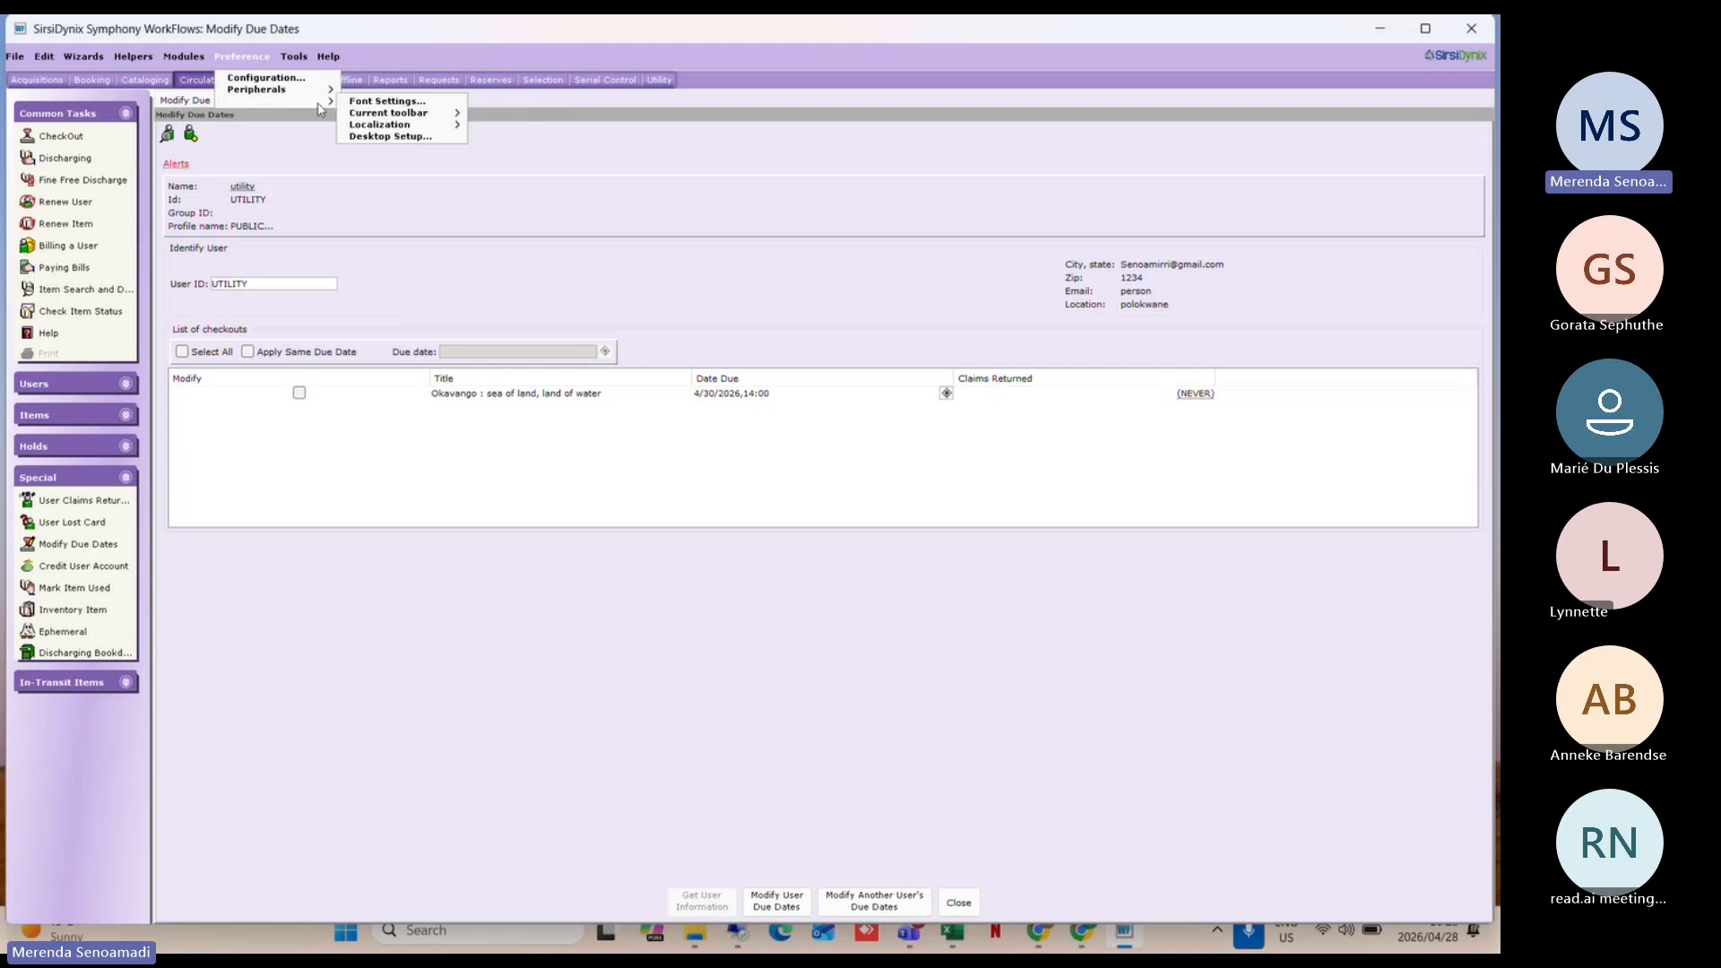
{"action": "left_click", "coordinate": [414, 139]}
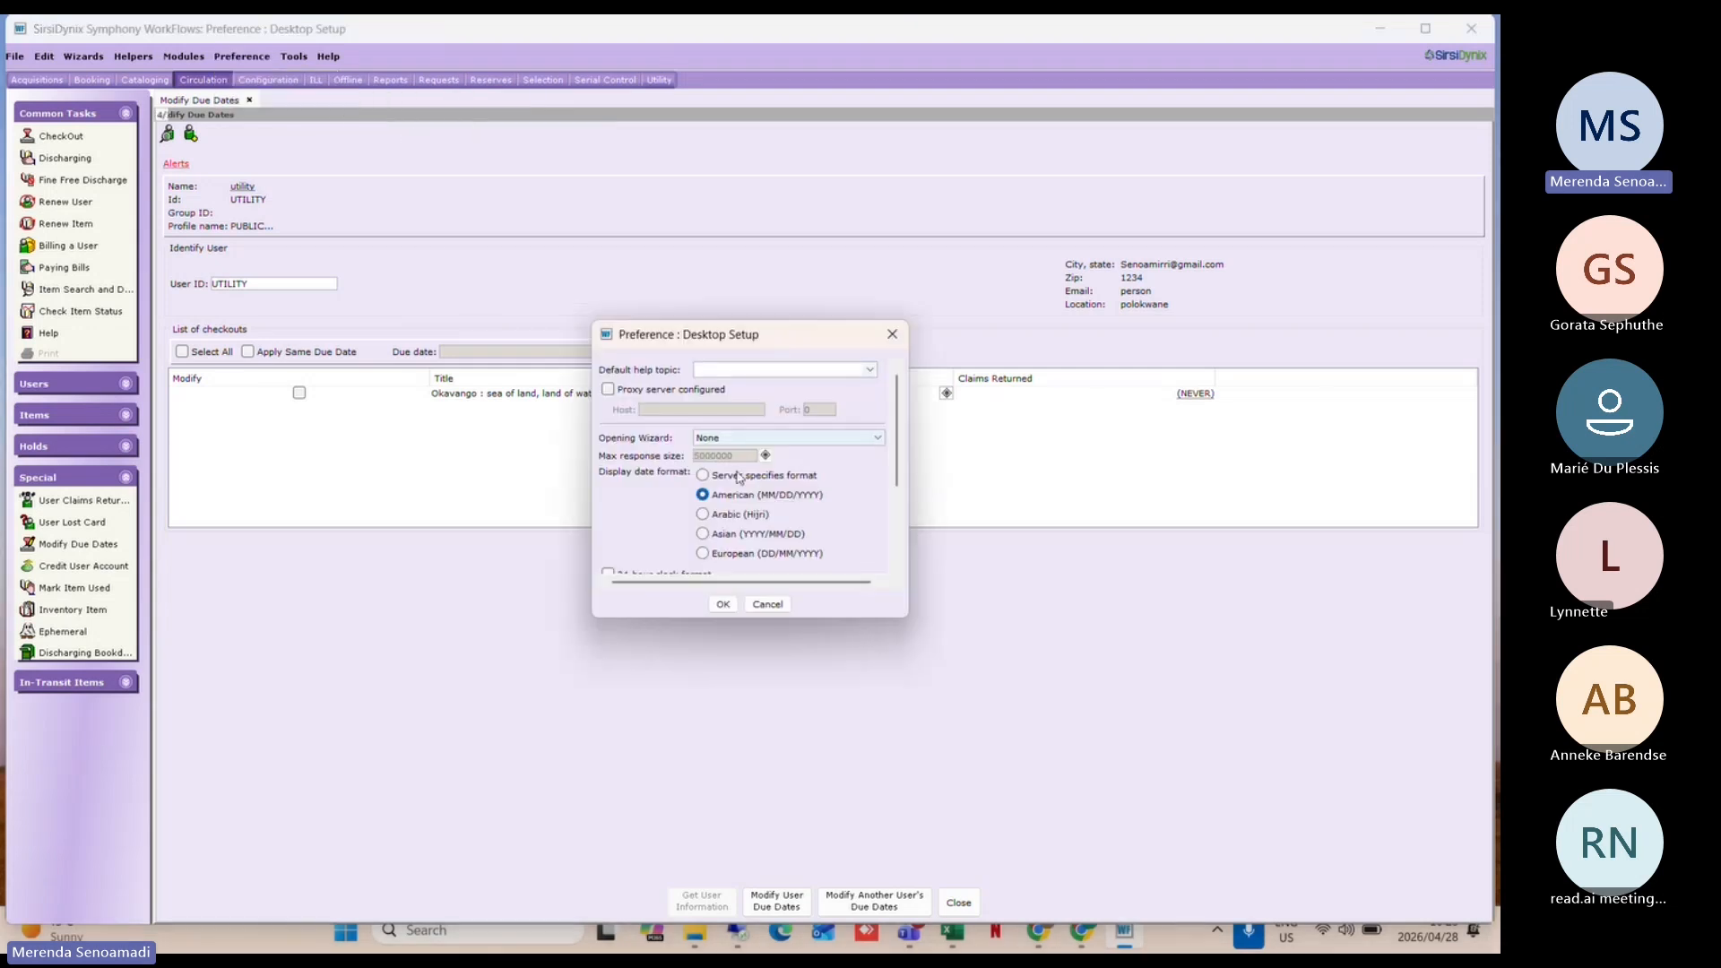
{"action": "left_click", "coordinate": [703, 514]}
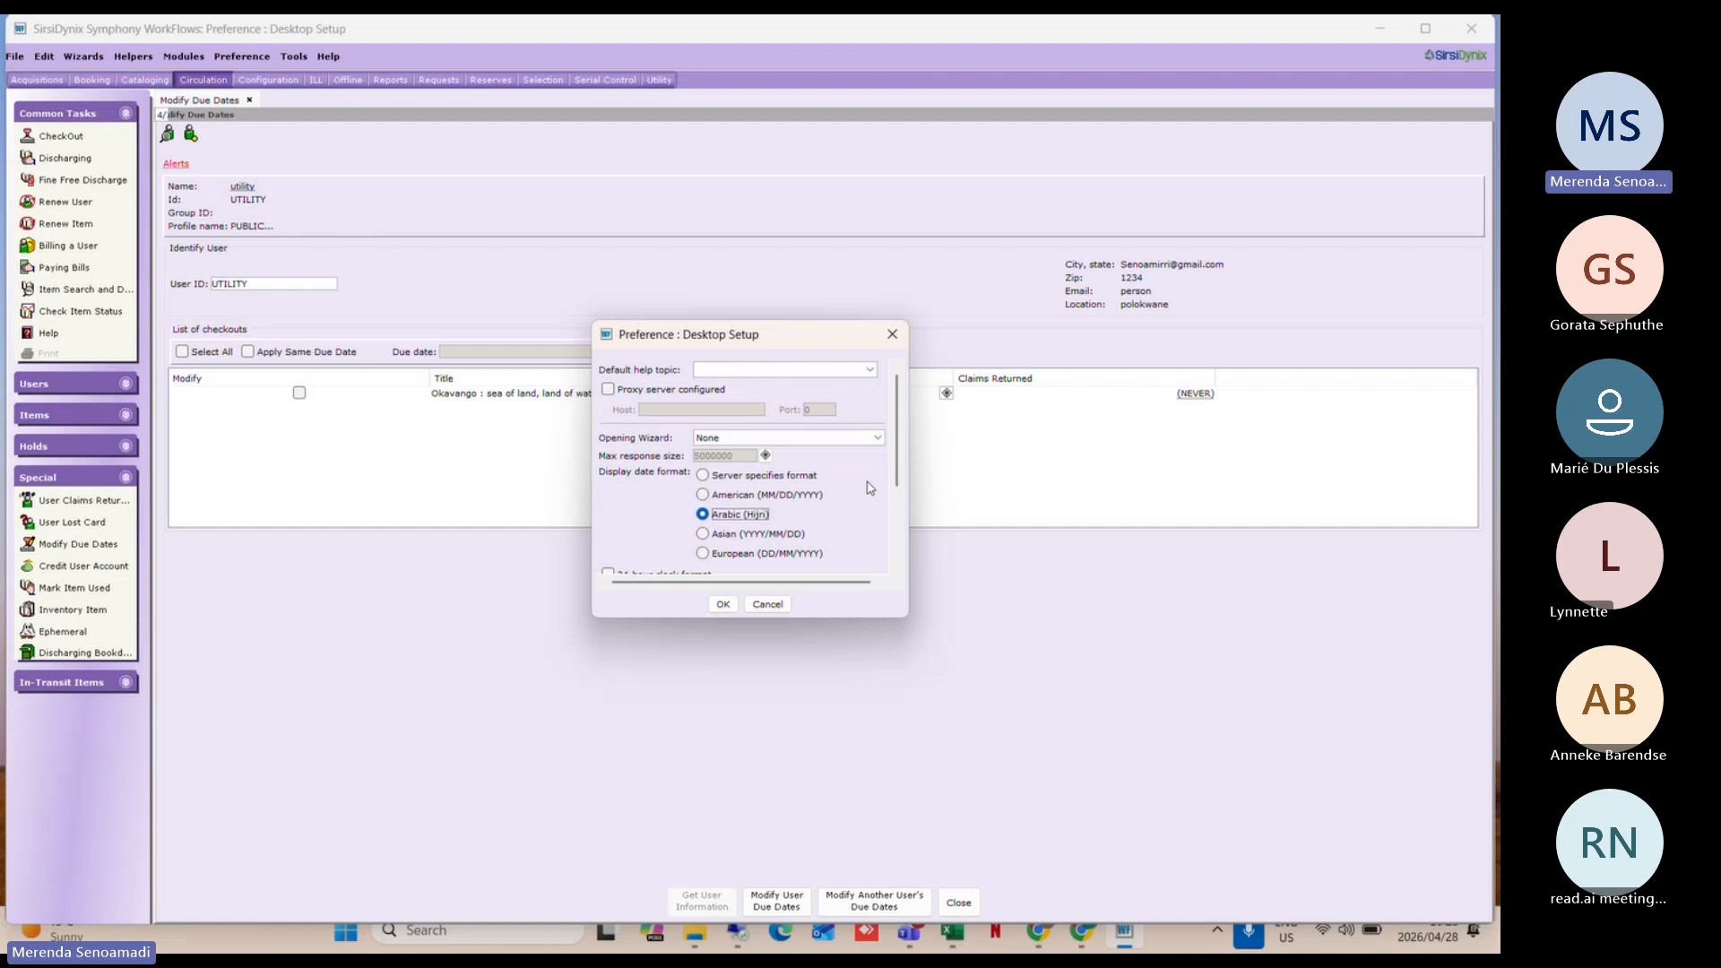
{"action": "left_click", "coordinate": [715, 538]}
{"action": "left_click", "coordinate": [714, 552]}
{"action": "left_click", "coordinate": [906, 346]}
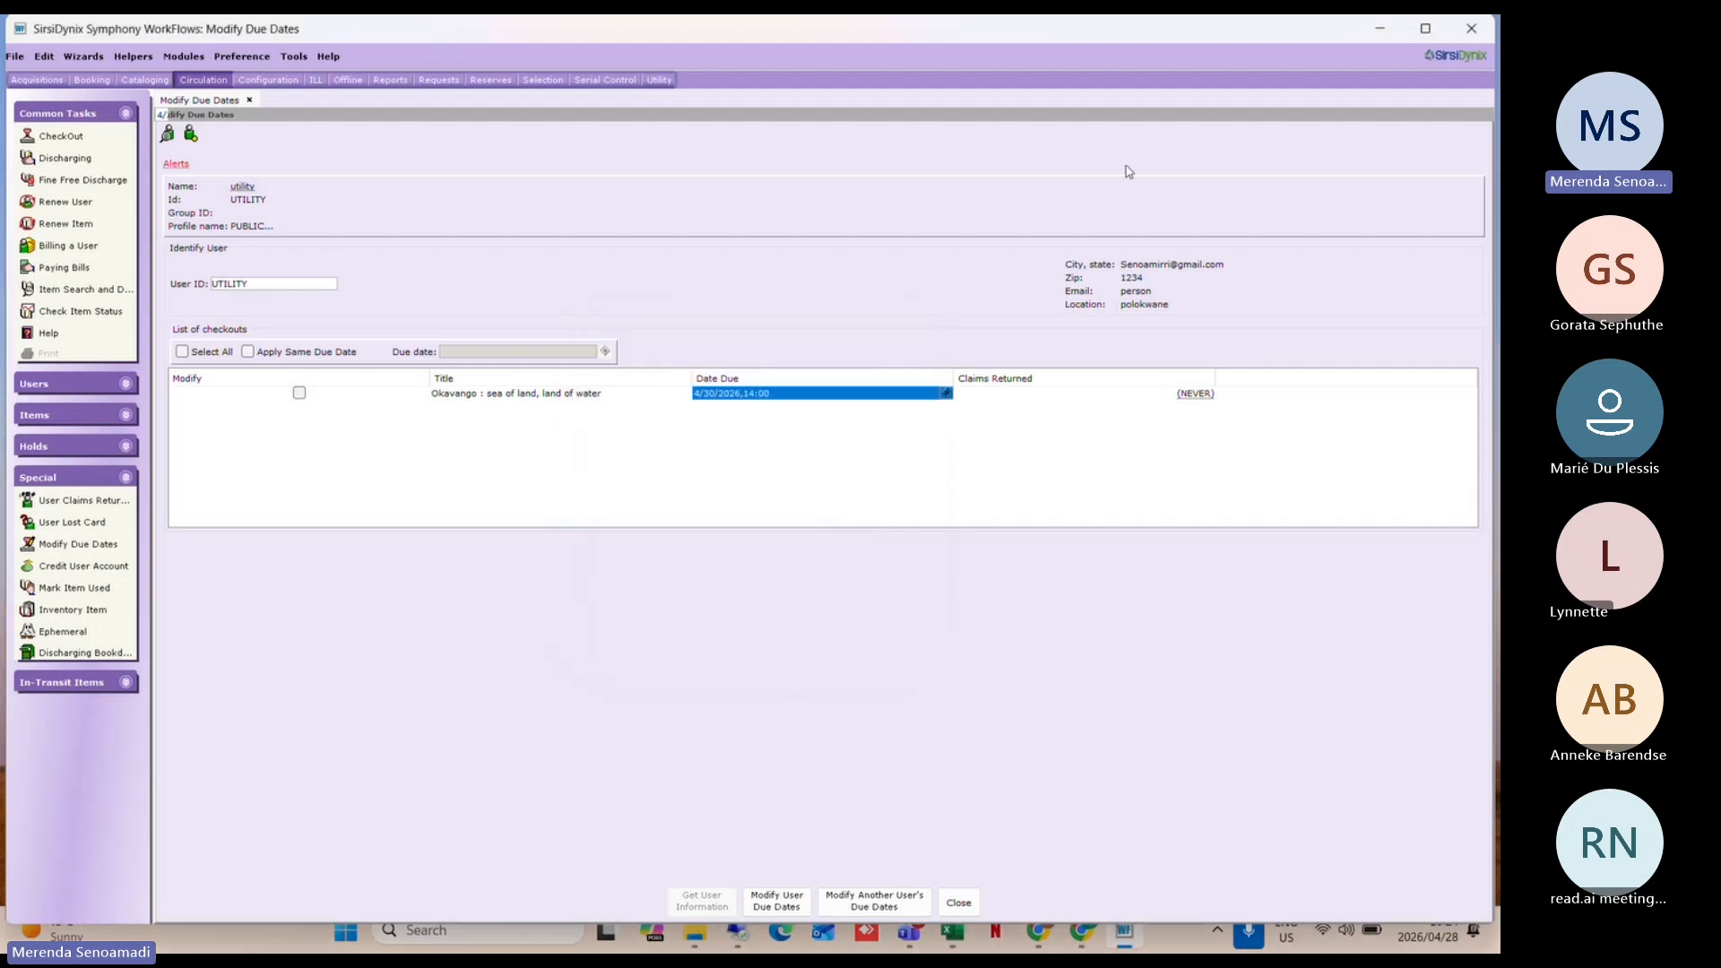
Step: Halt the workstation, relaunch WorkFlows, and accept the connection configuration
{"action": "left_click", "coordinate": [1479, 27]}
{"action": "left_click", "coordinate": [730, 500]}
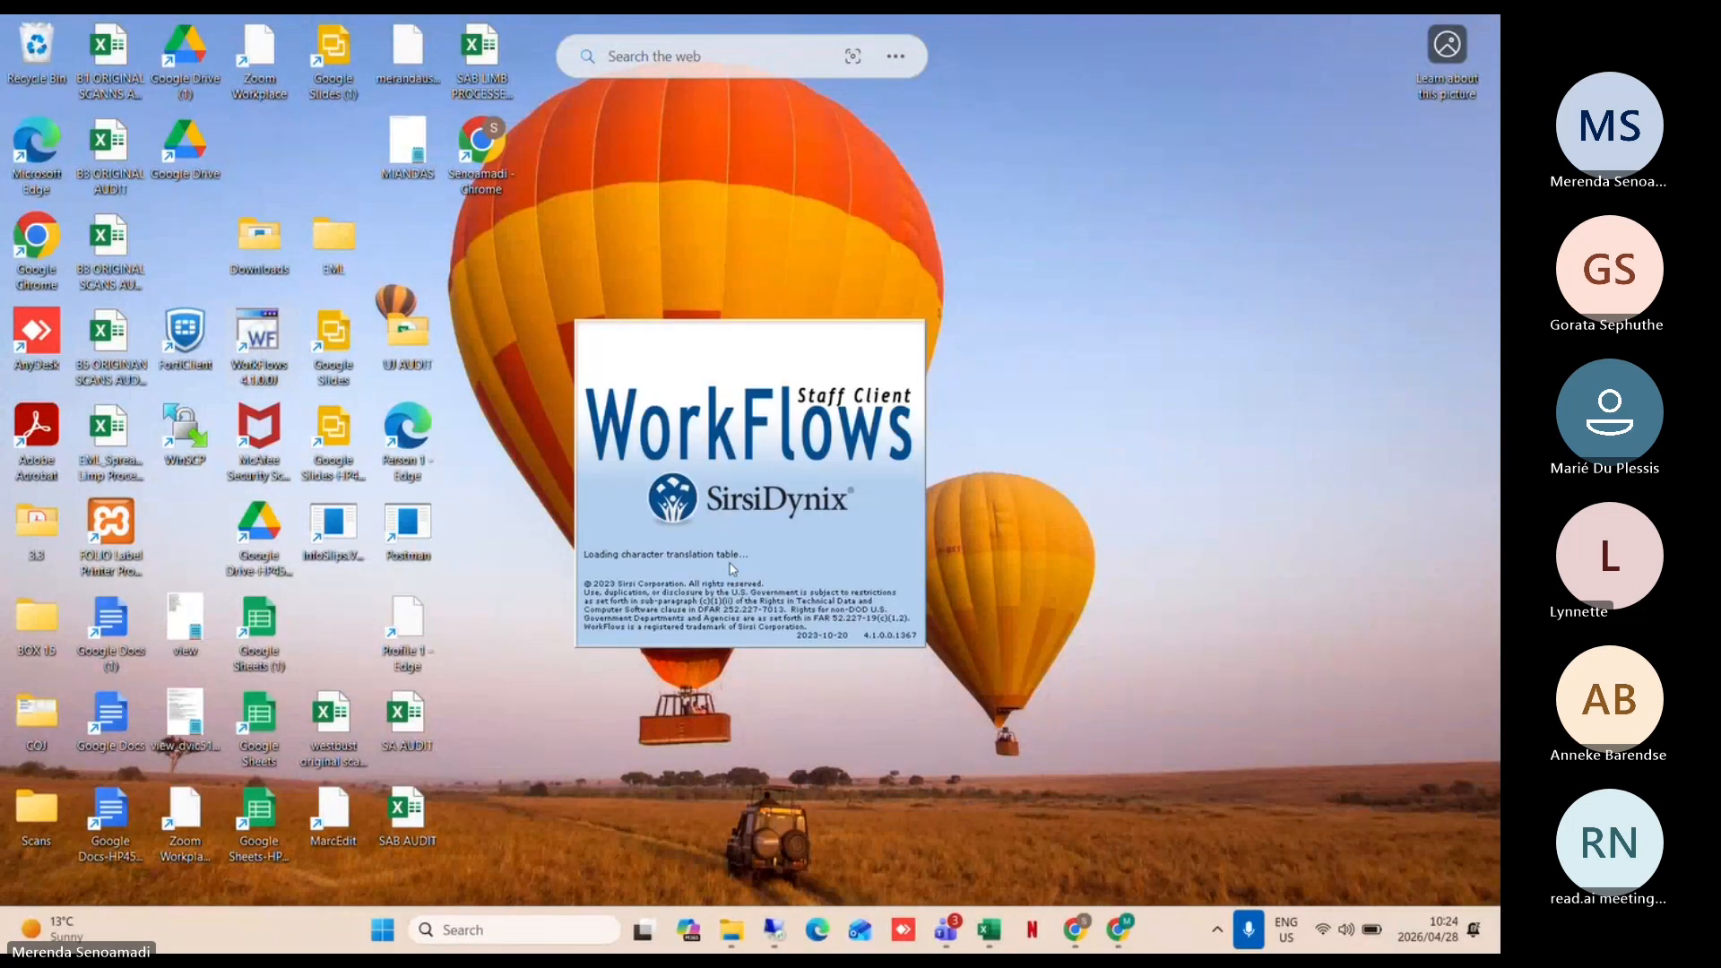
{"action": "left_click", "coordinate": [722, 583]}
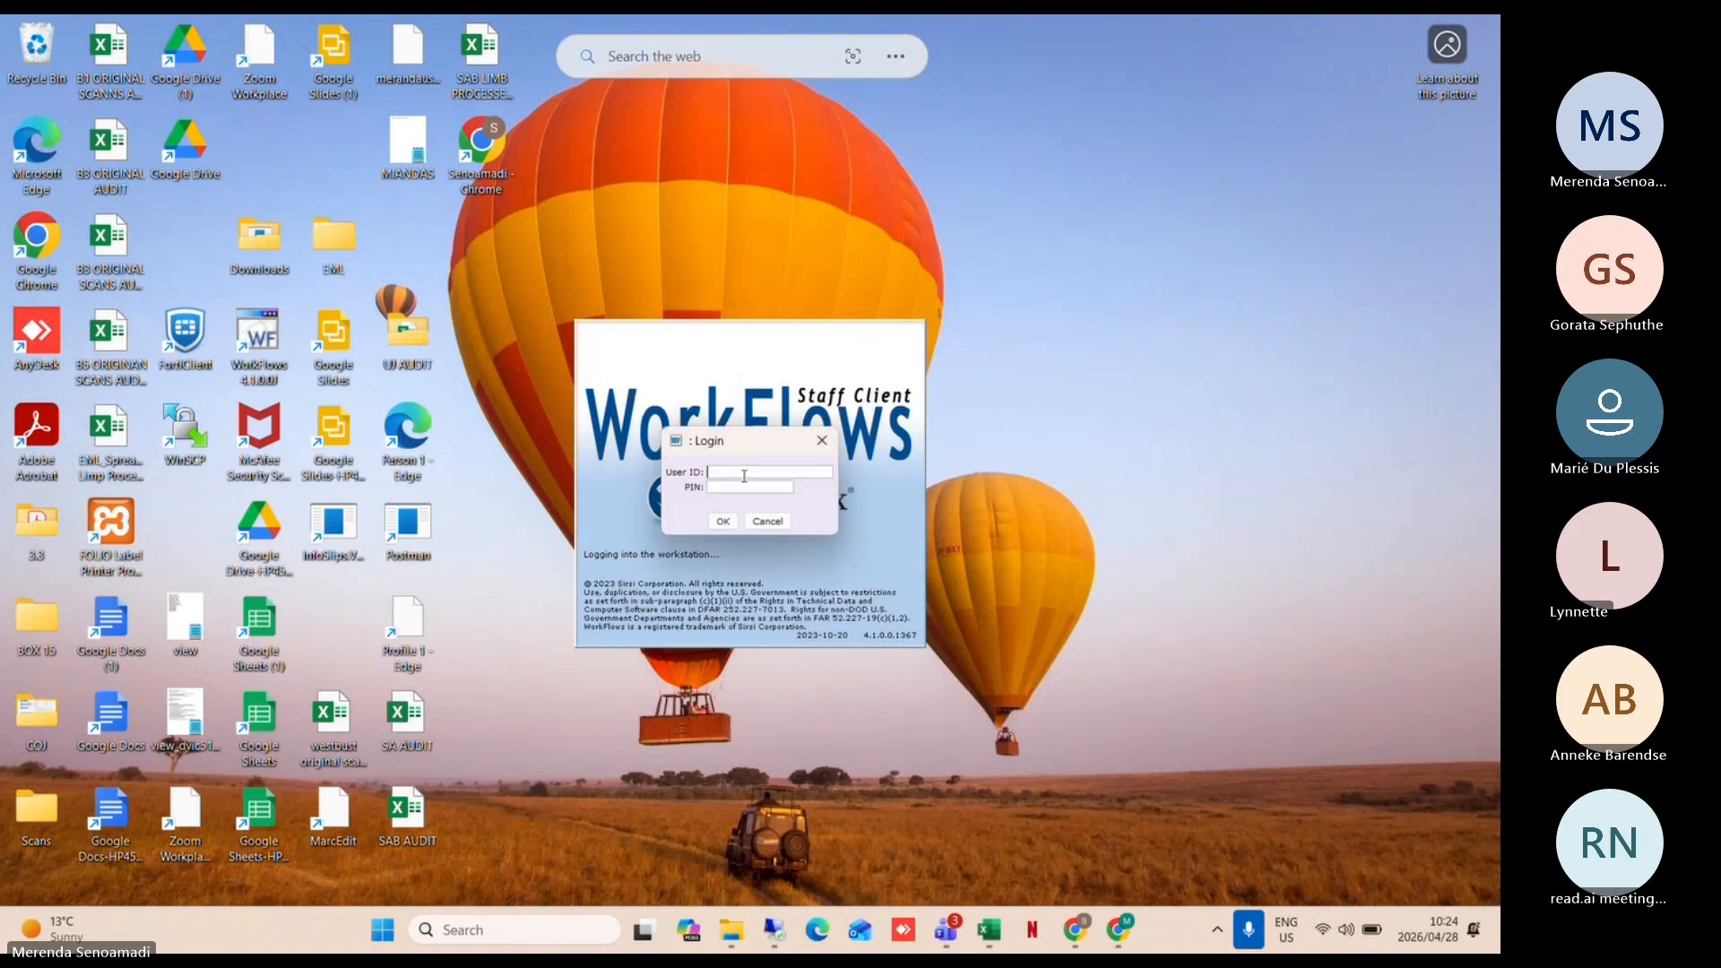
{"action": "left_click", "coordinate": [768, 521]}
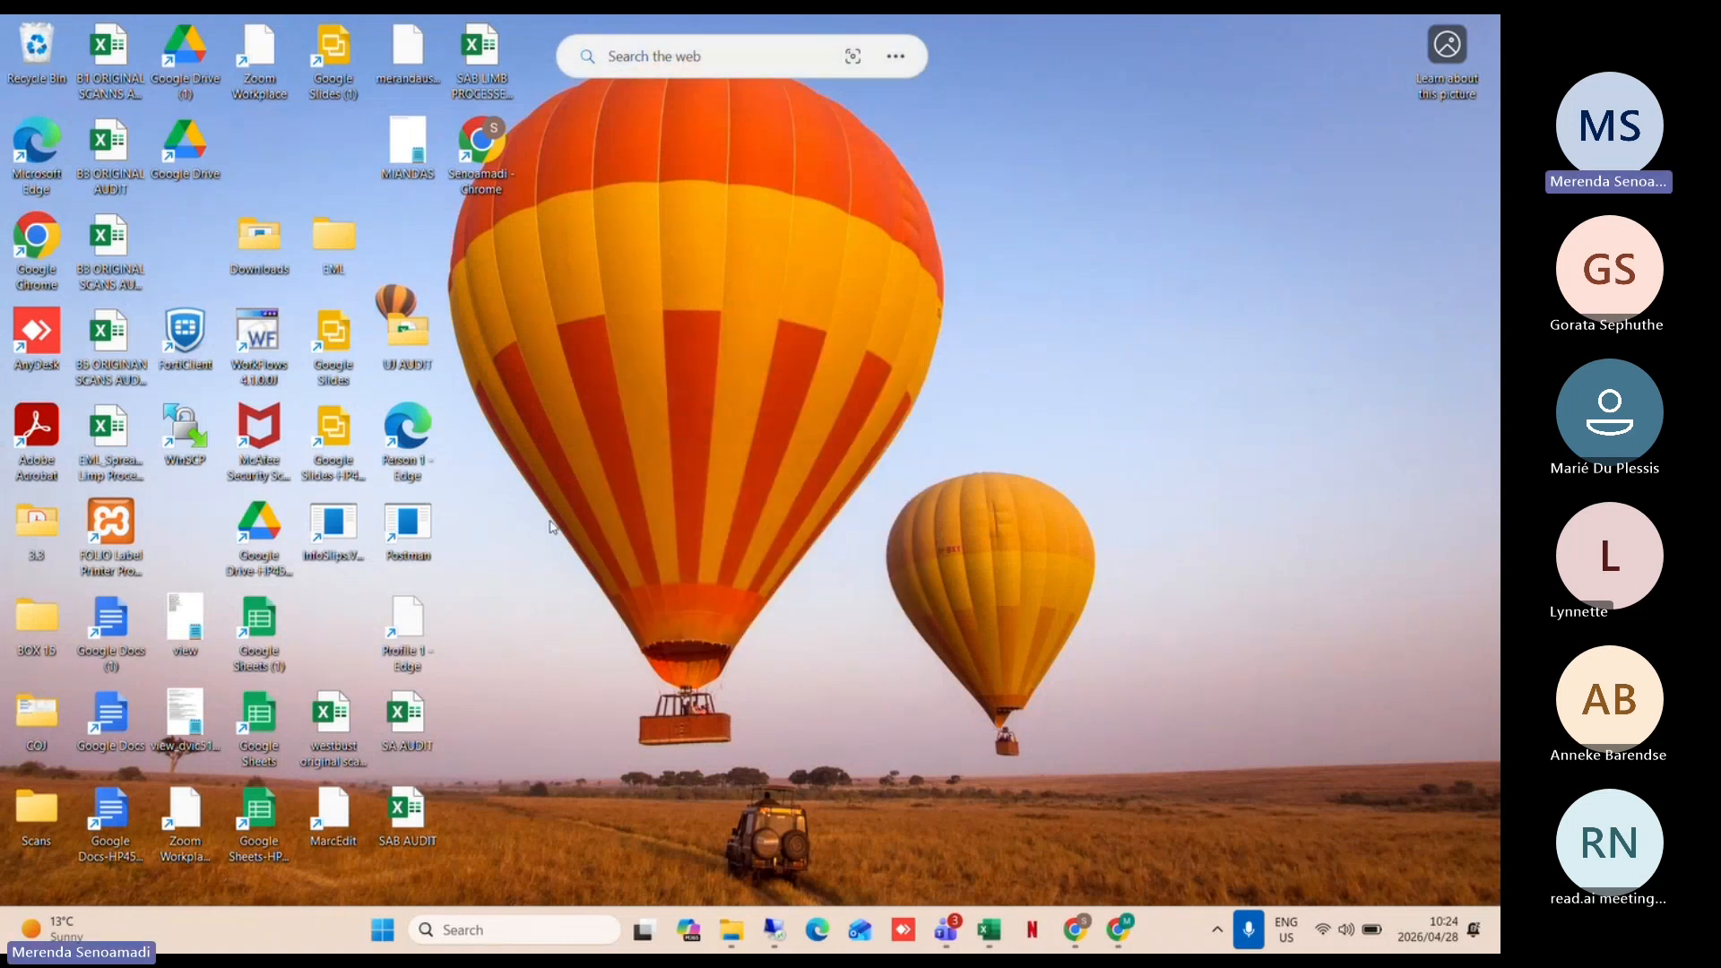
{"action": "double_click", "coordinate": [260, 340]}
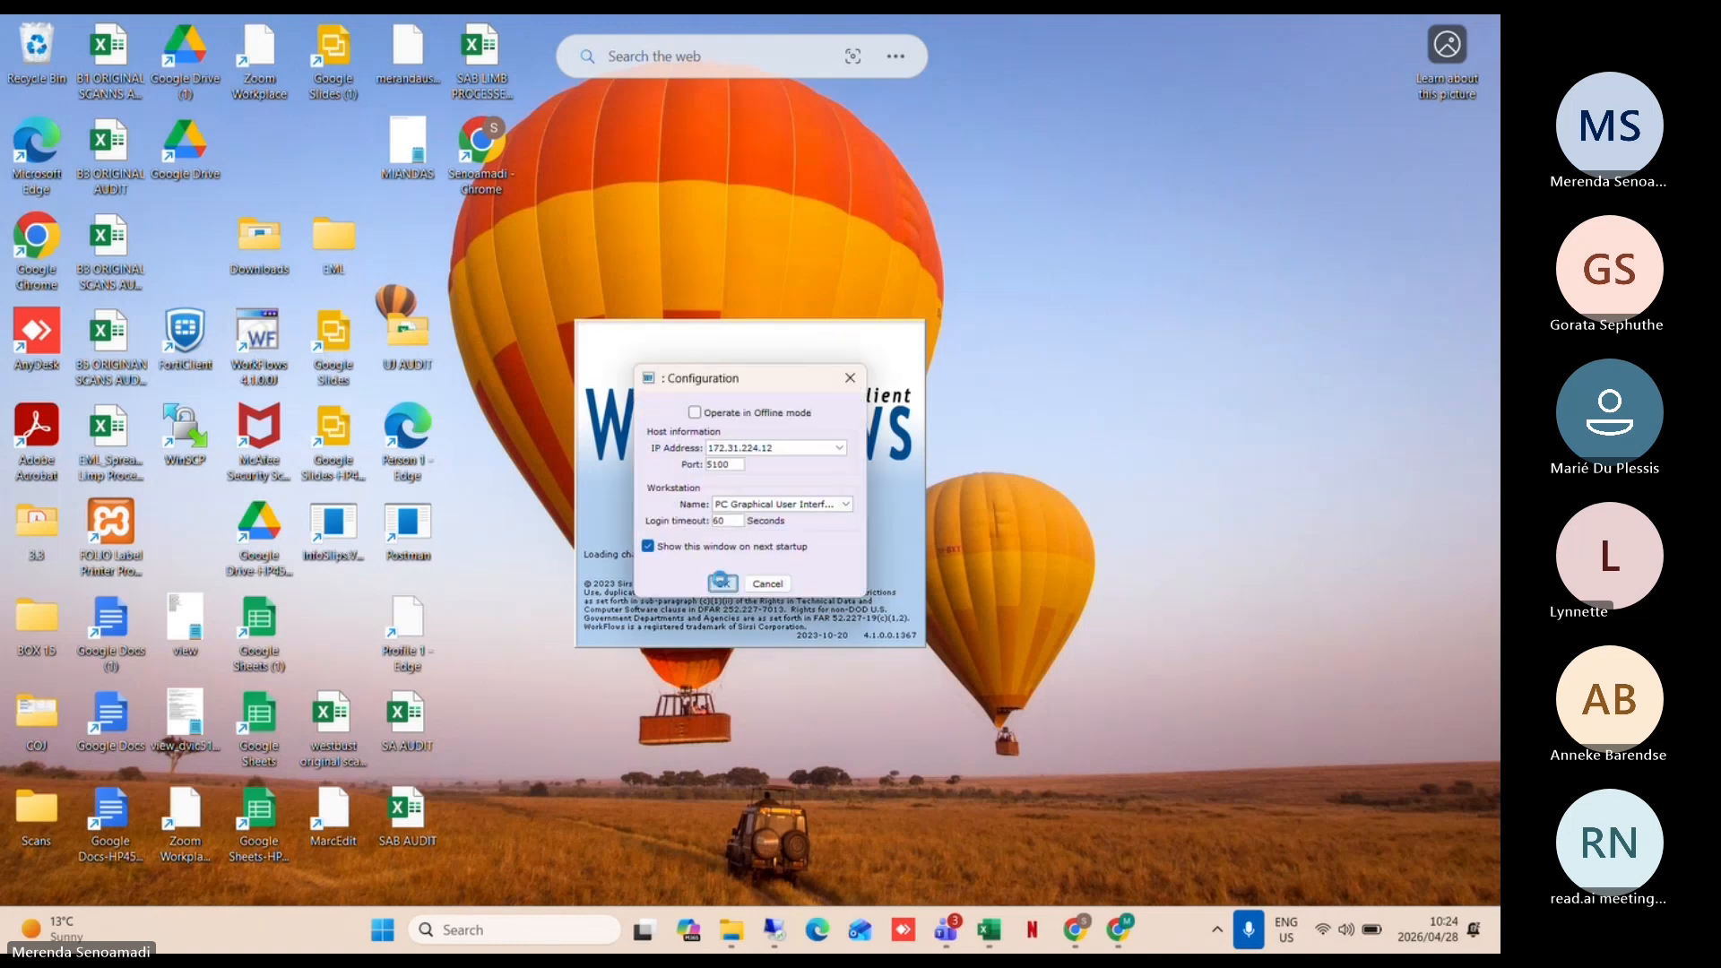
{"action": "left_click", "coordinate": [720, 581]}
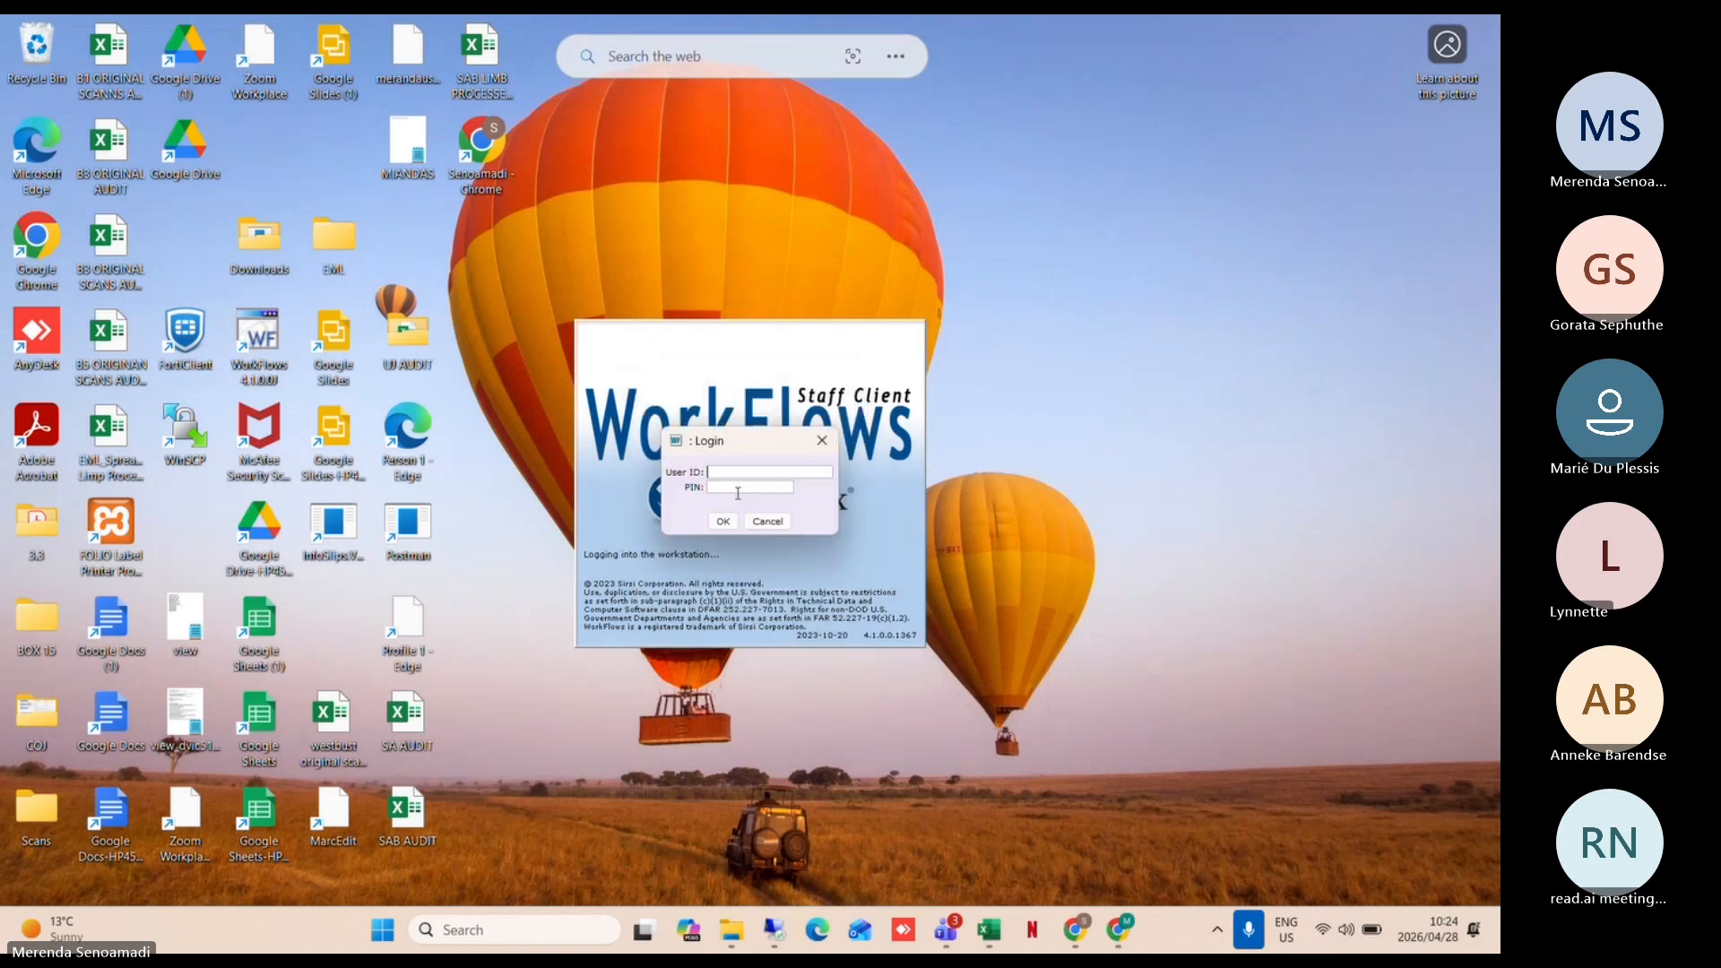
Step: Log in with the staff user ID and PIN to reach the Circulation workspace
{"action": "type", "text": "SIRSI"}
{"action": "left_click", "coordinate": [727, 491]}
{"action": "type", "text": "****"}
{"action": "left_click", "coordinate": [723, 521]}
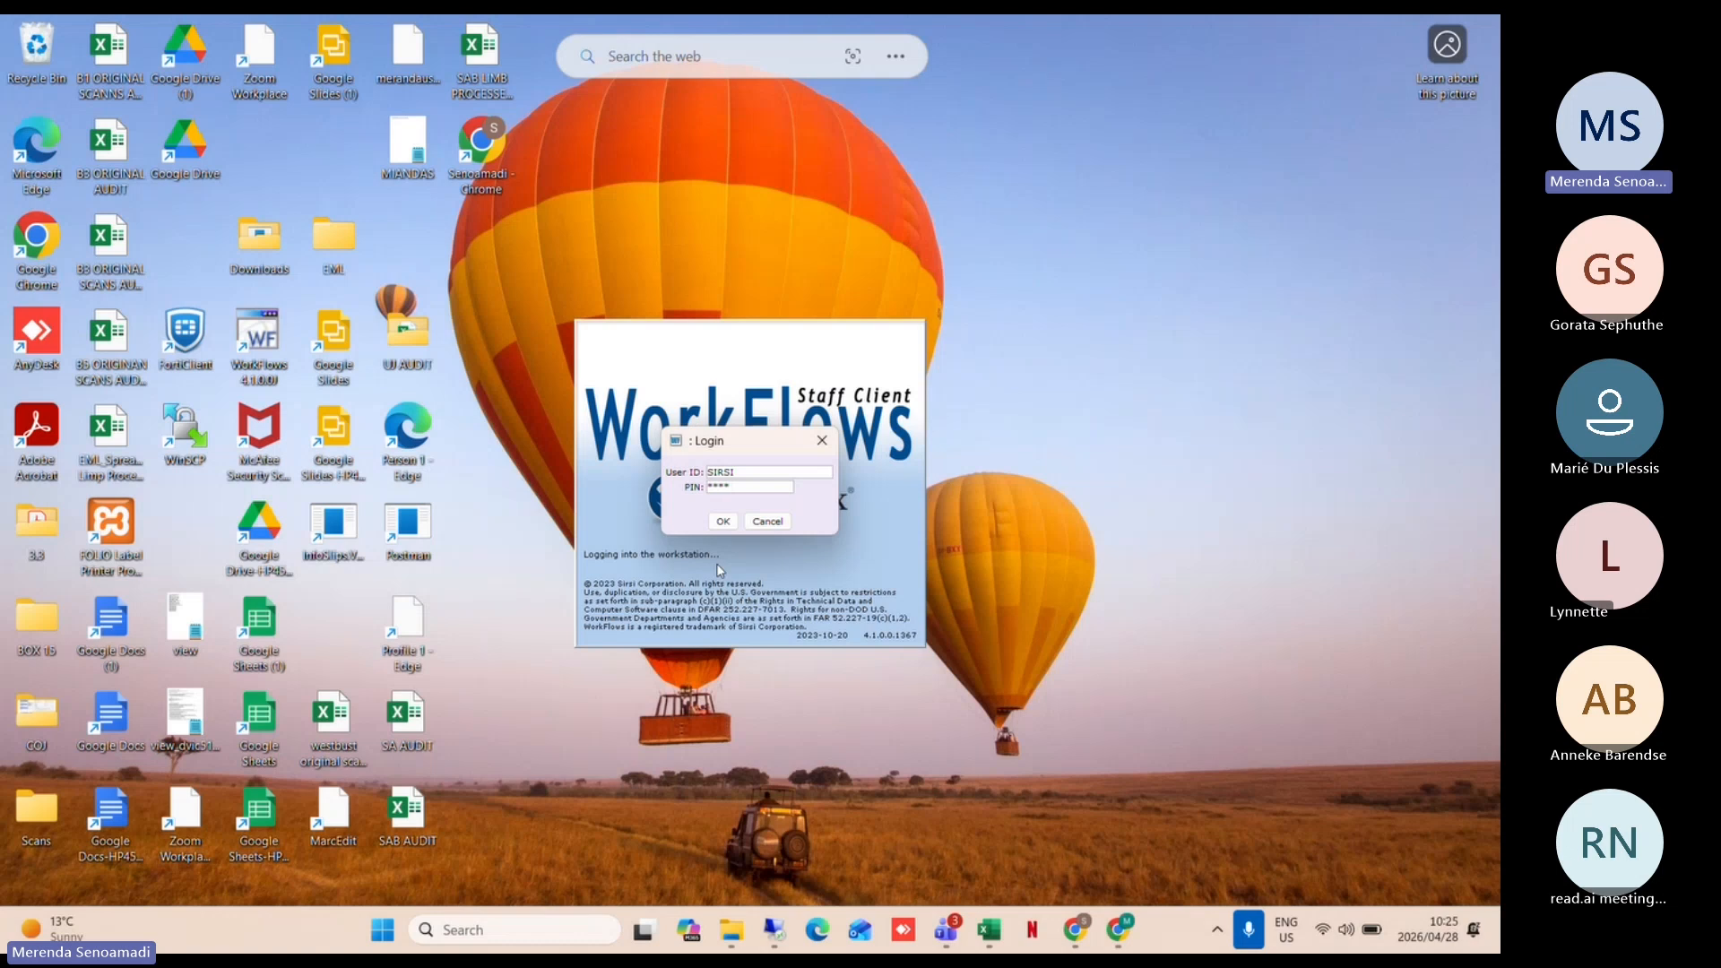
{"action": "left_click", "coordinate": [722, 520]}
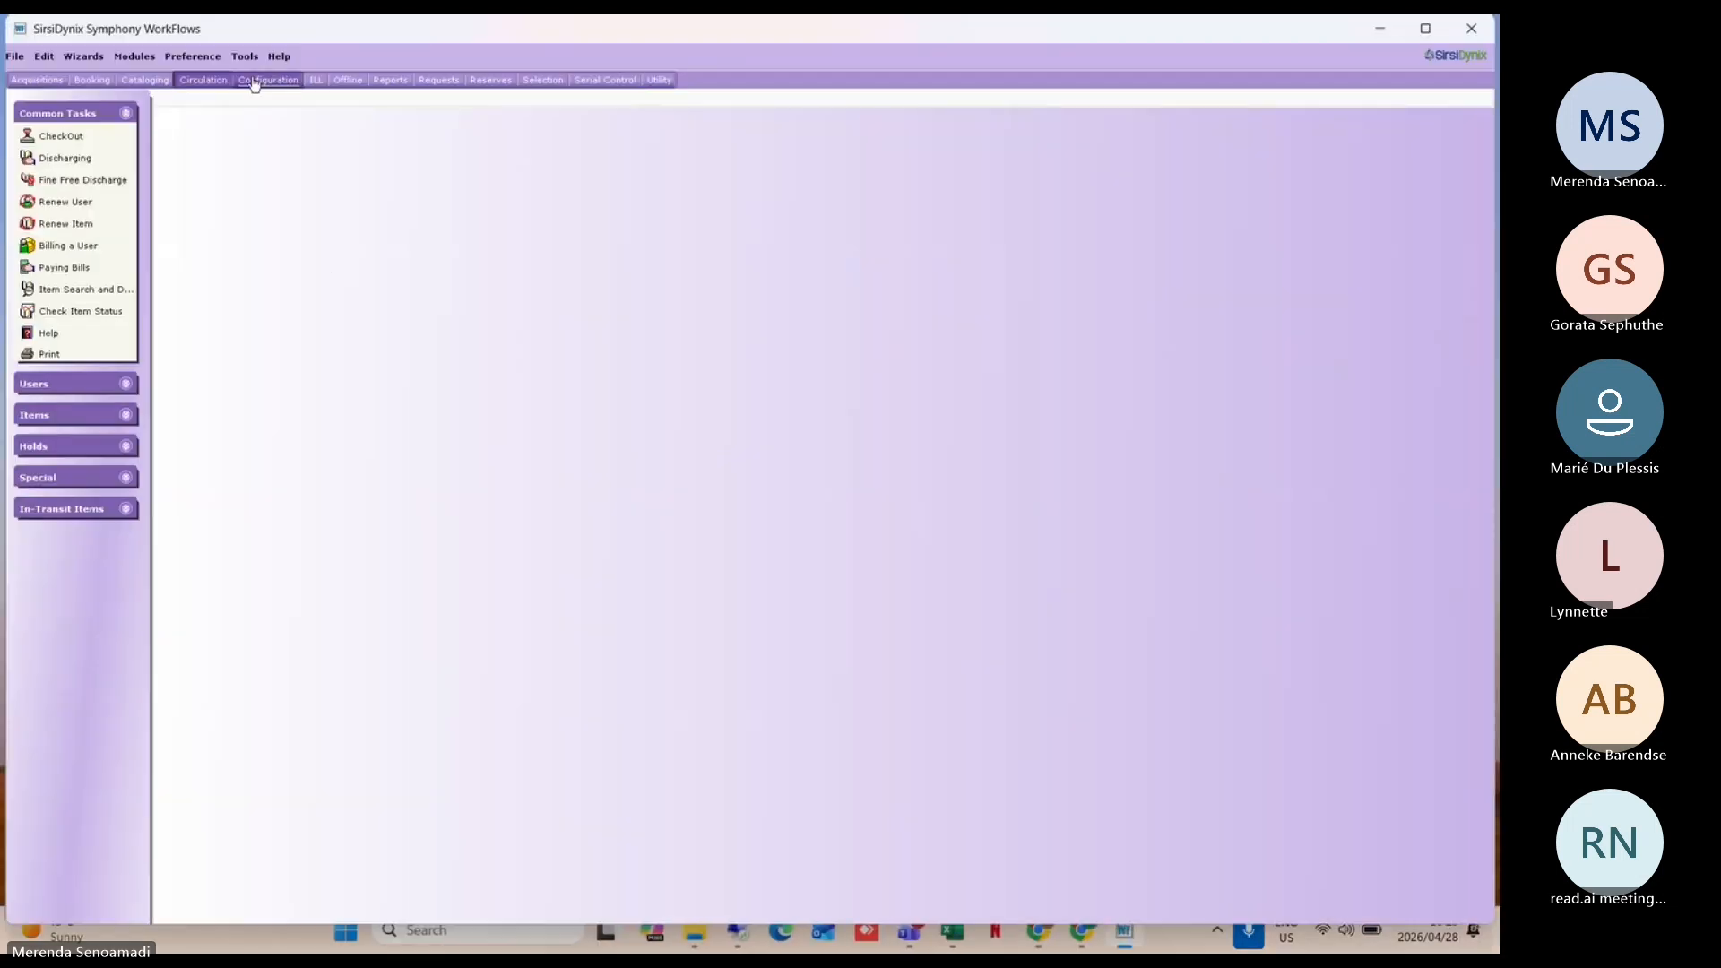
Step: Open Preference > Desktop Setup and look over its options, with Opening Wizard still None
{"action": "left_click", "coordinate": [211, 60]}
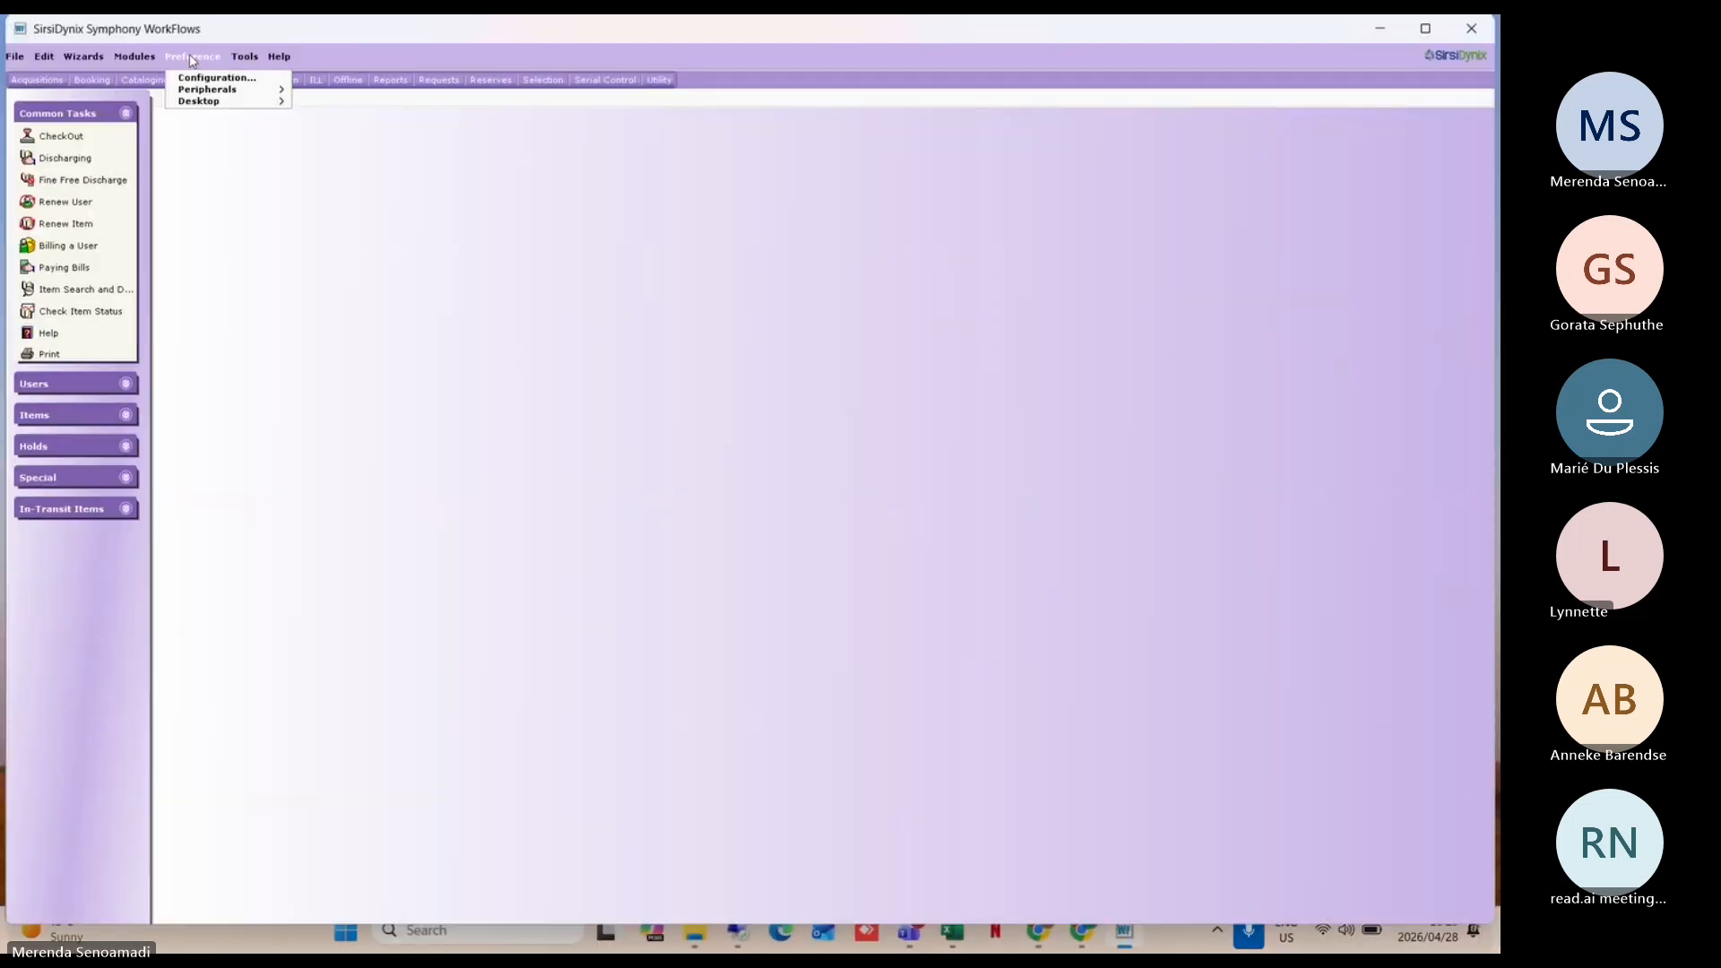
{"action": "mouse_move", "coordinate": [217, 107]}
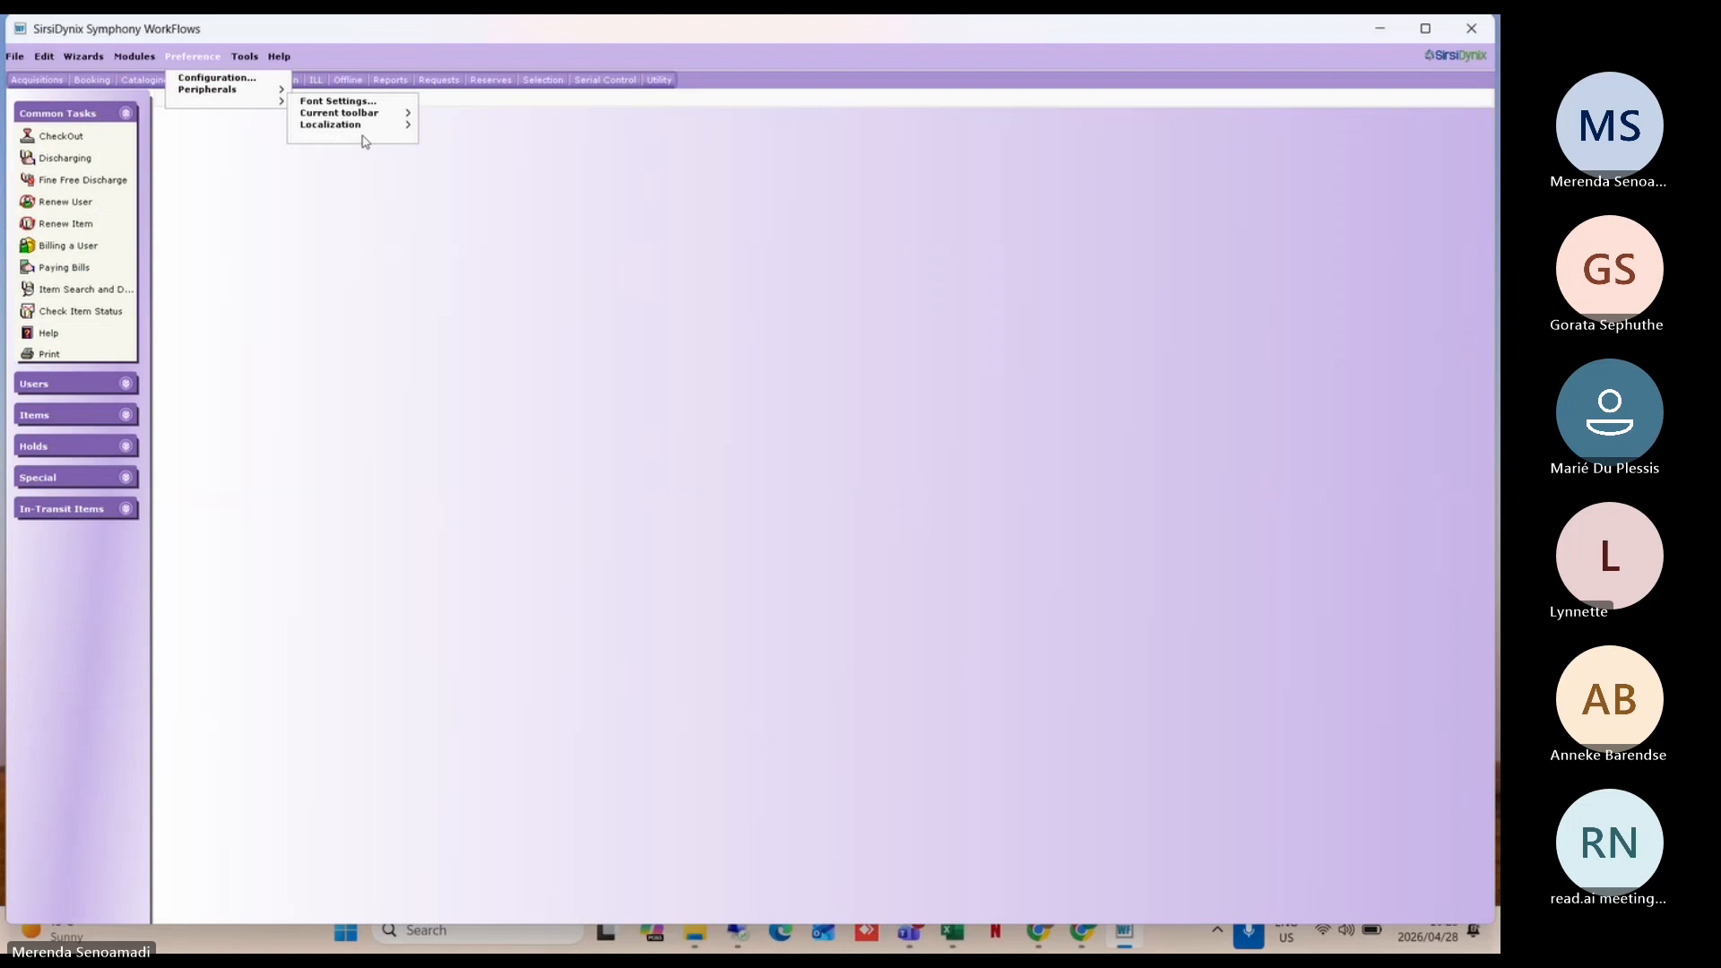
{"action": "left_click", "coordinate": [348, 137]}
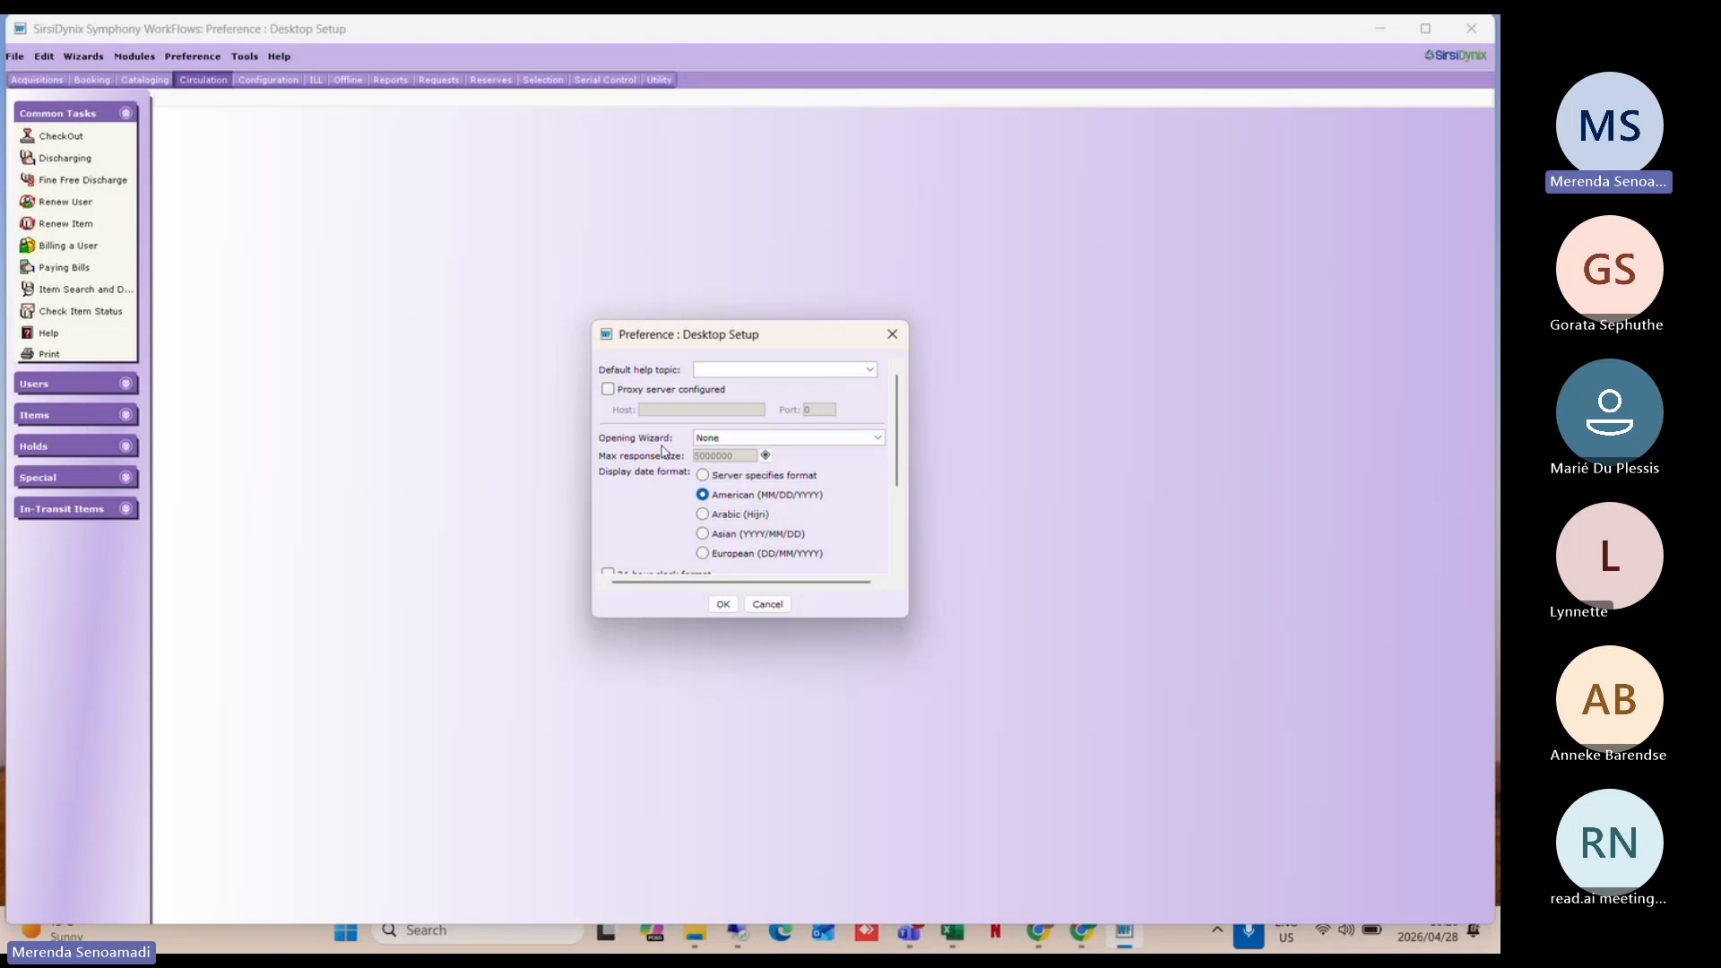
{"action": "scroll", "coordinate": [663, 451], "scroll_direction": "down", "scroll_amount": 3}
{"action": "scroll", "coordinate": [664, 451], "scroll_direction": "up", "scroll_amount": 3}
Step: Choose Add Title from the Opening Wizard list and save Desktop Setup
{"action": "left_click", "coordinate": [705, 440]}
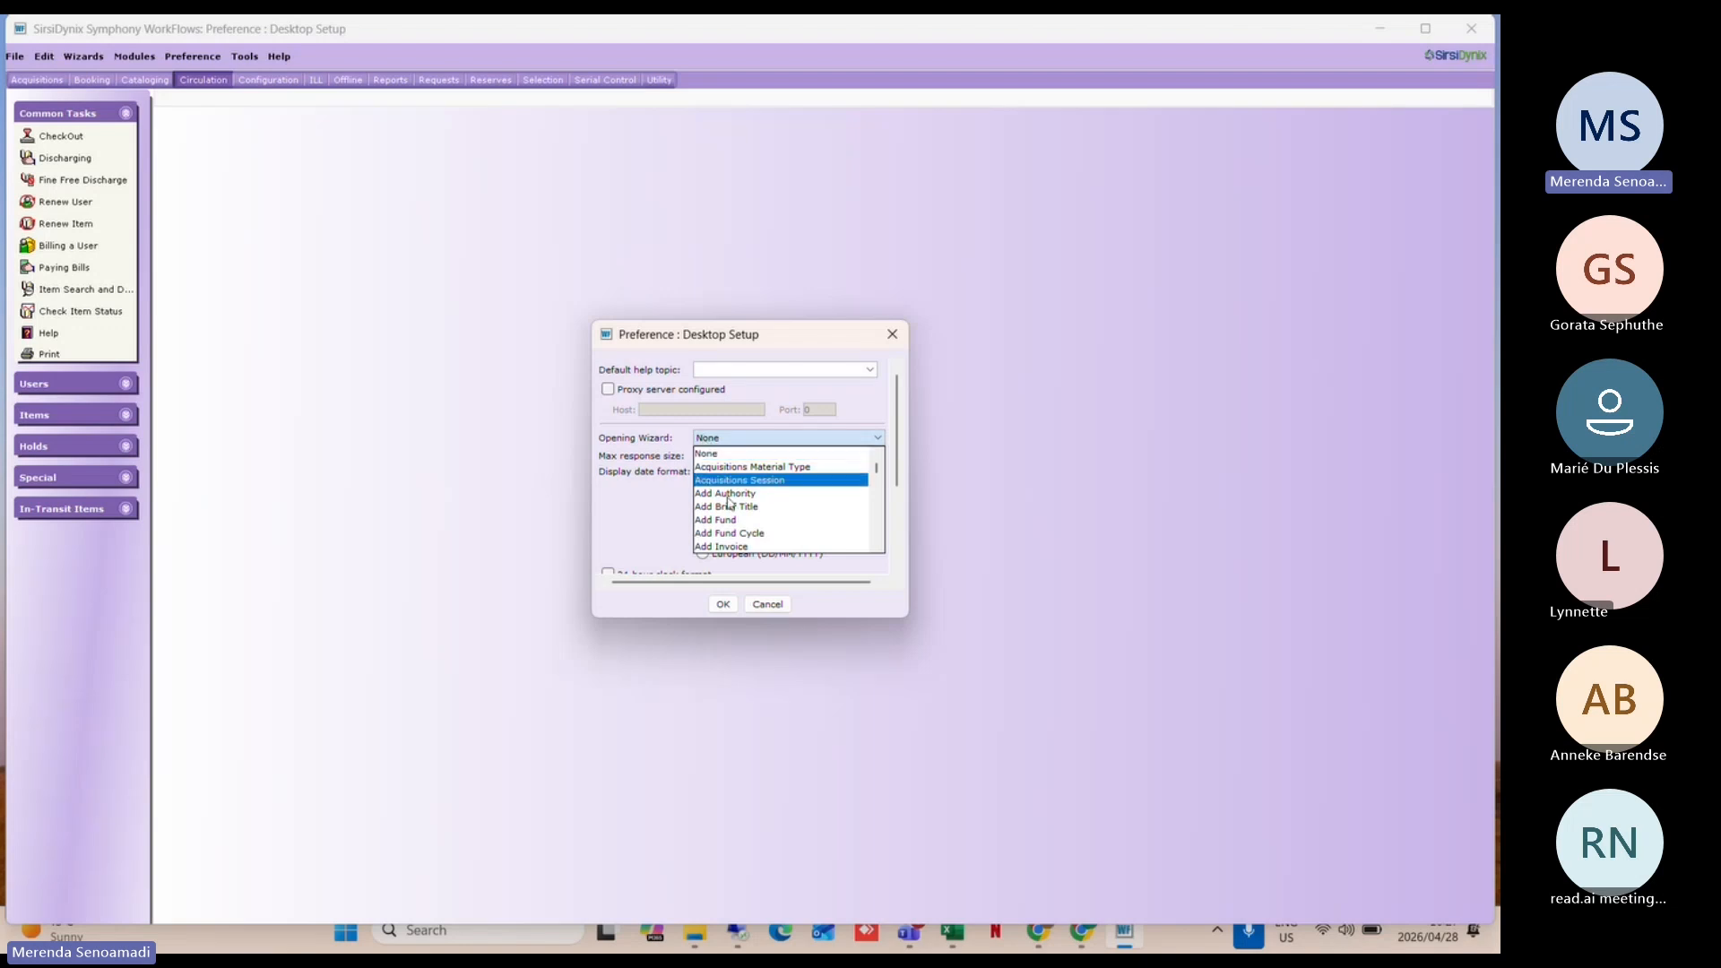
{"action": "scroll", "coordinate": [737, 531], "scroll_direction": "down", "scroll_amount": 1}
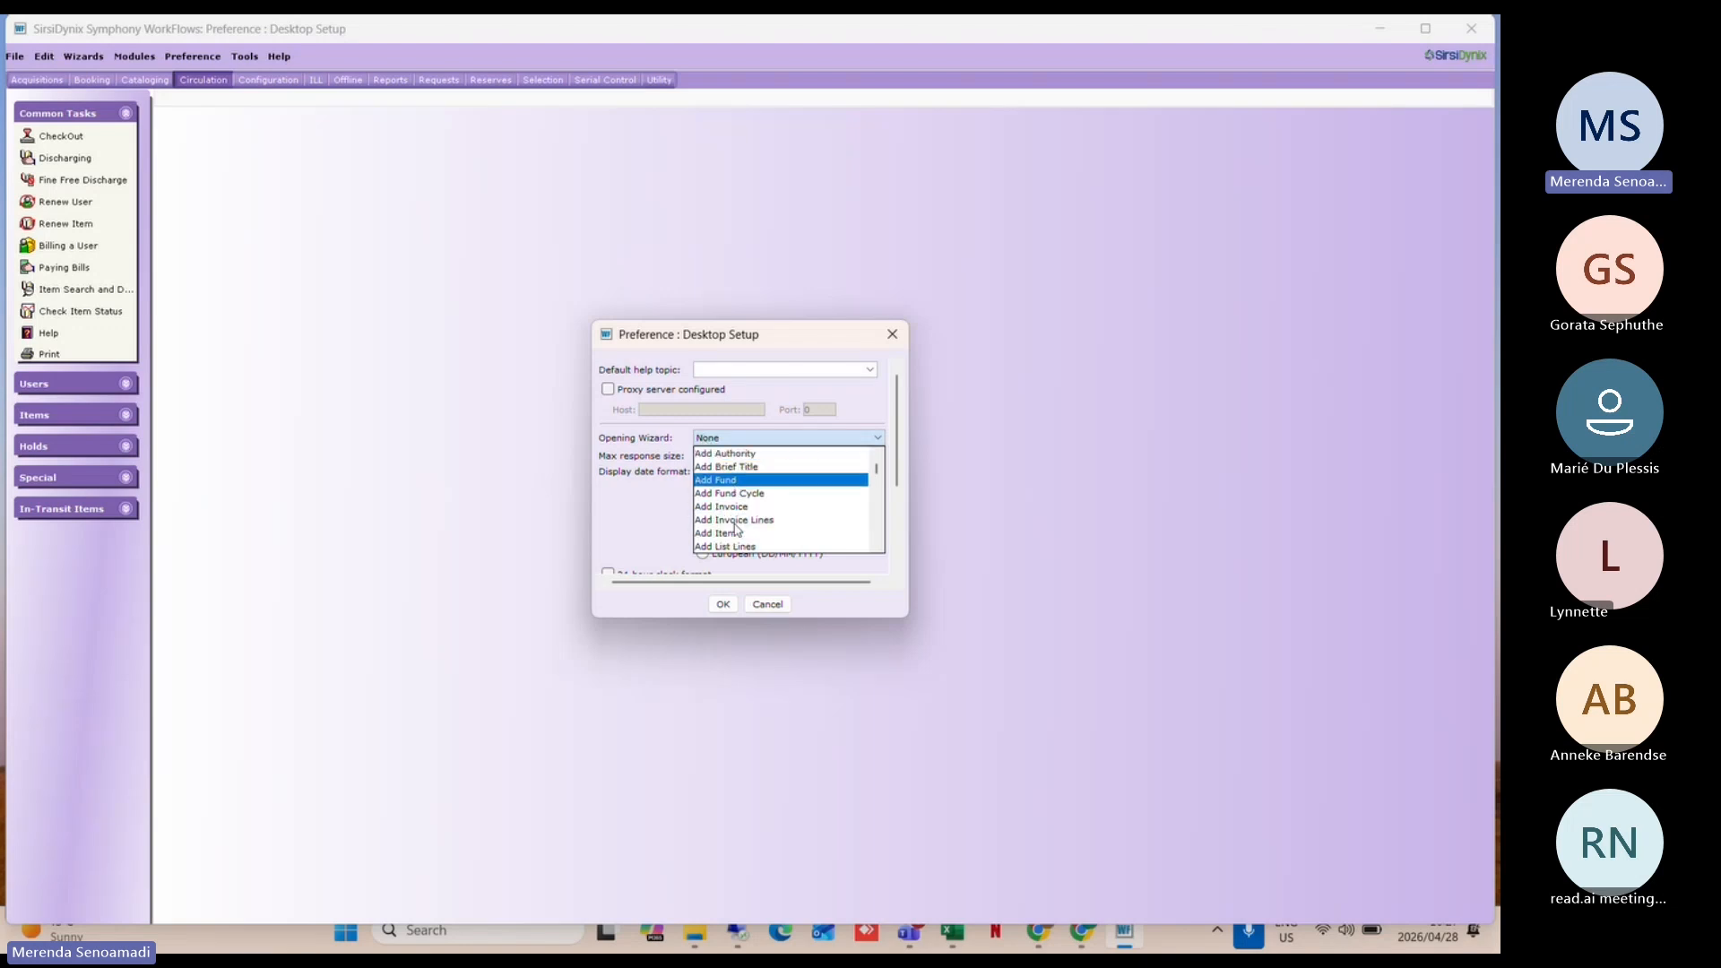
{"action": "scroll", "coordinate": [737, 530], "scroll_direction": "down", "scroll_amount": 3}
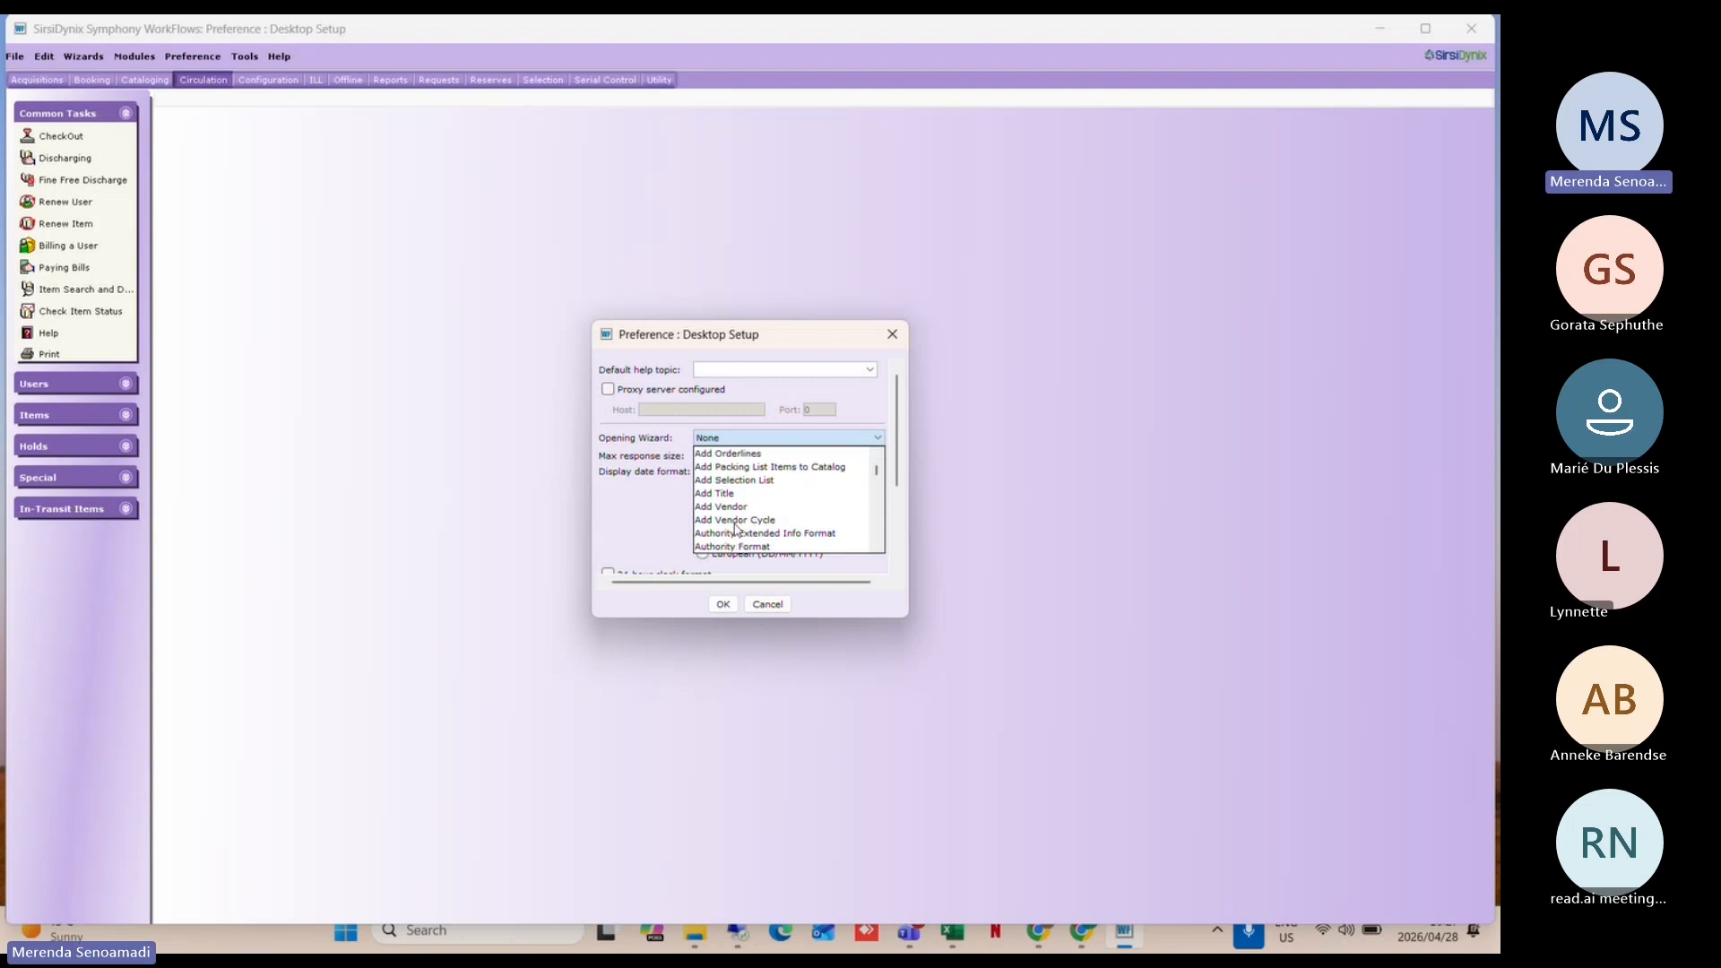
{"action": "left_click", "coordinate": [716, 496]}
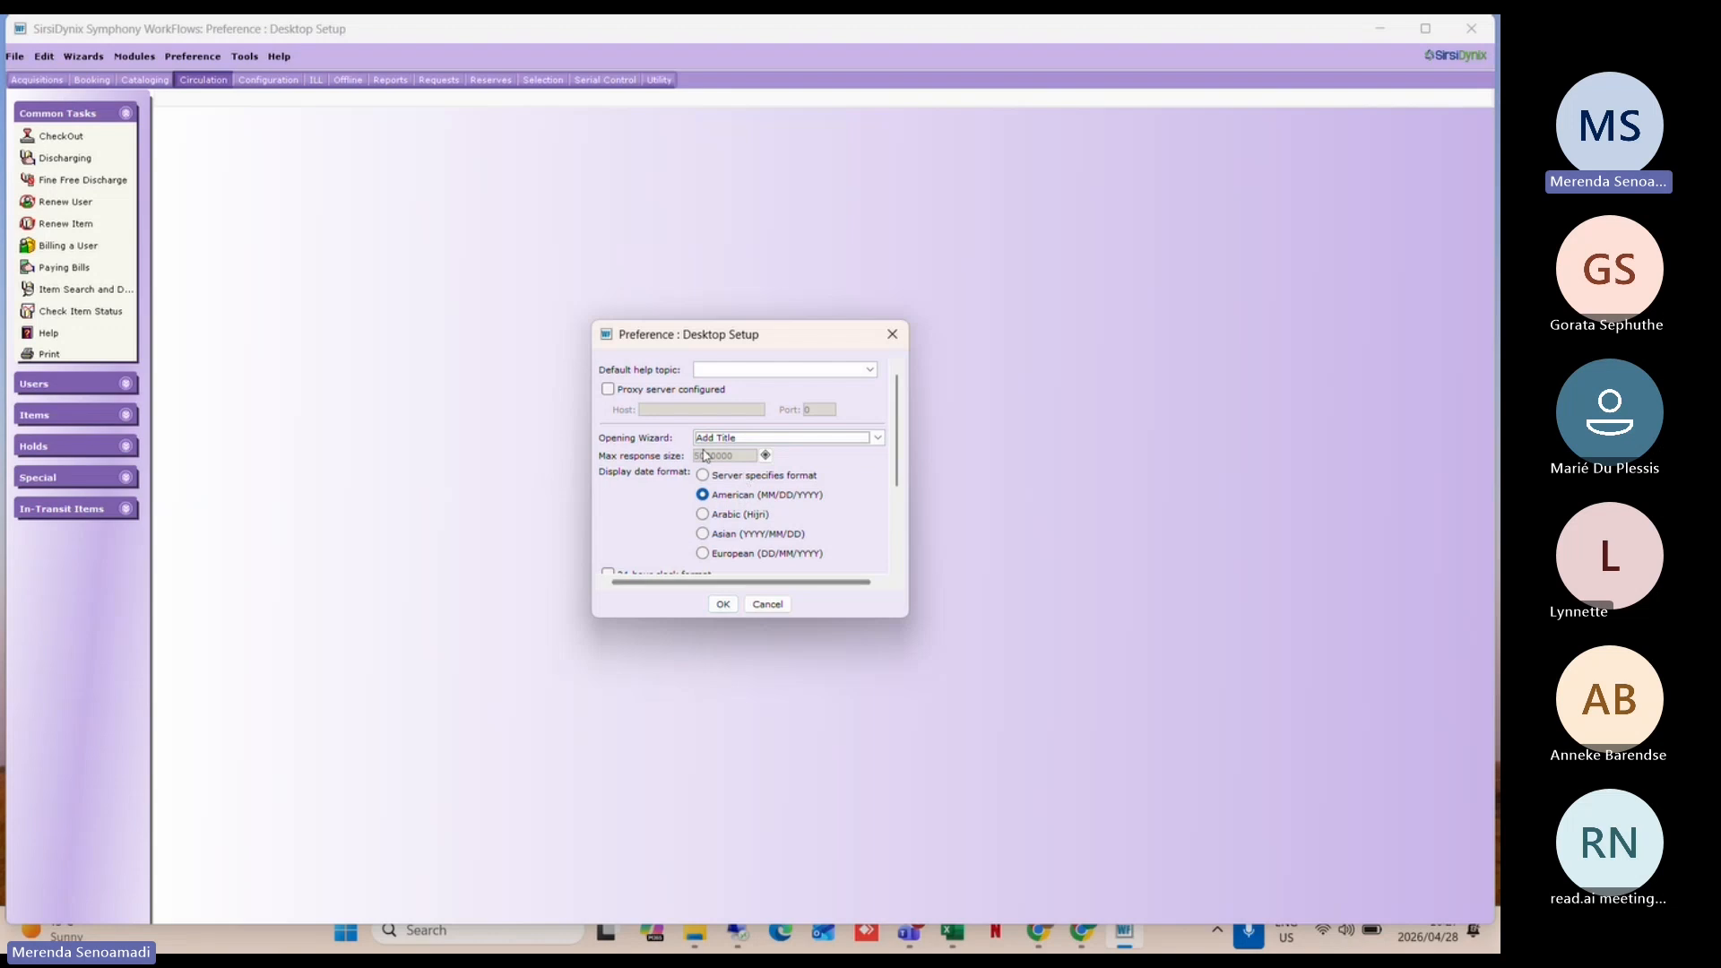
{"action": "left_click", "coordinate": [723, 605]}
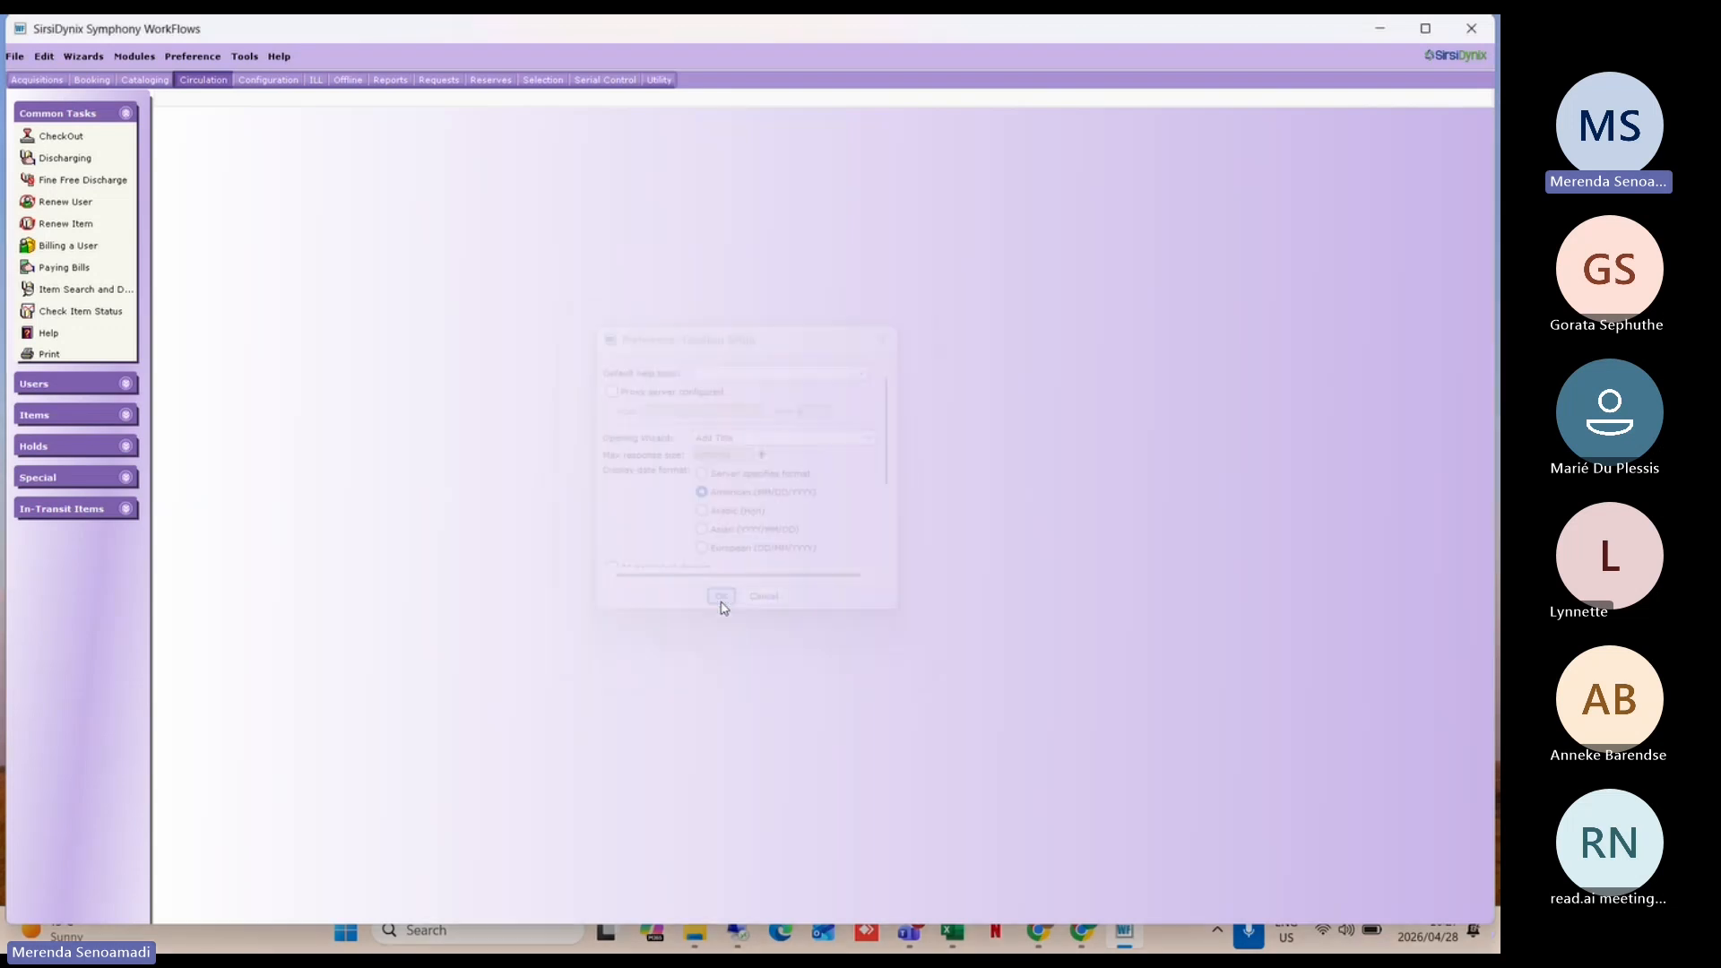
Step: Halt the workstation and restart it through to the login prompt
{"action": "left_click", "coordinate": [1471, 30]}
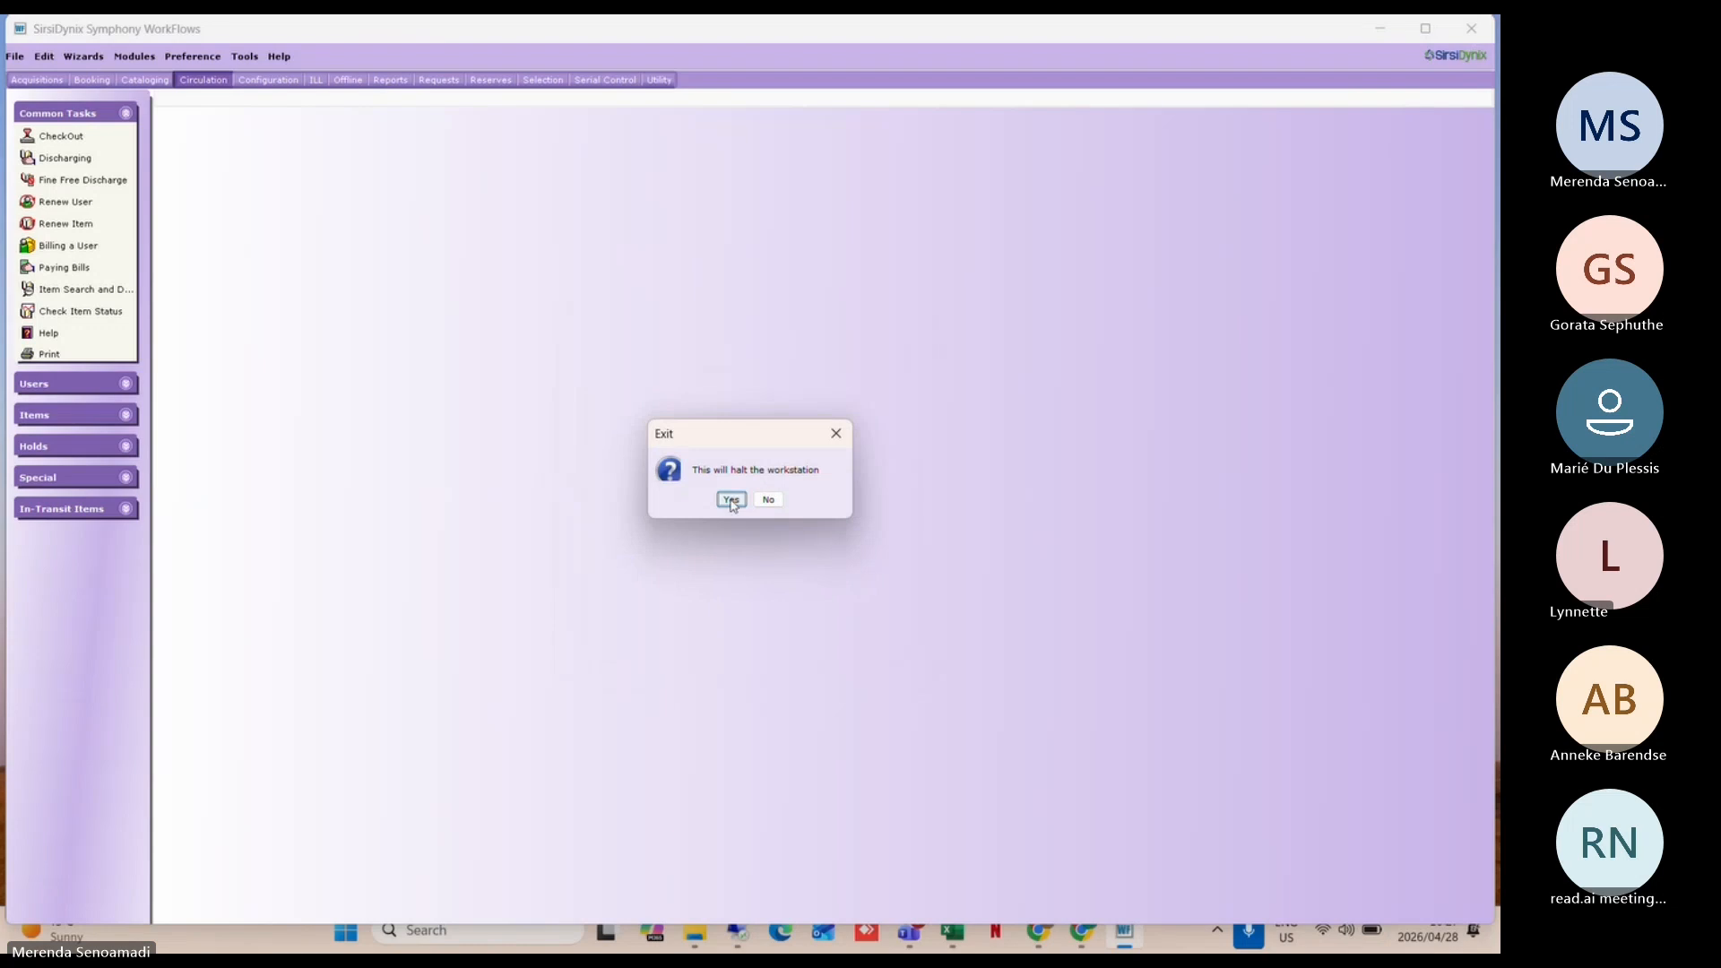
{"action": "left_click", "coordinate": [732, 500]}
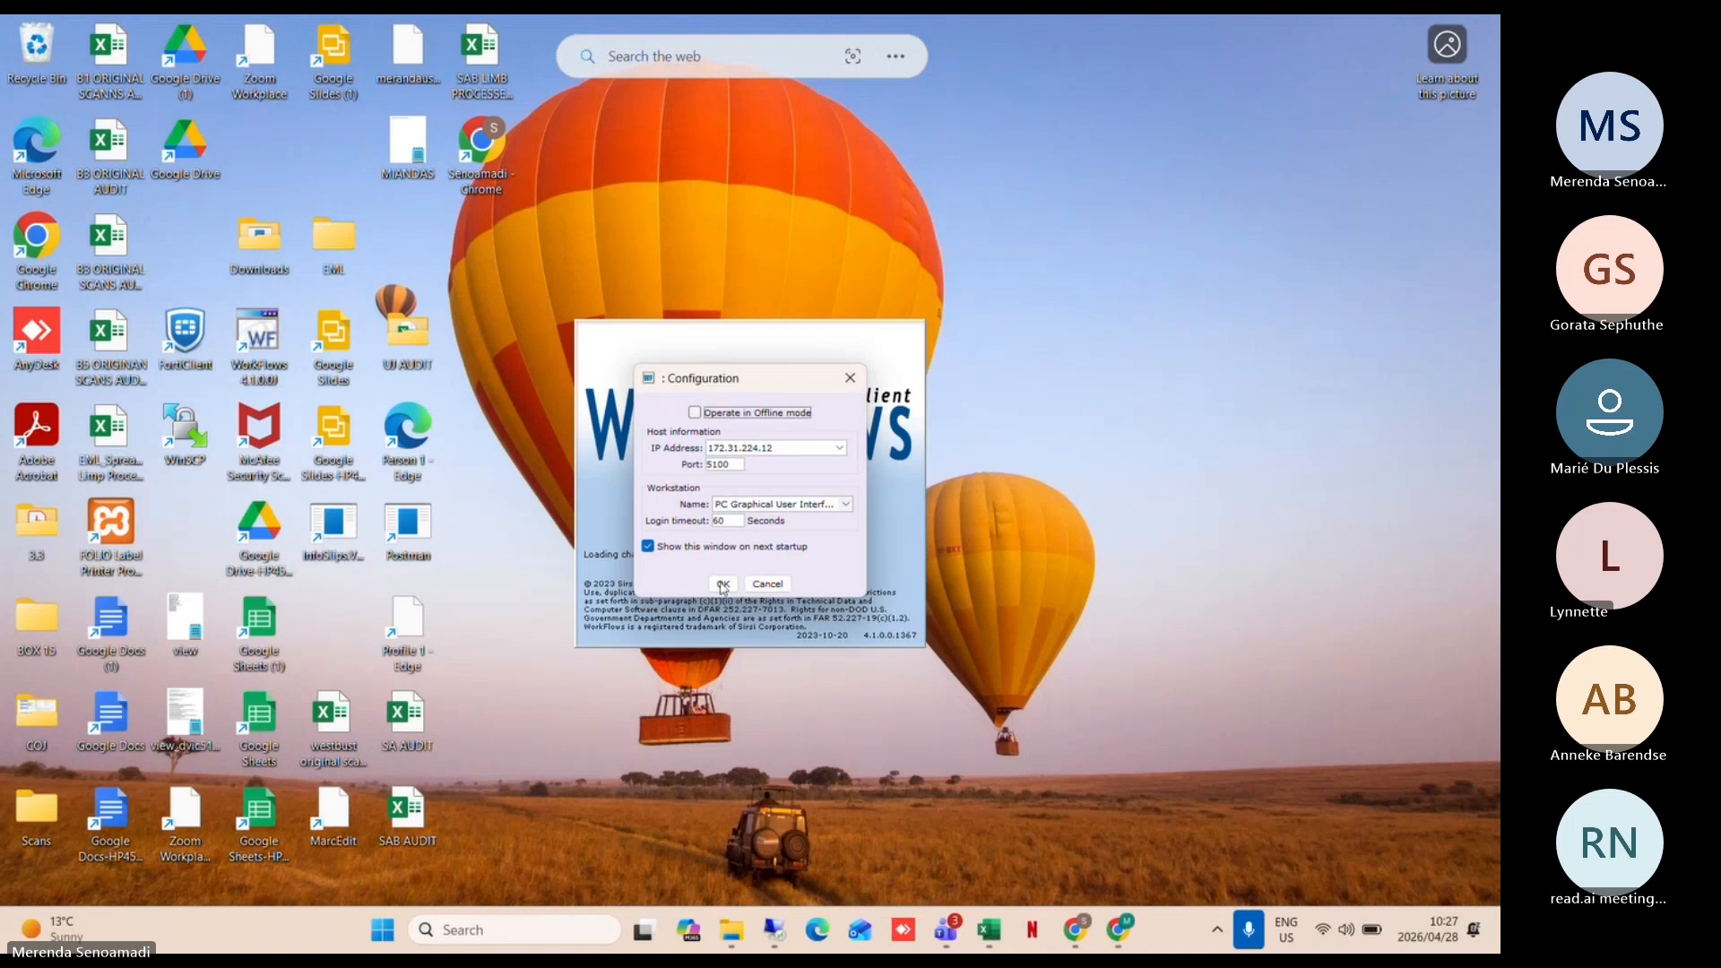
{"action": "left_click", "coordinate": [721, 581]}
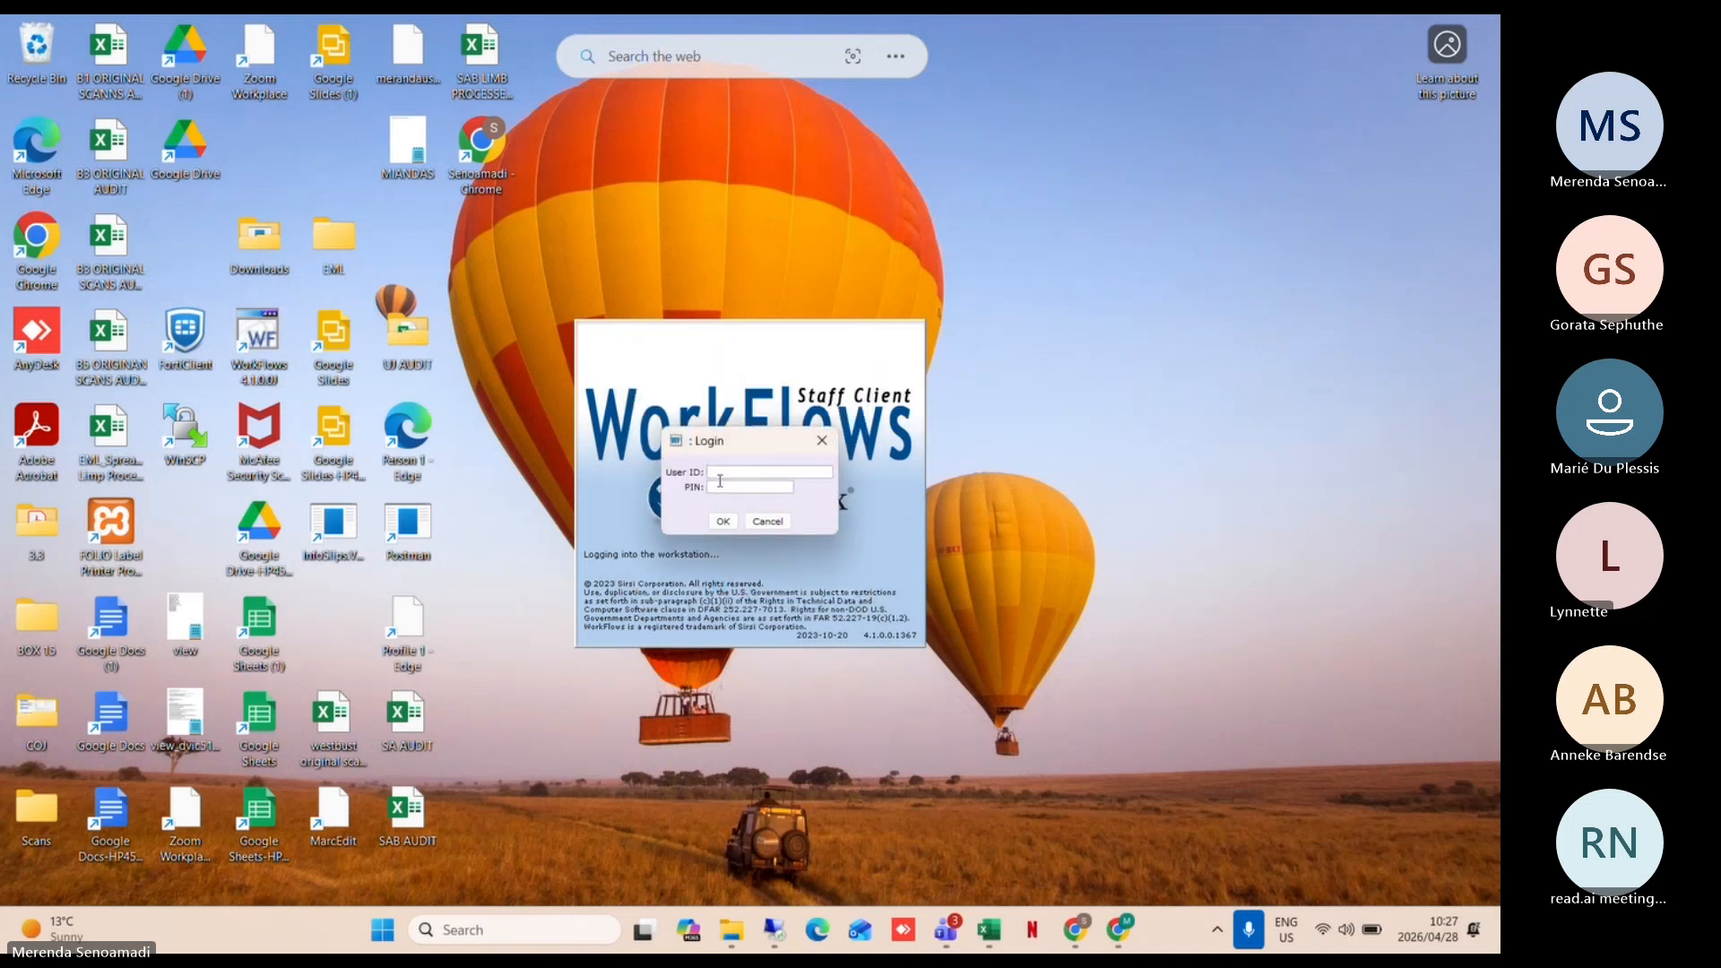
Step: Log in with the staff user ID and PIN, opening the Add Title wizard
{"action": "type", "text": "SIRSI"}
{"action": "left_click", "coordinate": [720, 489]}
{"action": "type", "text": "****"}
{"action": "left_click", "coordinate": [721, 520]}
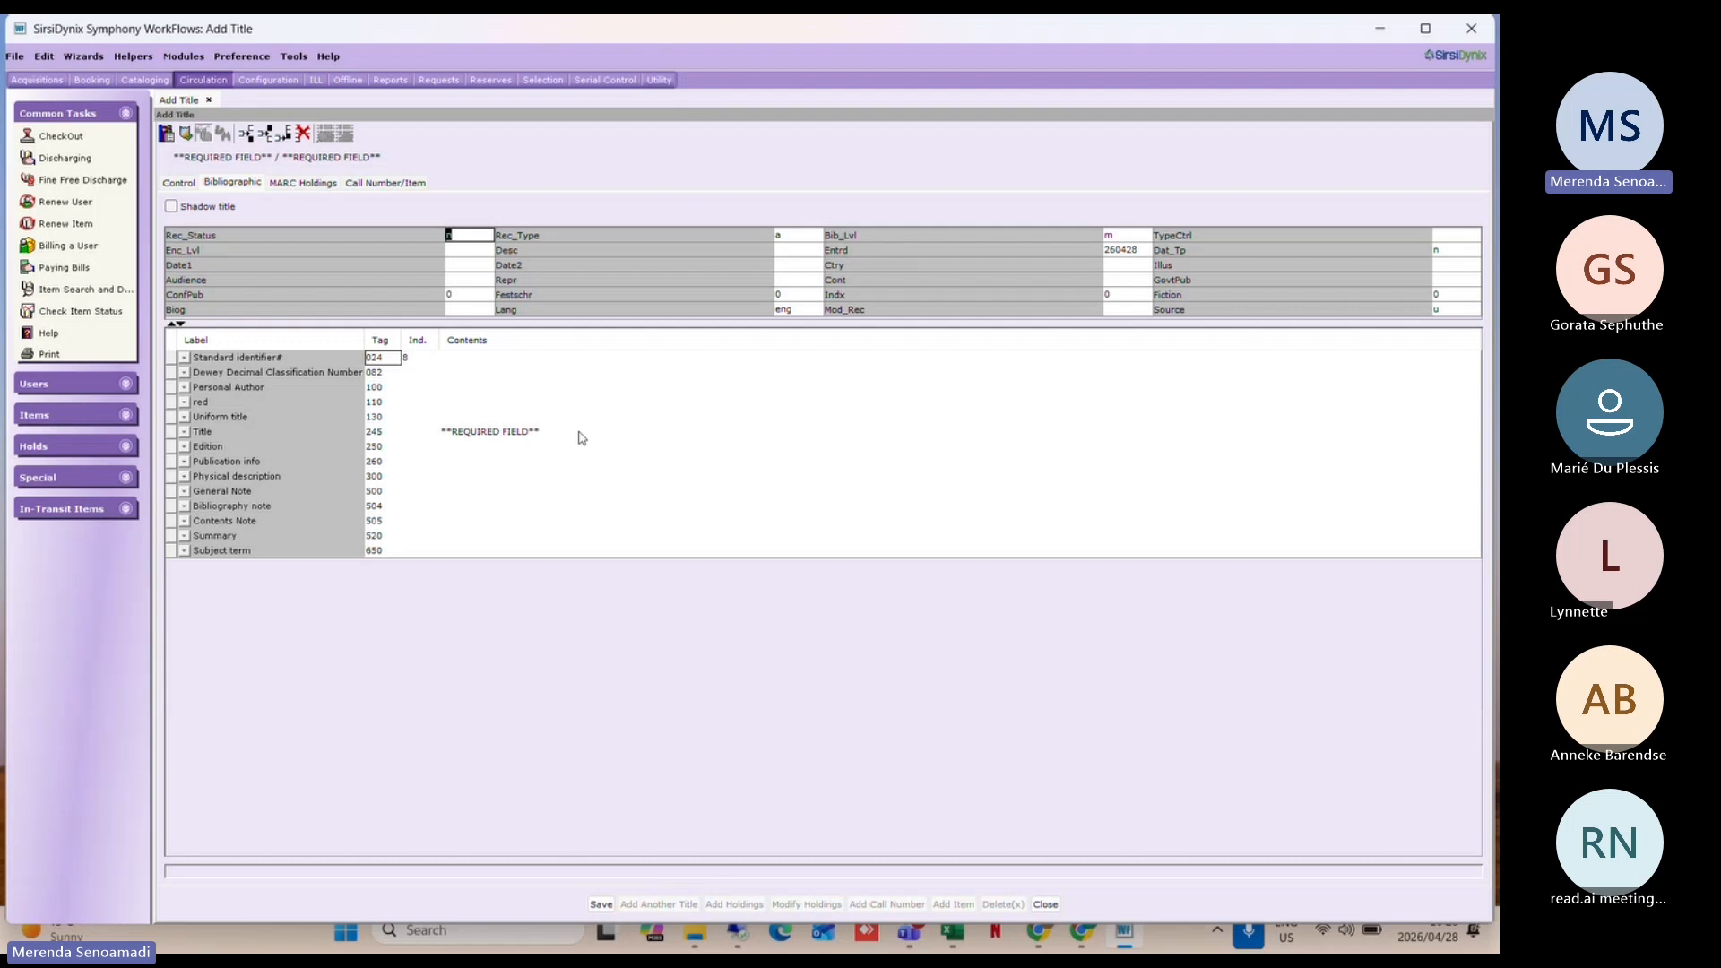
{"action": "left_click", "coordinate": [242, 58]}
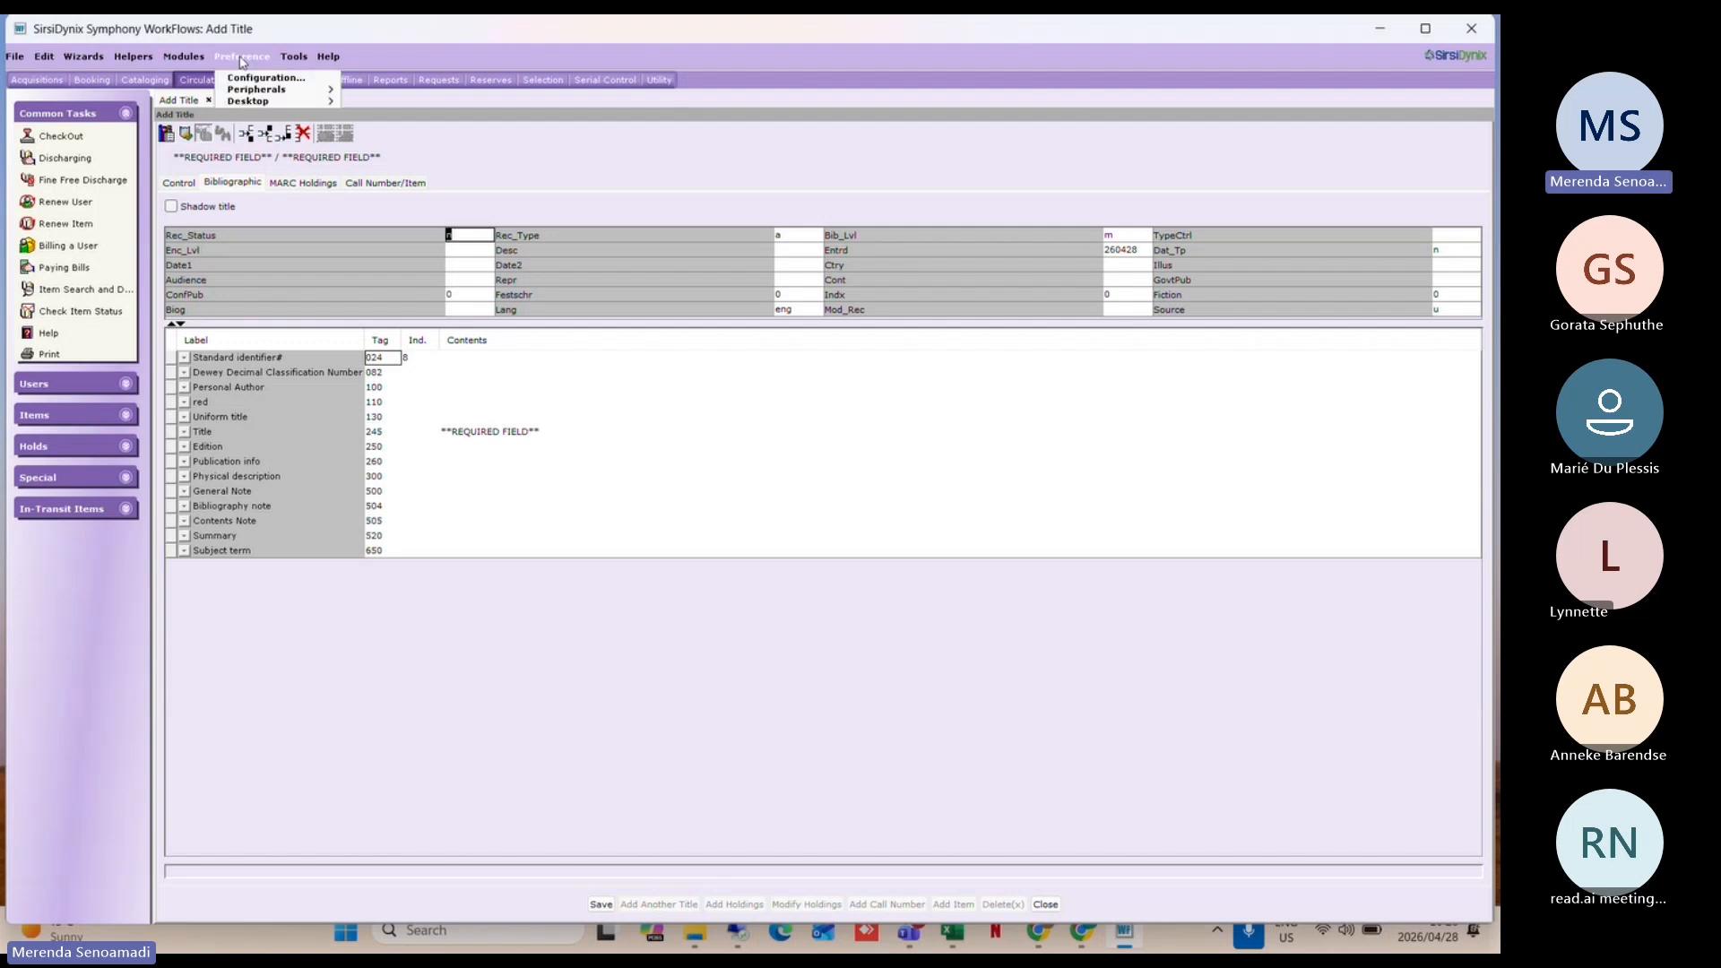
{"action": "mouse_move", "coordinate": [280, 104]}
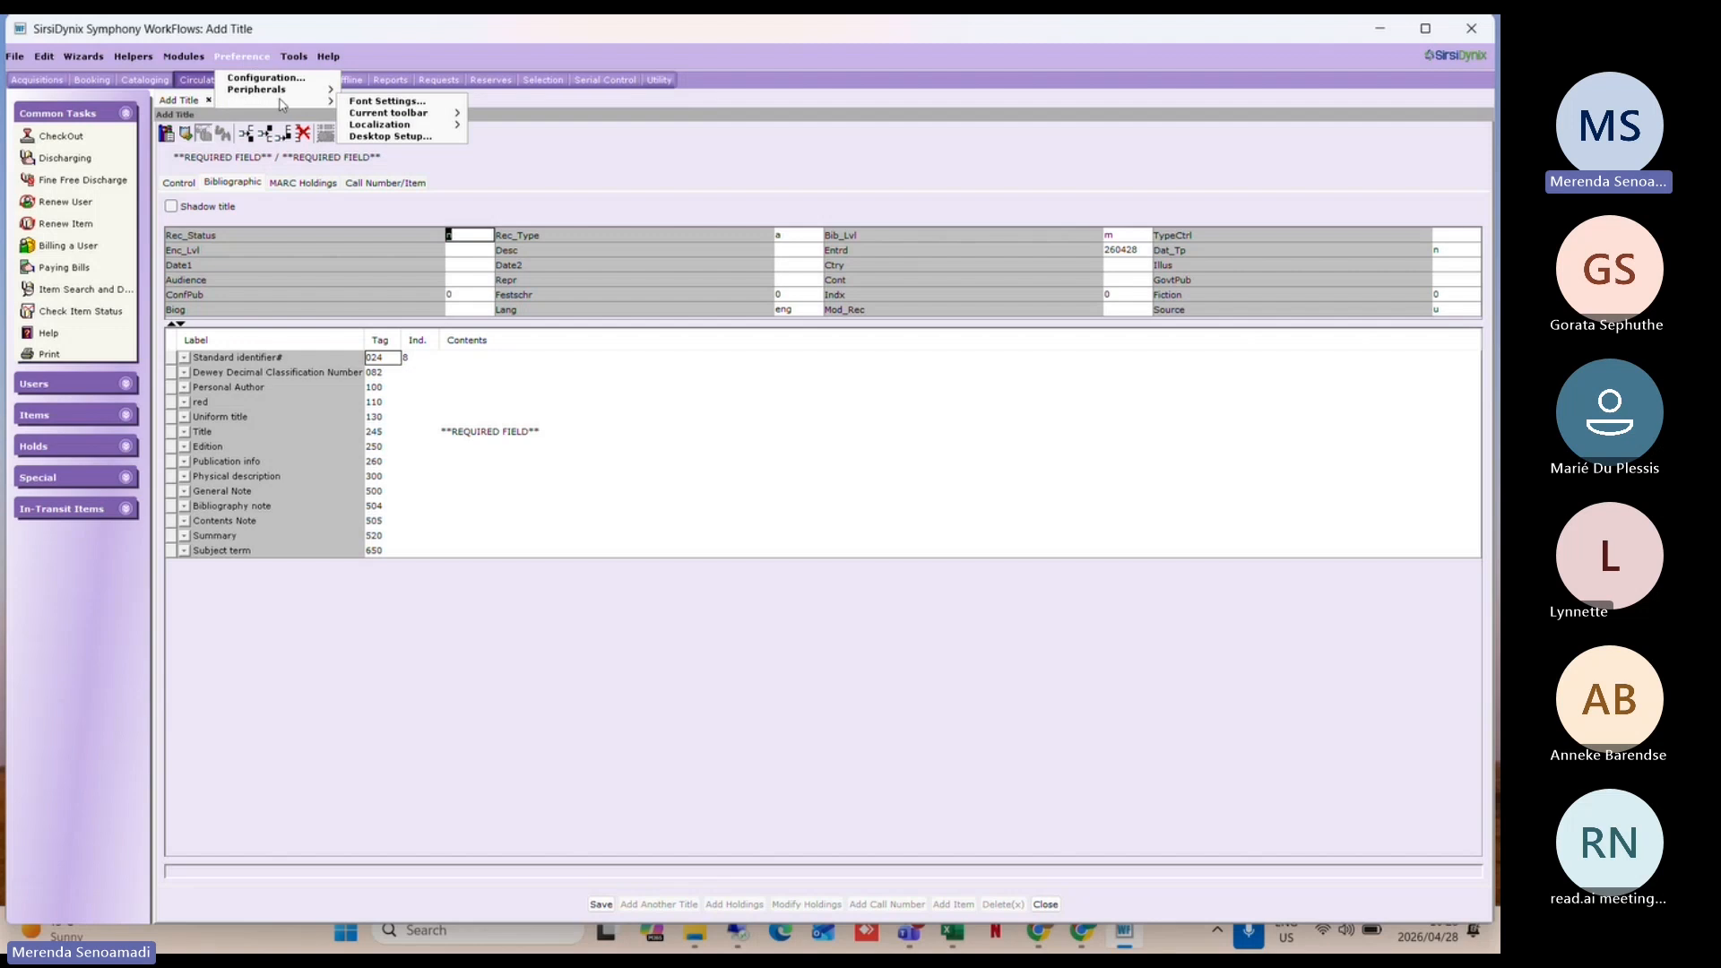
{"action": "left_click", "coordinate": [390, 136]}
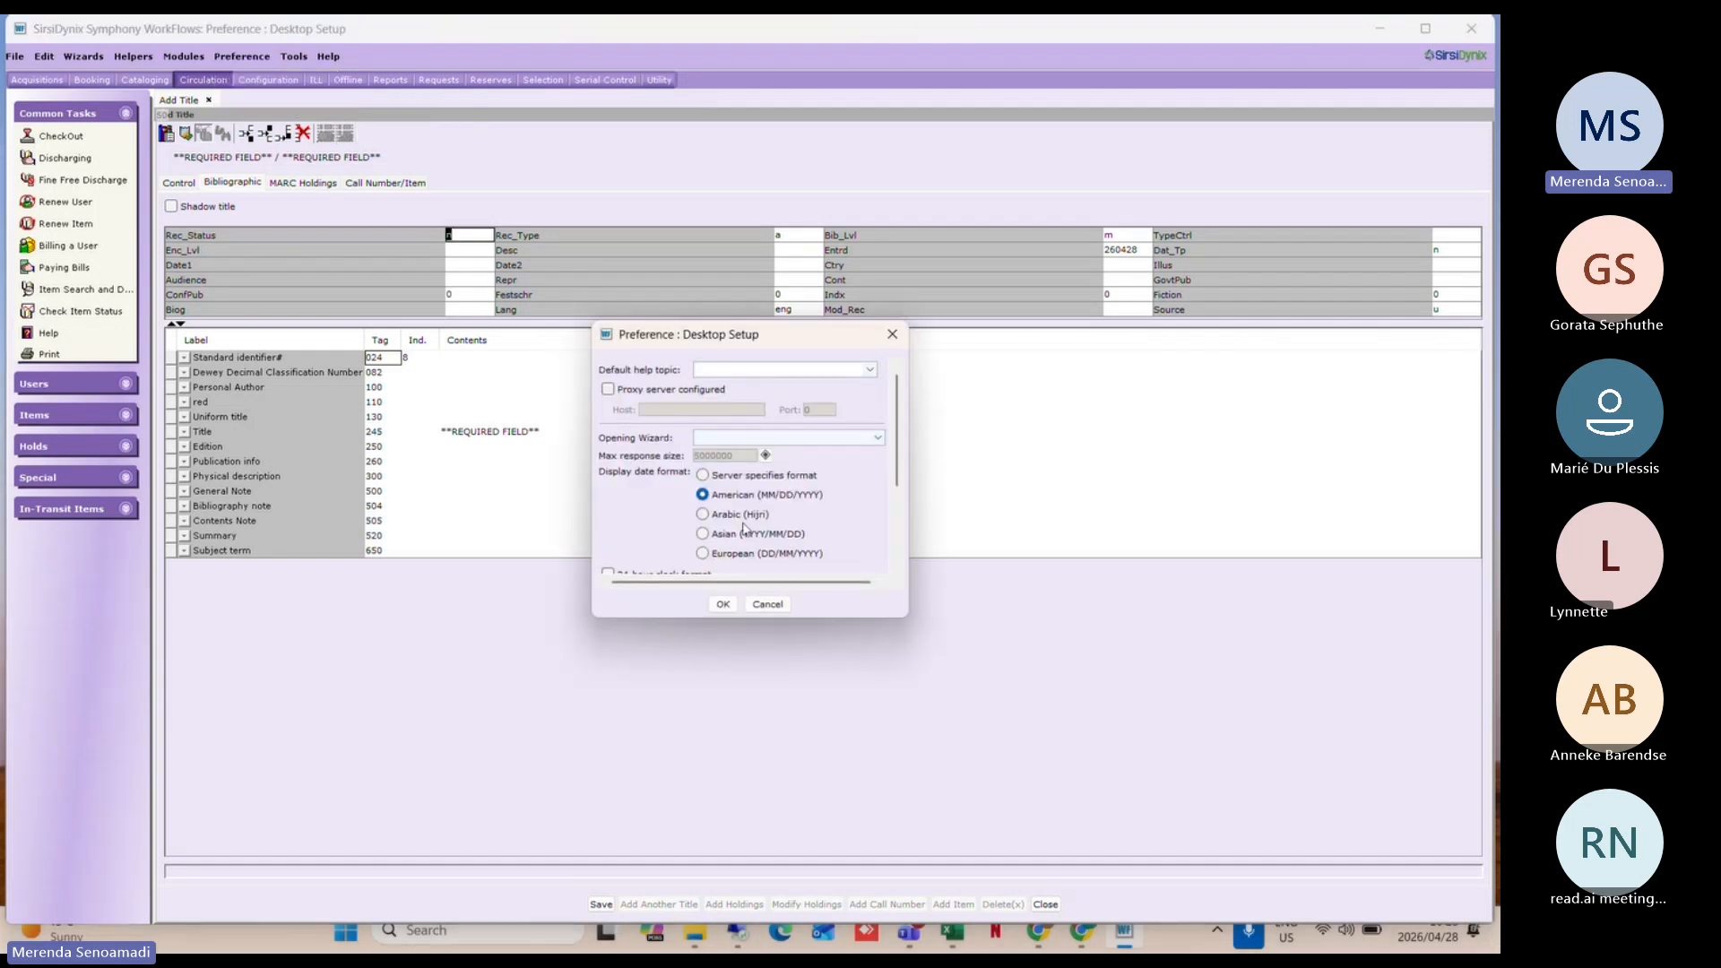
{"action": "left_click", "coordinate": [742, 438]}
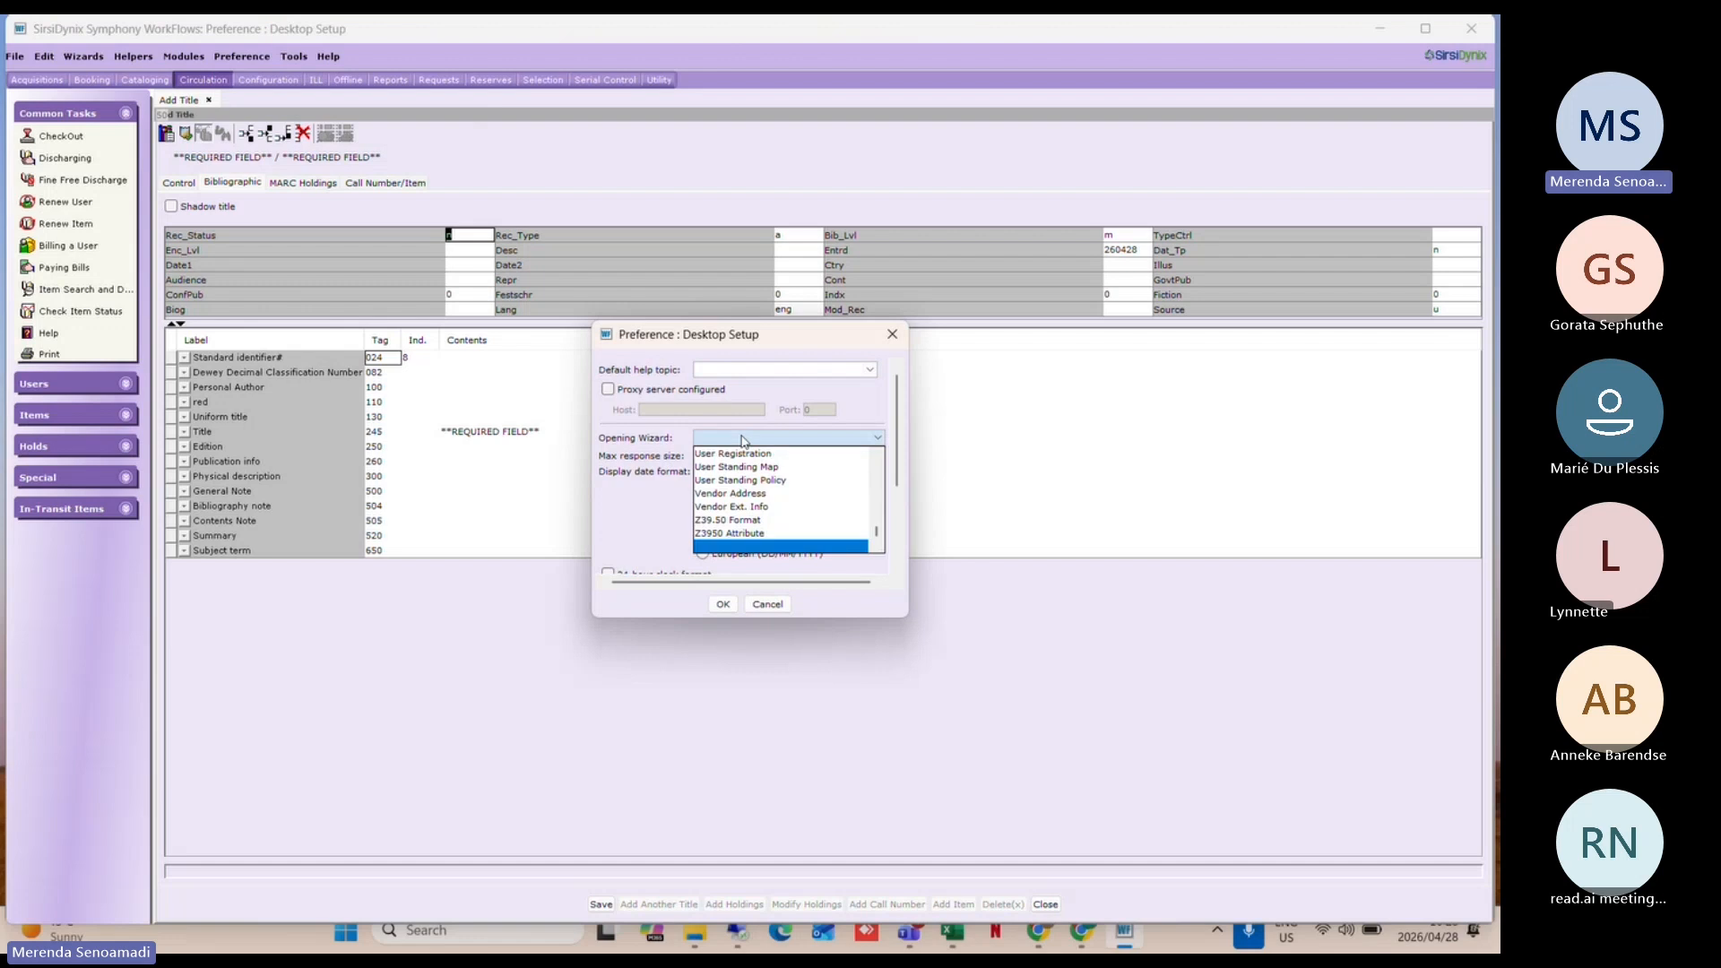
{"action": "left_click", "coordinate": [642, 520]}
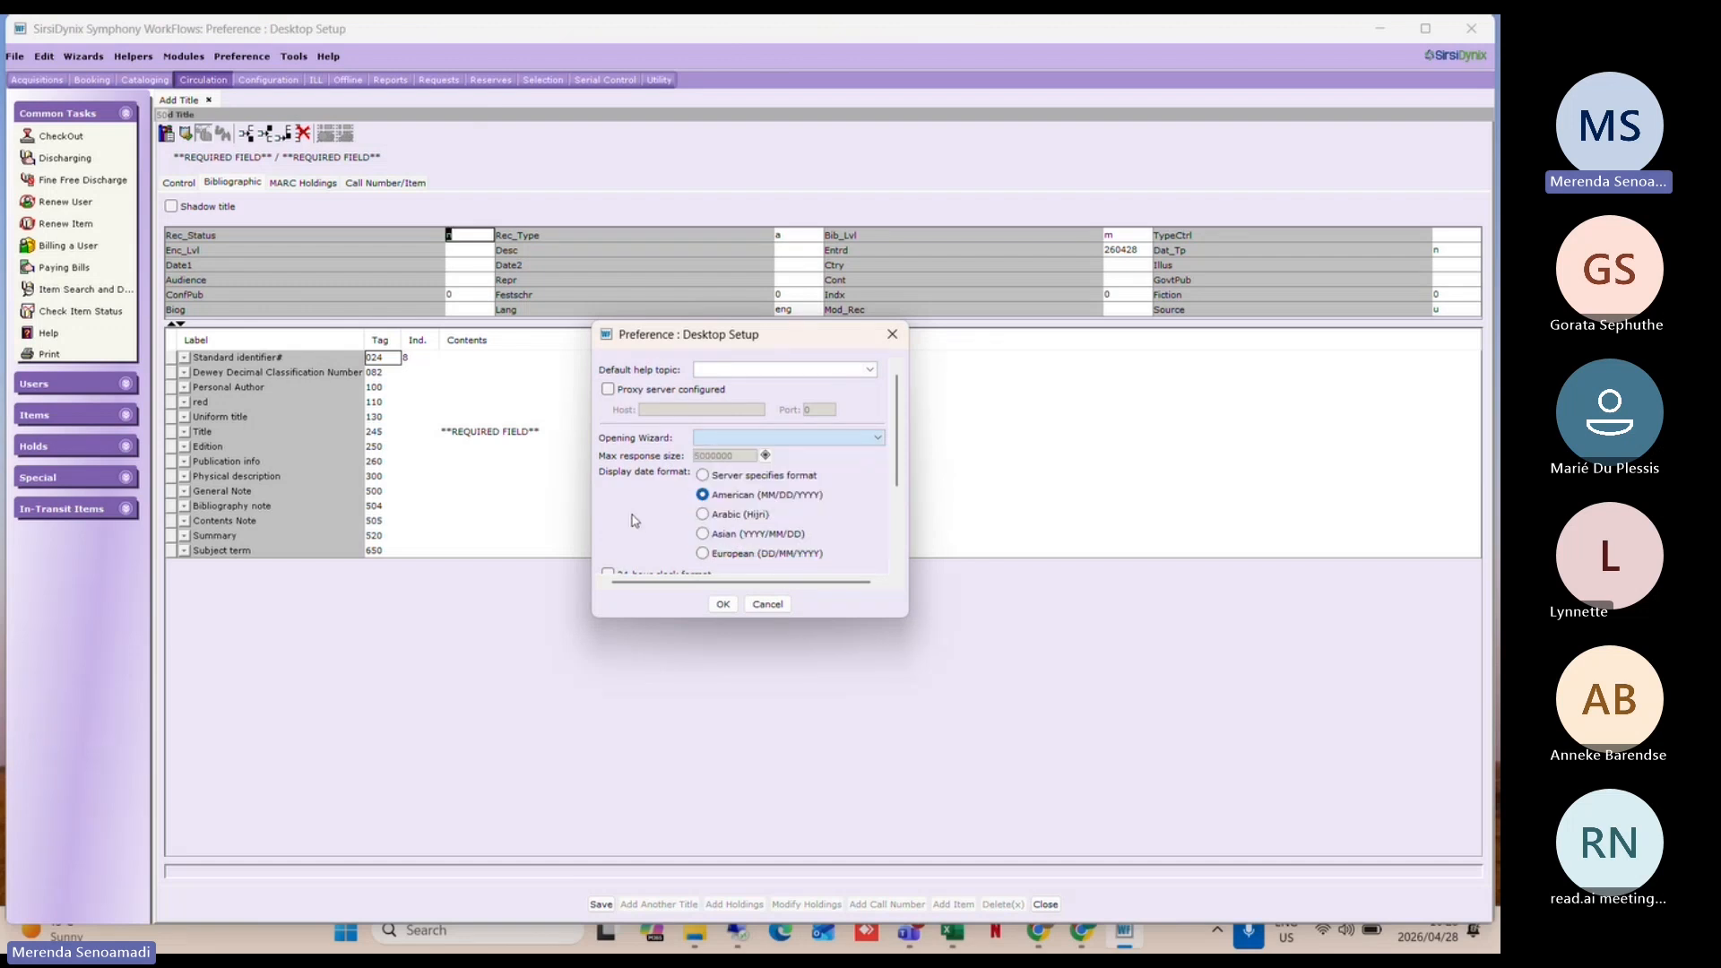
{"action": "left_click", "coordinate": [767, 604]}
{"action": "left_click", "coordinate": [1445, 320]}
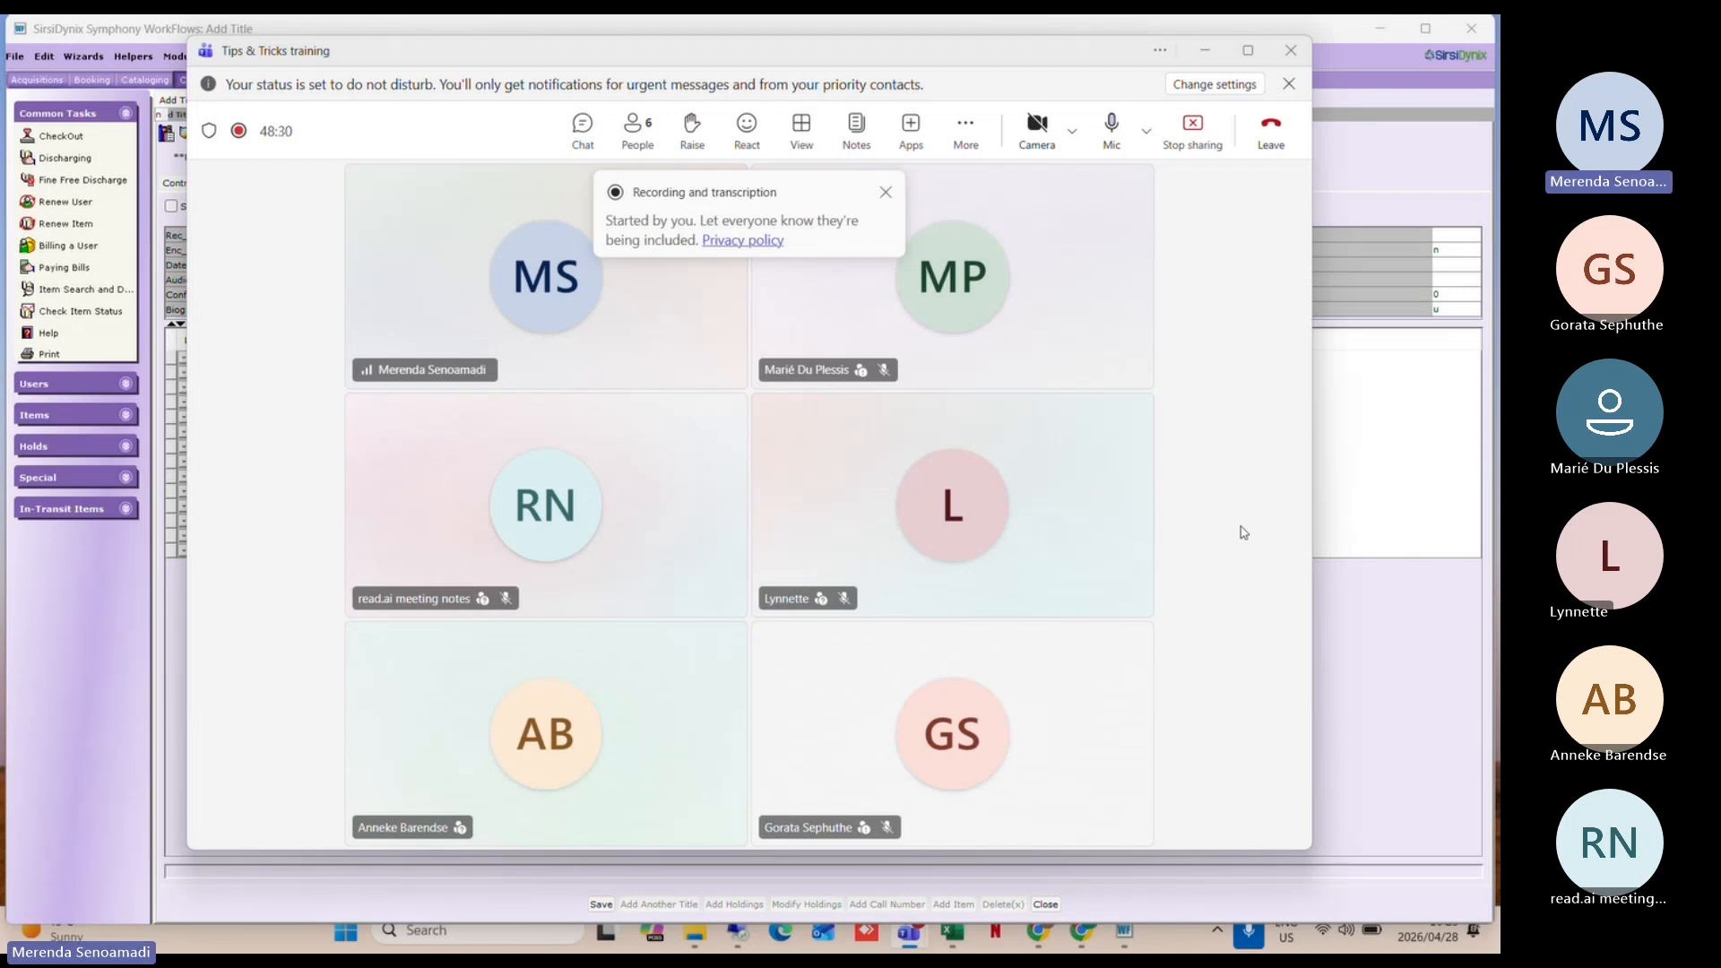
Step: In Desktop Setup preferences, choose Academic Reserves as the Default help topic and save with OK
{"action": "left_click", "coordinate": [1207, 54]}
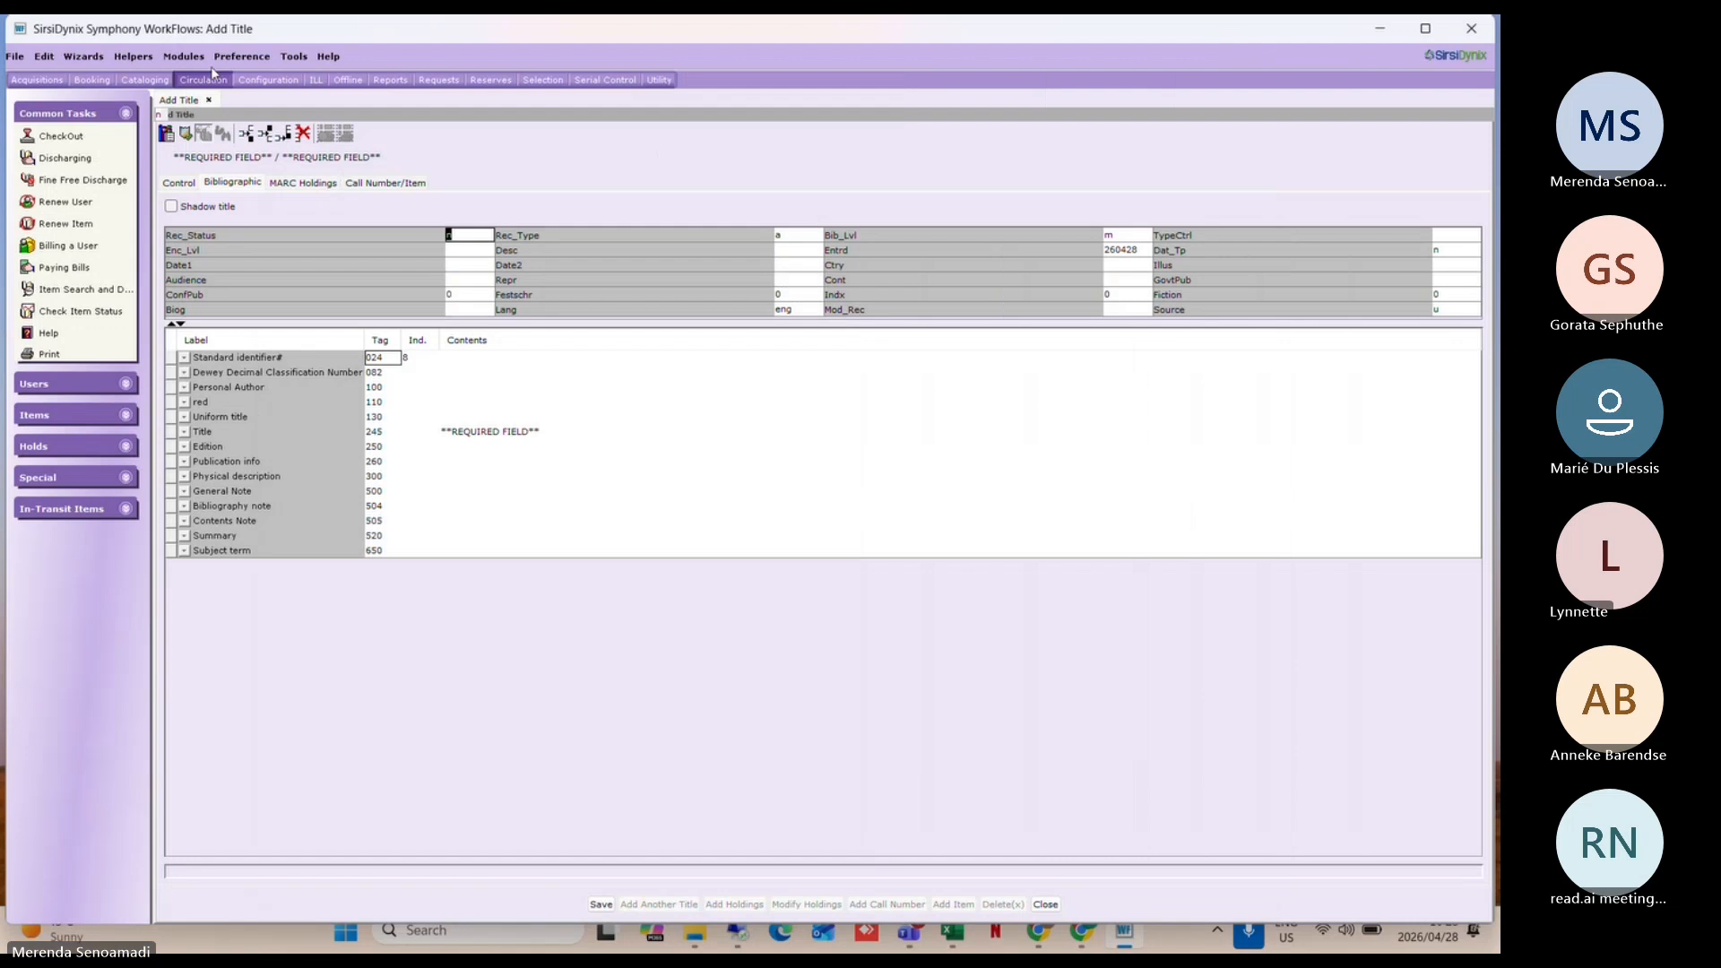
{"action": "left_click", "coordinate": [246, 56]}
{"action": "mouse_move", "coordinate": [303, 95]}
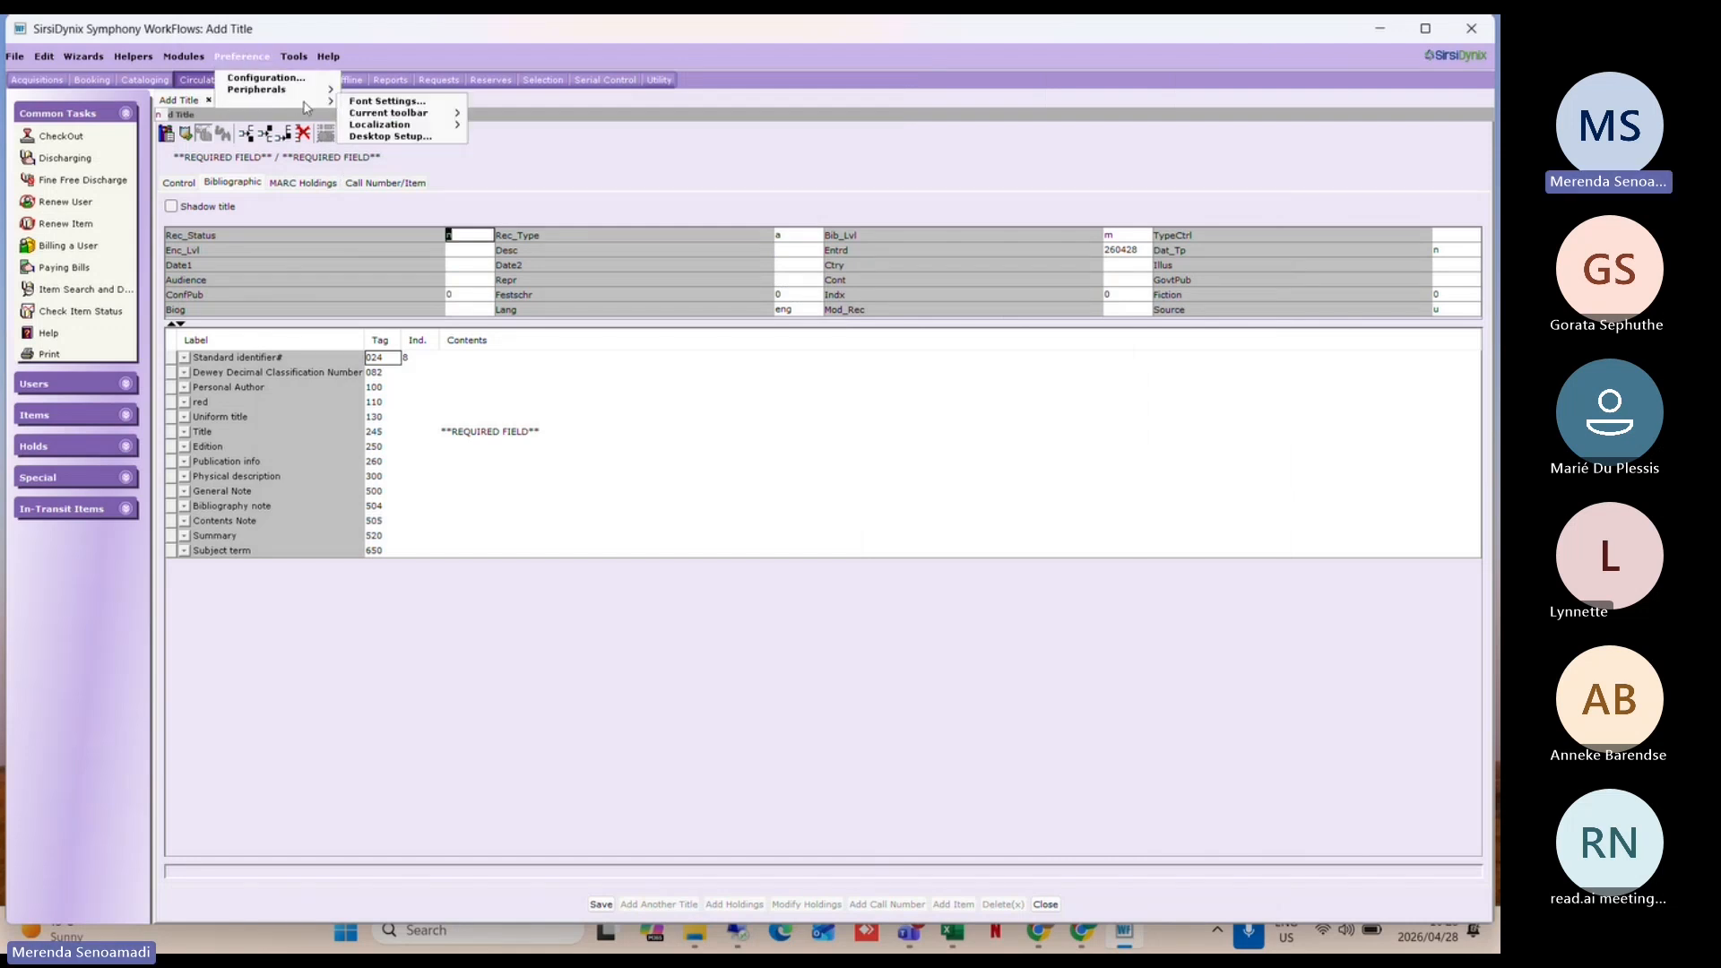
{"action": "left_click", "coordinate": [387, 125]}
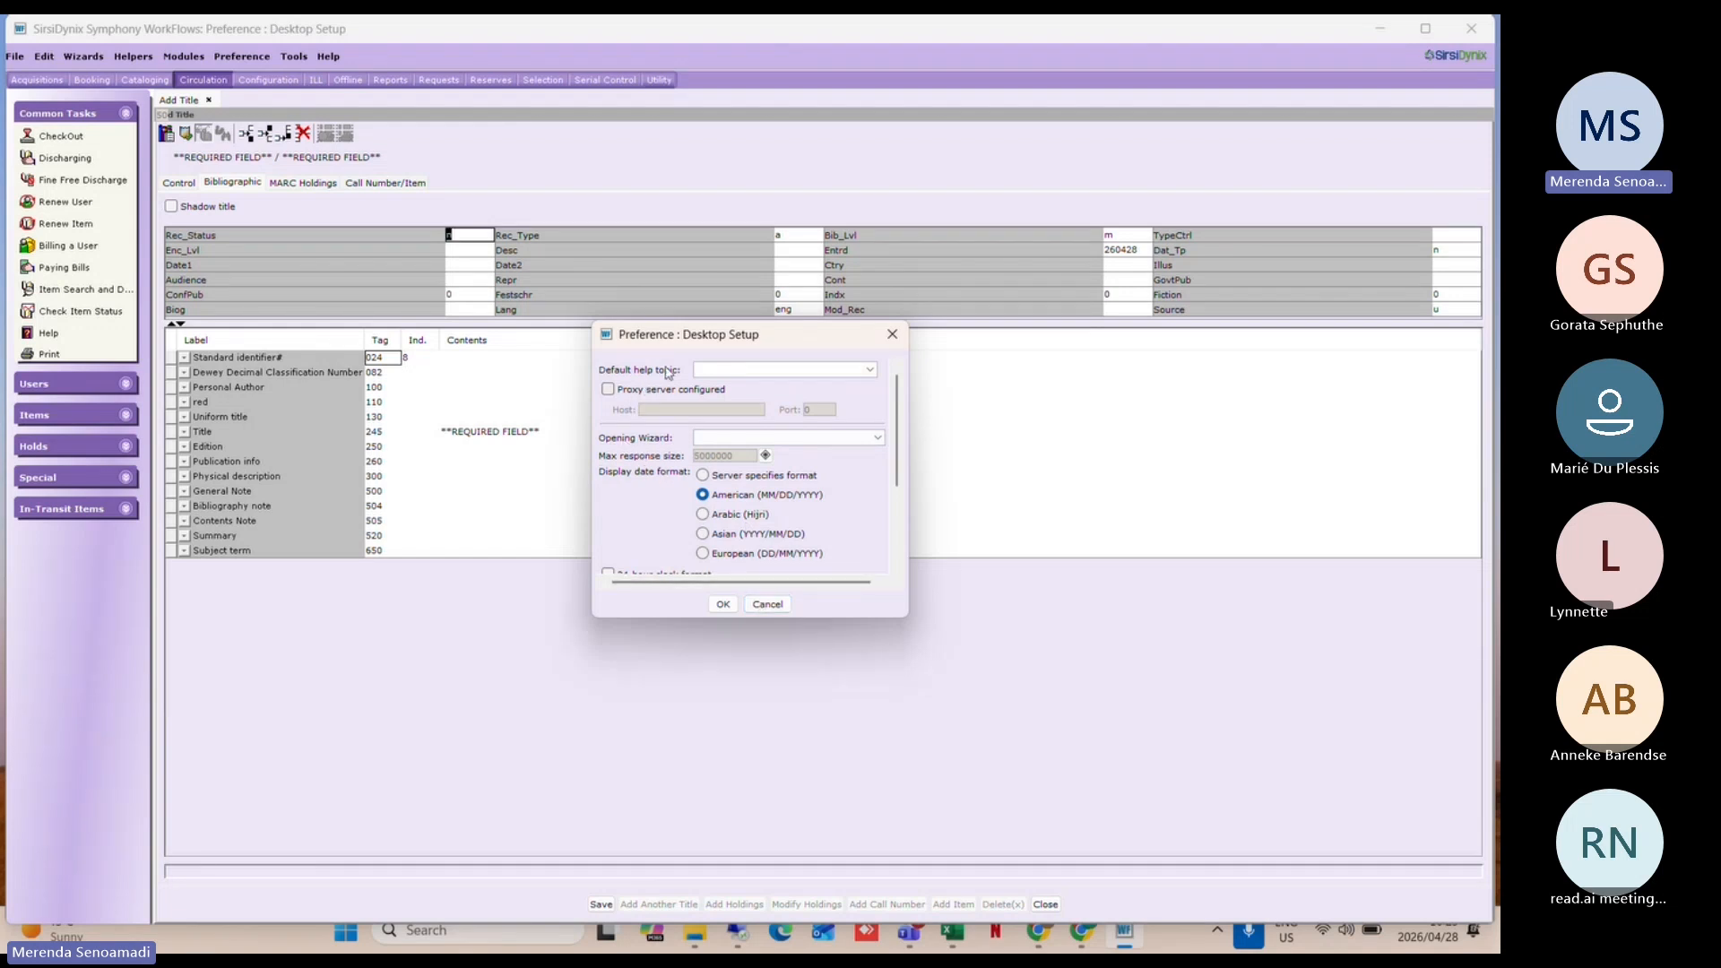
{"action": "left_click", "coordinate": [727, 375]}
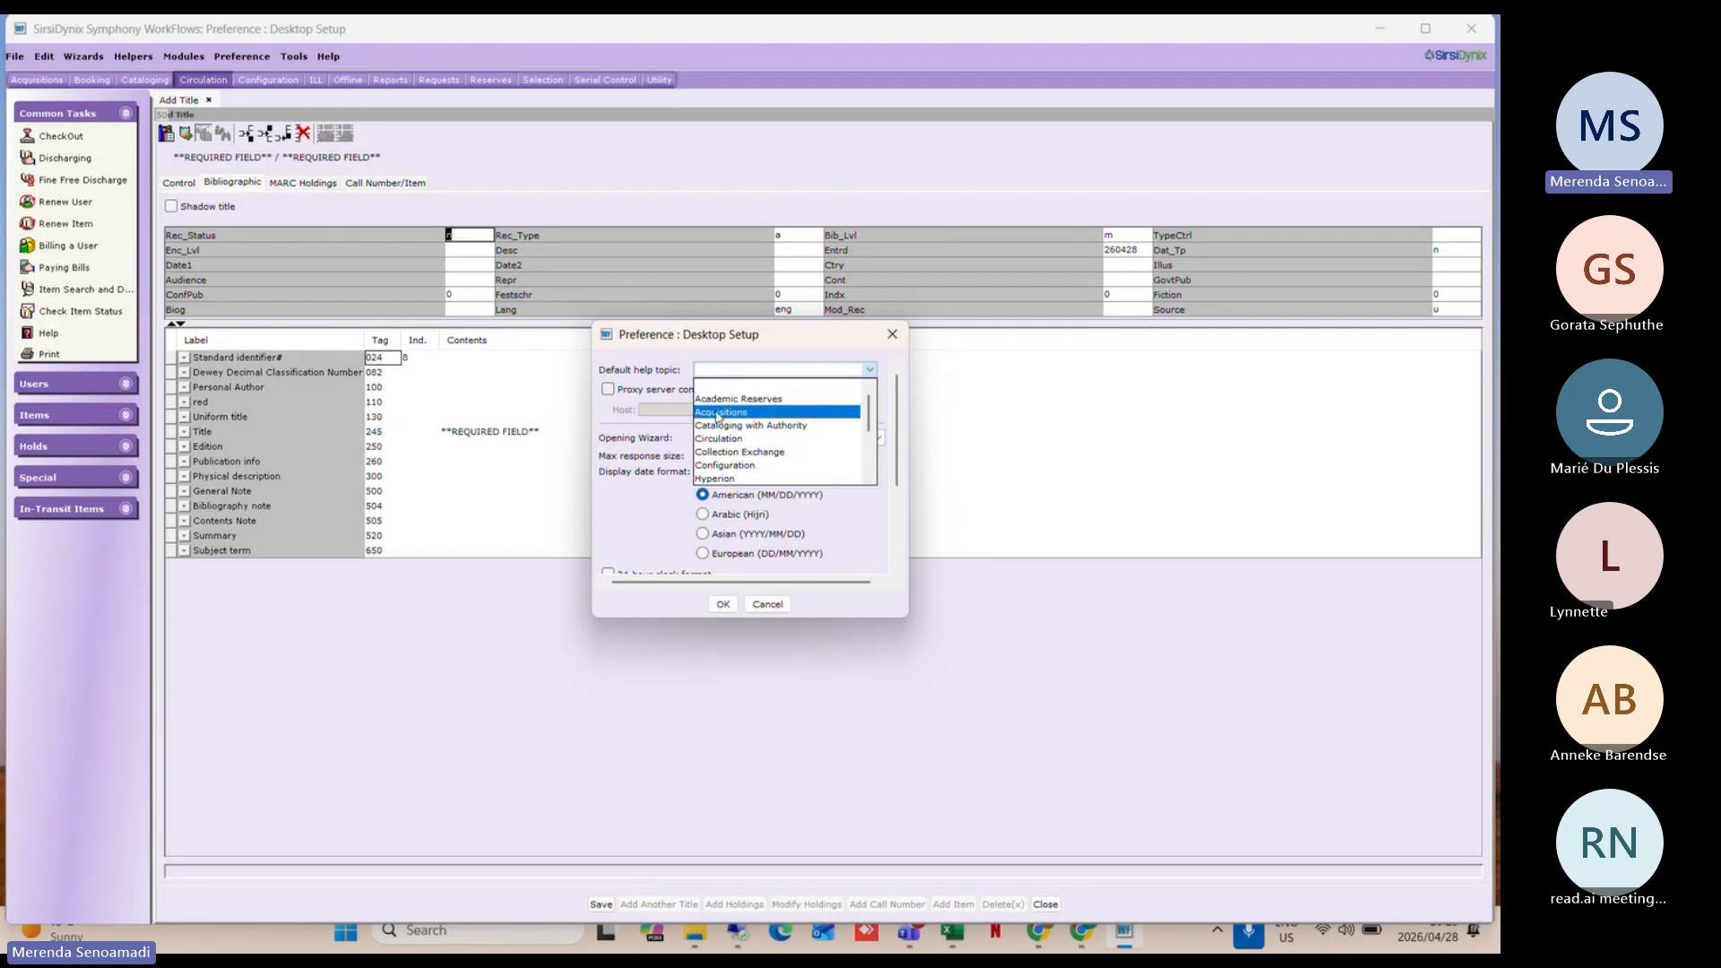
{"action": "left_click", "coordinate": [751, 399]}
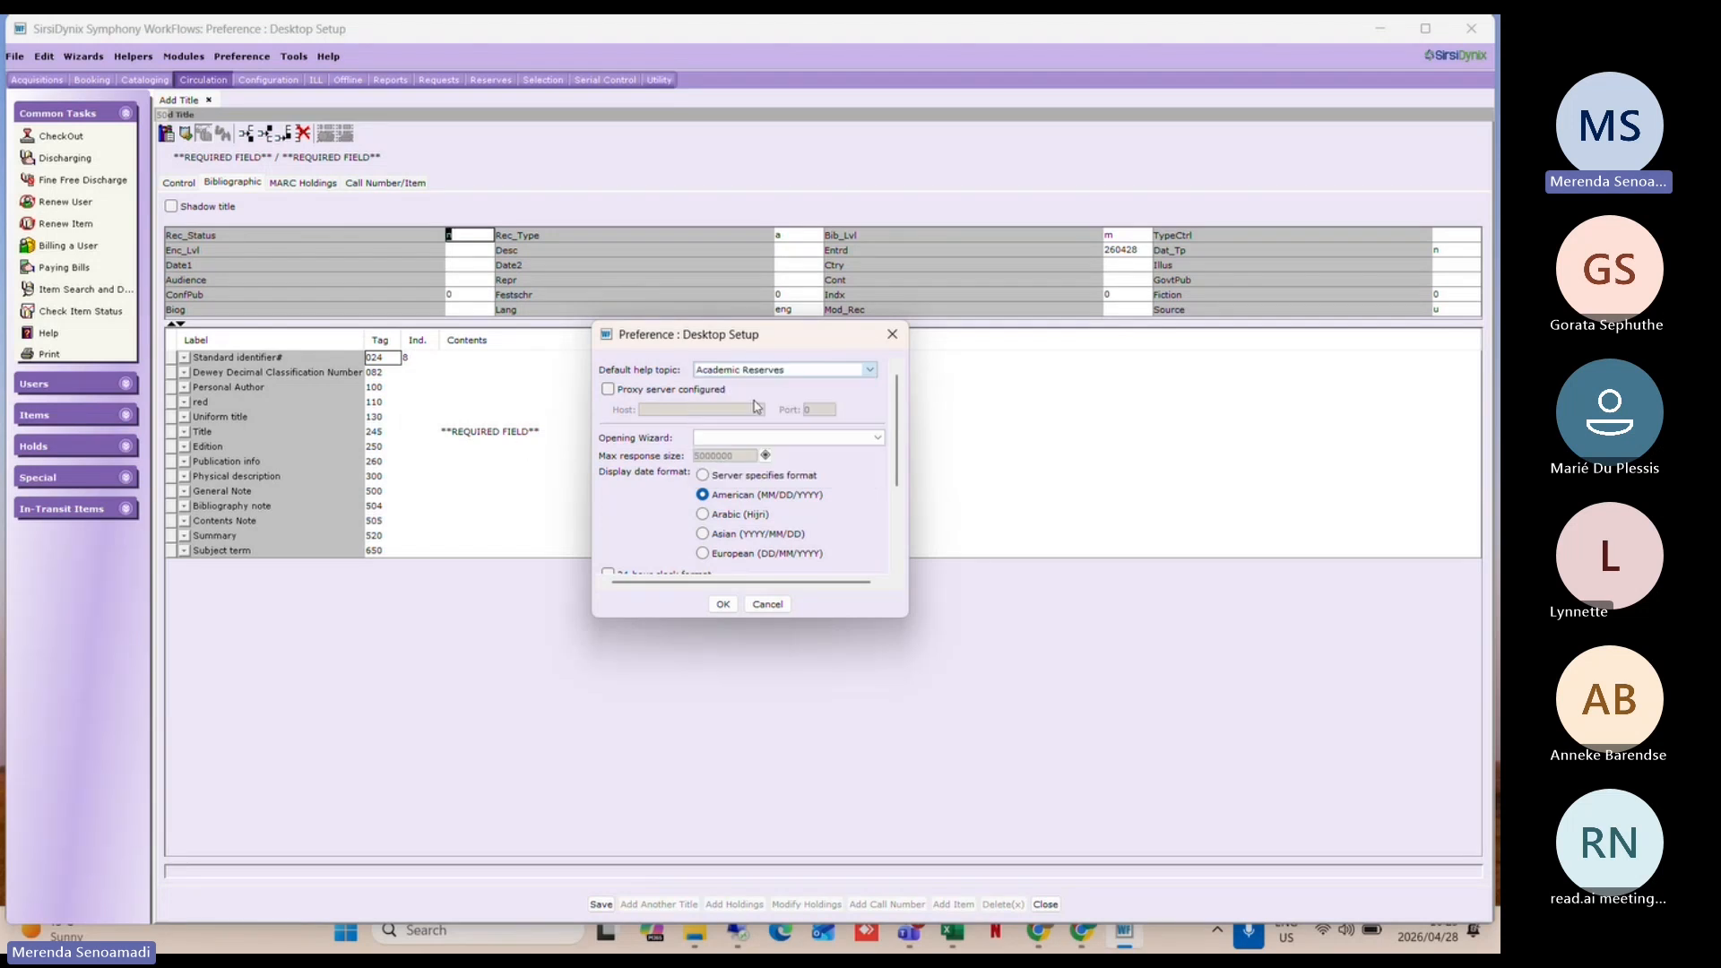
{"action": "left_click", "coordinate": [723, 605]}
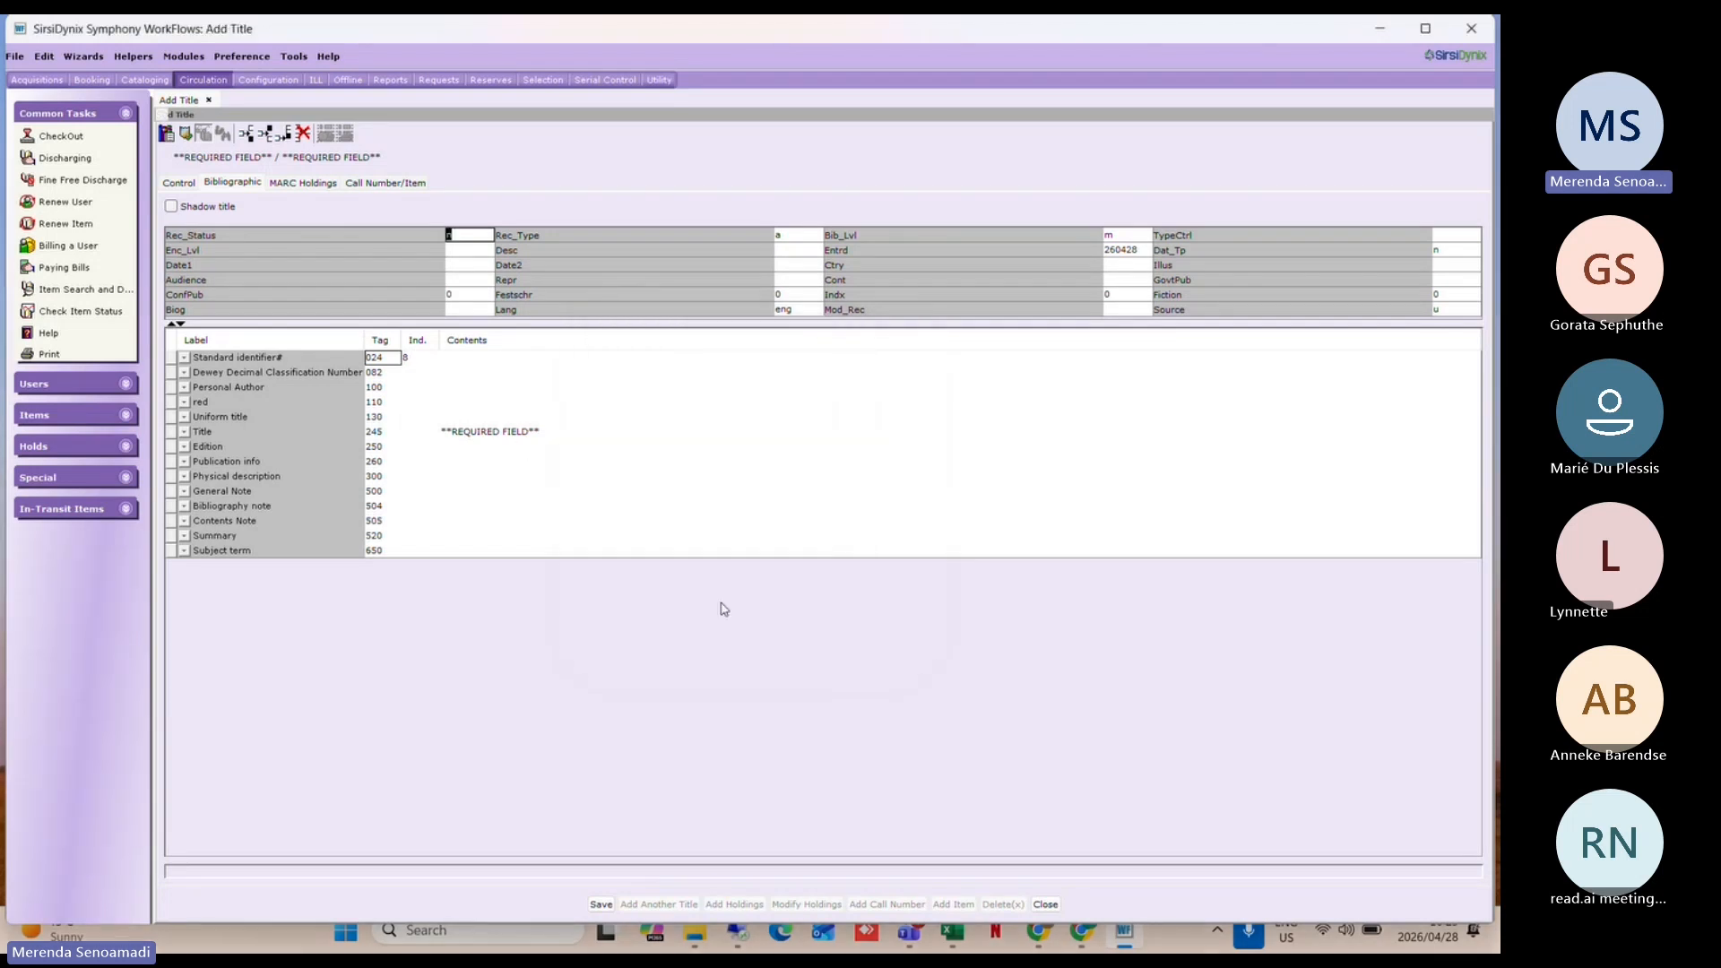
Step: Close the Add Title form without saving, then exit WorkFlows and confirm halting the workstation
{"action": "left_click", "coordinate": [1042, 902]}
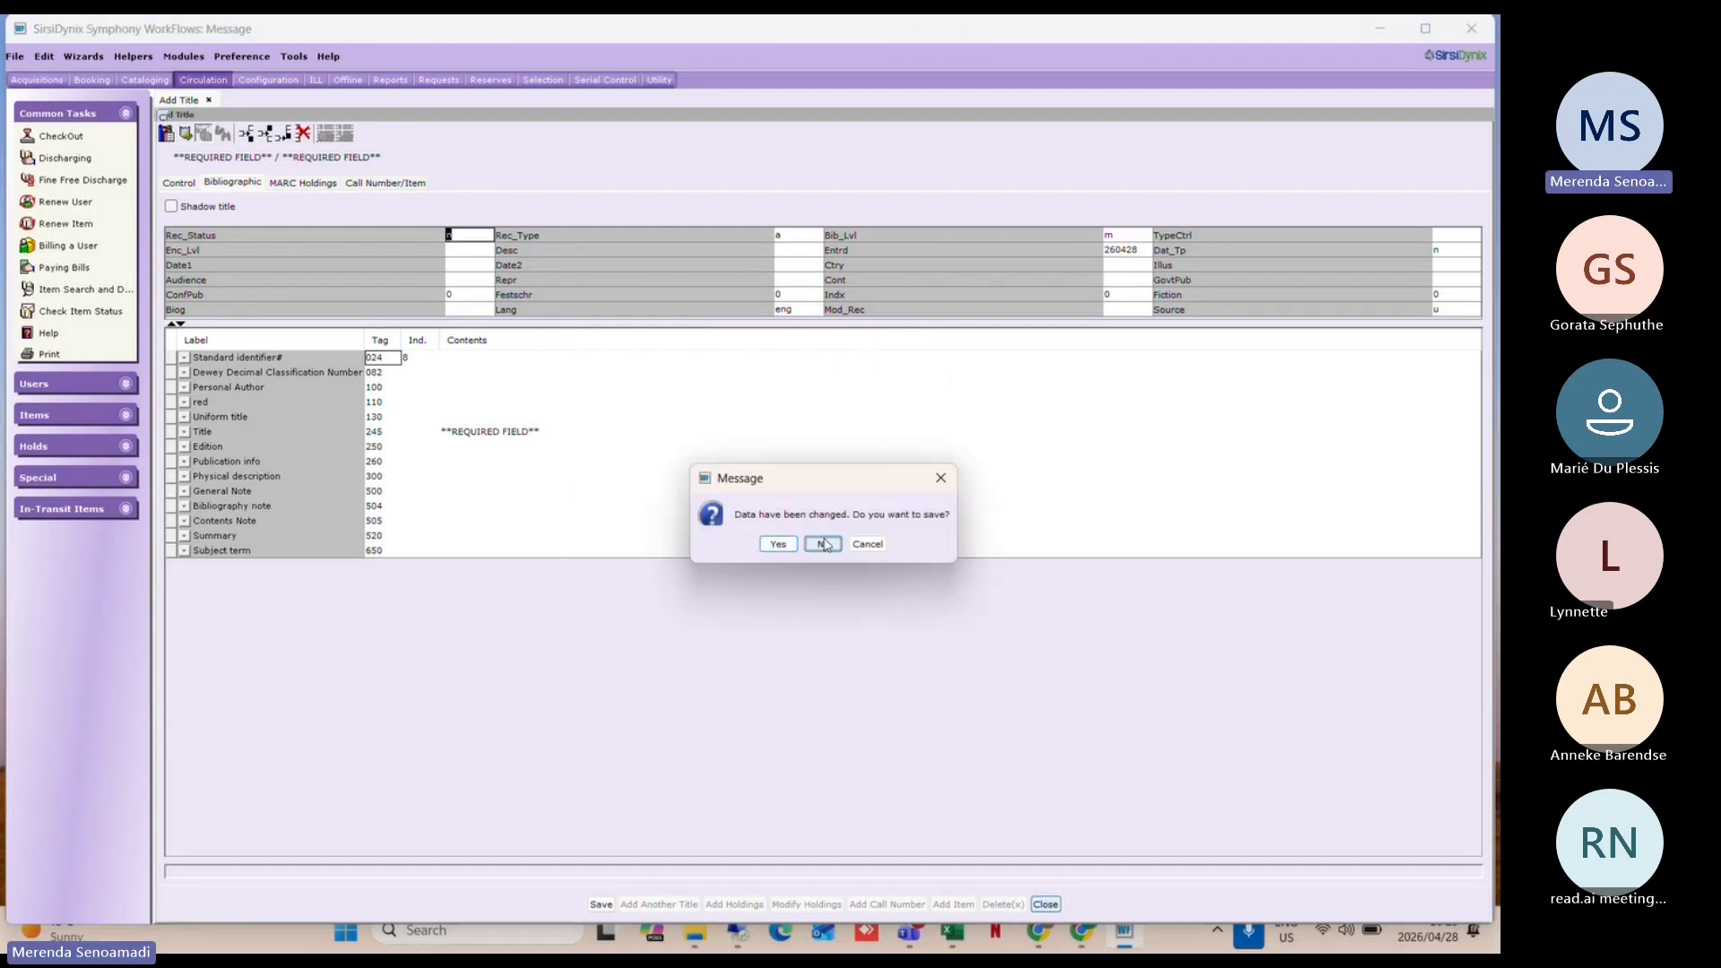
{"action": "left_click", "coordinate": [823, 544]}
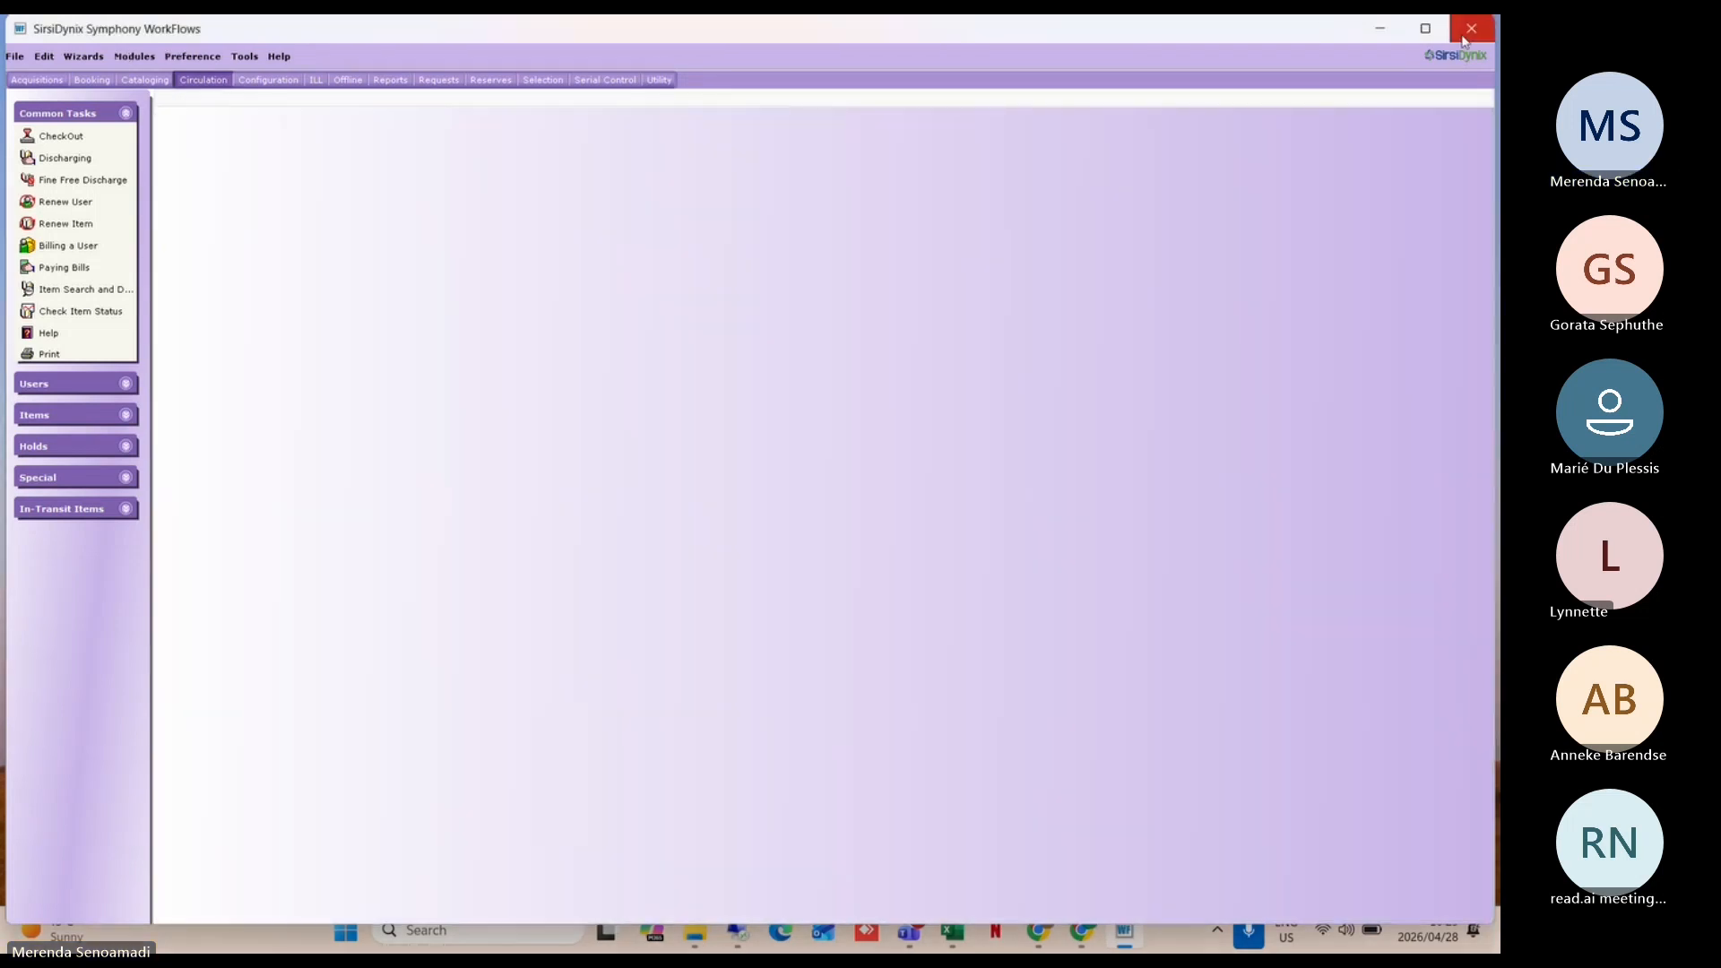
{"action": "left_click", "coordinate": [1464, 39]}
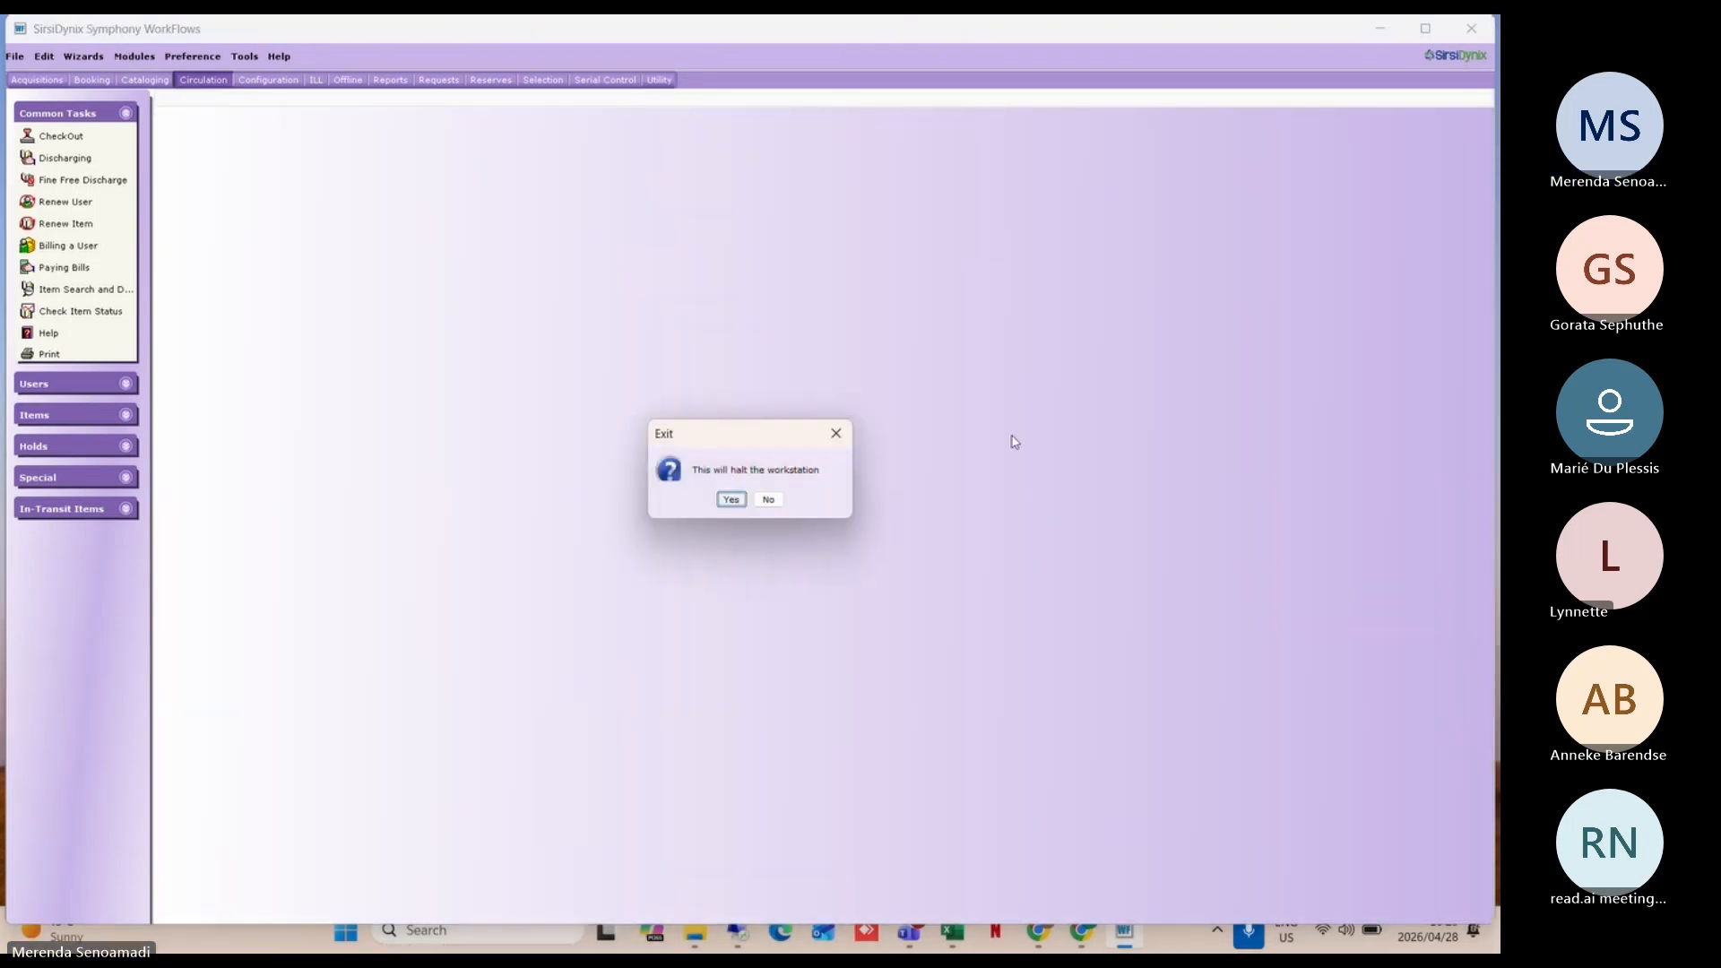
{"action": "left_click", "coordinate": [732, 501]}
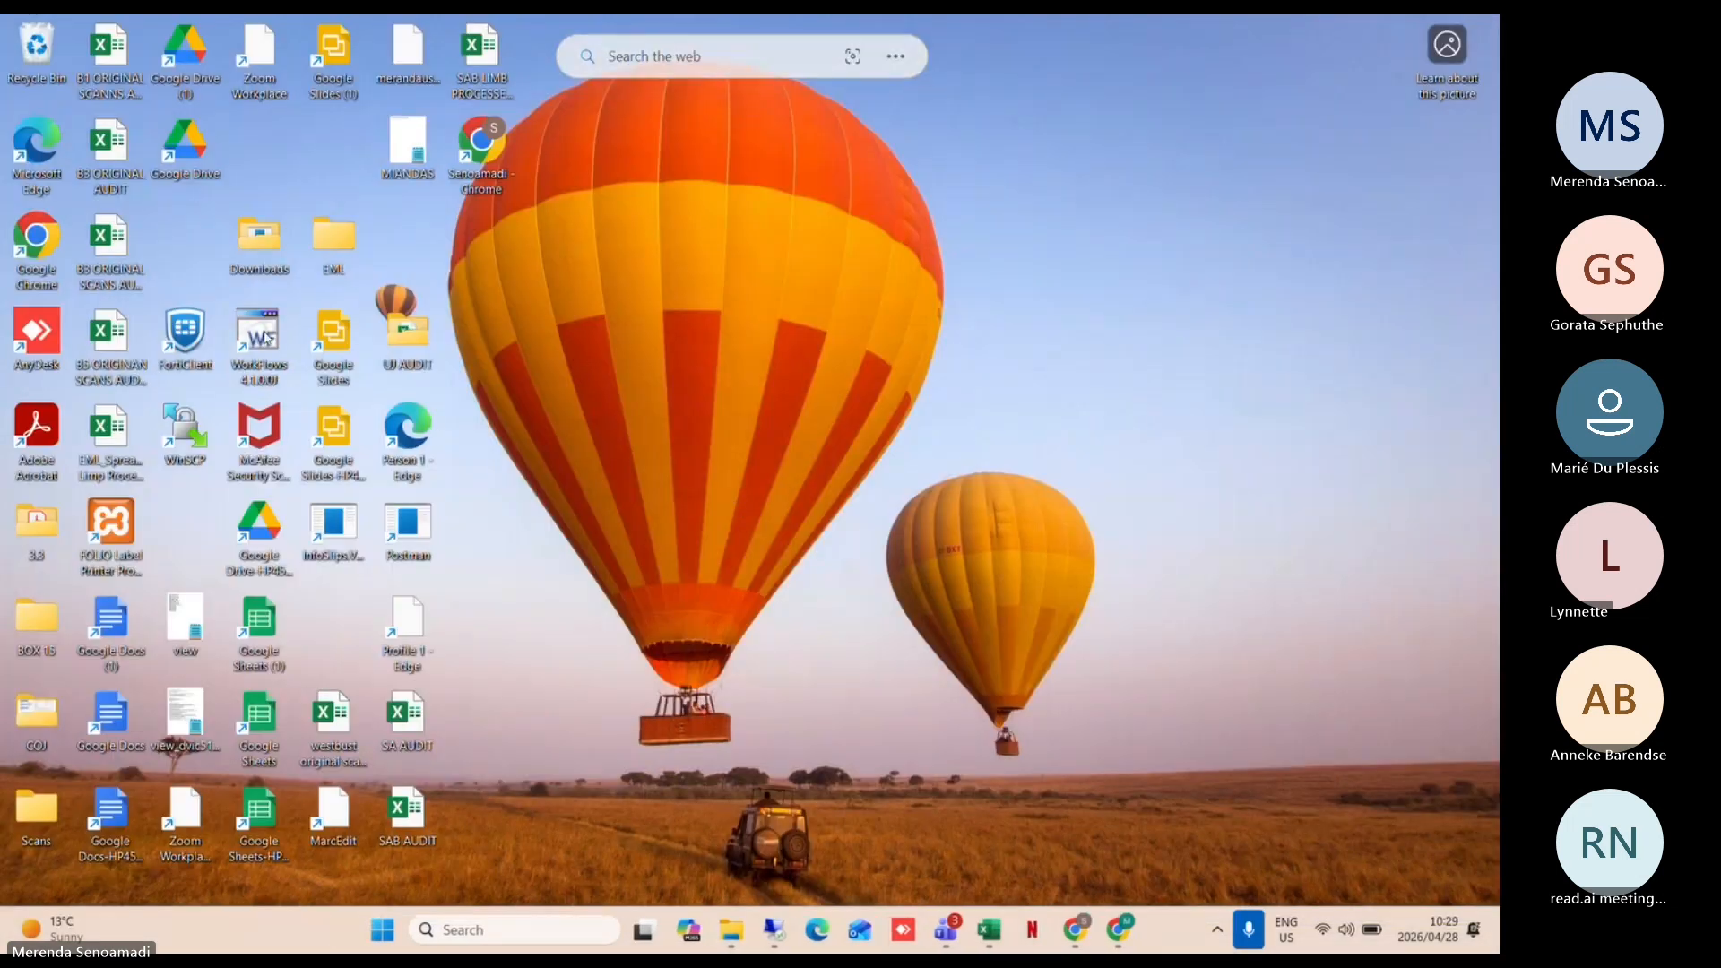
Step: Relaunch WorkFlows from the desktop, accept the connection settings, and log in with the user password
{"action": "double_click", "coordinate": [265, 339]}
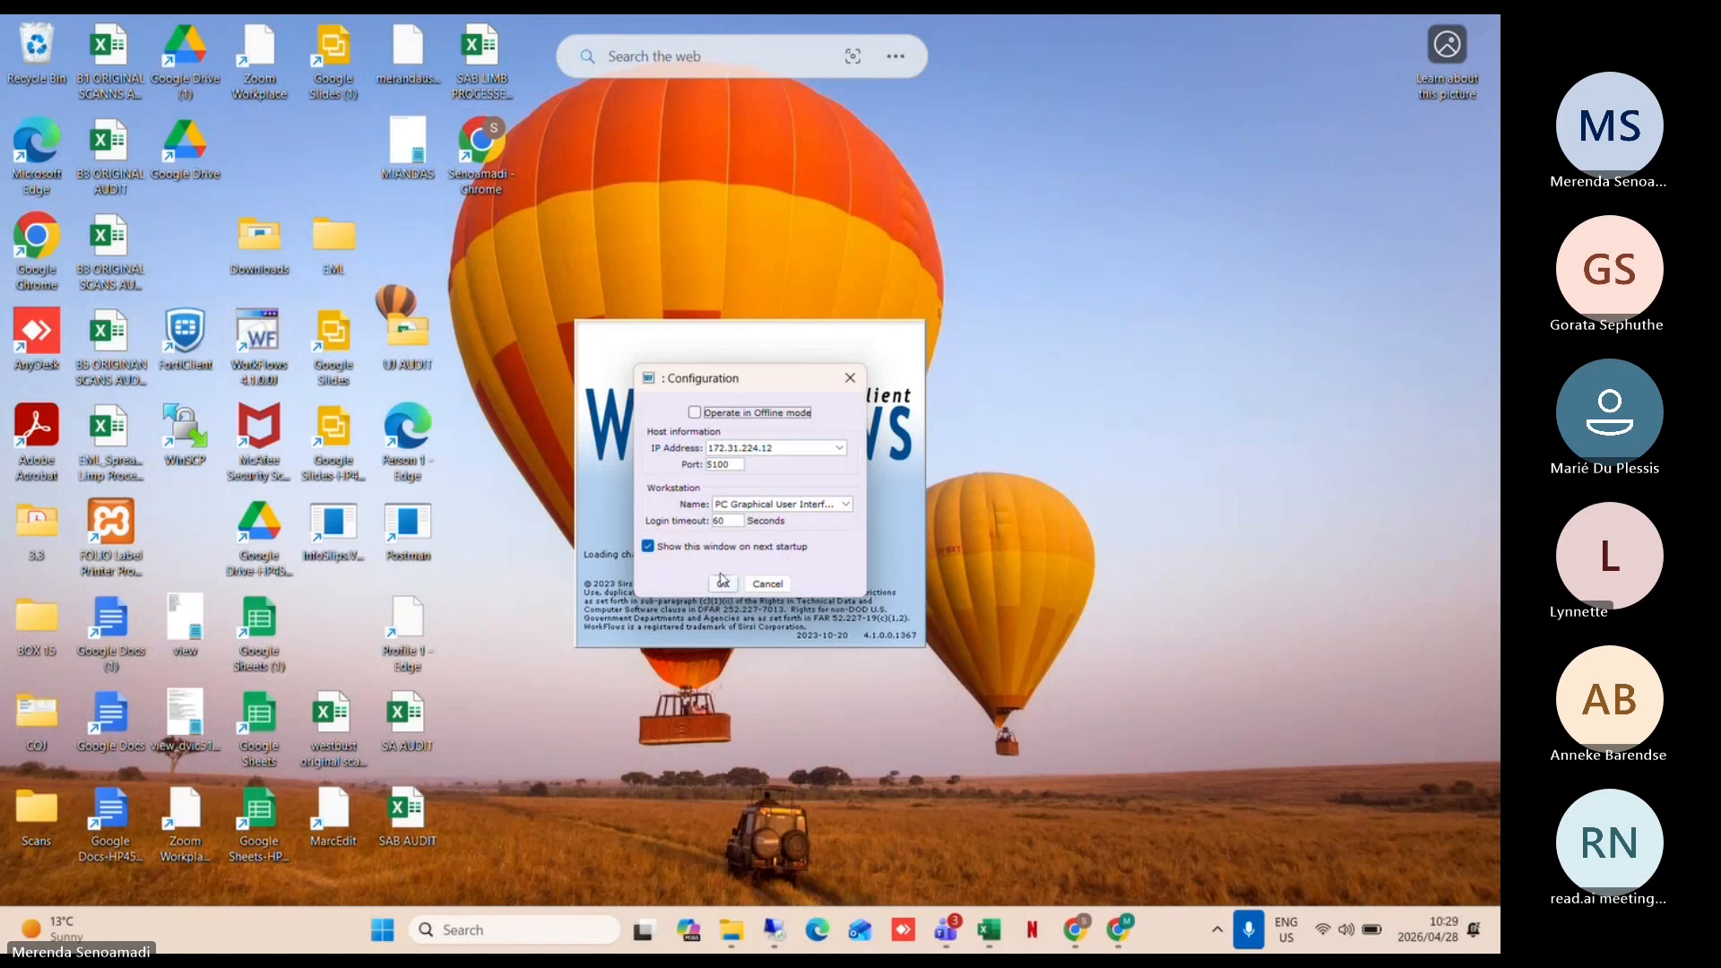
{"action": "left_click", "coordinate": [722, 582]}
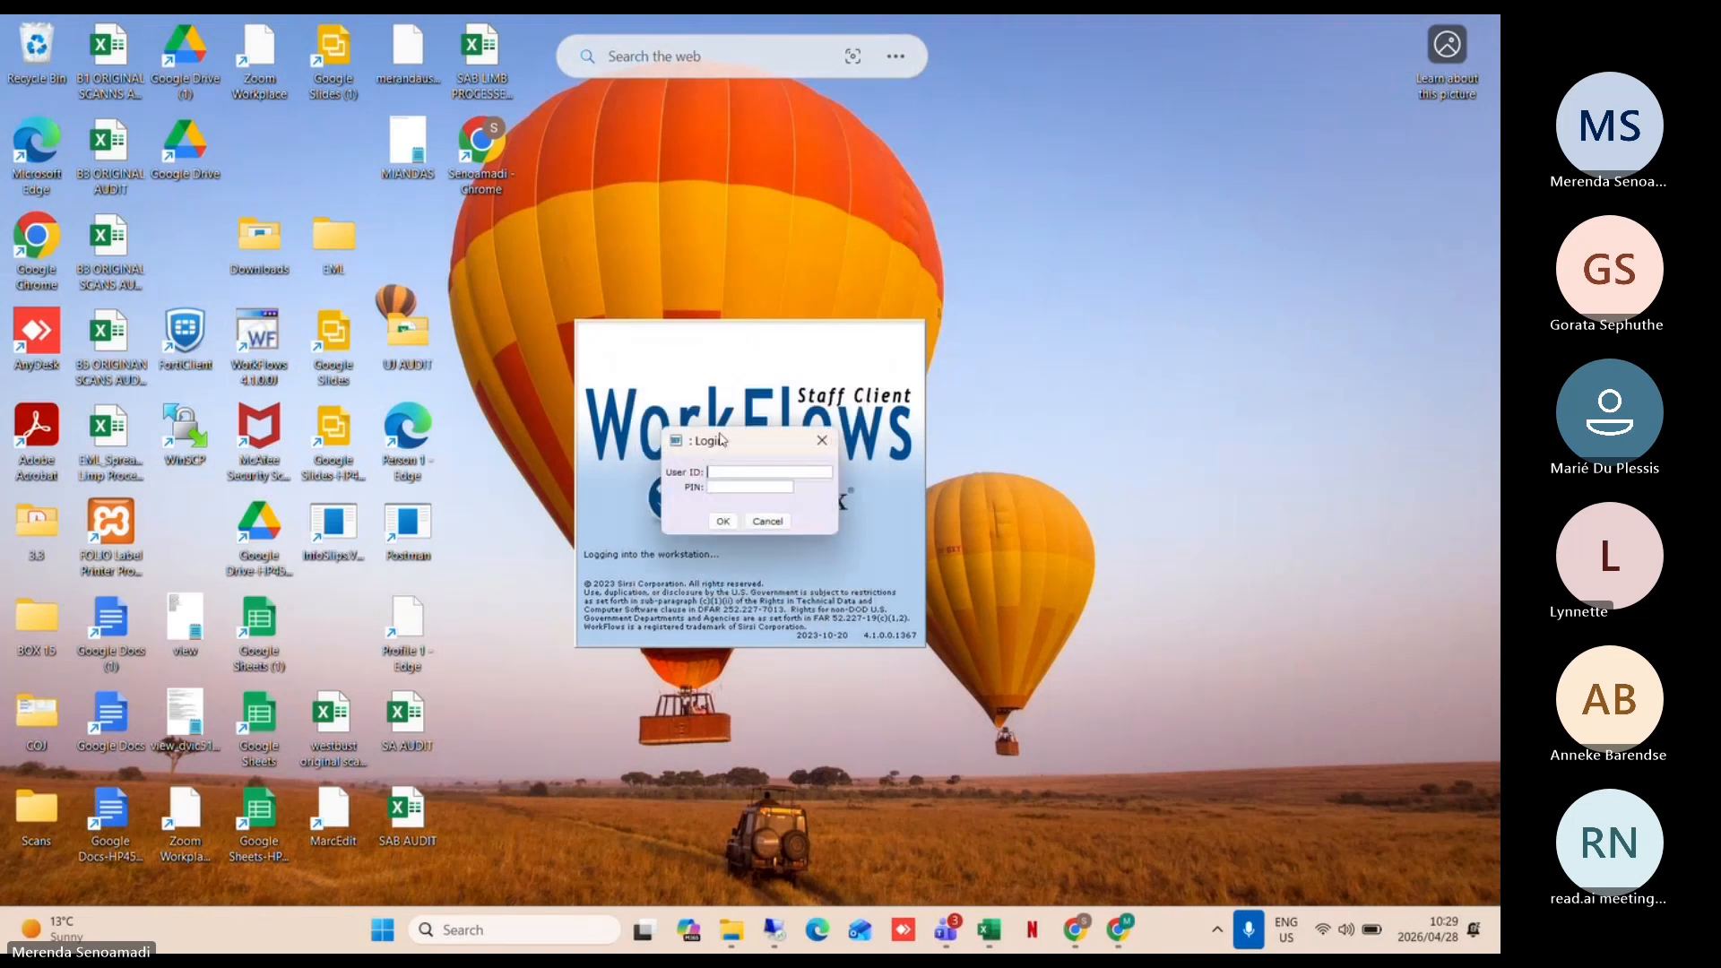
{"action": "type", "text": "SIRSI"}
{"action": "type", "text": "****"}
{"action": "key", "text": "Return"}
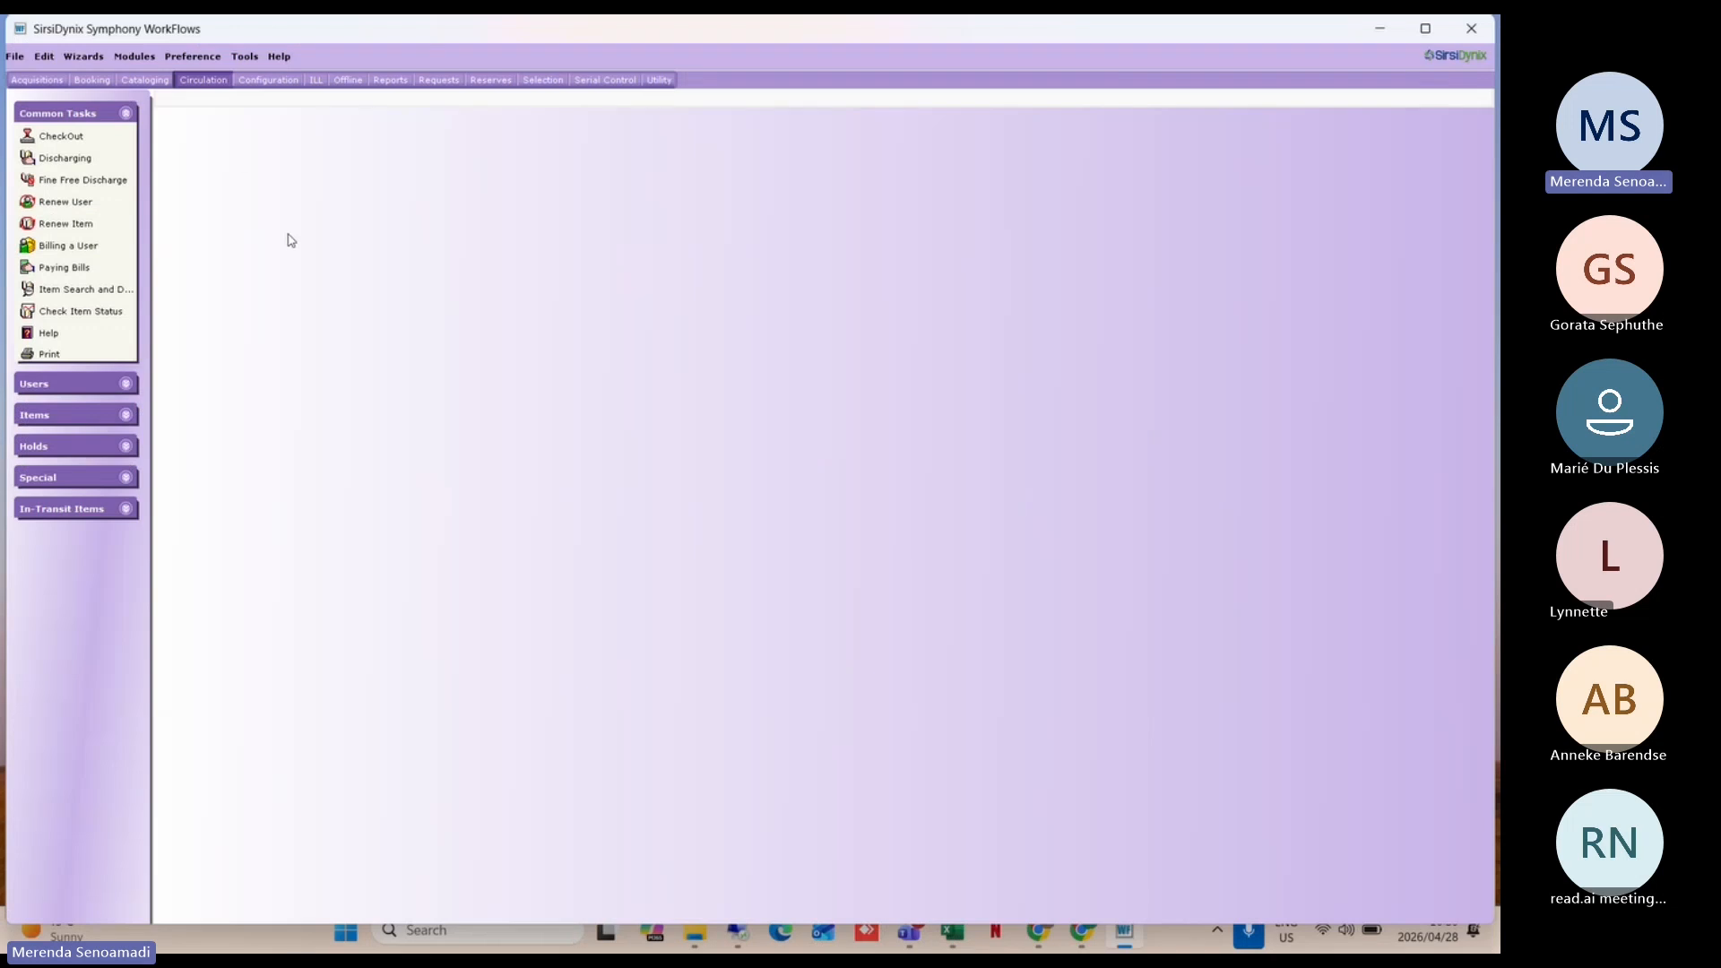
Step: Open Help from Common Tasks, verify the Academic_Reserves topic in Chrome's address, then return to WorkFlows
{"action": "left_click", "coordinate": [50, 341]}
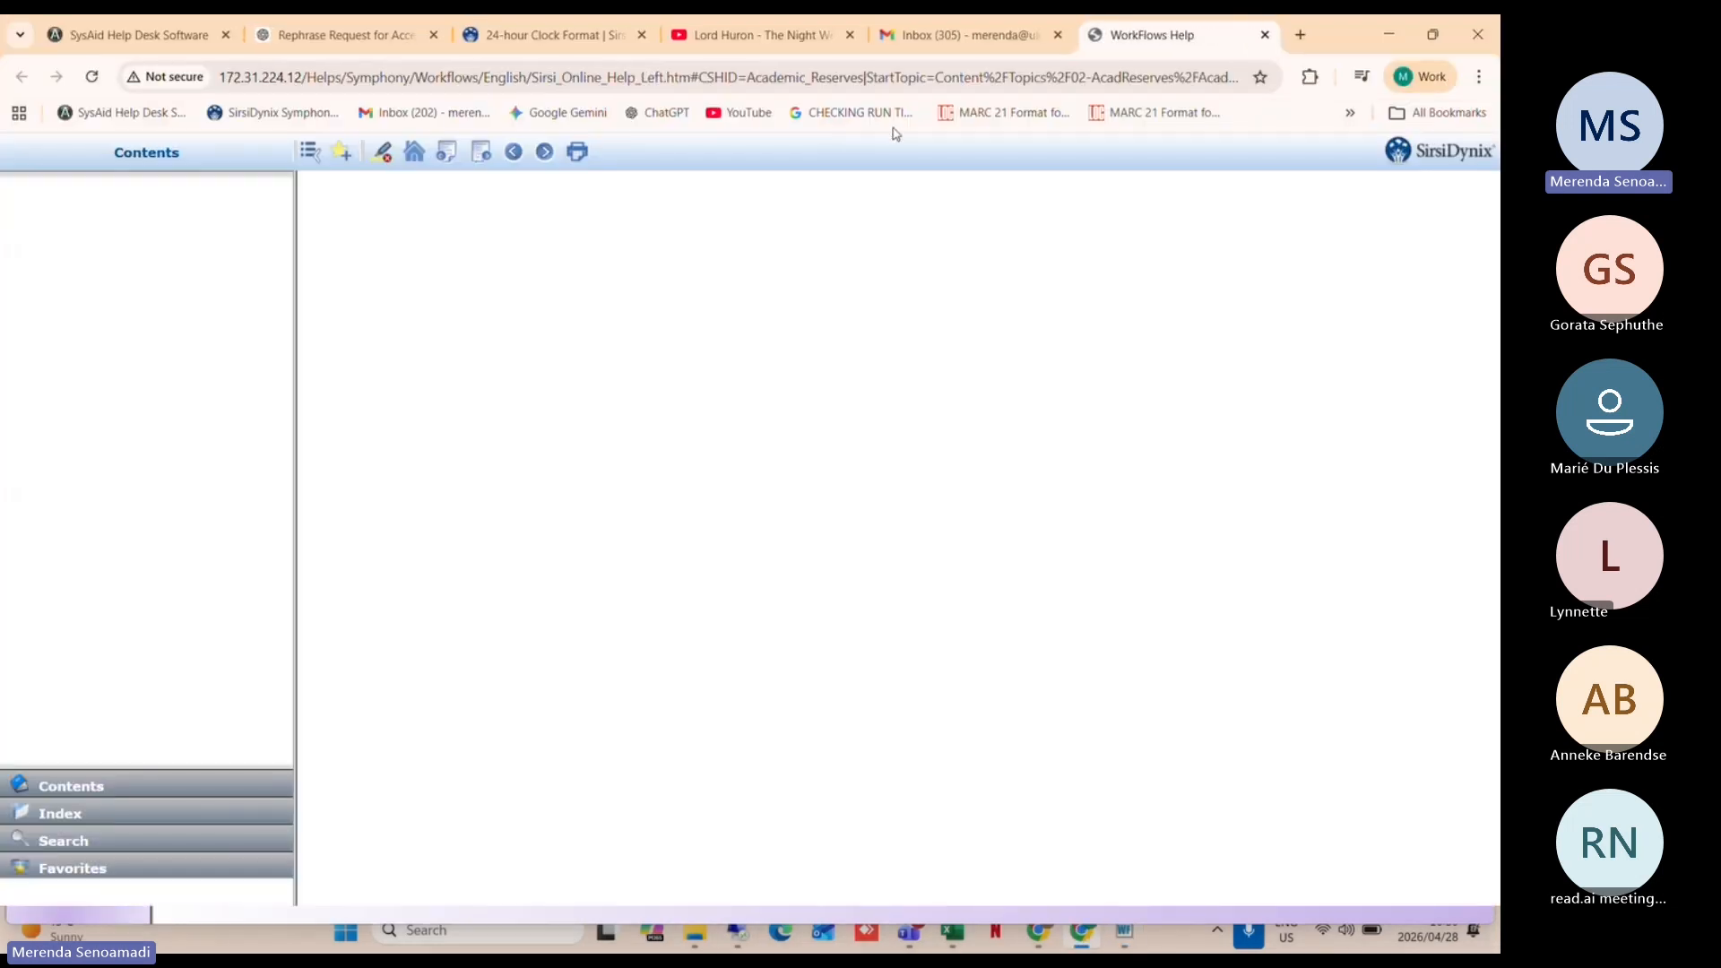
{"action": "left_click_drag", "start_coordinate": [747, 78], "coordinate": [866, 79]}
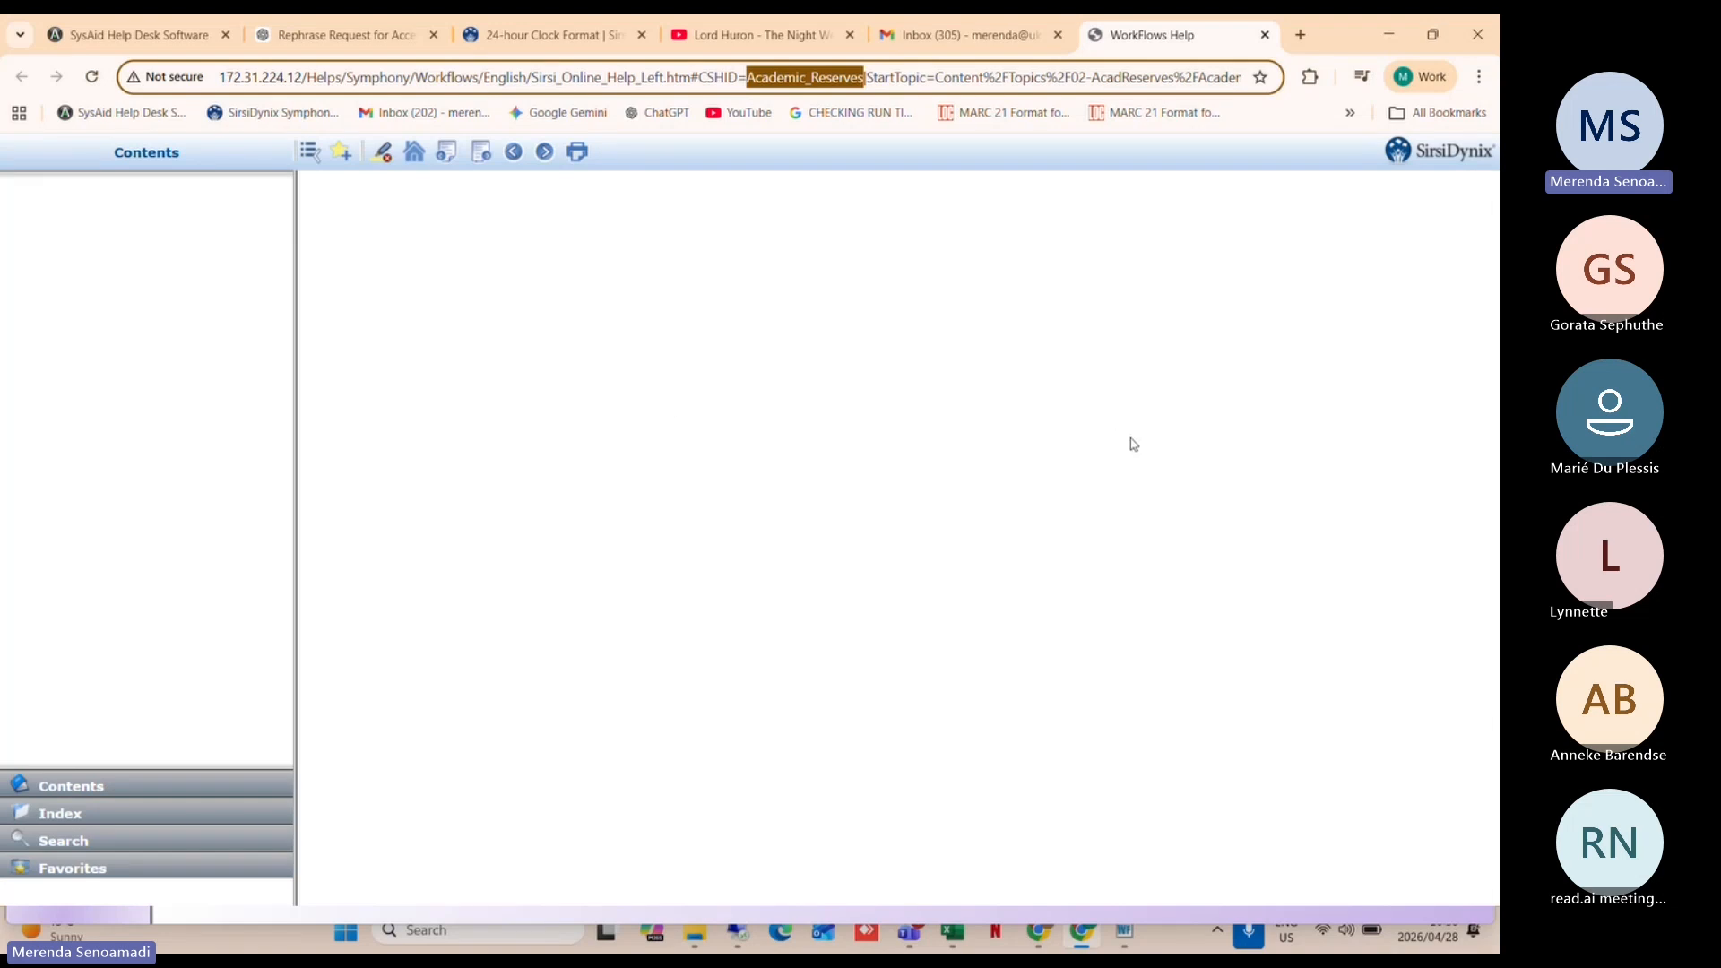
{"action": "left_click", "coordinate": [1126, 935]}
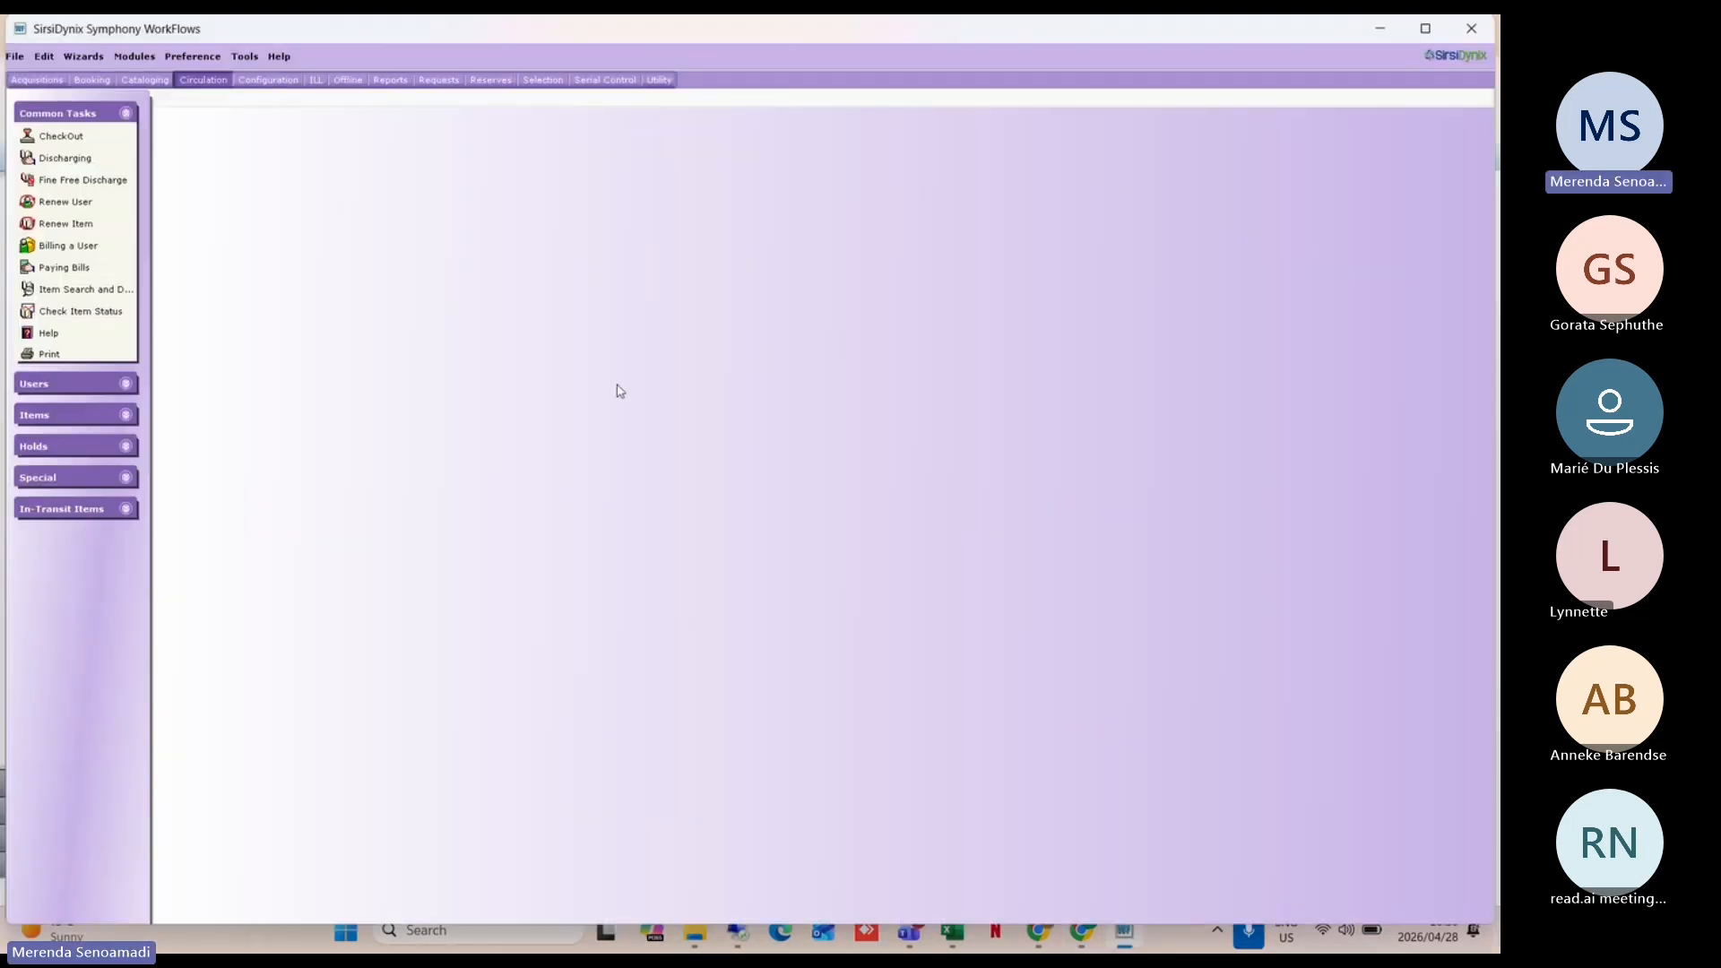
{"action": "left_click", "coordinate": [1432, 311]}
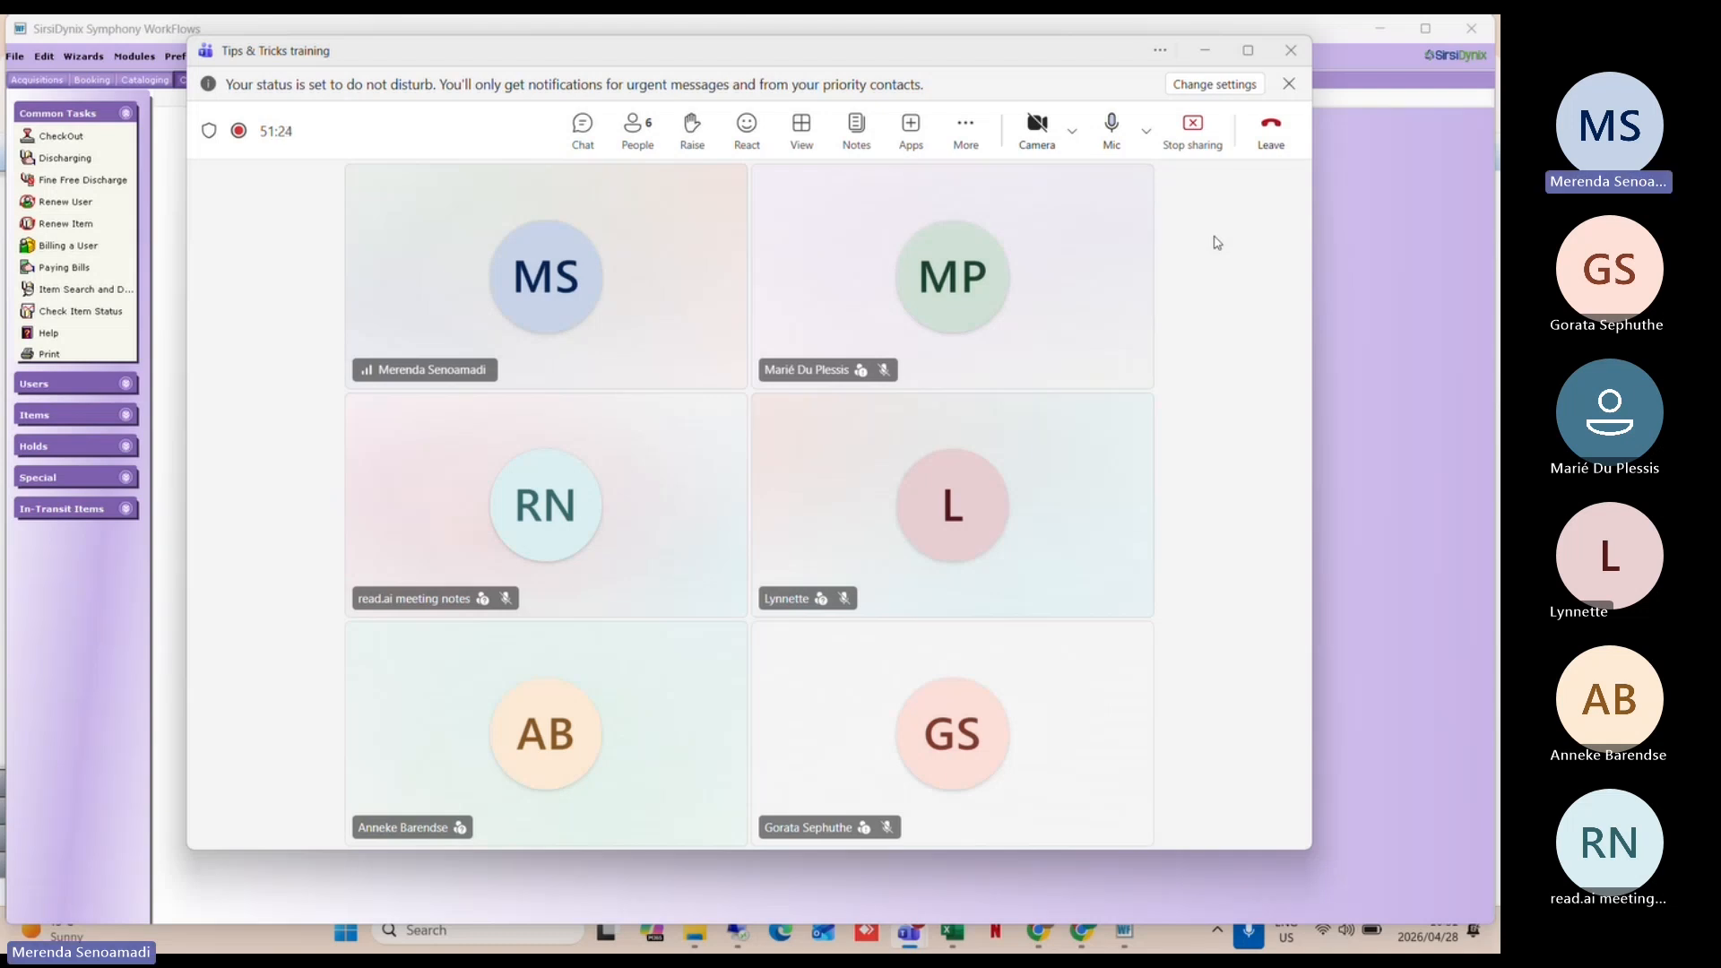
{"action": "left_click", "coordinate": [1112, 128]}
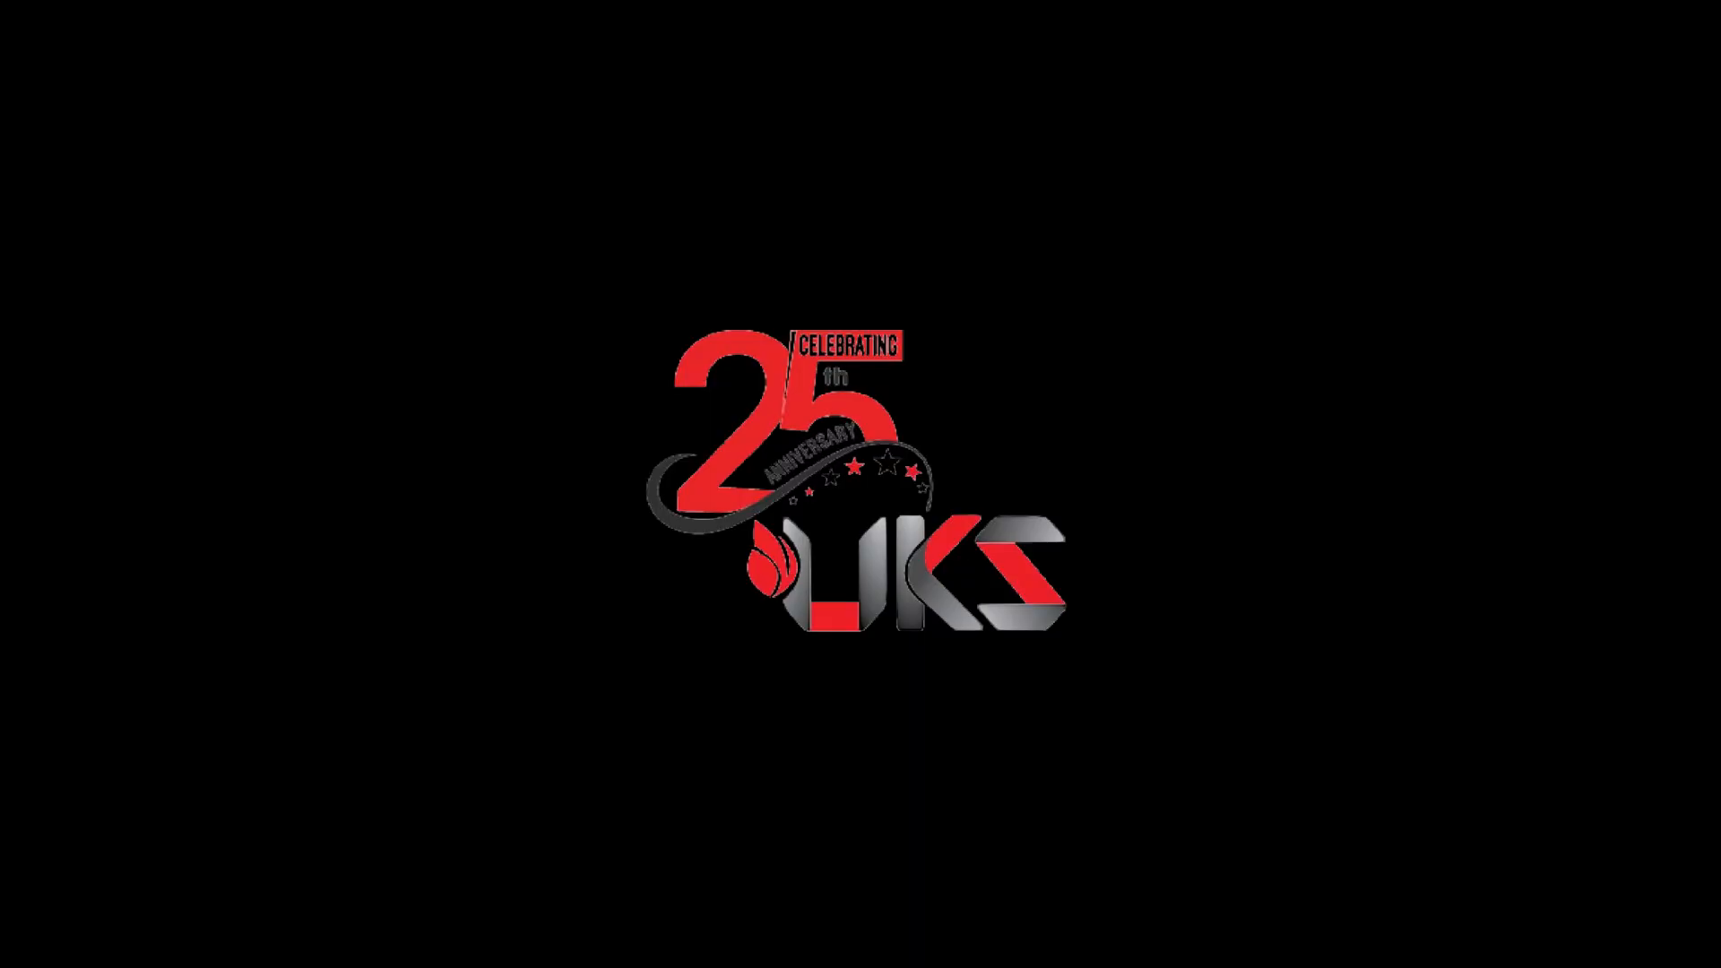